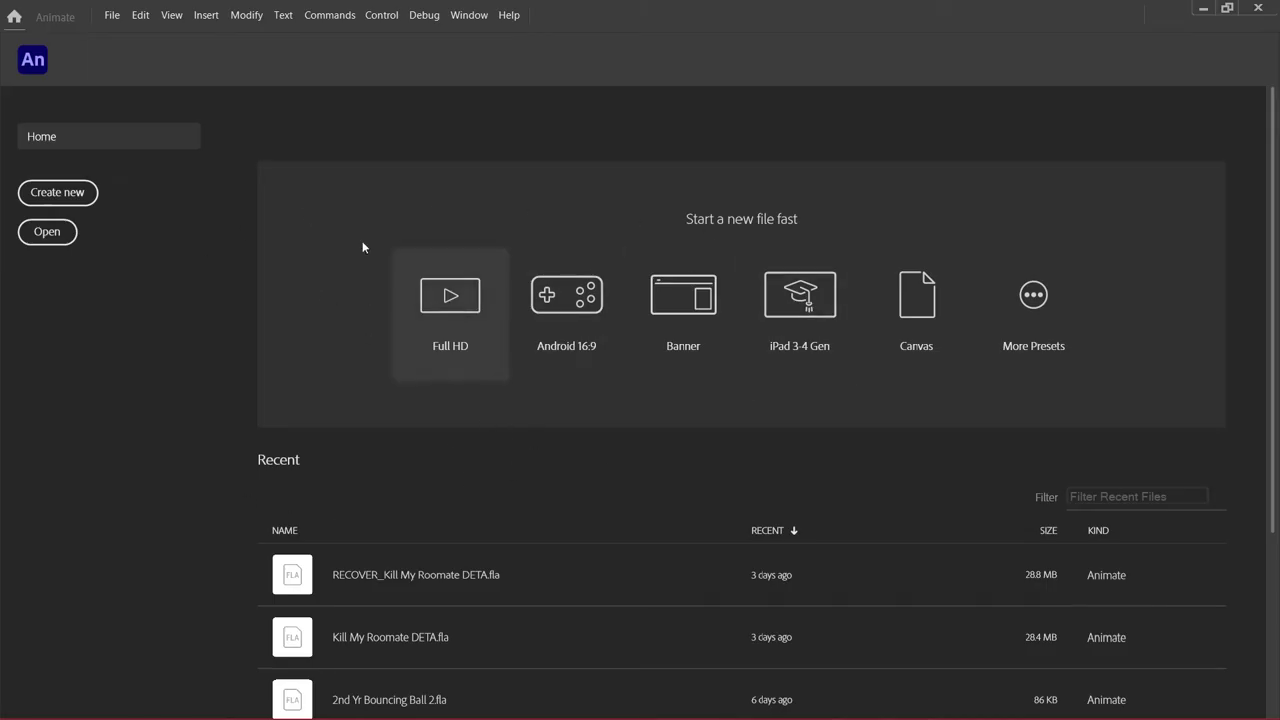
Start a new document from the Full HD preset
{"action": "left_click", "coordinate": [119, 19]}
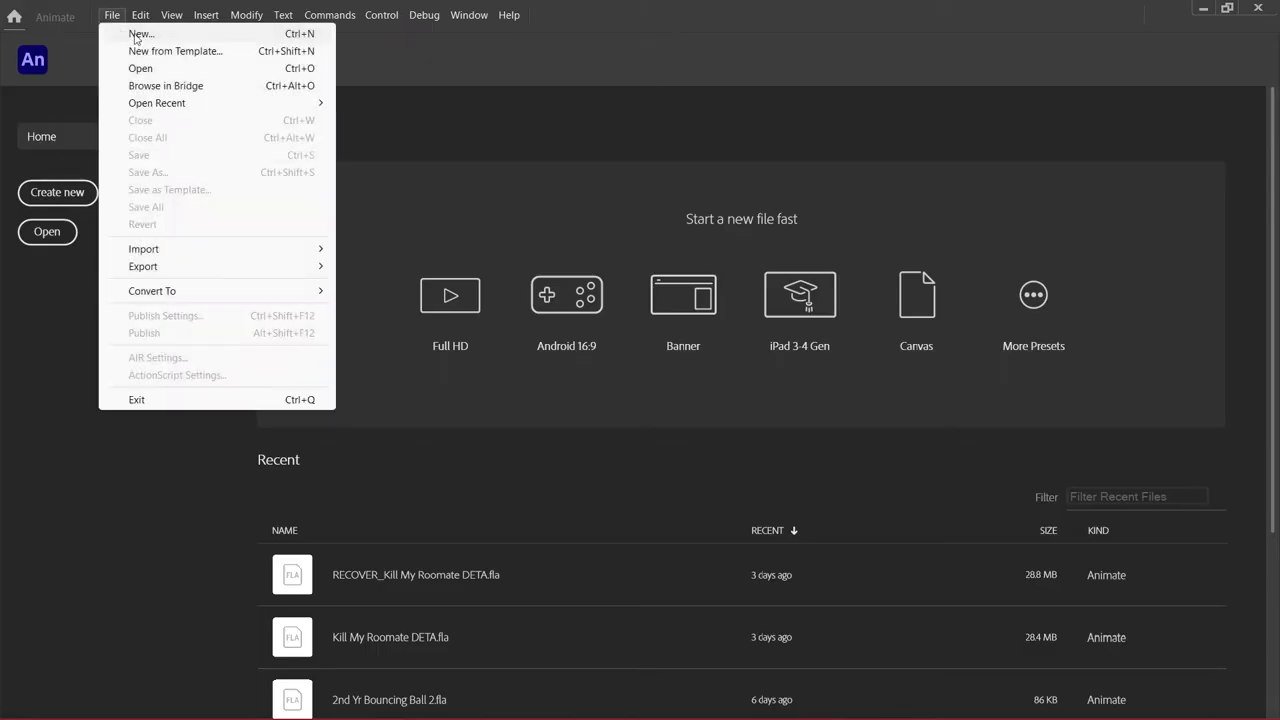
{"action": "left_click", "coordinate": [405, 83]}
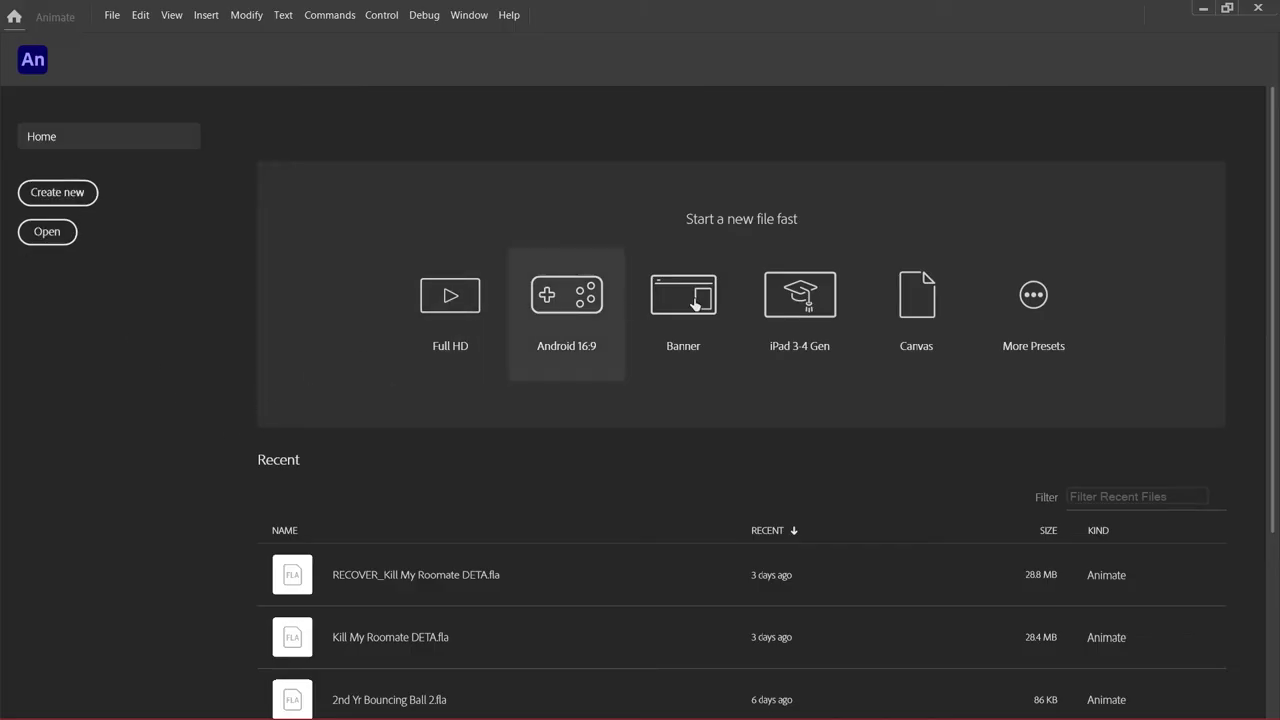
{"action": "left_click", "coordinate": [477, 355]}
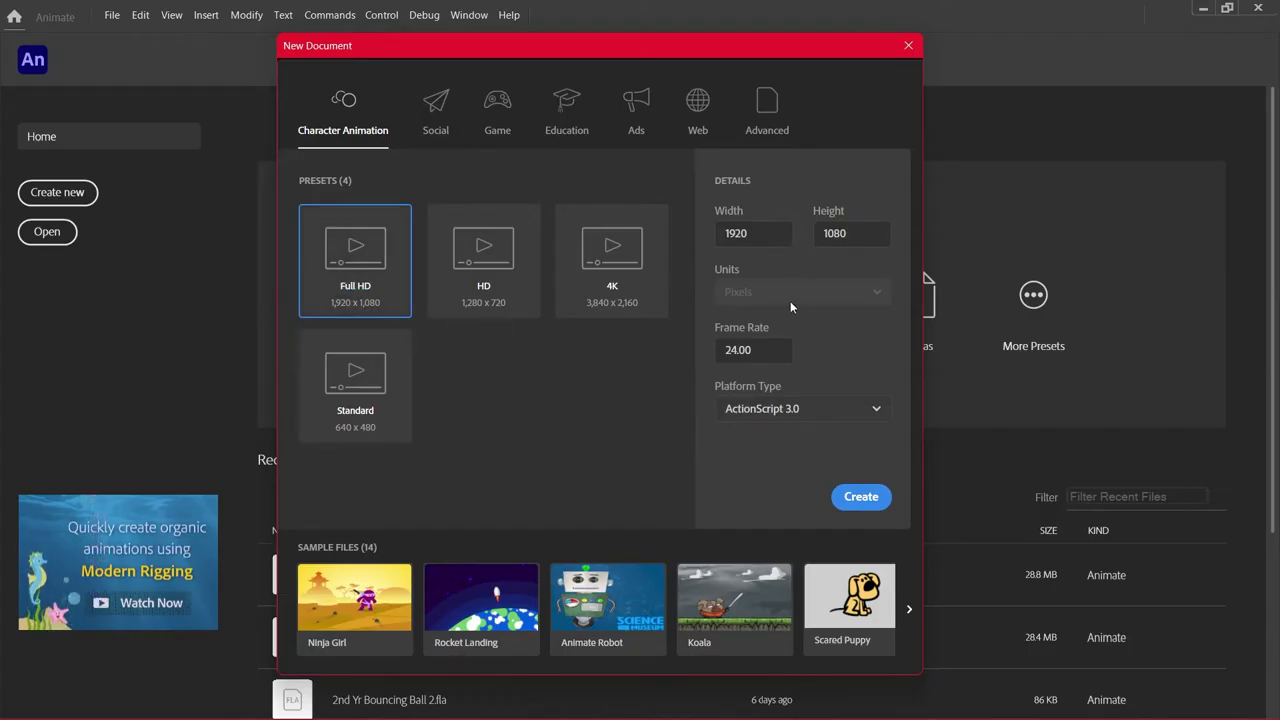
Look through the new-document preset categories, including Social, Game, Education, Ads and Web, and return to Character Animation
{"action": "left_click", "coordinate": [436, 120]}
{"action": "left_click", "coordinate": [500, 122]}
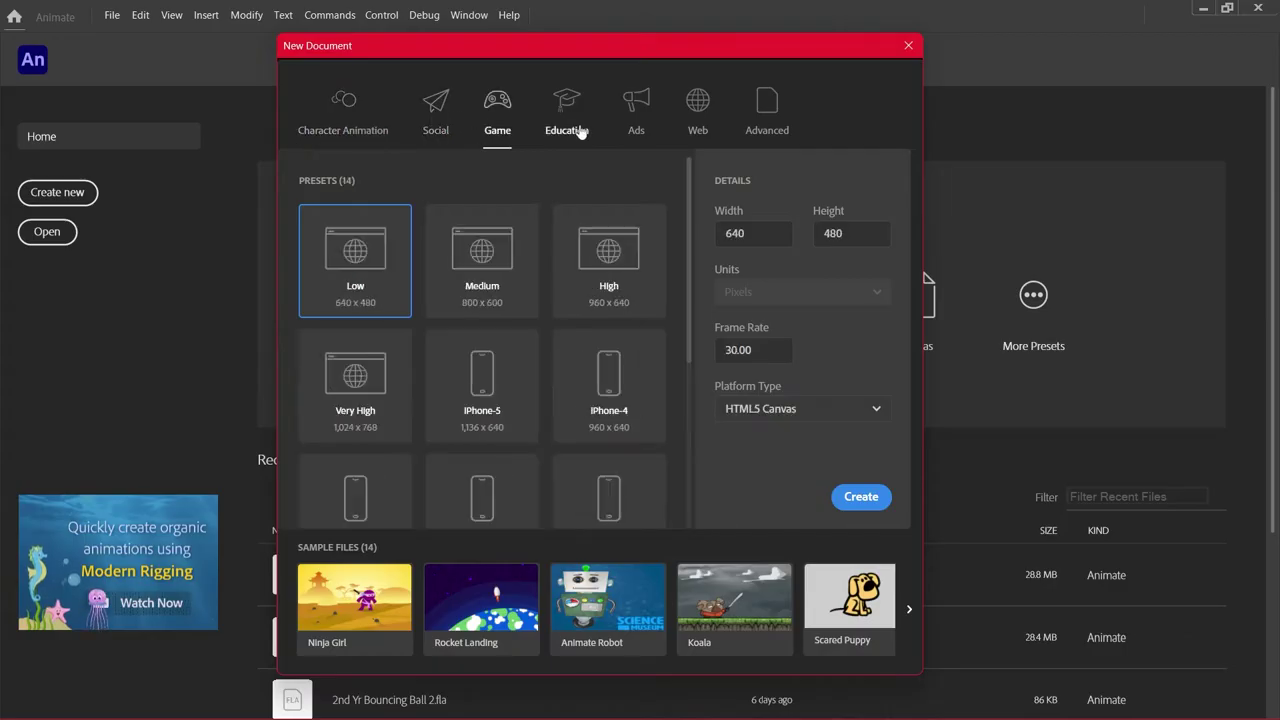
{"action": "left_click", "coordinate": [578, 127]}
{"action": "left_click", "coordinate": [763, 124]}
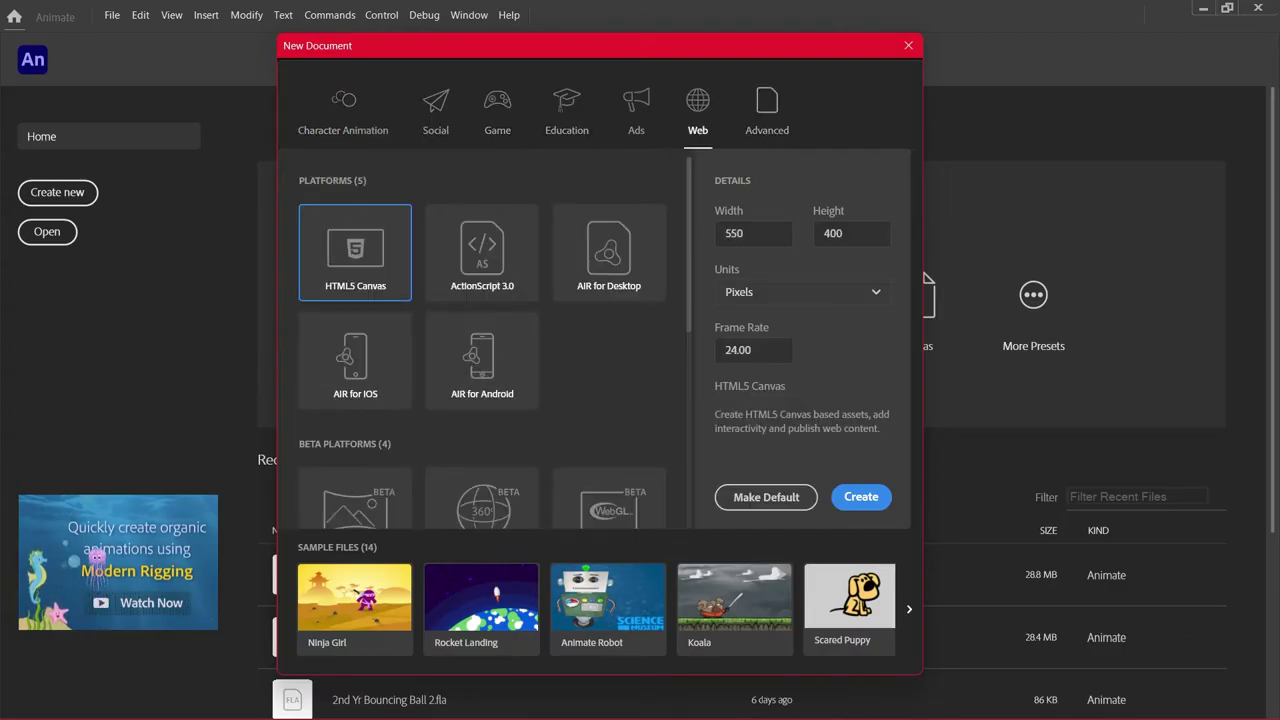
{"action": "left_click", "coordinate": [567, 126]}
{"action": "left_click", "coordinate": [620, 132]}
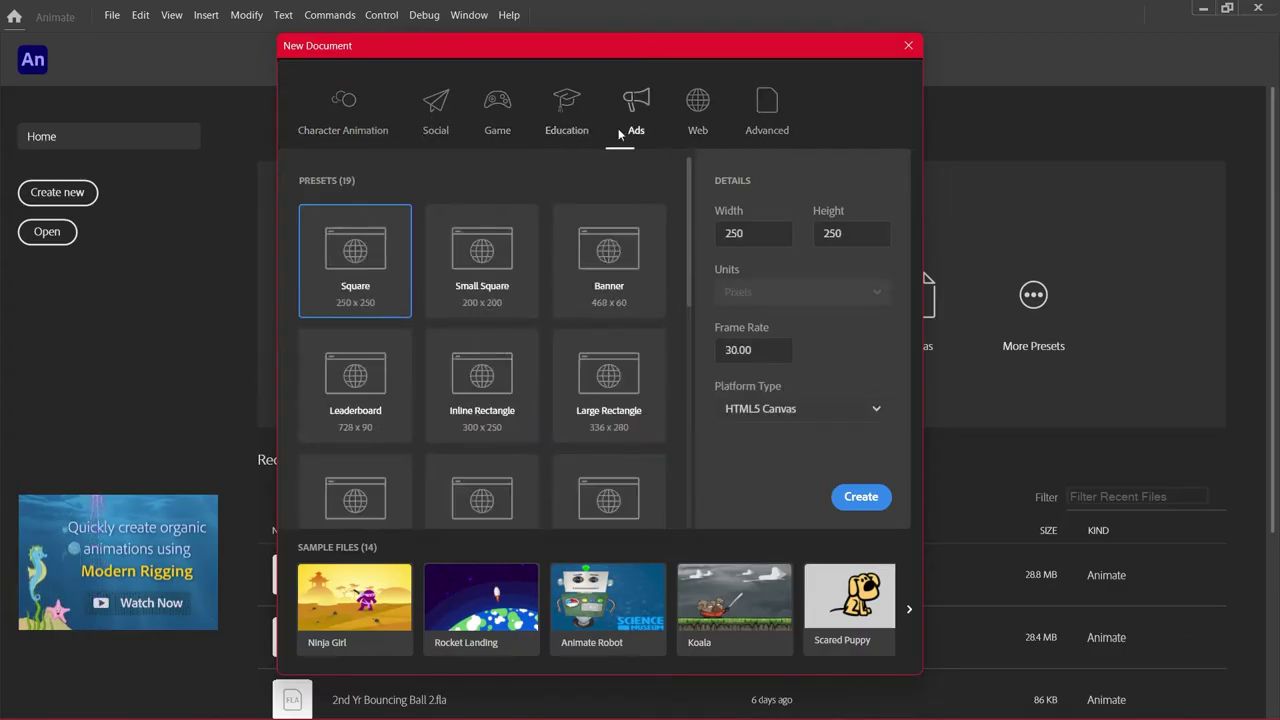
{"action": "left_click", "coordinate": [499, 128]}
{"action": "left_click", "coordinate": [436, 127]}
{"action": "left_click", "coordinate": [346, 122]}
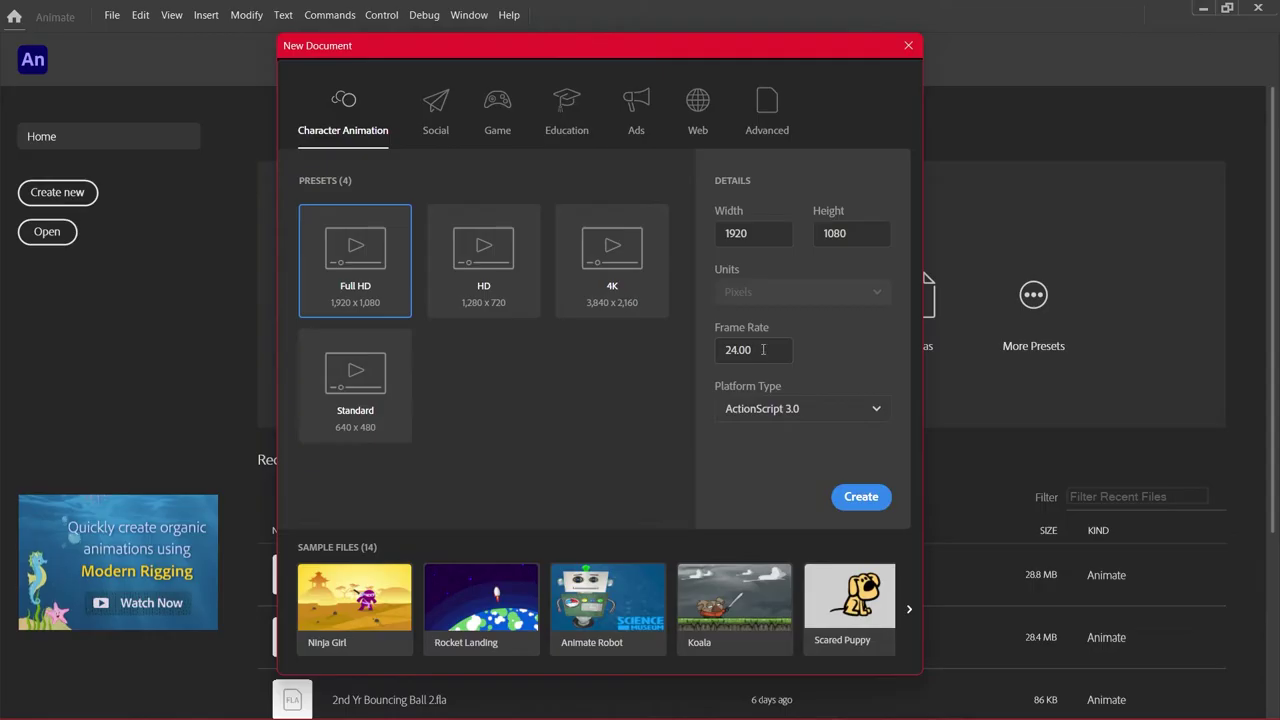
Set the frame rate to 12 and create the 1920 x 1080 ActionScript 3.0 document
{"action": "double_click", "coordinate": [726, 350]}
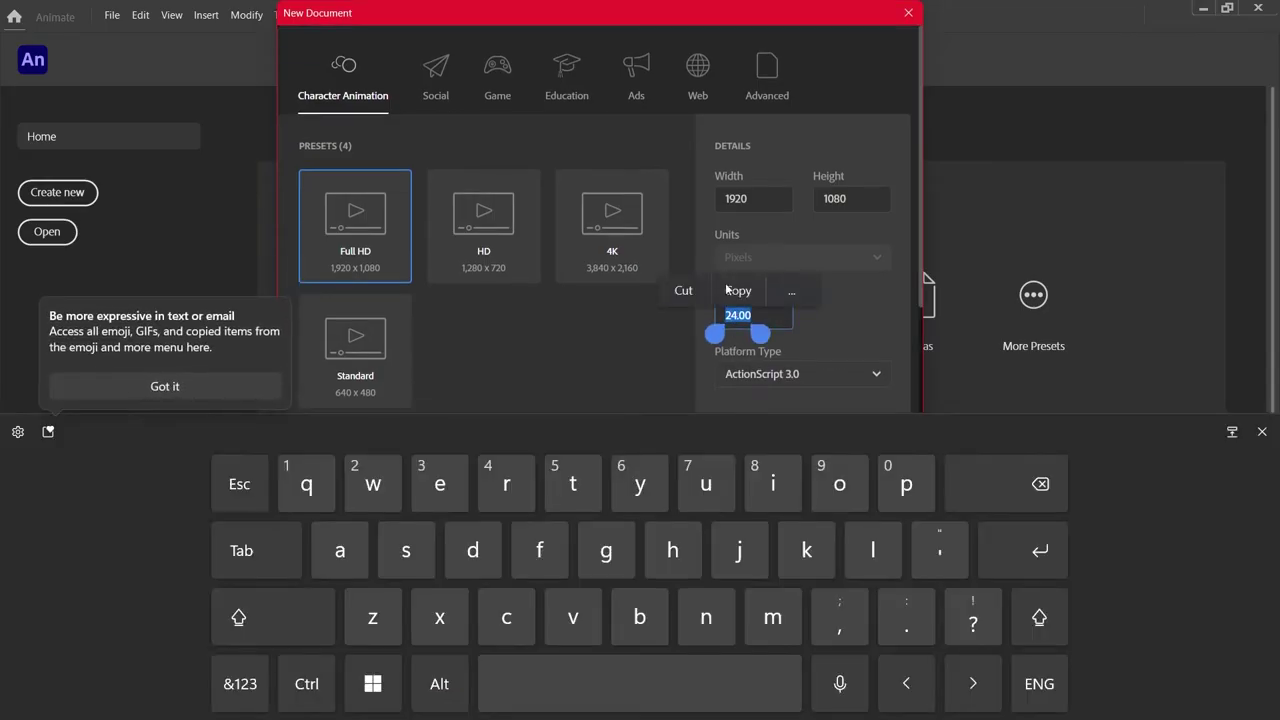
{"action": "type", "text": "12"}
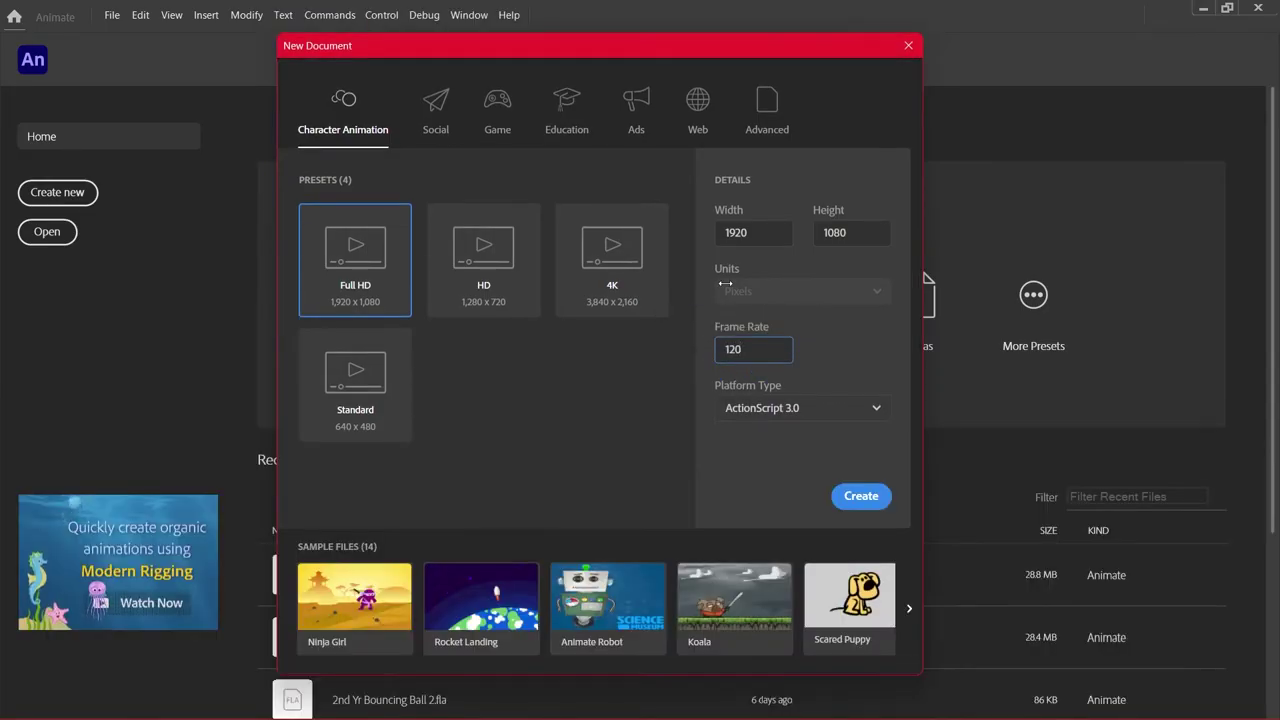
{"action": "left_click", "coordinate": [854, 380]}
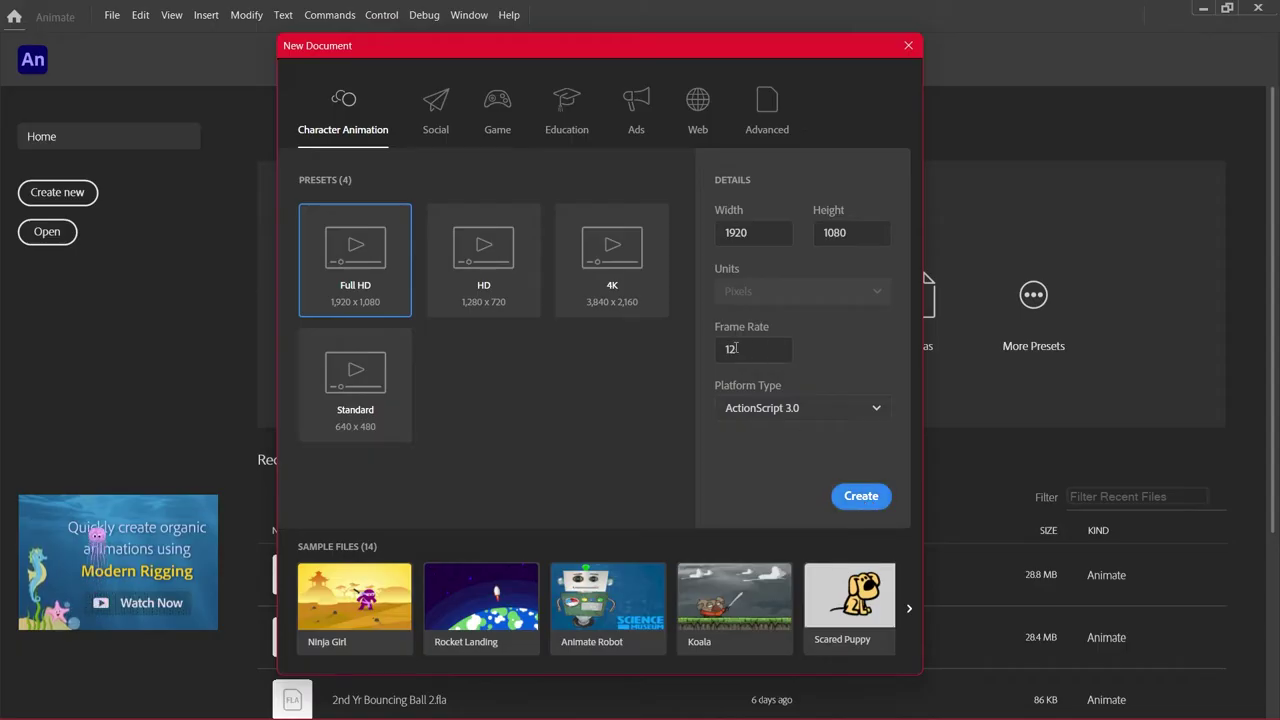
{"action": "left_click", "coordinate": [857, 496]}
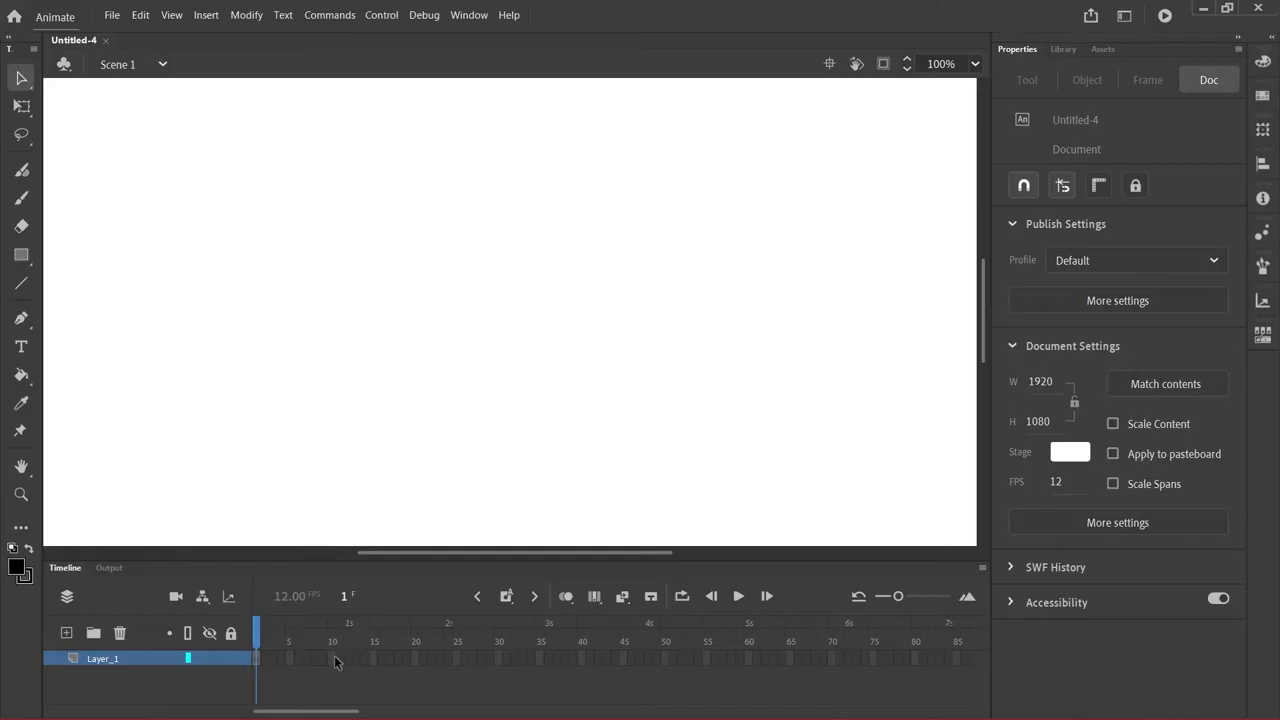
Try the Classic workspace layout and switch back to the Essentials workspace
{"action": "left_click", "coordinate": [263, 650]}
{"action": "left_click", "coordinate": [1124, 22]}
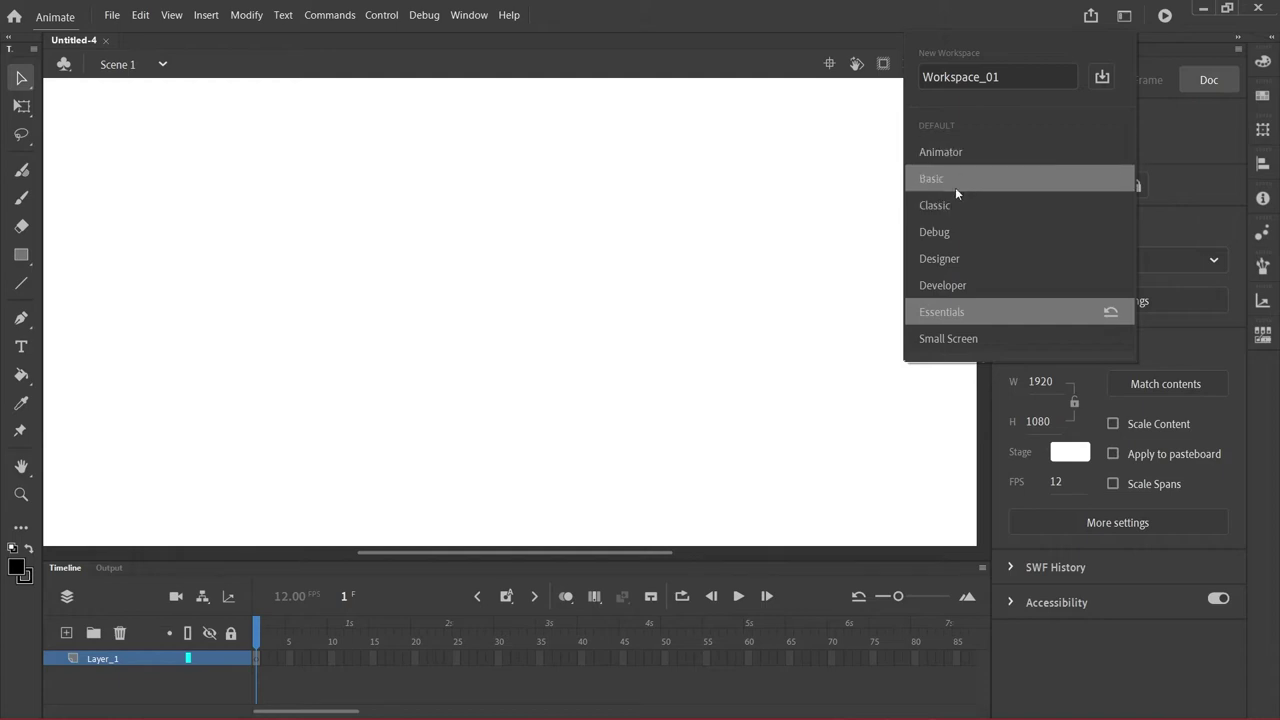
{"action": "mouse_move", "coordinate": [978, 318]}
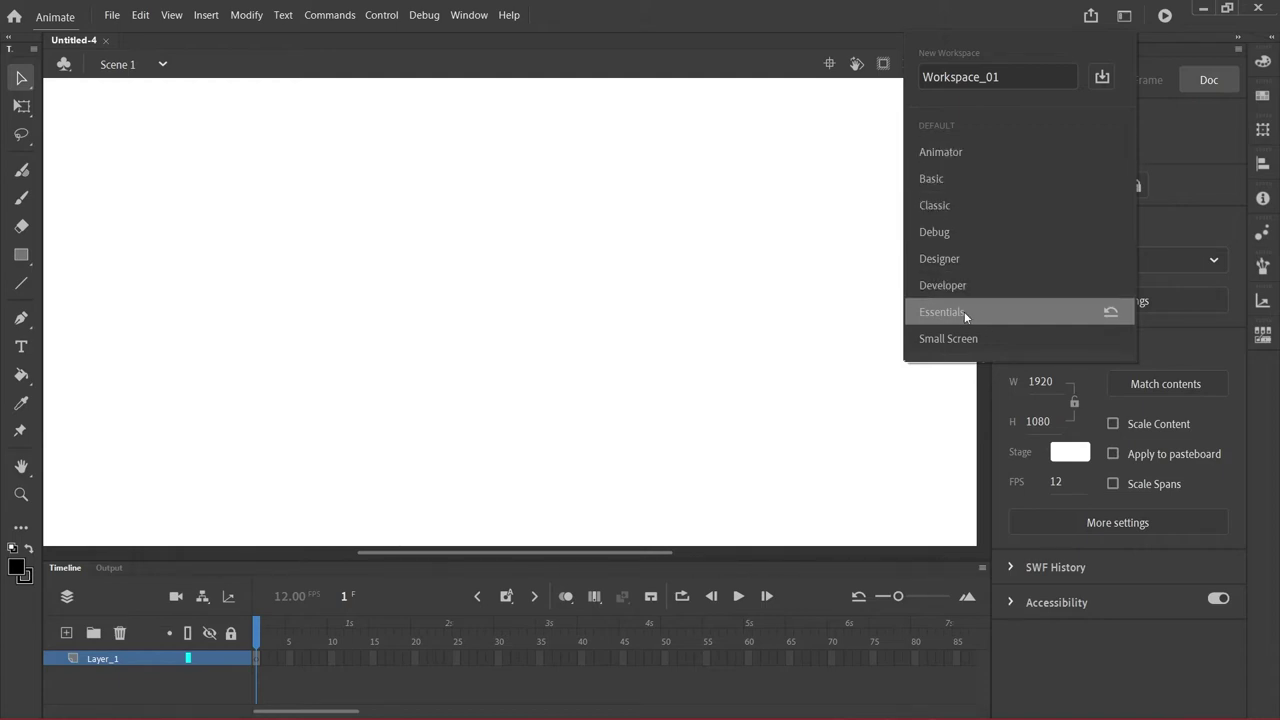
{"action": "left_click", "coordinate": [945, 203]}
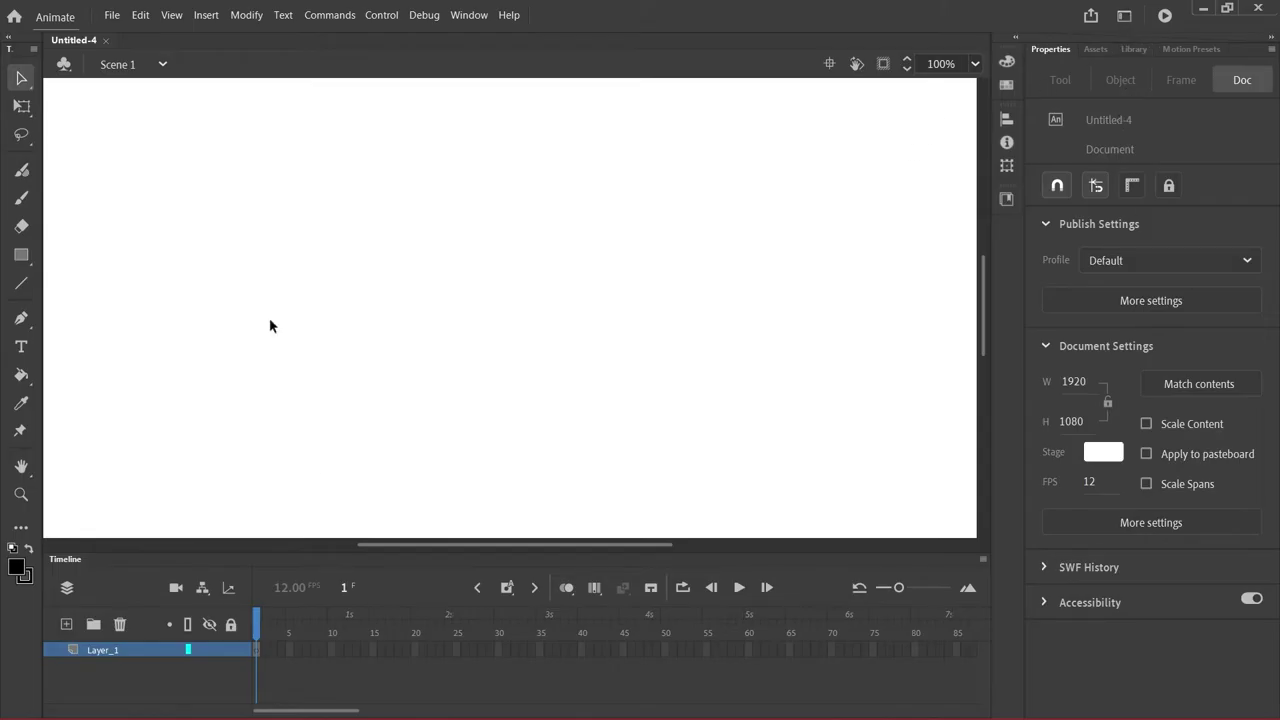
{"action": "left_click", "coordinate": [1124, 15]}
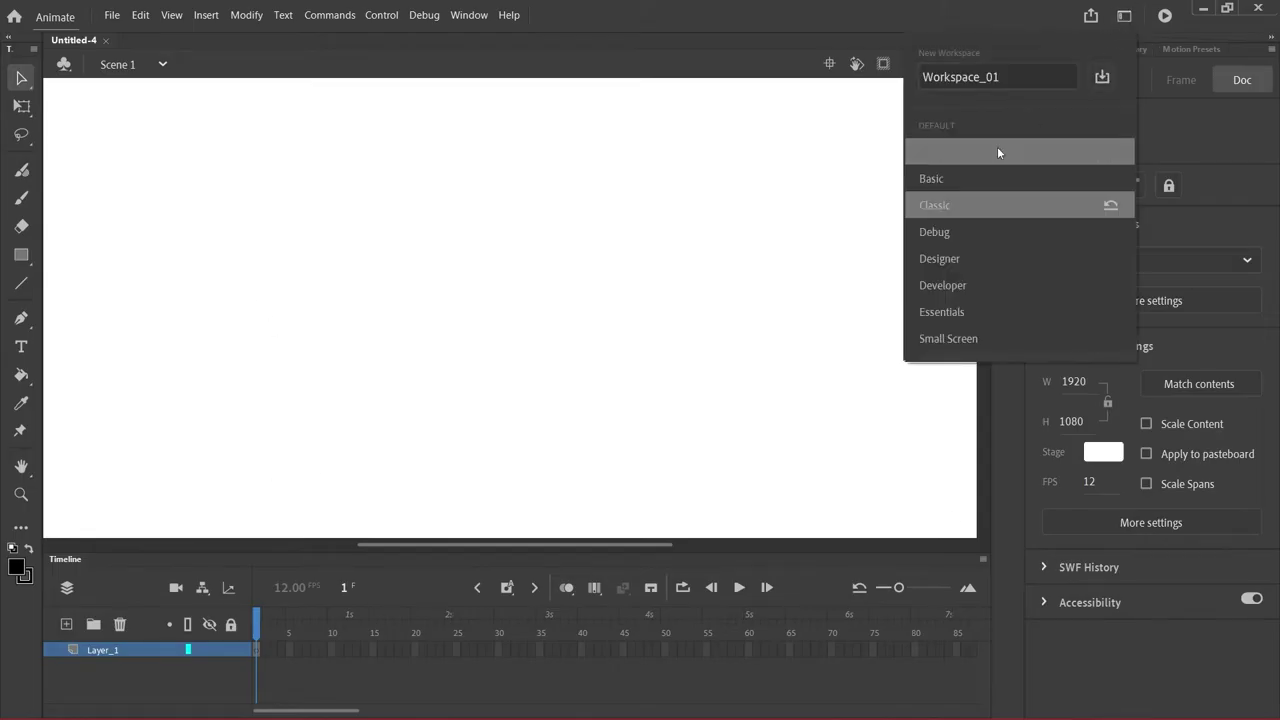
{"action": "left_click", "coordinate": [954, 312]}
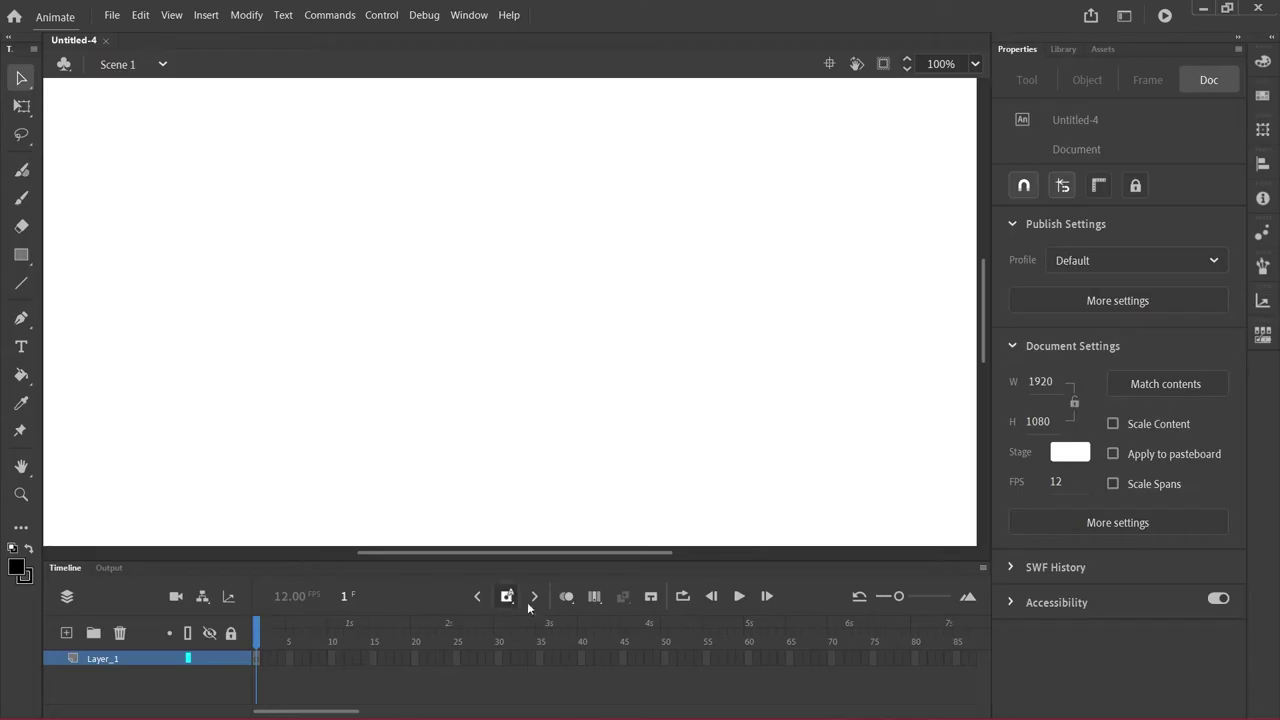
Try the Developer, Designer and Debug workspace layouts one after another
{"action": "left_click", "coordinate": [1124, 15]}
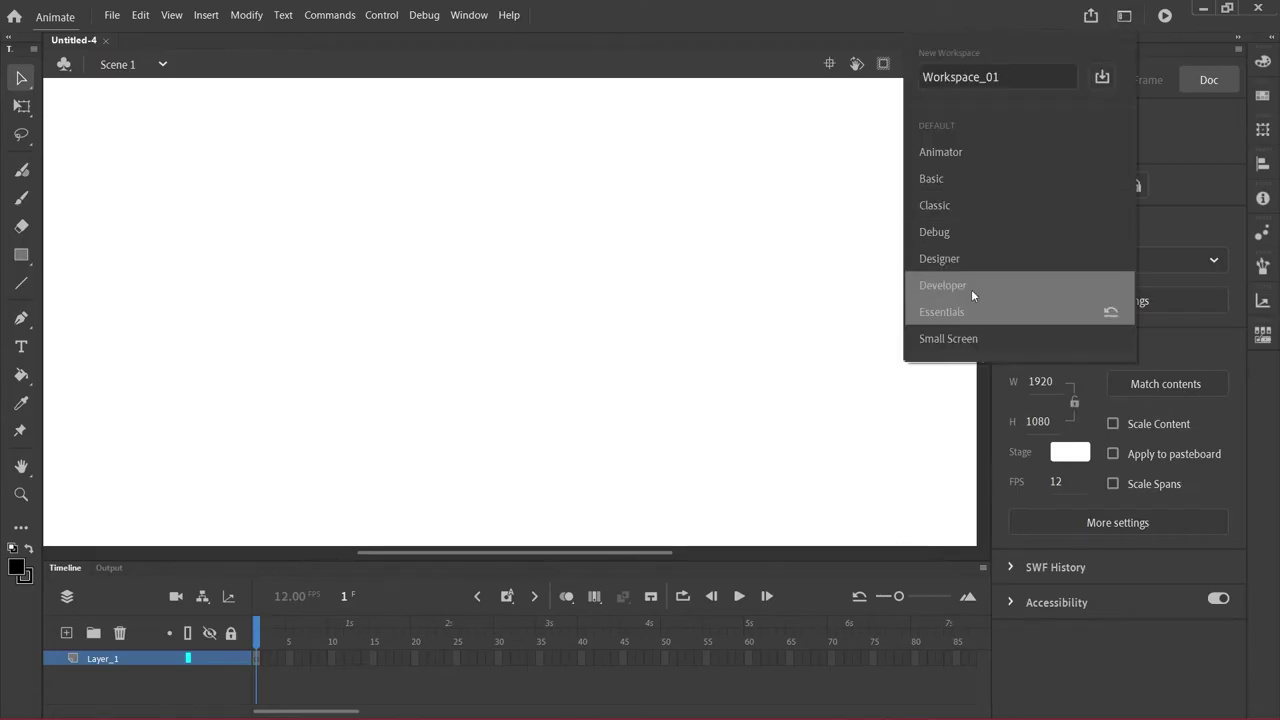
{"action": "left_click", "coordinate": [945, 285]}
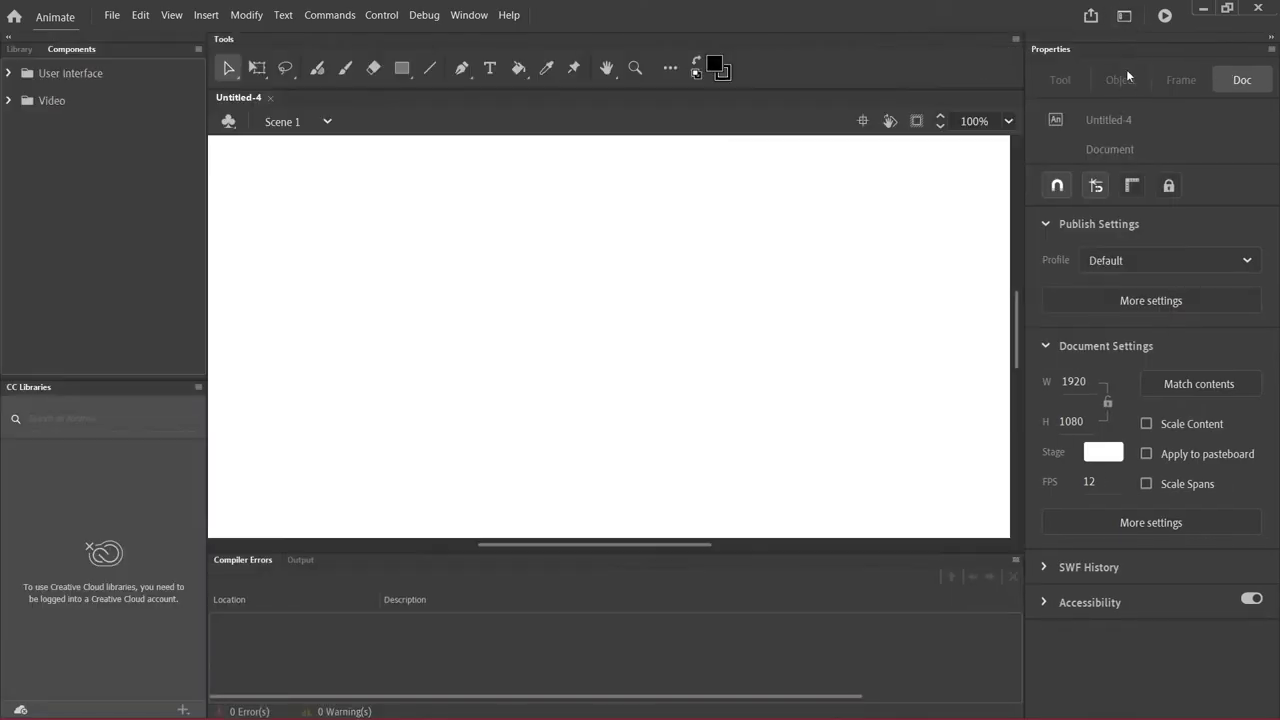
{"action": "left_click", "coordinate": [1126, 17]}
{"action": "left_click", "coordinate": [978, 257]}
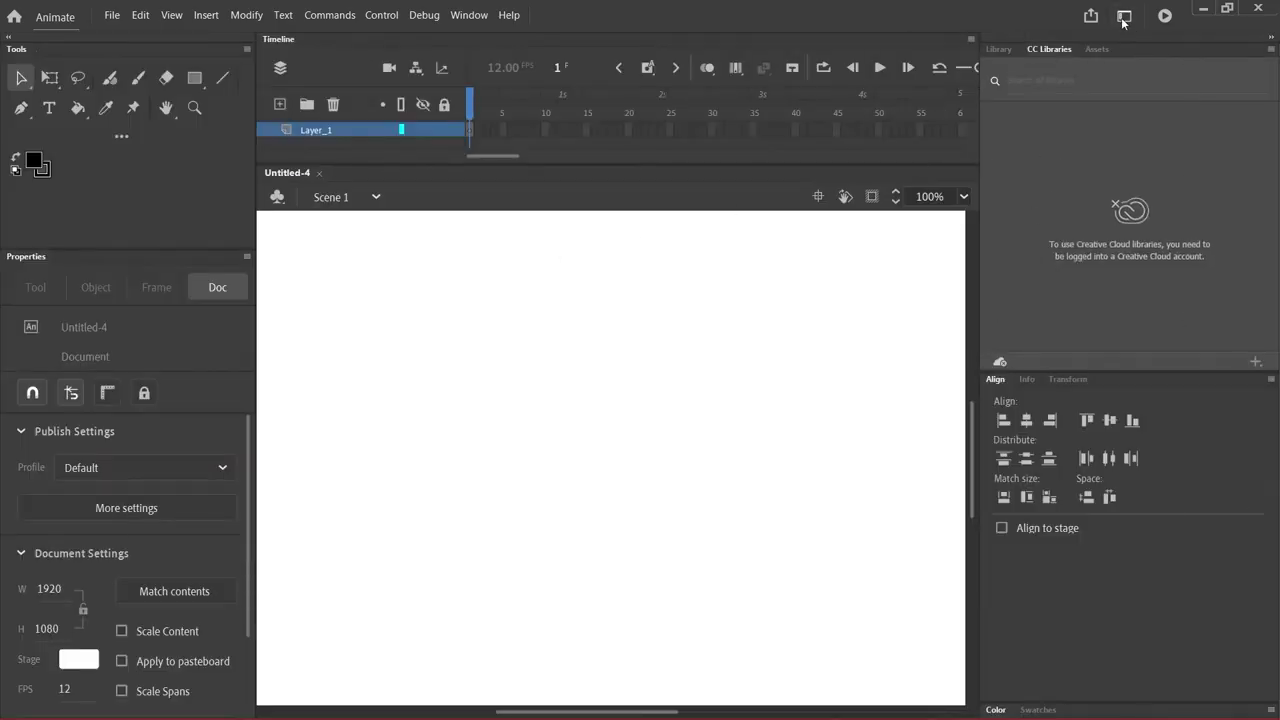
{"action": "left_click", "coordinate": [1124, 16]}
{"action": "left_click", "coordinate": [995, 229]}
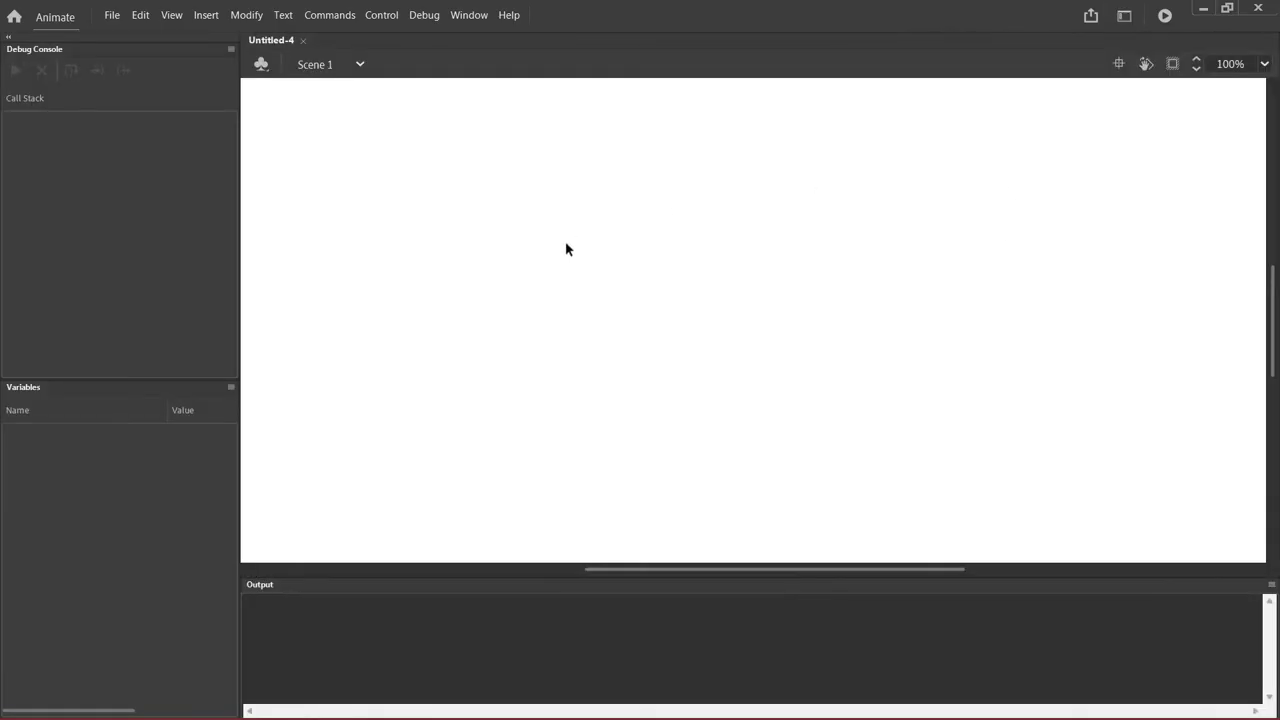
Try the Classic, Basic and Animator workspace layouts, and return to the Essentials workspace
{"action": "left_click", "coordinate": [1124, 16]}
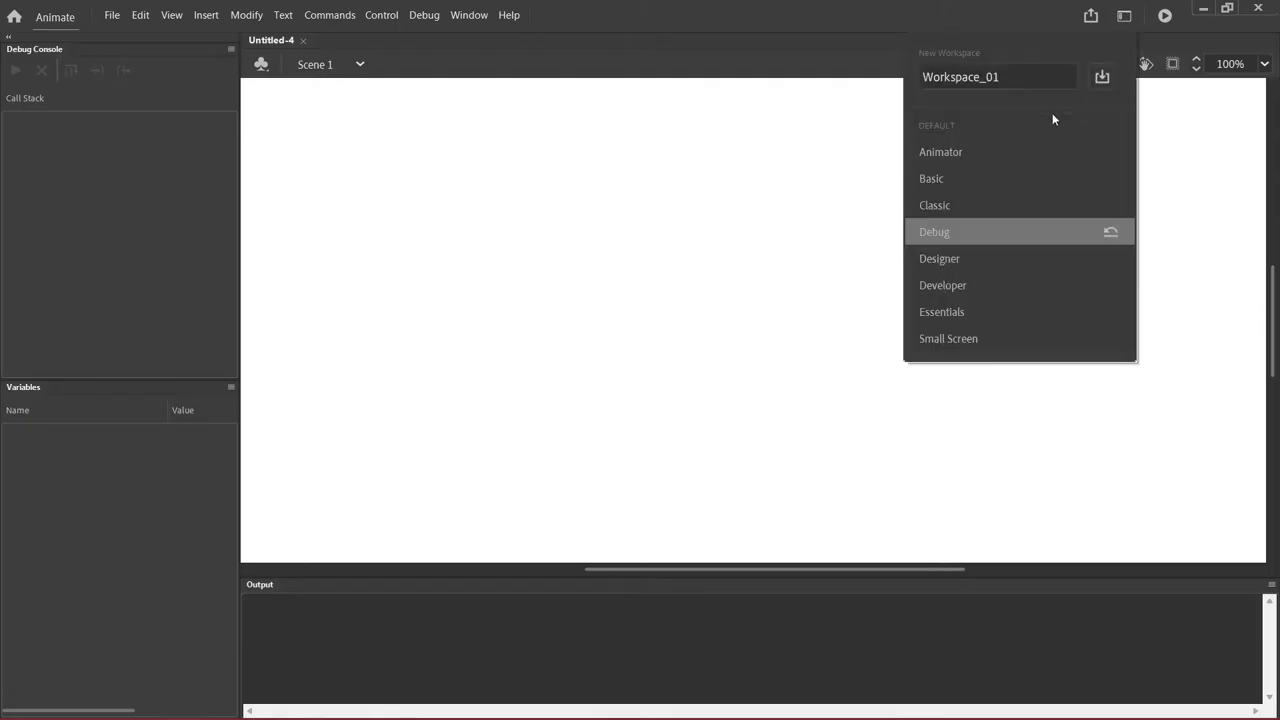
{"action": "left_click", "coordinate": [947, 204]}
{"action": "left_click", "coordinate": [1122, 18]}
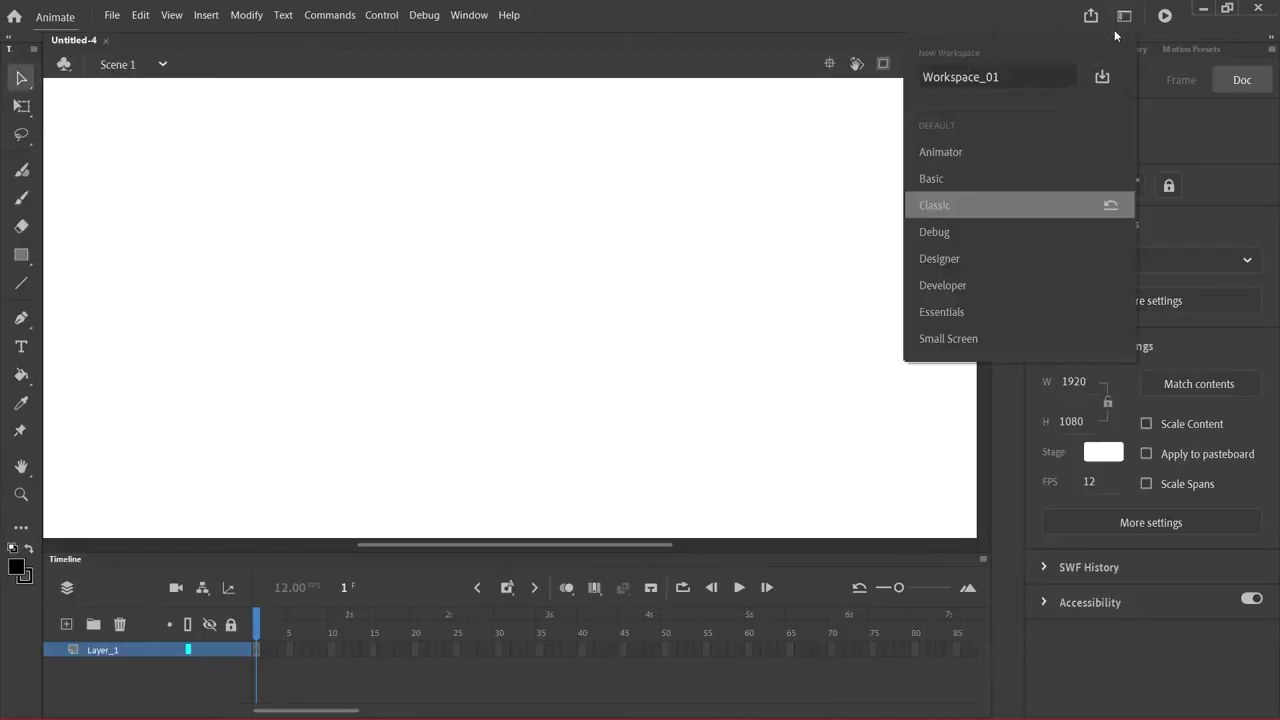
{"action": "left_click", "coordinate": [968, 180]}
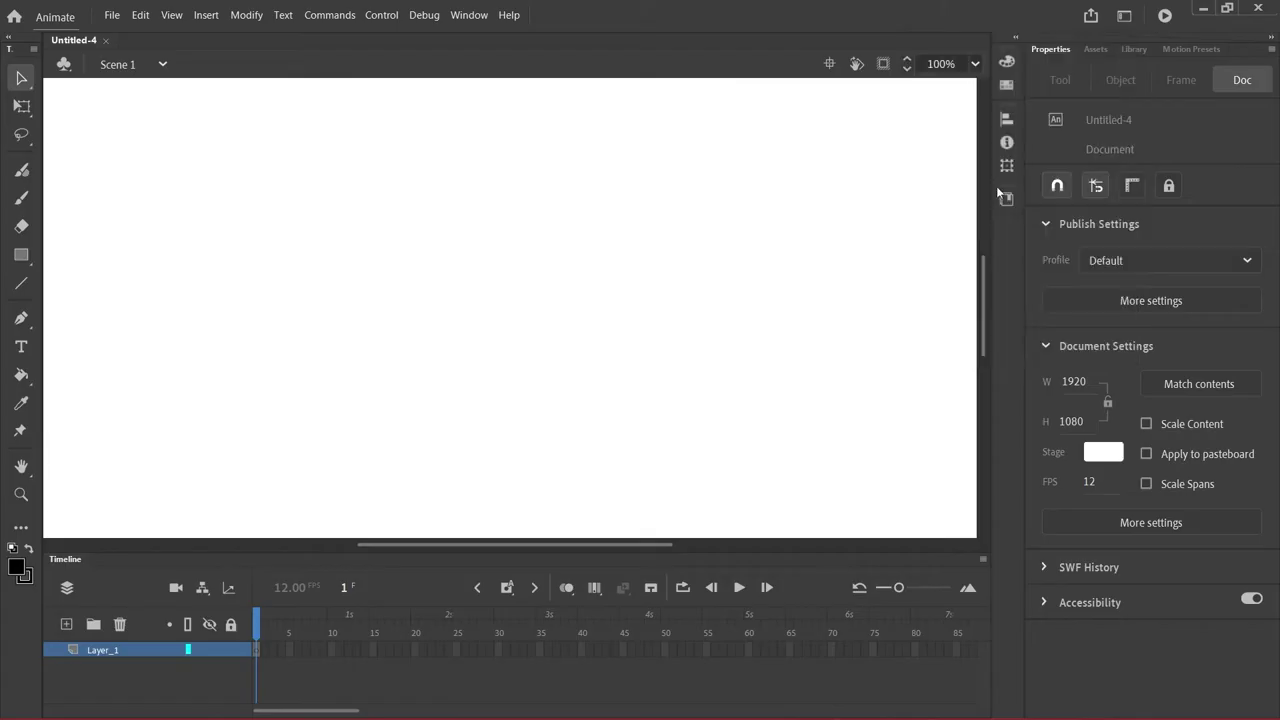
{"action": "left_click", "coordinate": [1122, 18]}
{"action": "left_click", "coordinate": [991, 152]}
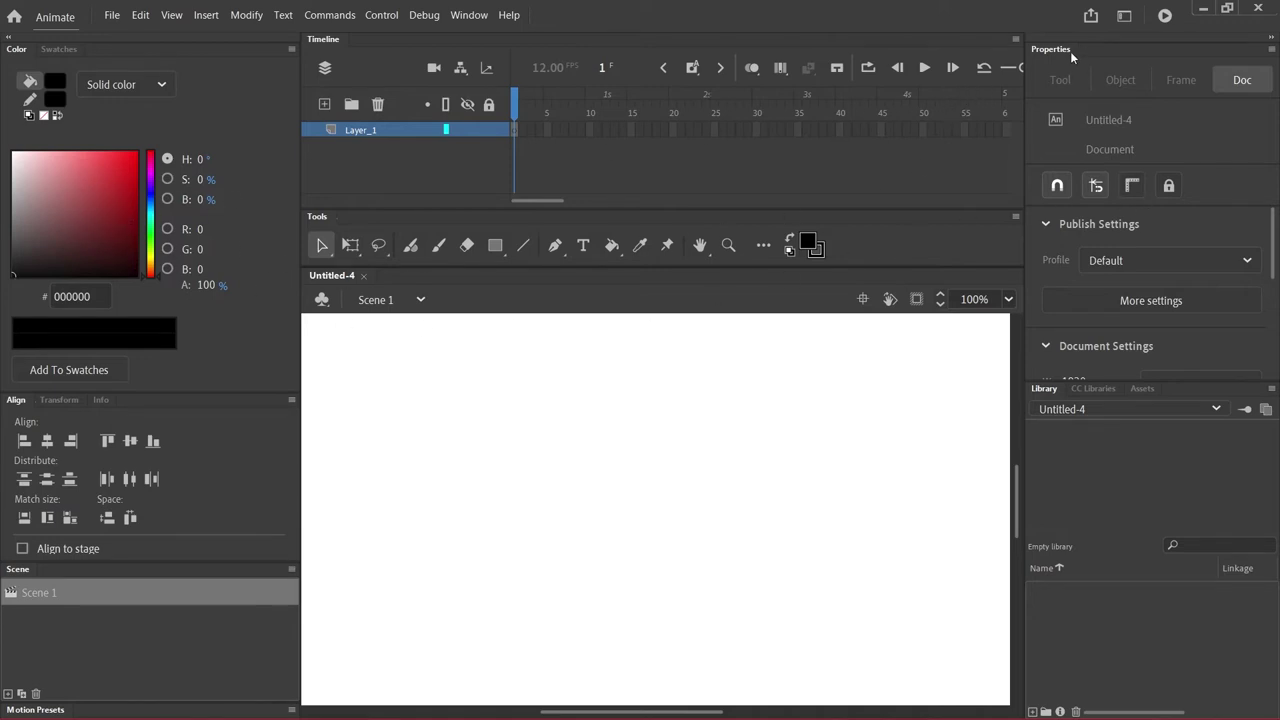
{"action": "left_click", "coordinate": [1124, 16]}
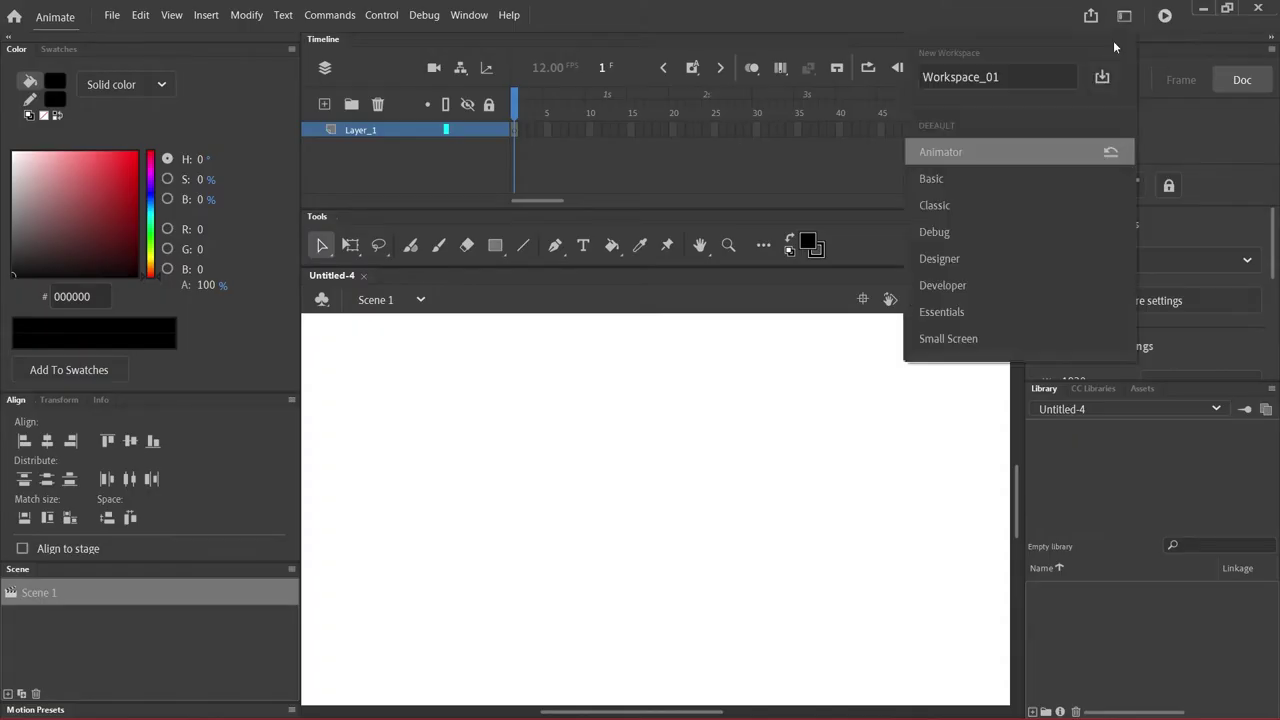
{"action": "left_click", "coordinate": [955, 313]}
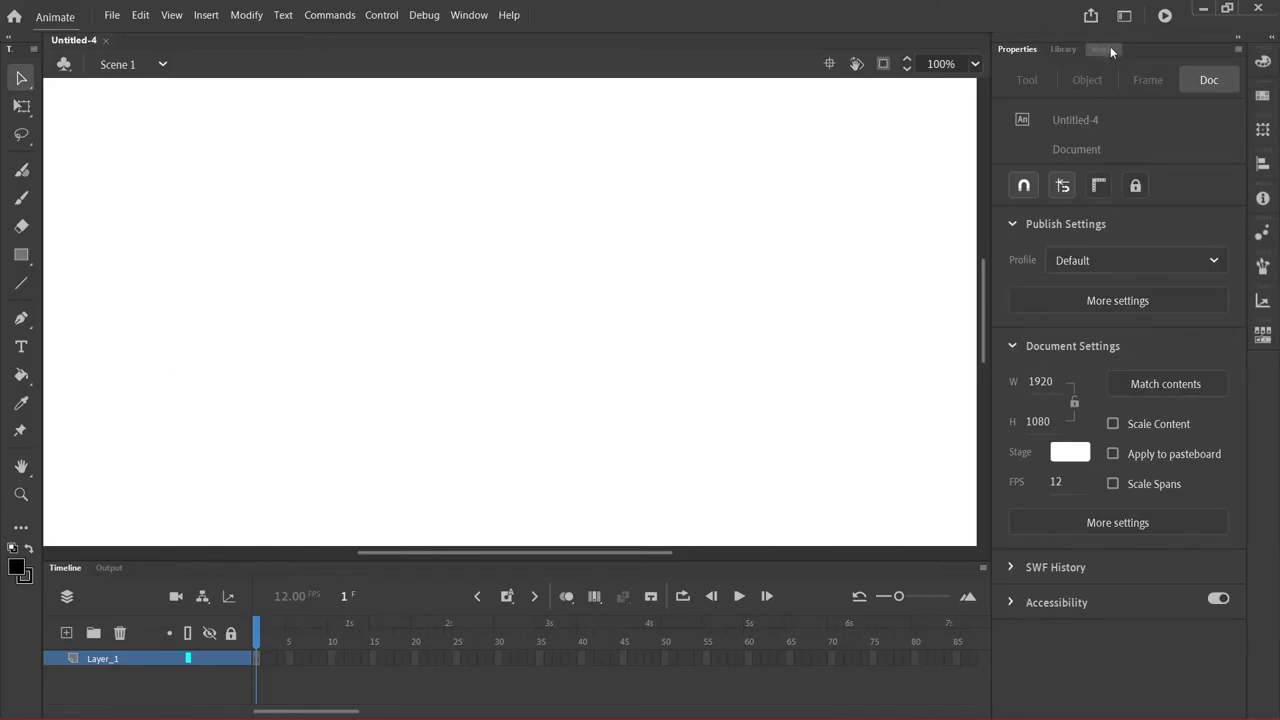
Show the Color panel to view its options and close it again
{"action": "left_click", "coordinate": [1264, 63]}
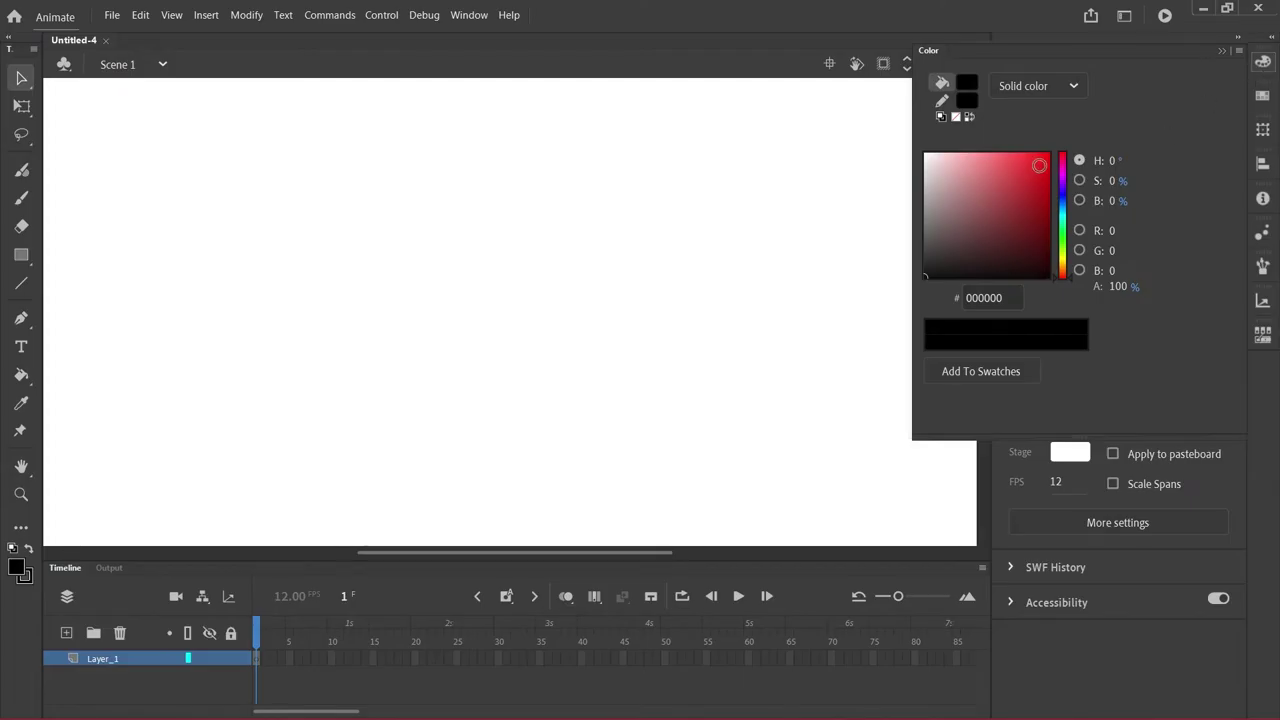
{"action": "left_click", "coordinate": [1263, 65]}
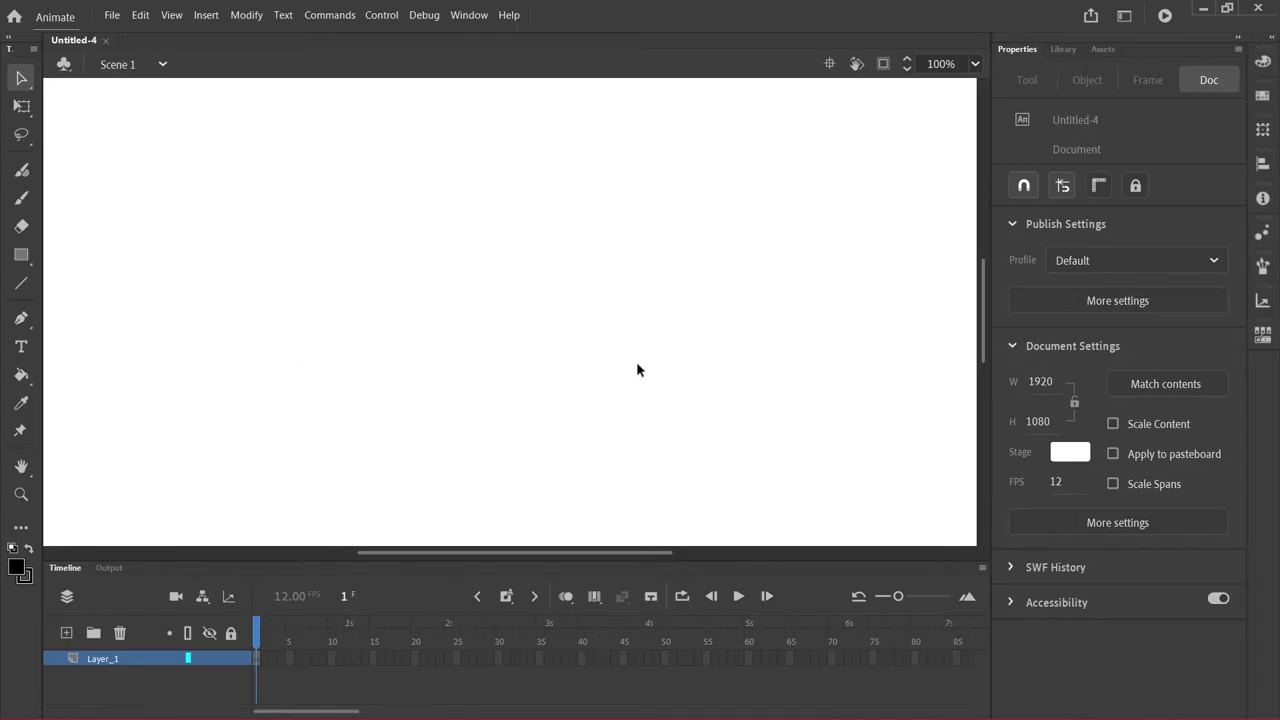
Bring up the Animate folder in File Explorer, move its window clear of the stage, and show the document's empty Library
{"action": "key", "text": "ctrl+minus"}
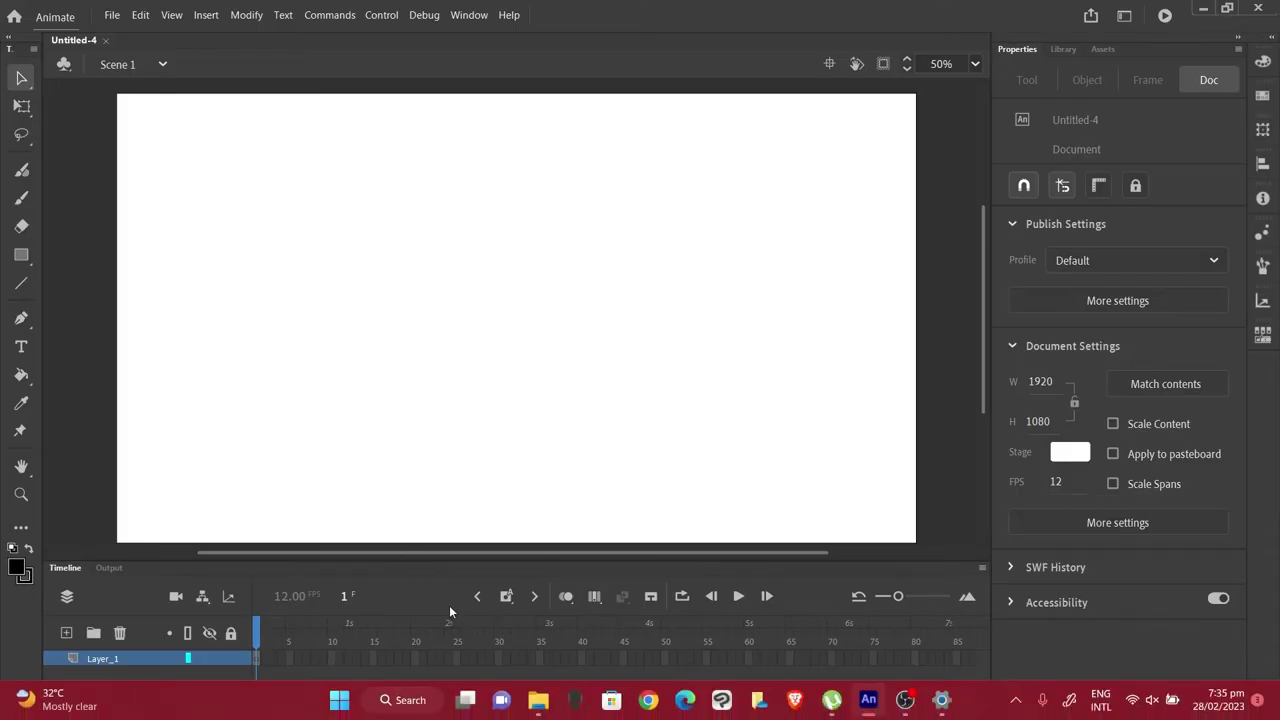
{"action": "left_click", "coordinate": [449, 697]}
{"action": "left_click_drag", "start_coordinate": [670, 85], "coordinate": [950, 245]}
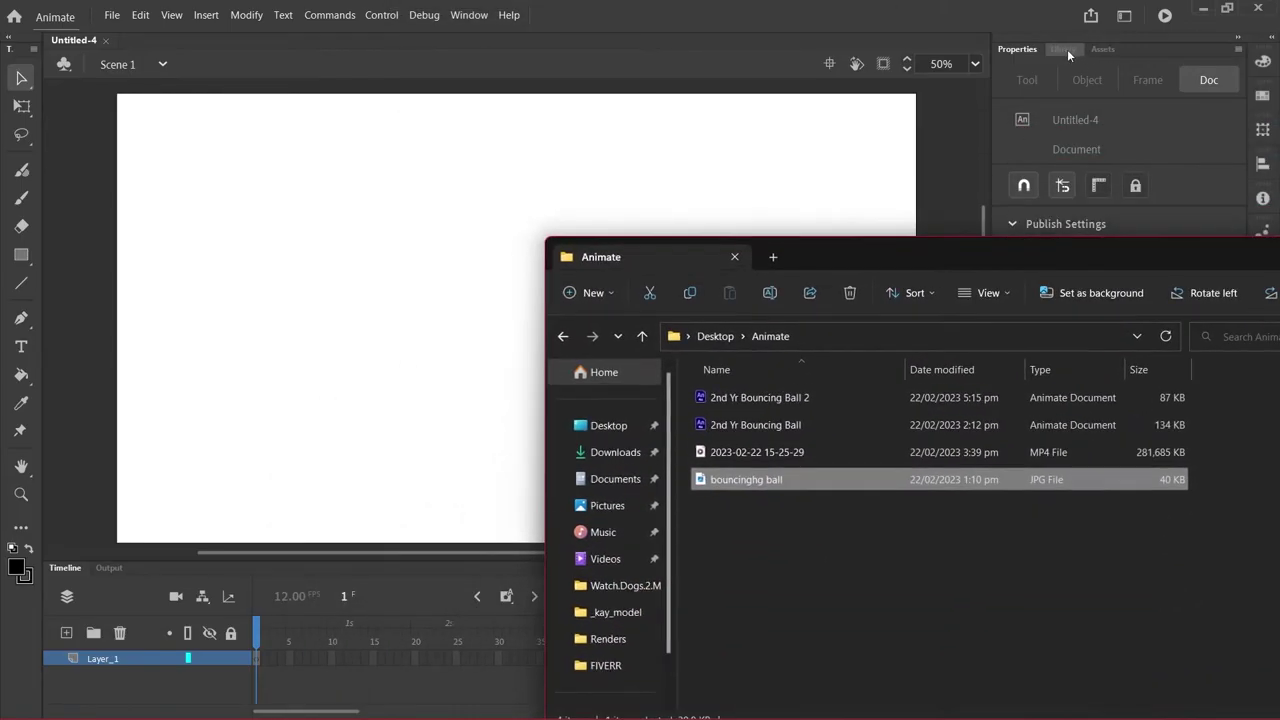
{"action": "left_click", "coordinate": [1056, 50]}
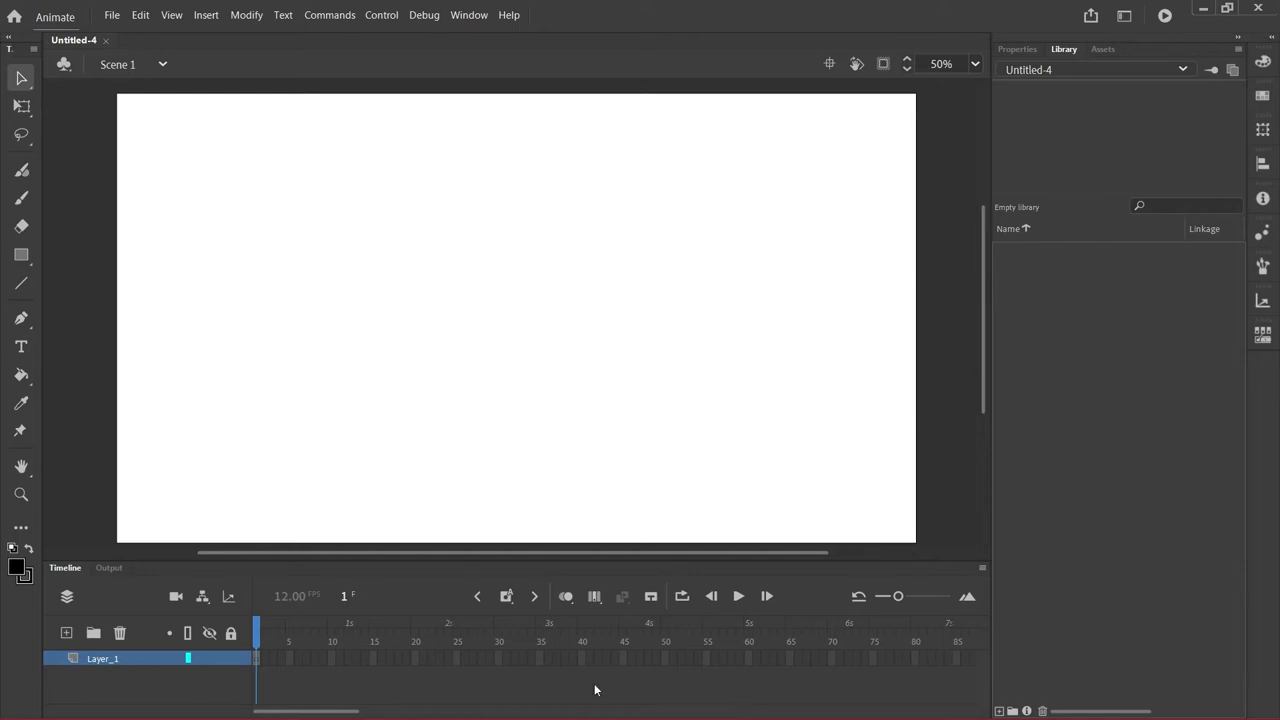
Import the bouncinghg ball JPG from the Desktop's Animate folder onto the stage and remove it again
{"action": "mouse_move", "coordinate": [600, 715]}
{"action": "left_click", "coordinate": [538, 700]}
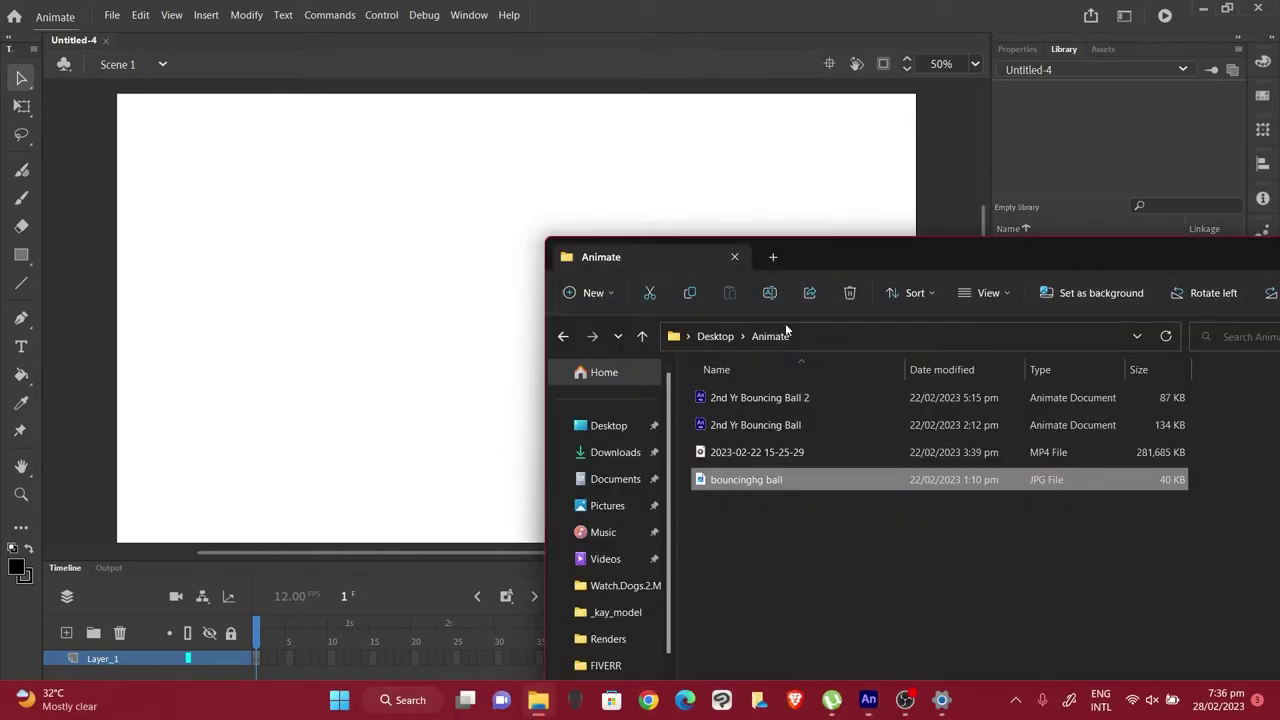
{"action": "left_click_drag", "start_coordinate": [745, 479], "coordinate": [491, 263]}
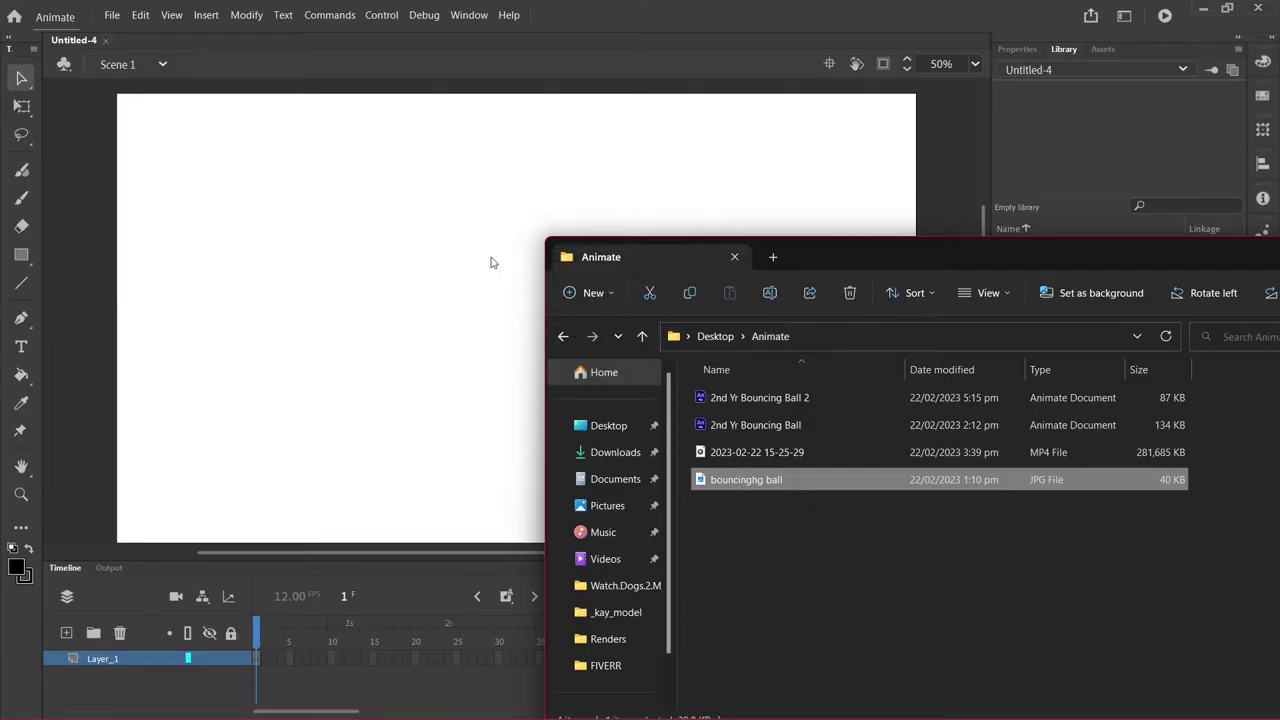
{"action": "left_click_drag", "start_coordinate": [855, 256], "coordinate": [875, 494]}
{"action": "left_click", "coordinate": [585, 305]}
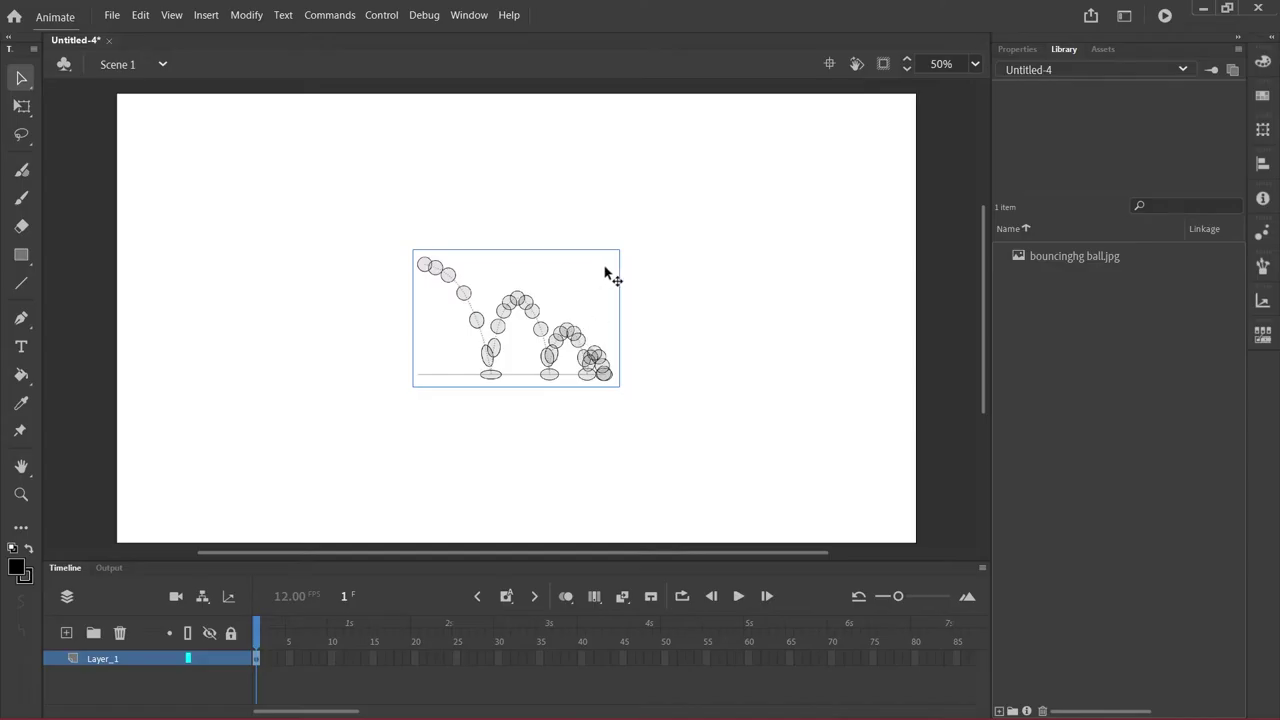
{"action": "key", "text": "Delete"}
{"action": "key", "text": "ctrl+z"}
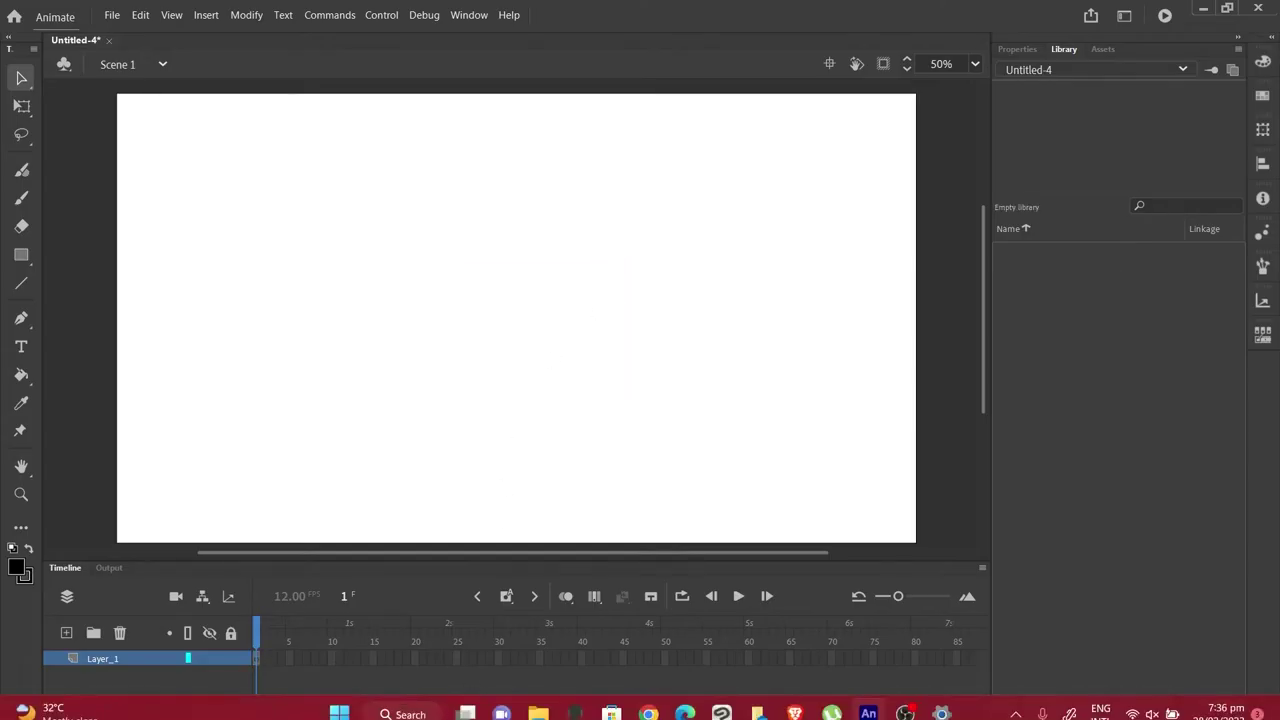
Add the bouncinghg ball JPG from the Animate folder in File Explorer to the document's Library
{"action": "mouse_move", "coordinate": [870, 700]}
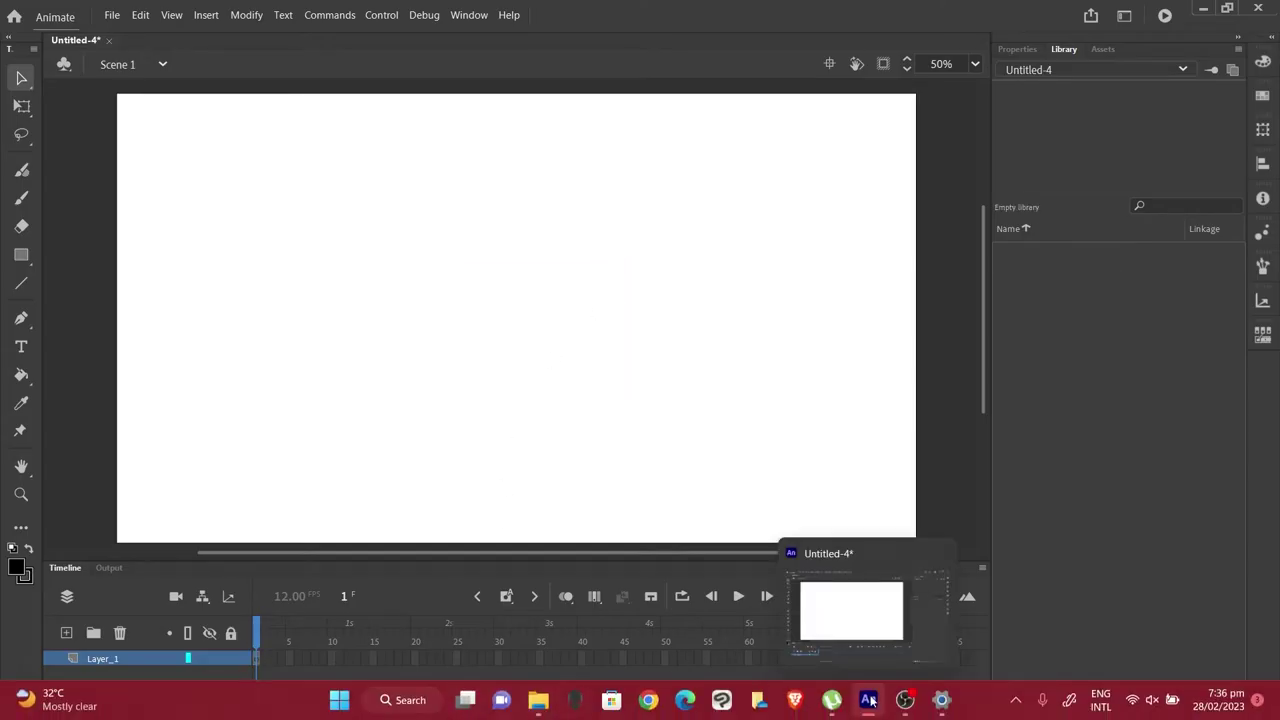
{"action": "left_click", "coordinate": [538, 700]}
{"action": "left_click_drag", "start_coordinate": [775, 641], "coordinate": [1076, 347]}
{"action": "left_click_drag", "start_coordinate": [1165, 414], "coordinate": [1059, 448]}
{"action": "left_click", "coordinate": [1118, 425]}
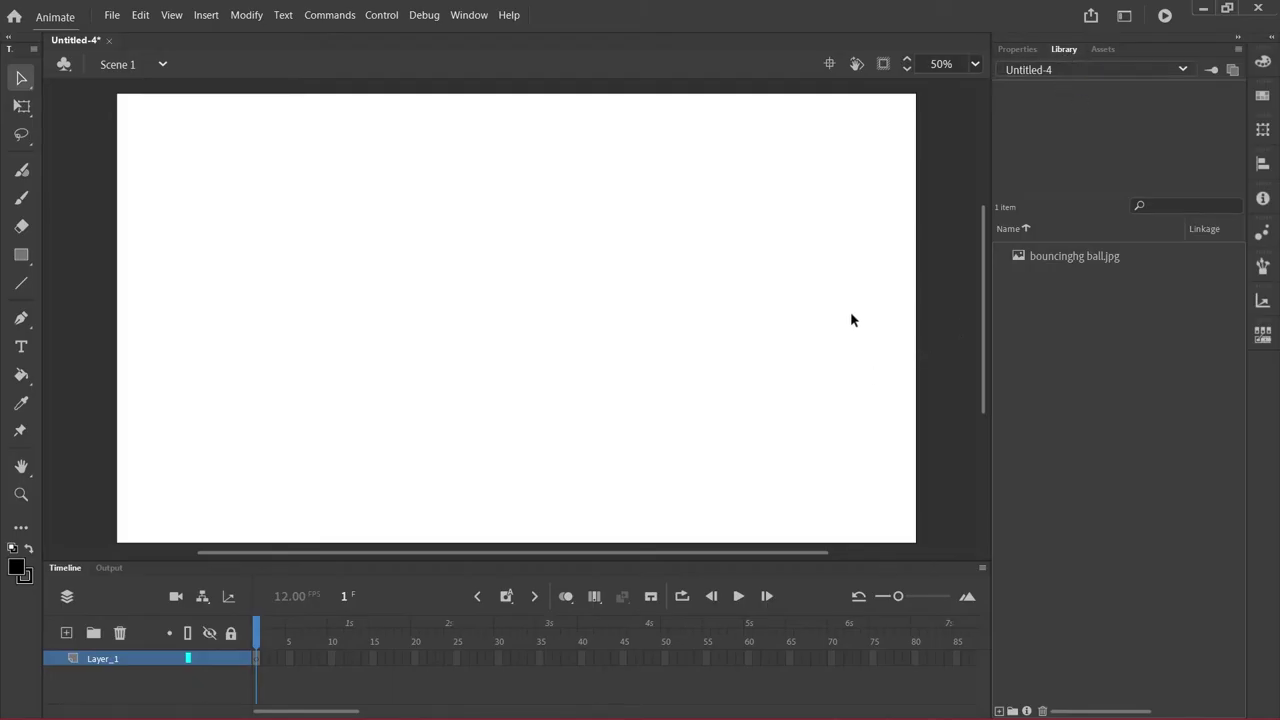
Show the tool properties for the Classic Brush and set its brush size to 9
{"action": "left_click", "coordinate": [1017, 49]}
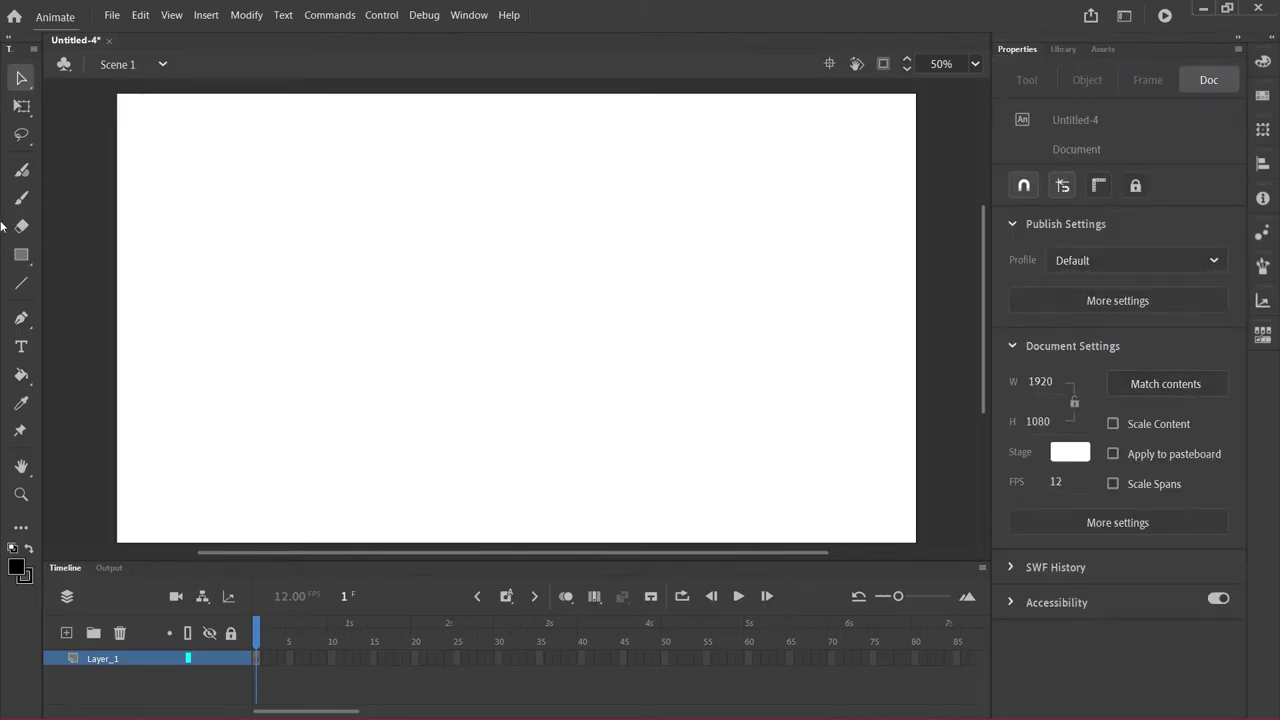
{"action": "left_click", "coordinate": [21, 197]}
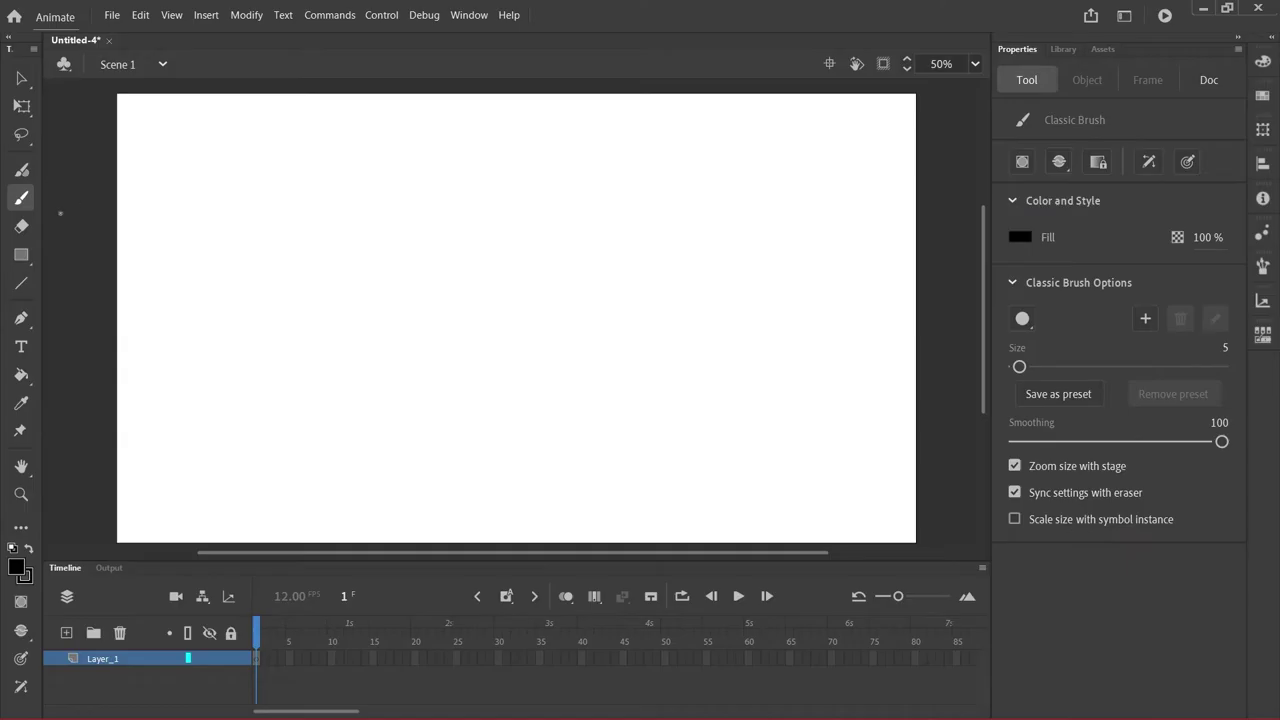
{"action": "left_click", "coordinate": [24, 229]}
{"action": "left_click", "coordinate": [25, 203]}
{"action": "mouse_move", "coordinate": [1021, 366]}
{"action": "left_mouse_down"}
{"action": "mouse_move", "coordinate": [1057, 370]}
{"action": "mouse_move", "coordinate": [1027, 373]}
{"action": "left_mouse_up"}
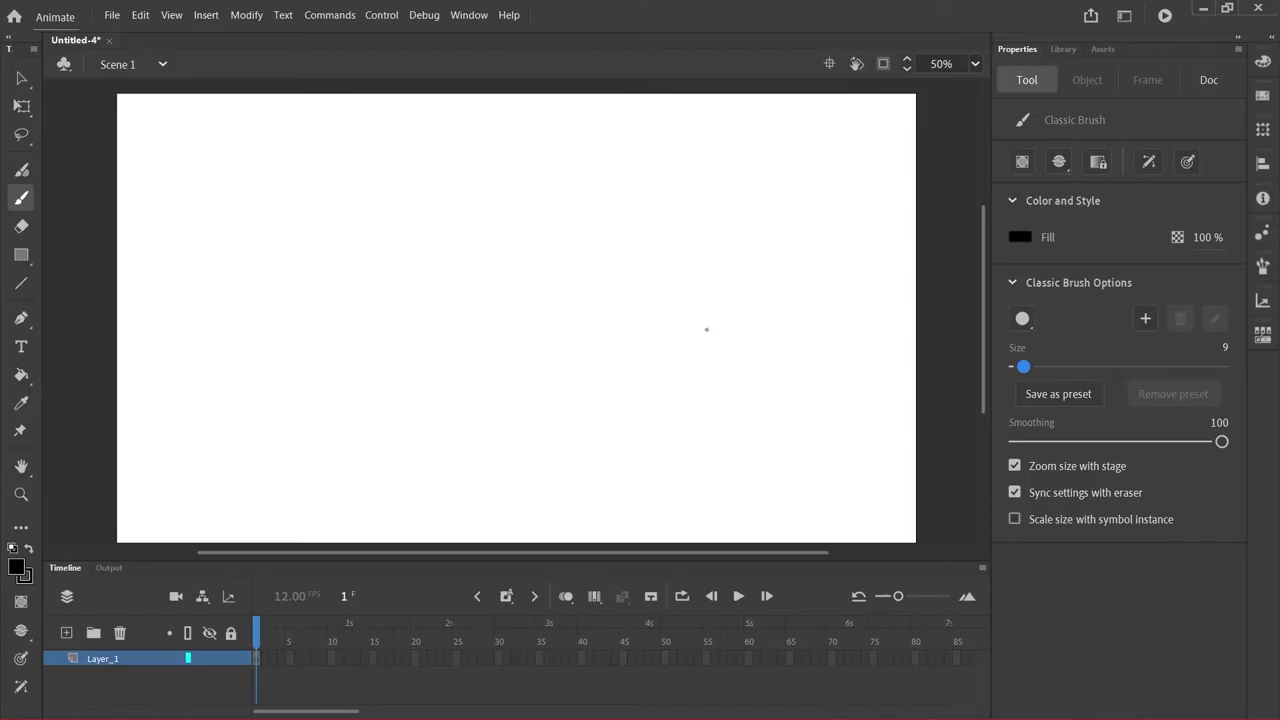
Try drawing filled black ovals on the stage with the Oval tool and undo them
{"action": "left_click", "coordinate": [22, 255]}
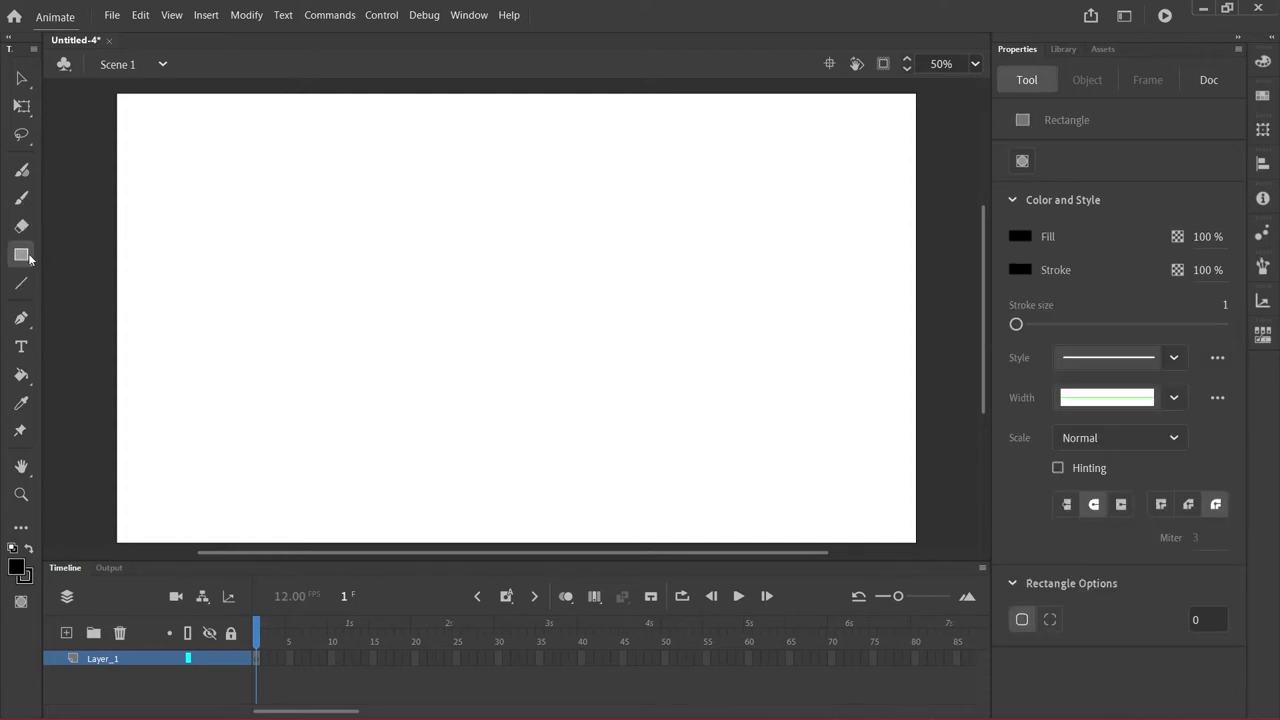
{"action": "left_click", "coordinate": [24, 260]}
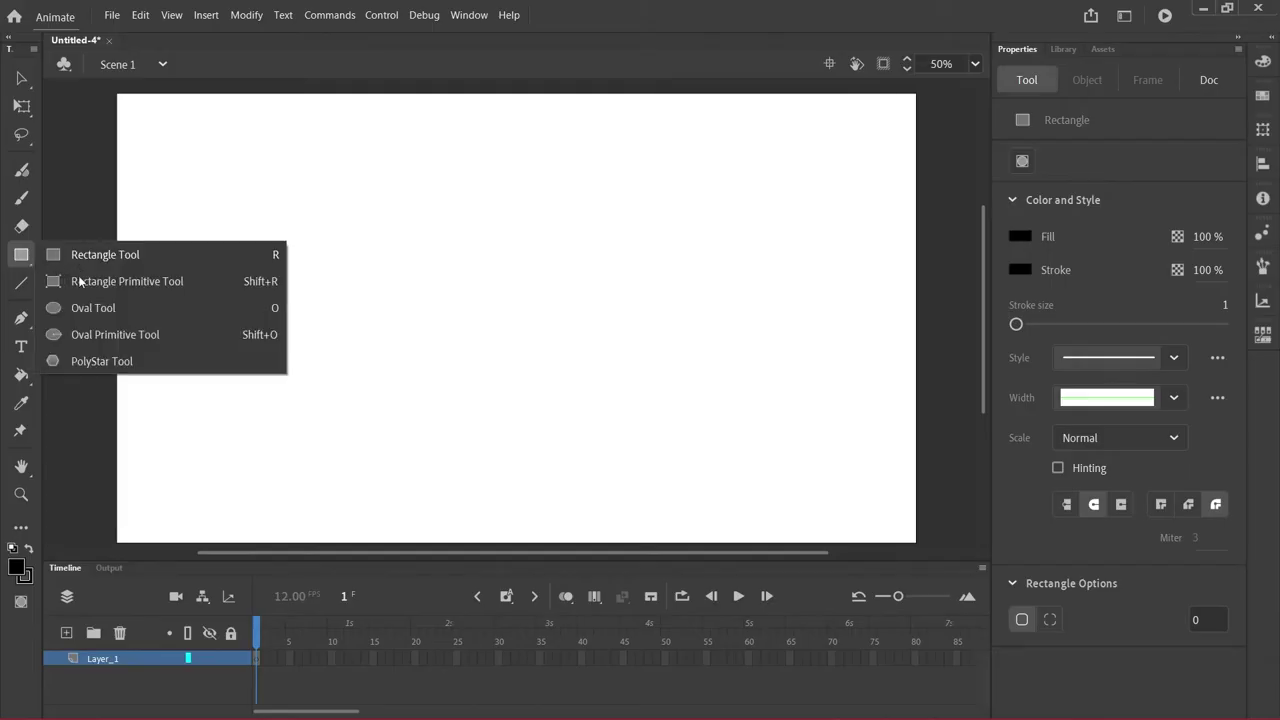
{"action": "left_click", "coordinate": [85, 307]}
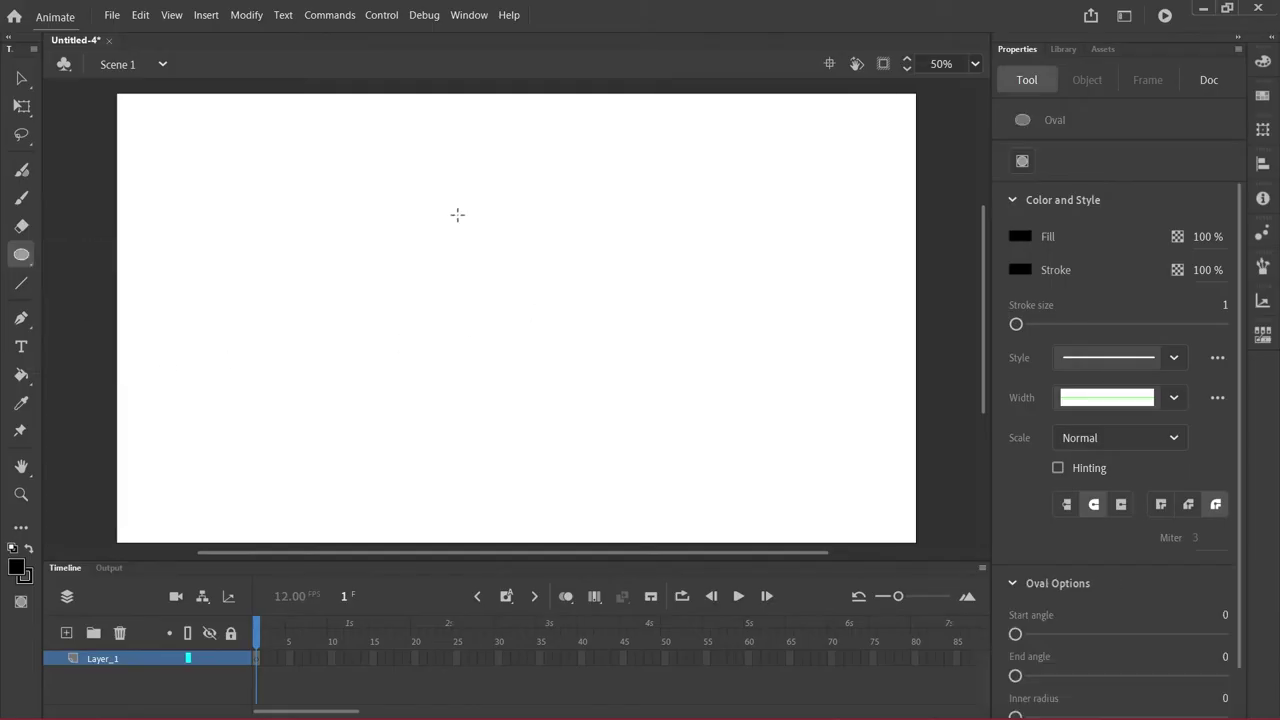
{"action": "left_click_drag", "start_coordinate": [426, 184], "coordinate": [580, 340]}
{"action": "key", "text": "ctrl+z"}
{"action": "left_click_drag", "start_coordinate": [372, 188], "coordinate": [504, 359]}
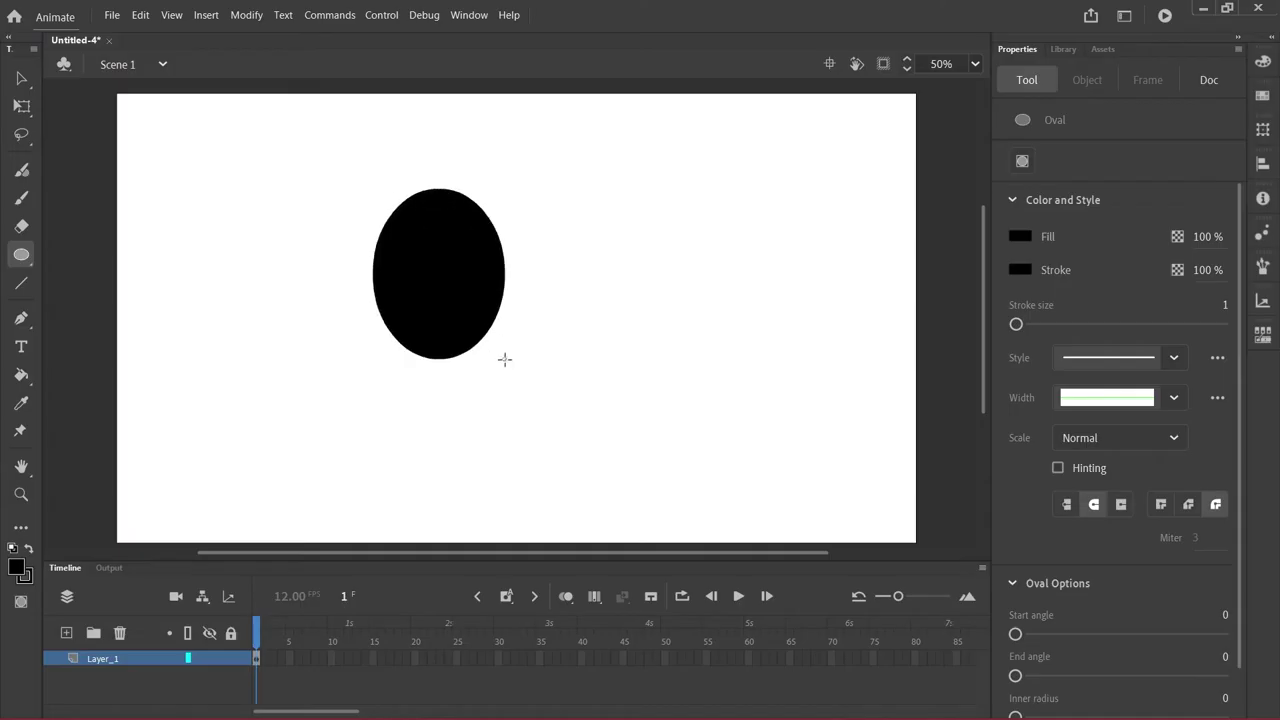
{"action": "key", "text": "ctrl+z"}
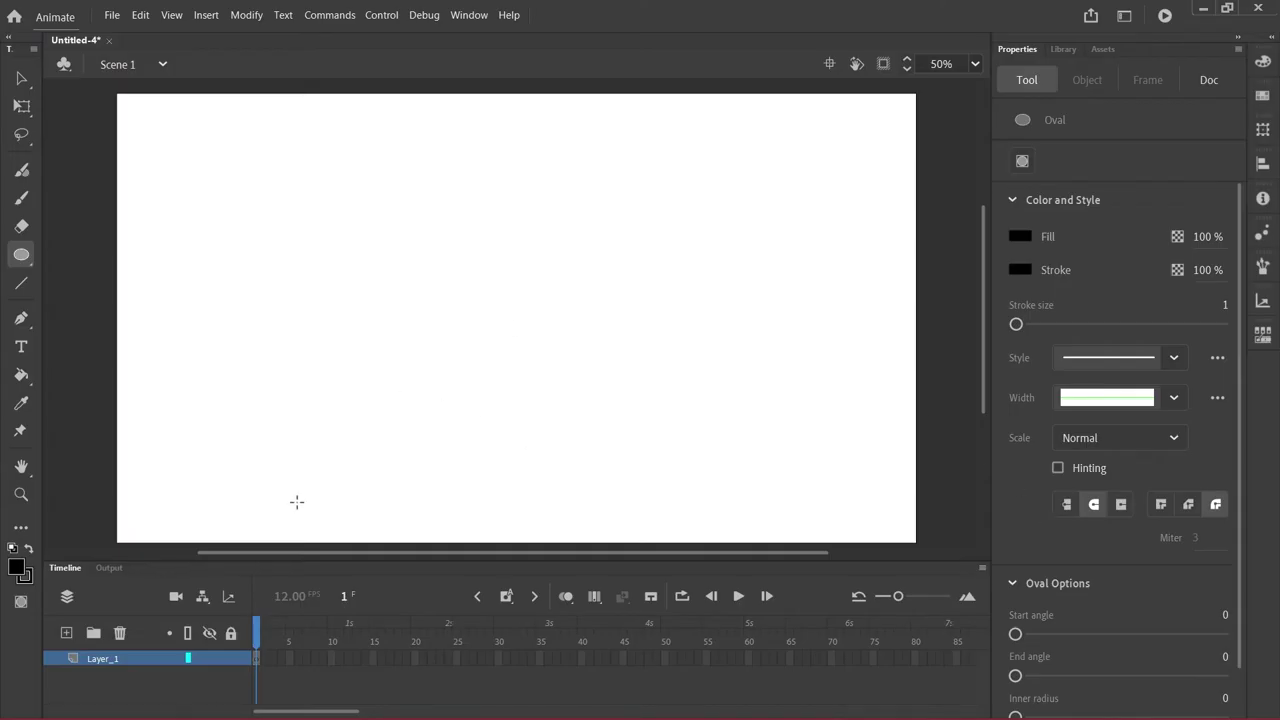
Place the bouncinghg ball image from the Library at the middle of the stage on frame 1
{"action": "left_click", "coordinate": [262, 625]}
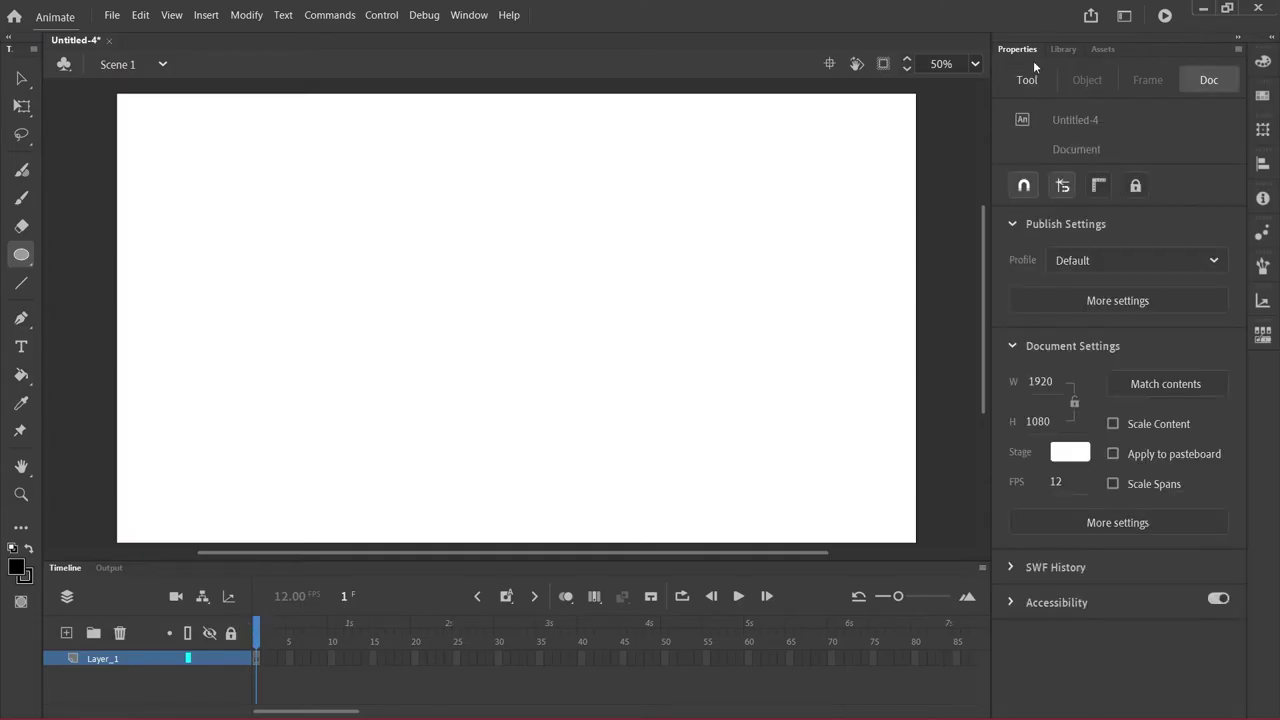
{"action": "left_click", "coordinate": [1064, 50]}
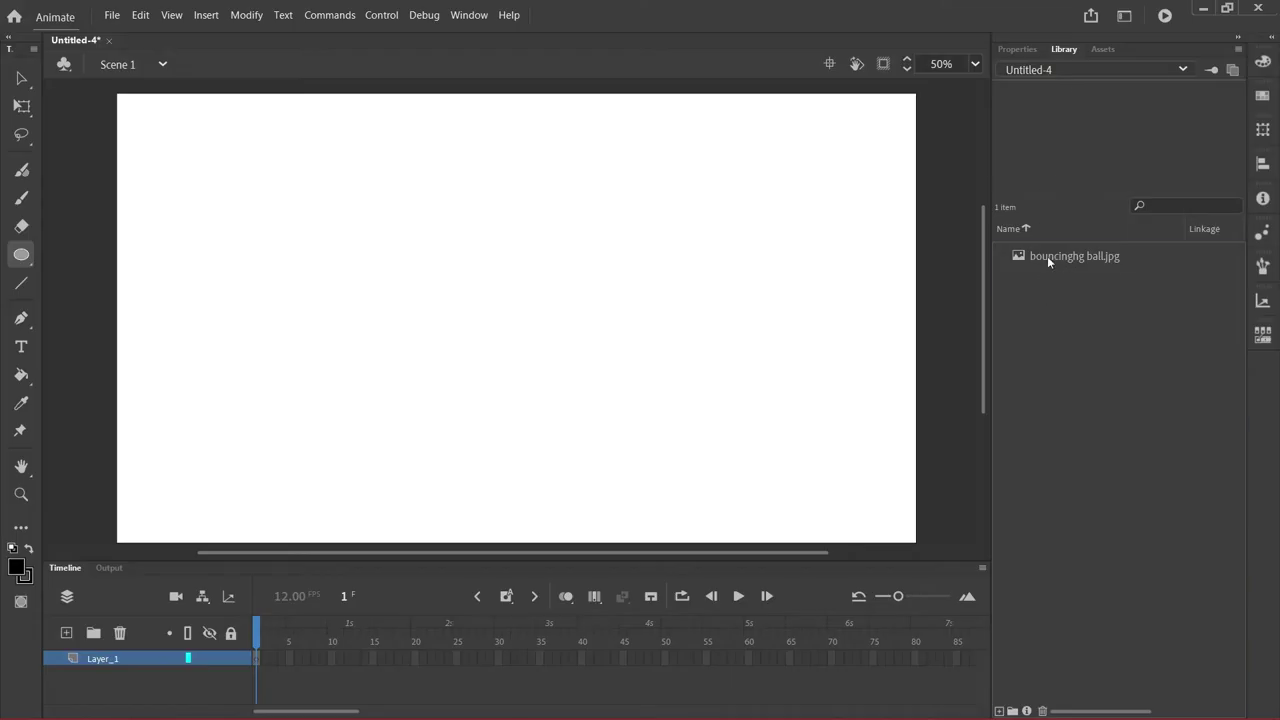
{"action": "left_click_drag", "start_coordinate": [1047, 256], "coordinate": [533, 318]}
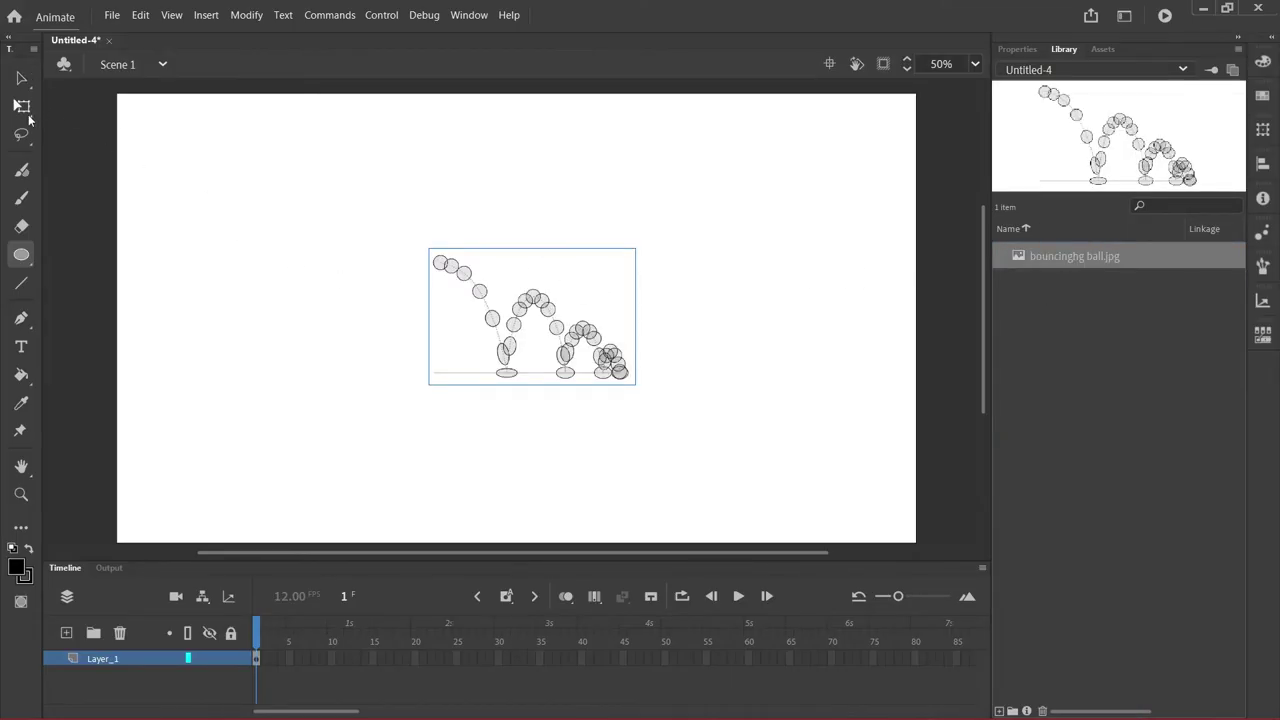
Enlarge the reference image with Free Transform to about the stage height and shift it slightly left, then deselect it
{"action": "left_click", "coordinate": [23, 107]}
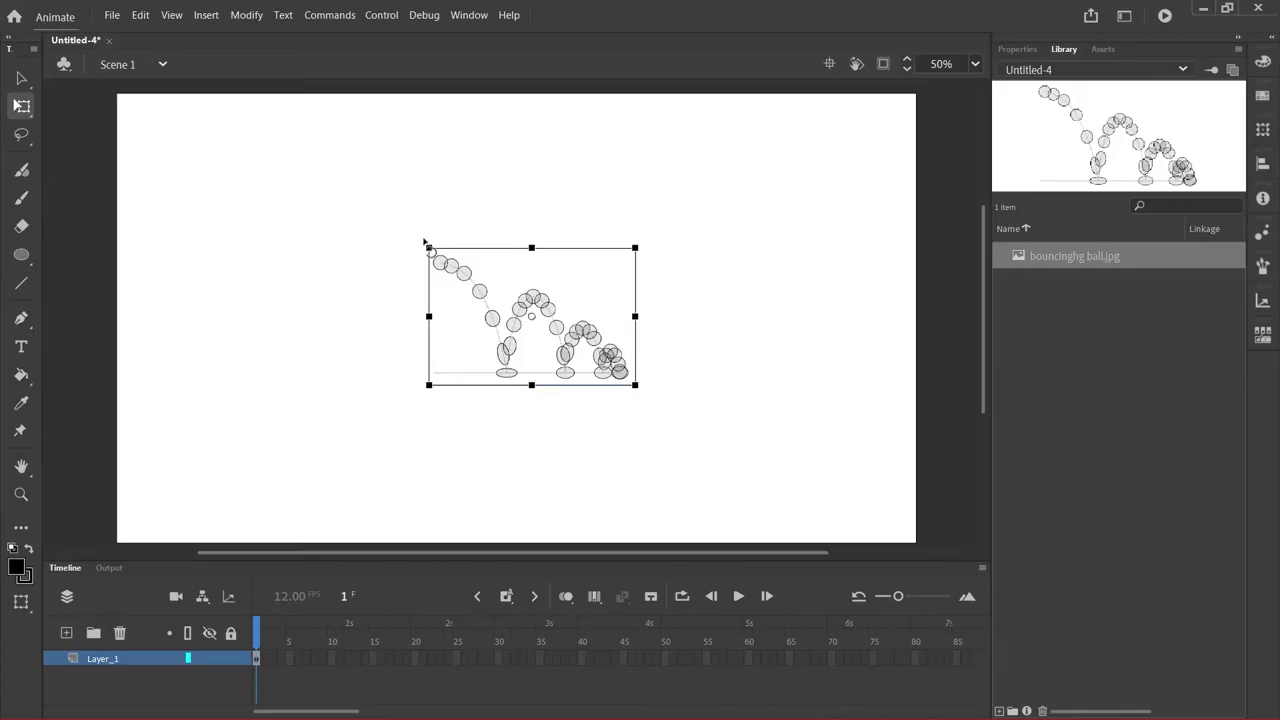
{"action": "left_click_drag", "start_coordinate": [428, 247], "coordinate": [131, 85]}
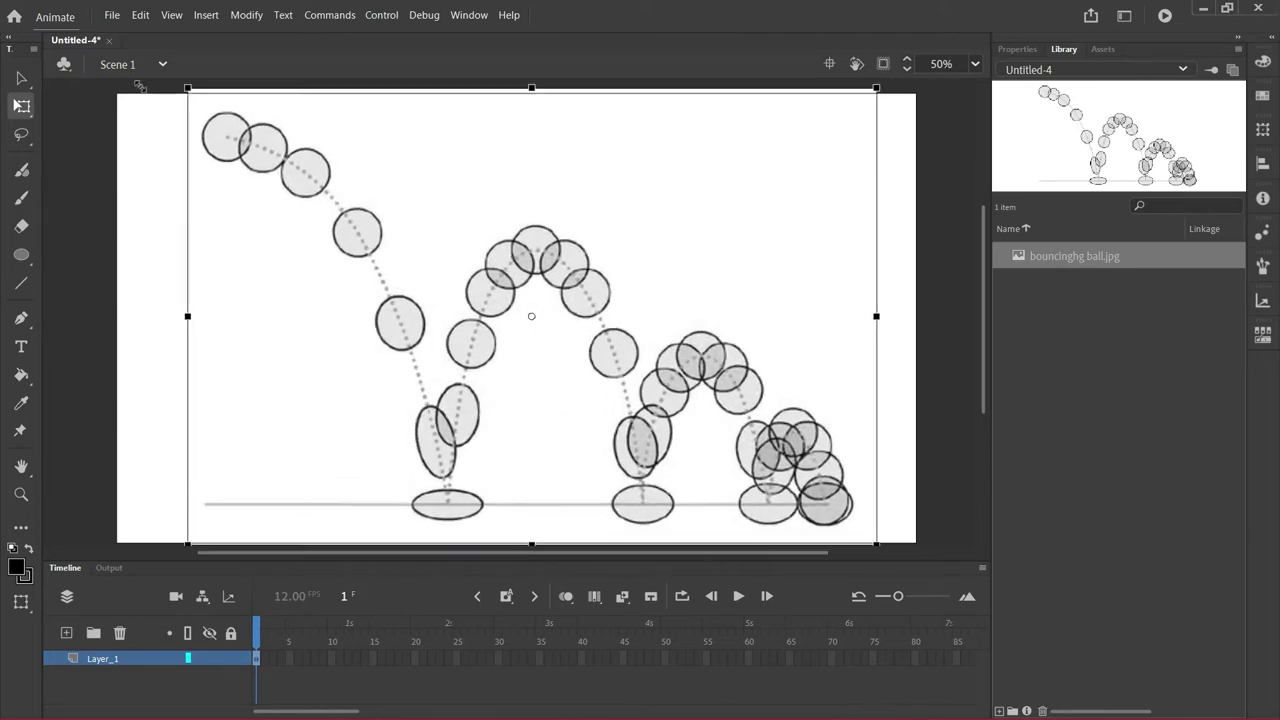
{"action": "left_click_drag", "start_coordinate": [657, 441], "coordinate": [636, 442]}
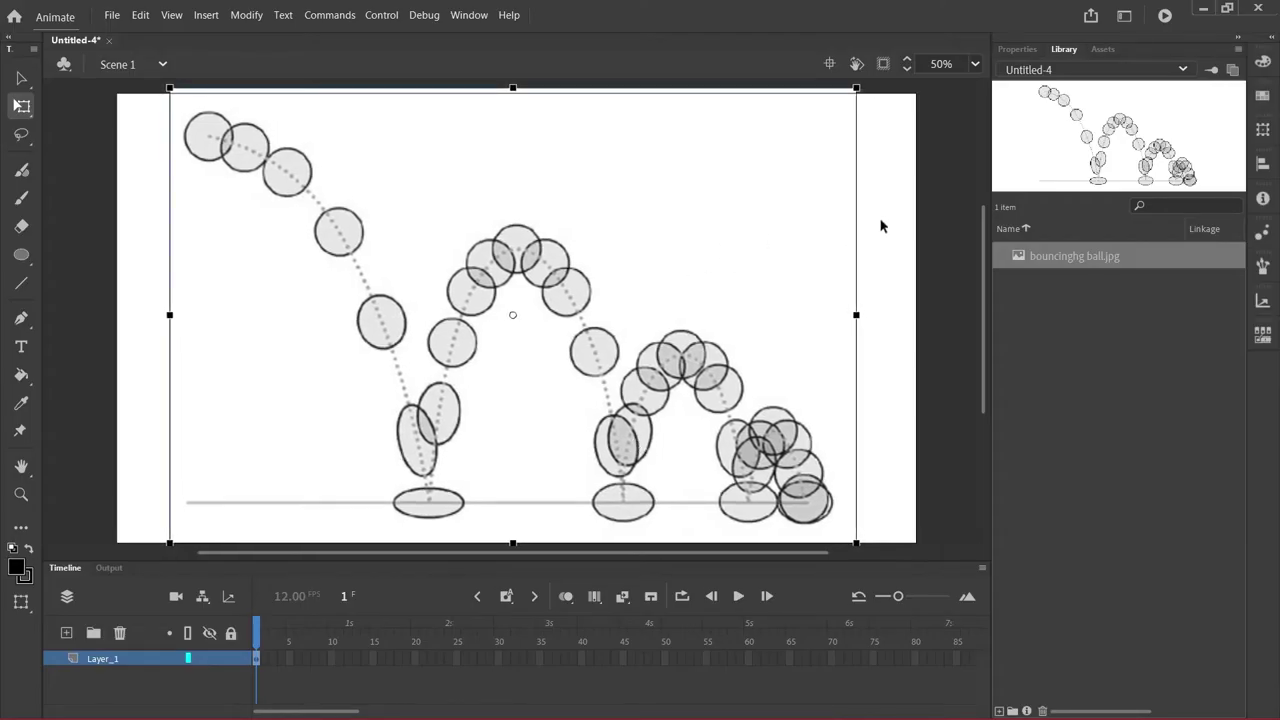
{"action": "scroll", "coordinate": [986, 277], "scroll_direction": "down", "scroll_amount": 1}
{"action": "left_click", "coordinate": [950, 330]}
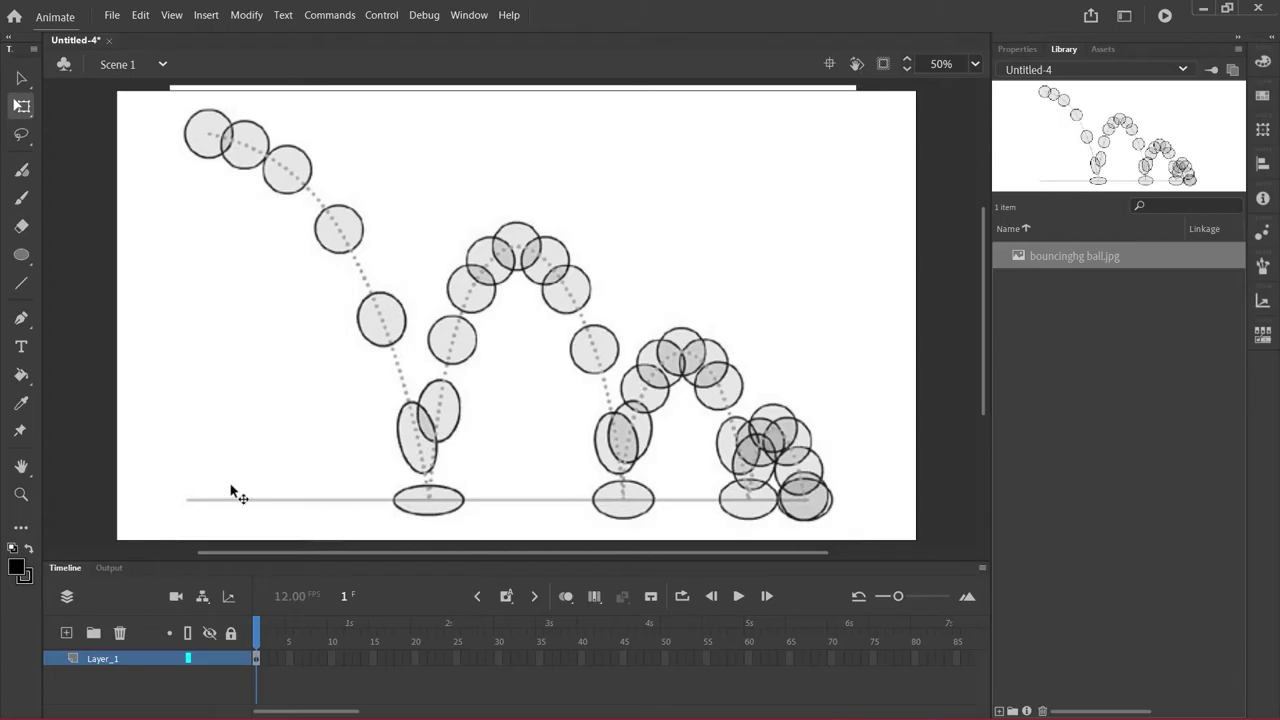
{"action": "scroll", "coordinate": [987, 365], "scroll_direction": "up", "scroll_amount": 2}
{"action": "scroll", "coordinate": [988, 361], "scroll_direction": "down", "scroll_amount": 2}
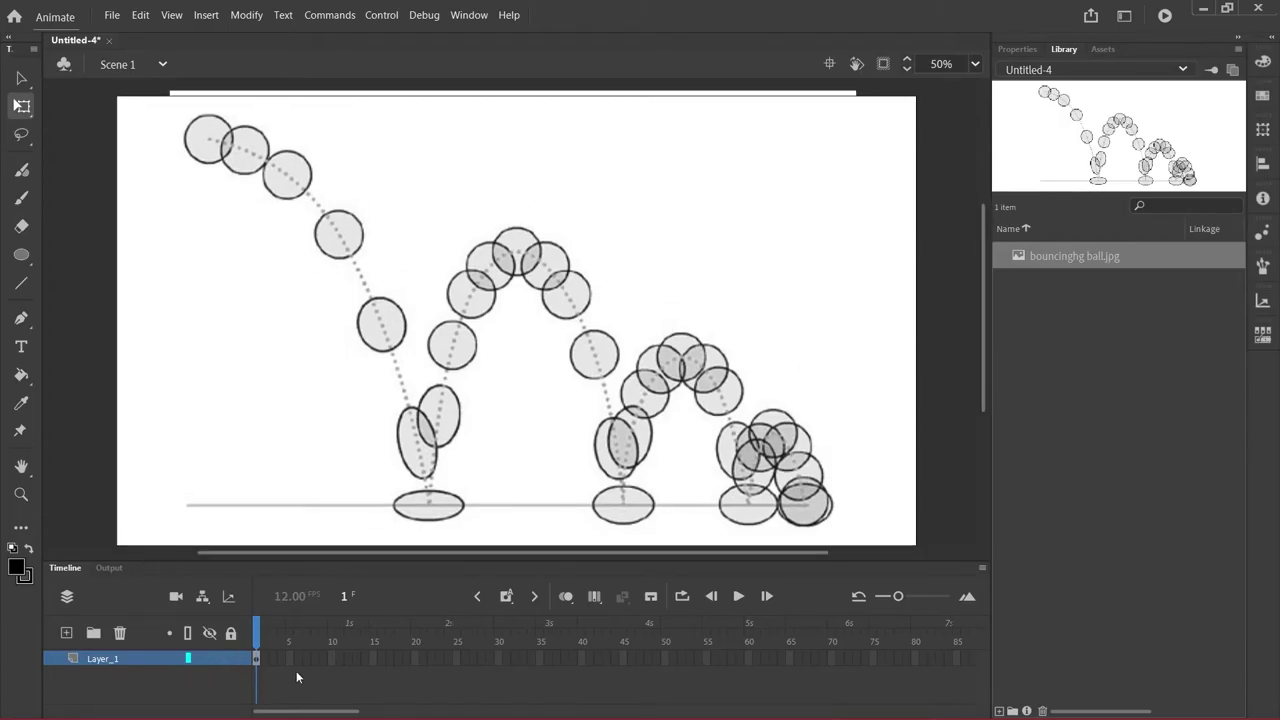
Rename the layer holding the reference image as REF
{"action": "left_click", "coordinate": [100, 658]}
{"action": "double_click", "coordinate": [108, 660]}
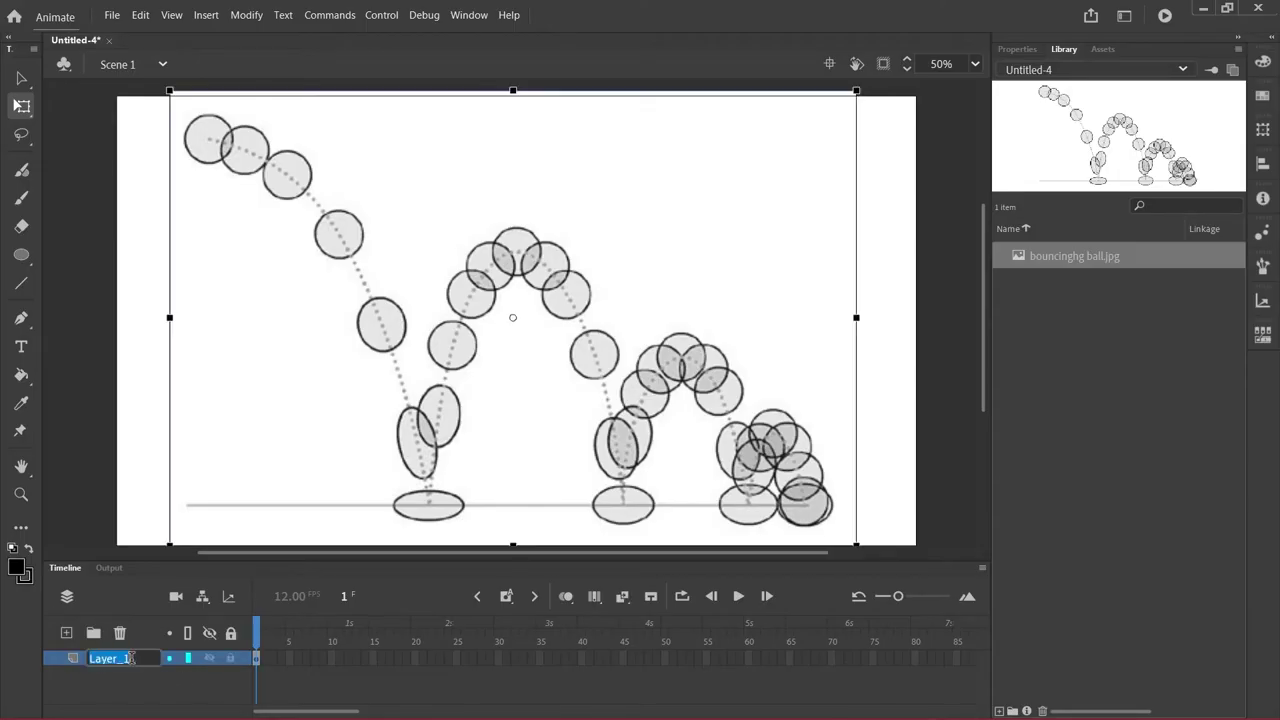
{"action": "left_click", "coordinate": [123, 676]}
{"action": "left_click", "coordinate": [100, 659]}
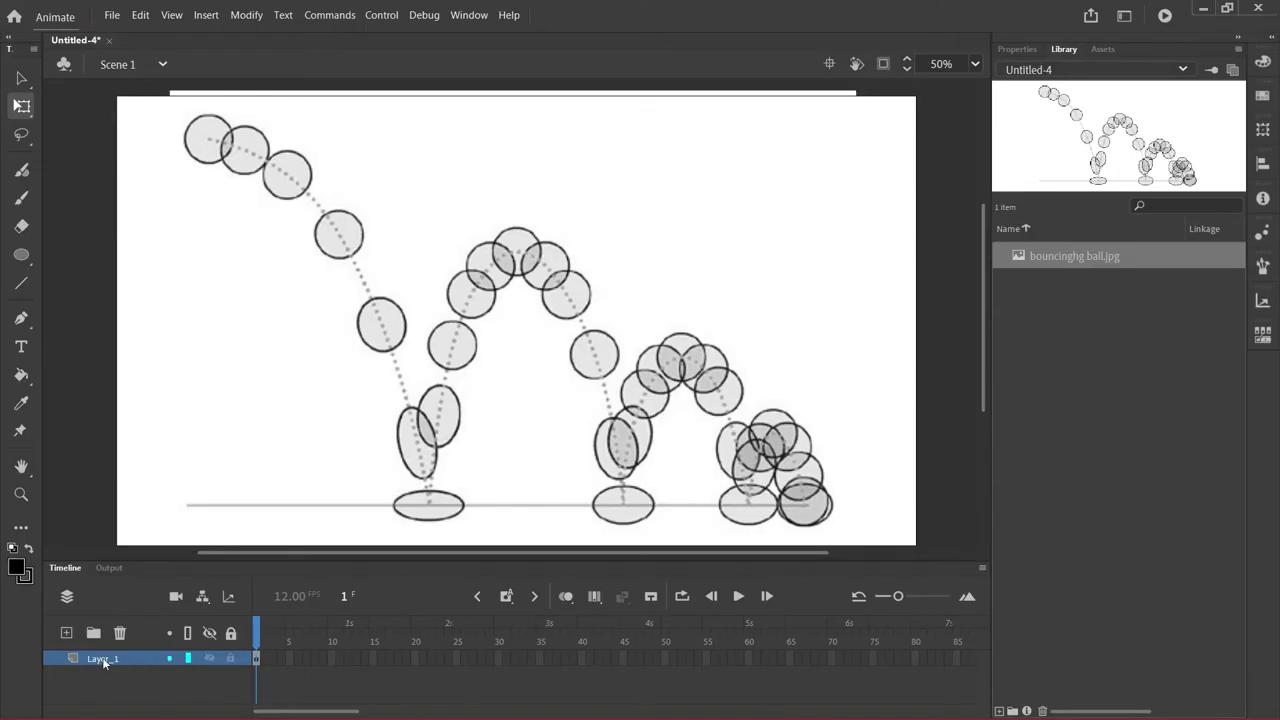
{"action": "left_click", "coordinate": [103, 659]}
{"action": "double_click", "coordinate": [110, 660]}
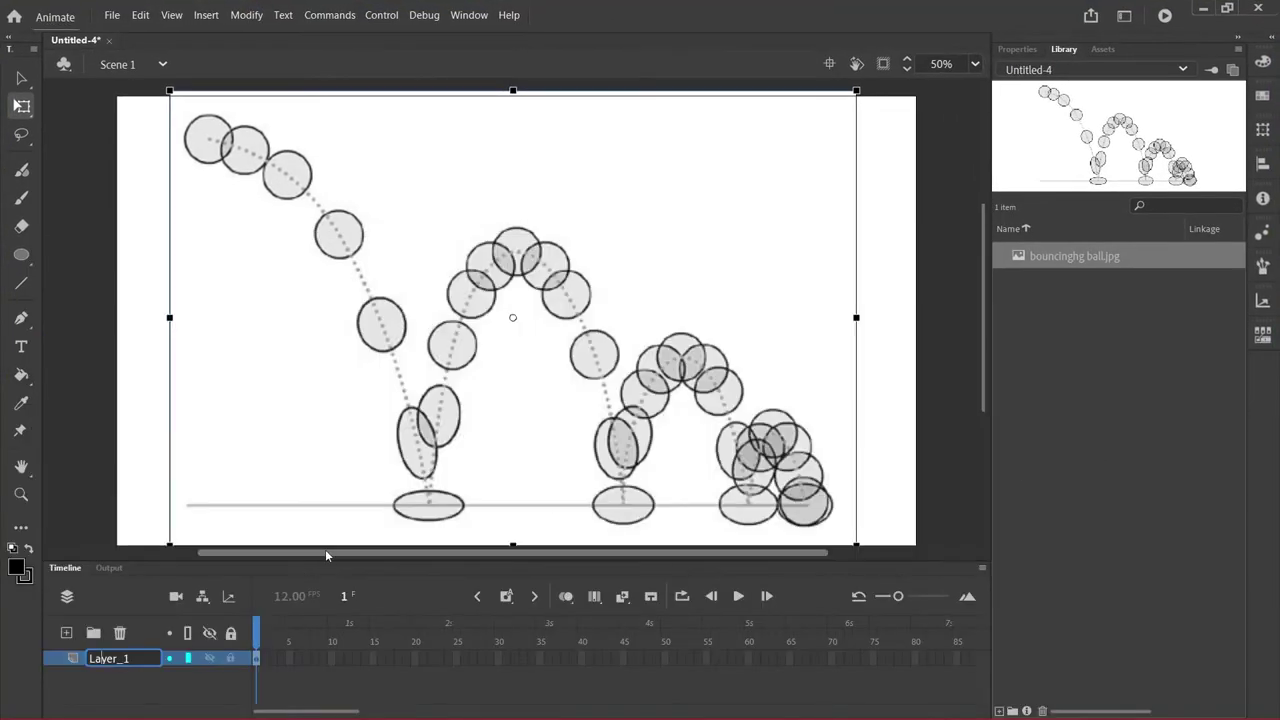
{"action": "left_click", "coordinate": [148, 654]}
{"action": "left_click_drag", "start_coordinate": [148, 654], "coordinate": [9, 663]}
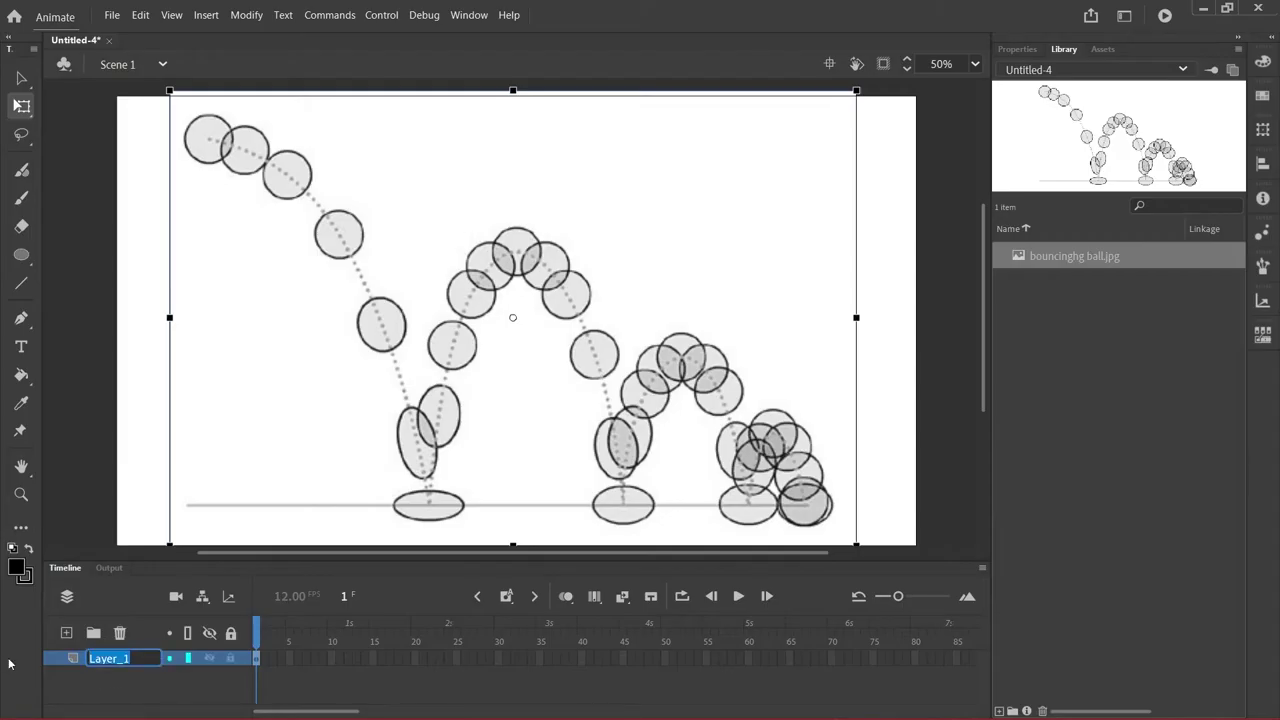
{"action": "type", "text": "REF"}
{"action": "key", "text": "Return"}
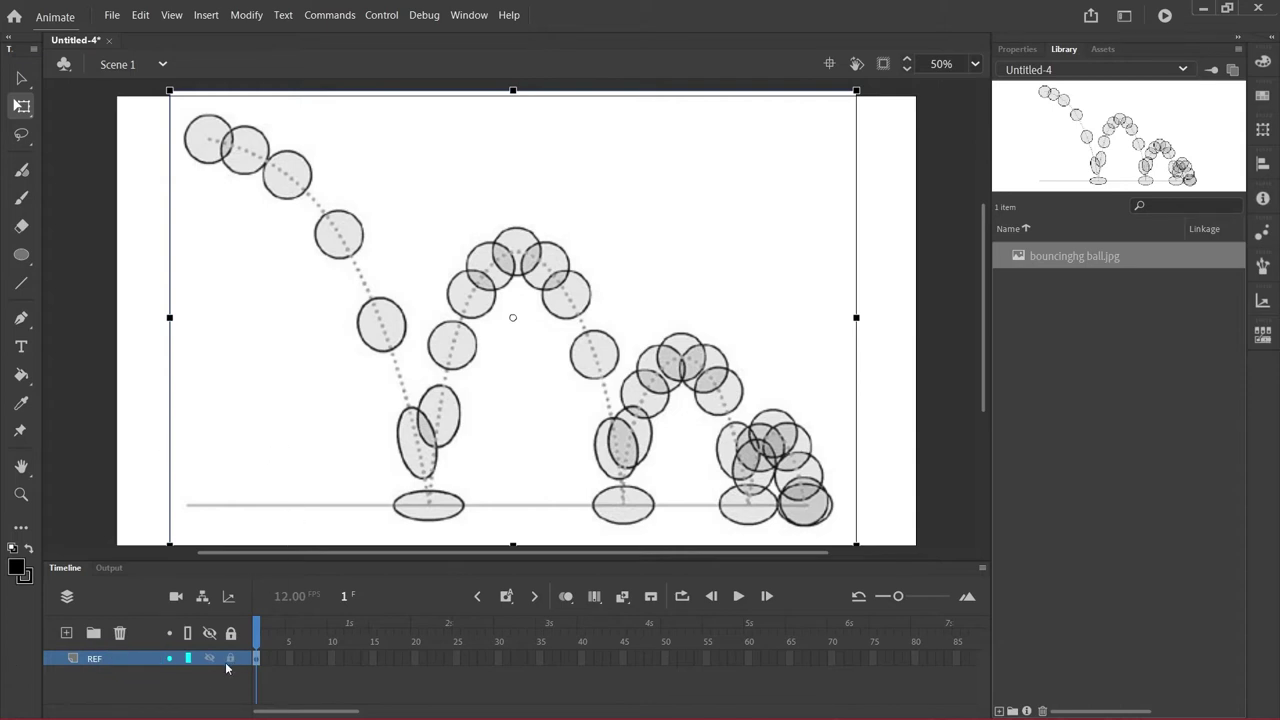
Set the REF layer's visibility to 25% opacity in its layer properties
{"action": "key", "text": "ctrl+shift+a"}
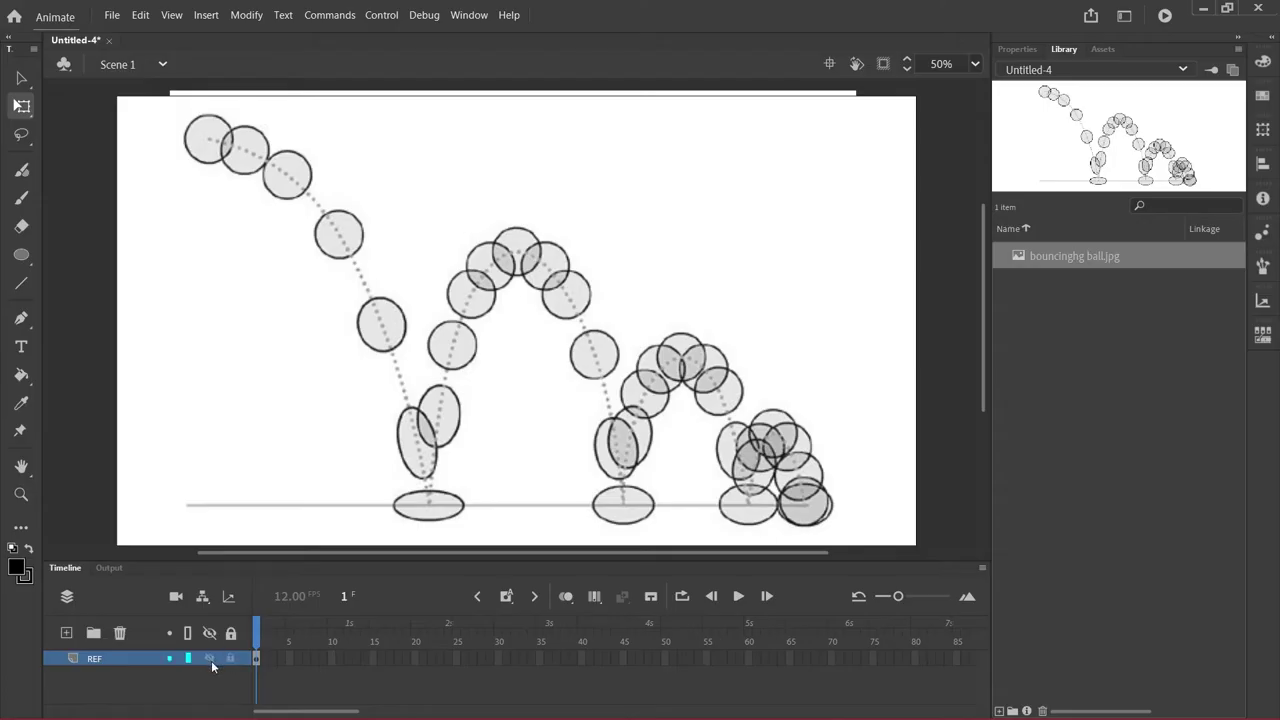
{"action": "right_click", "coordinate": [136, 659]}
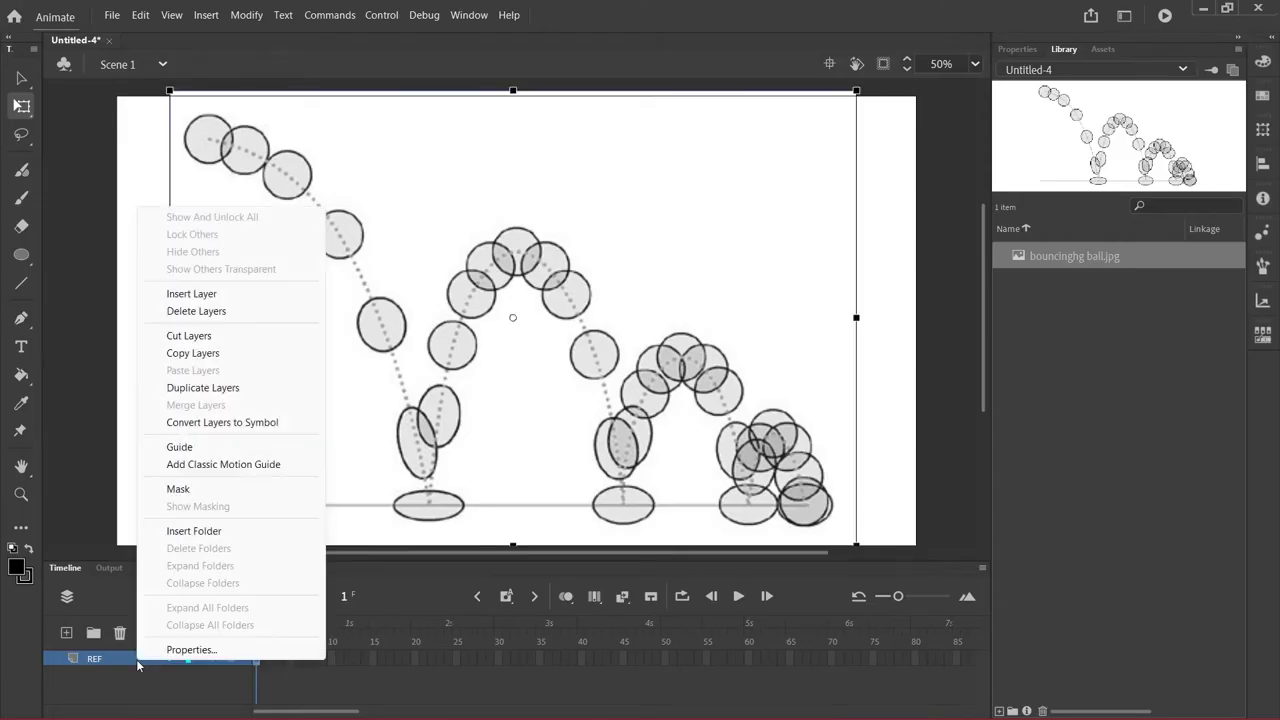
{"action": "left_click", "coordinate": [176, 652]}
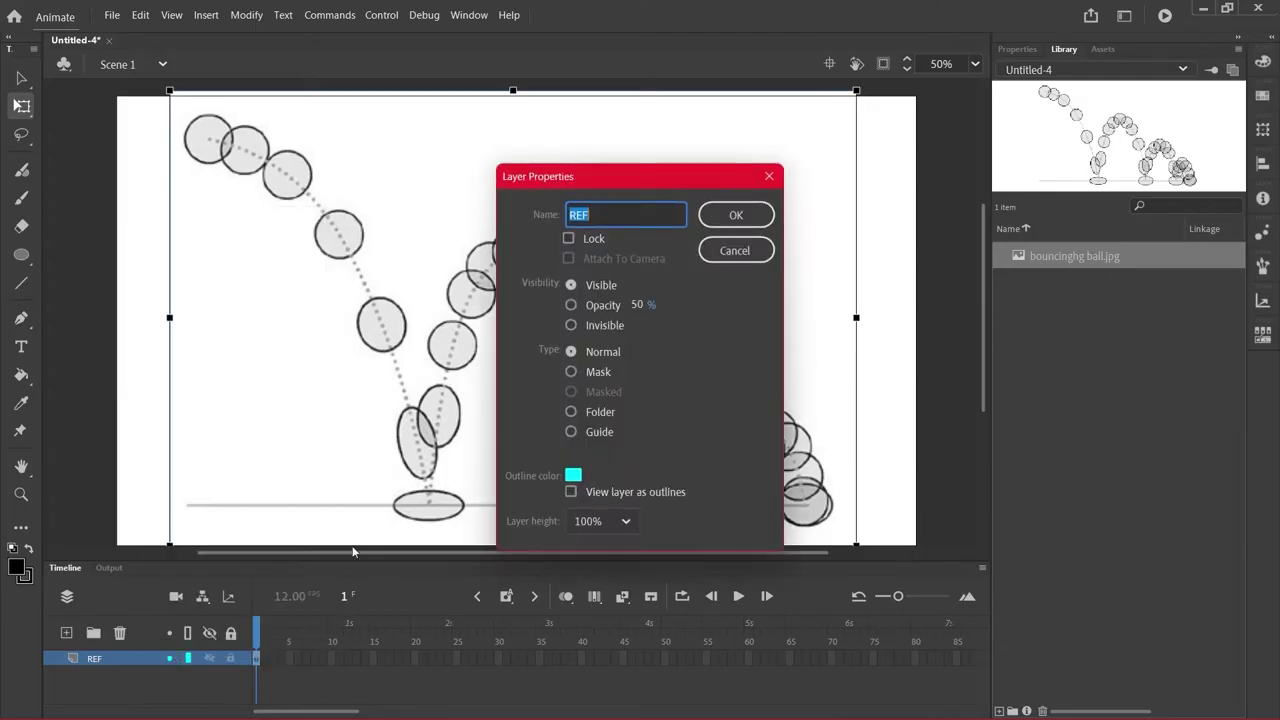
{"action": "left_click", "coordinate": [573, 308]}
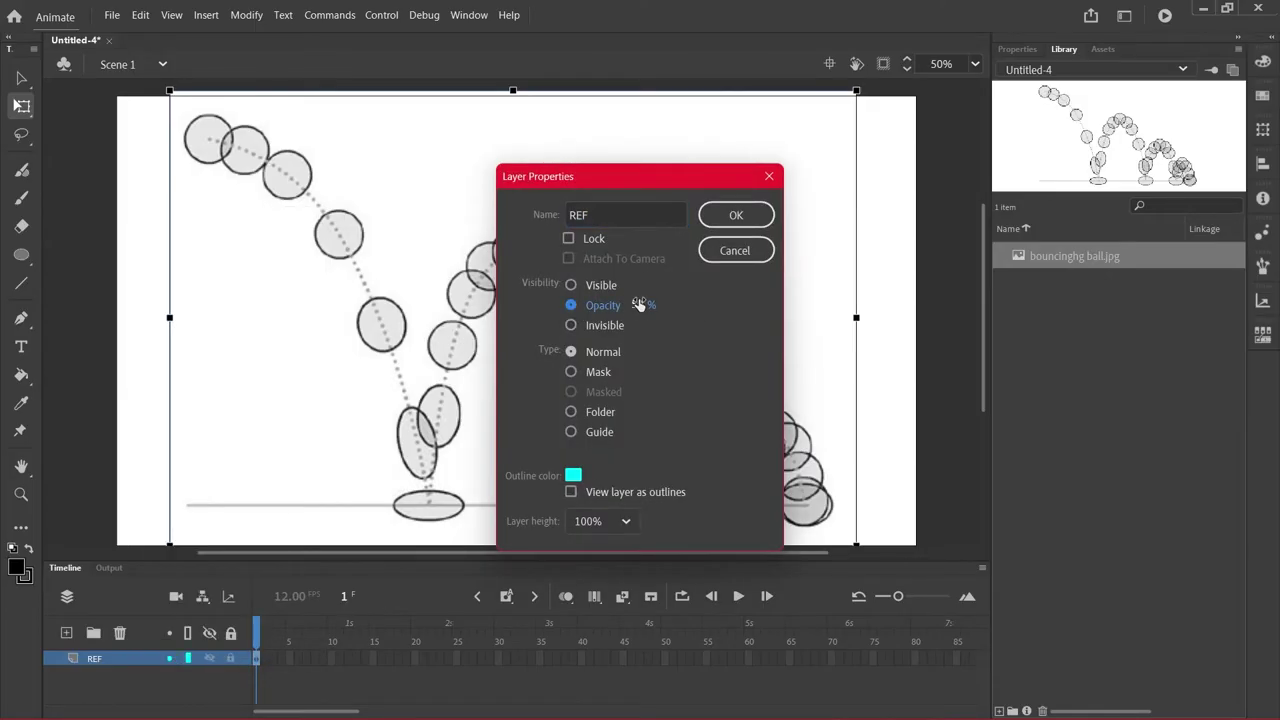
{"action": "left_click_drag", "start_coordinate": [640, 306], "coordinate": [627, 313]}
{"action": "left_click_drag", "start_coordinate": [627, 305], "coordinate": [630, 308]}
{"action": "left_click", "coordinate": [631, 307]}
{"action": "type", "text": "25"}
{"action": "left_click", "coordinate": [708, 340]}
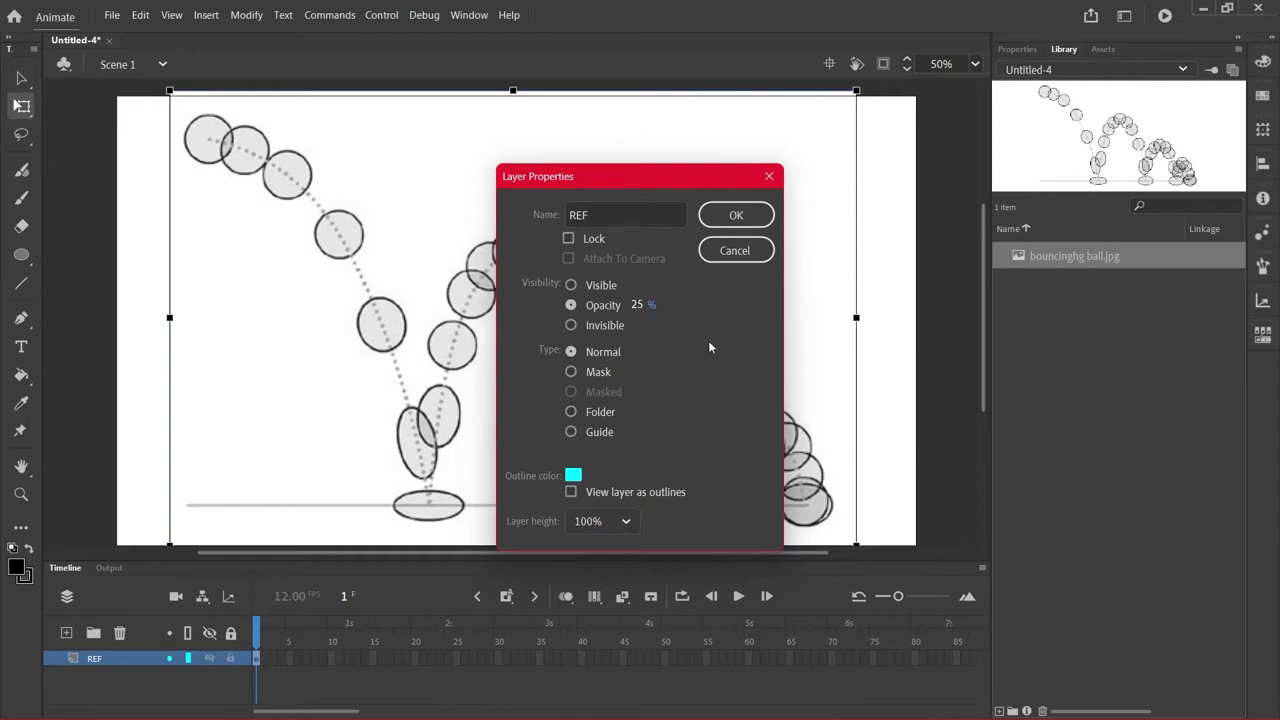
{"action": "left_click", "coordinate": [724, 216]}
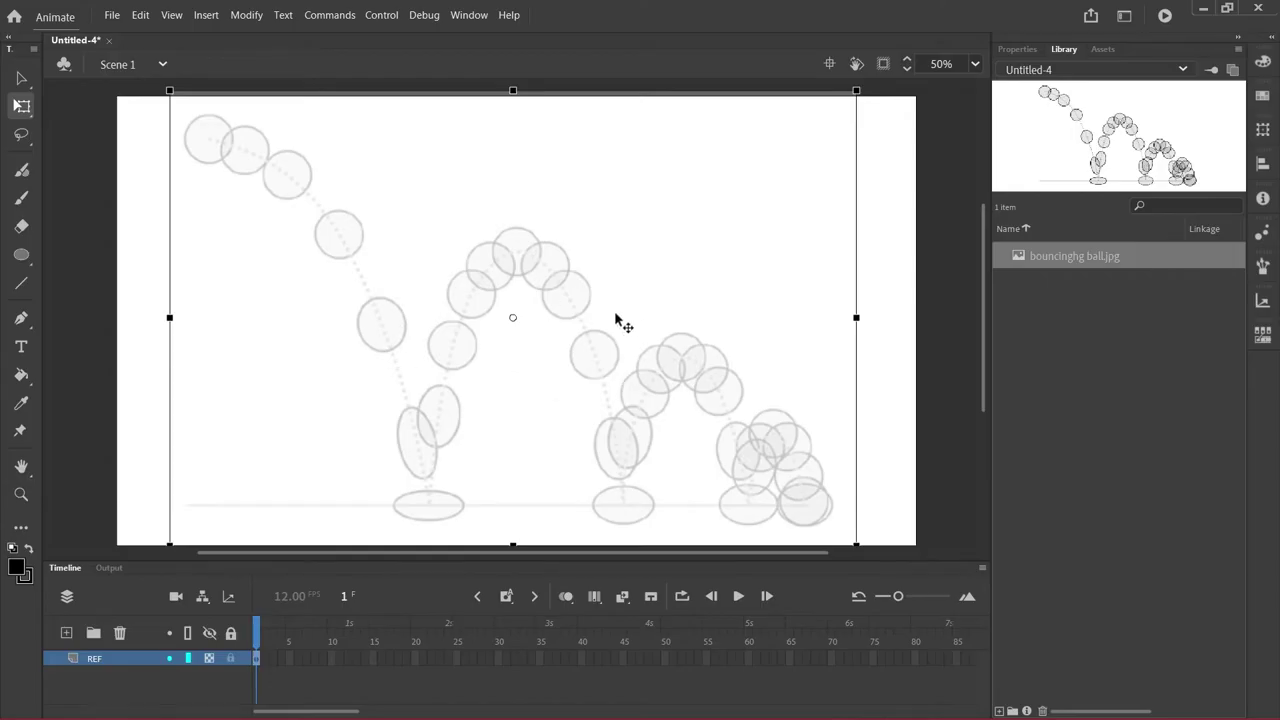
Add a new layer above REF and lock the REF layer so the reference image cannot be moved
{"action": "left_click", "coordinate": [65, 633]}
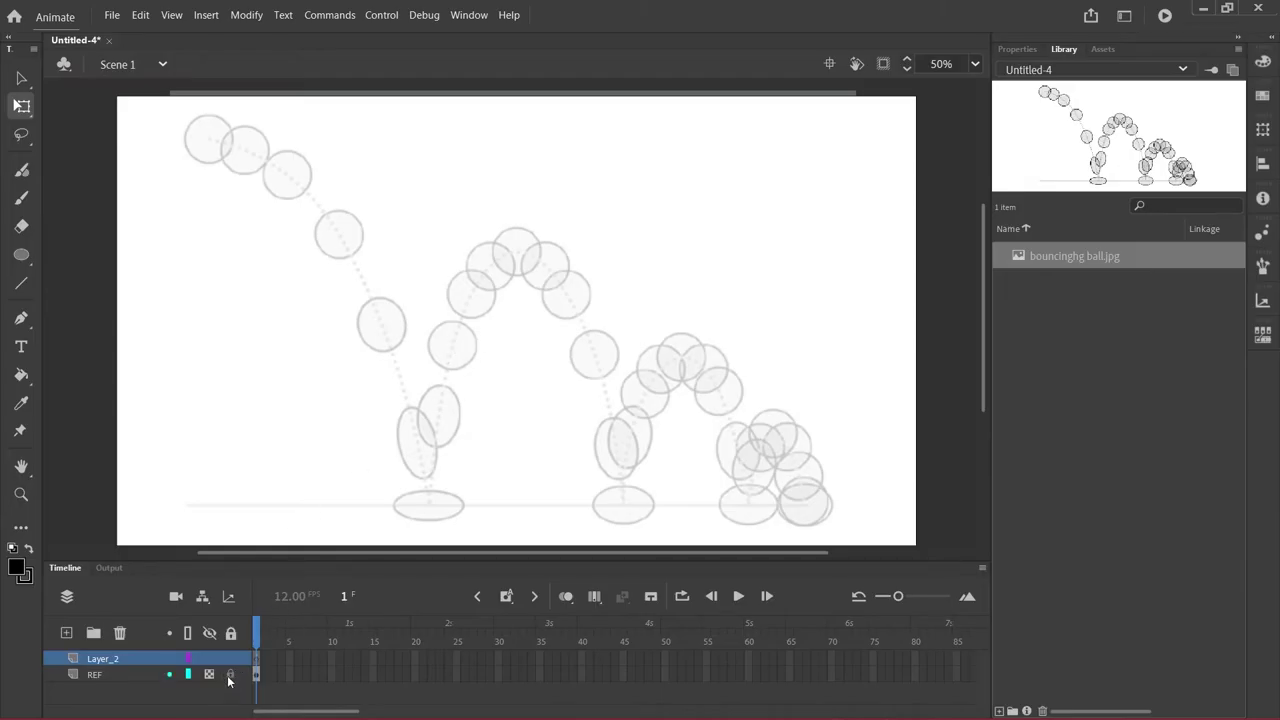
{"action": "left_click", "coordinate": [503, 286]}
{"action": "mouse_move", "coordinate": [503, 286]}
{"action": "left_mouse_down"}
{"action": "mouse_move", "coordinate": [561, 297]}
{"action": "mouse_move", "coordinate": [571, 240]}
{"action": "mouse_move", "coordinate": [509, 391]}
{"action": "mouse_move", "coordinate": [508, 297]}
{"action": "left_mouse_up"}
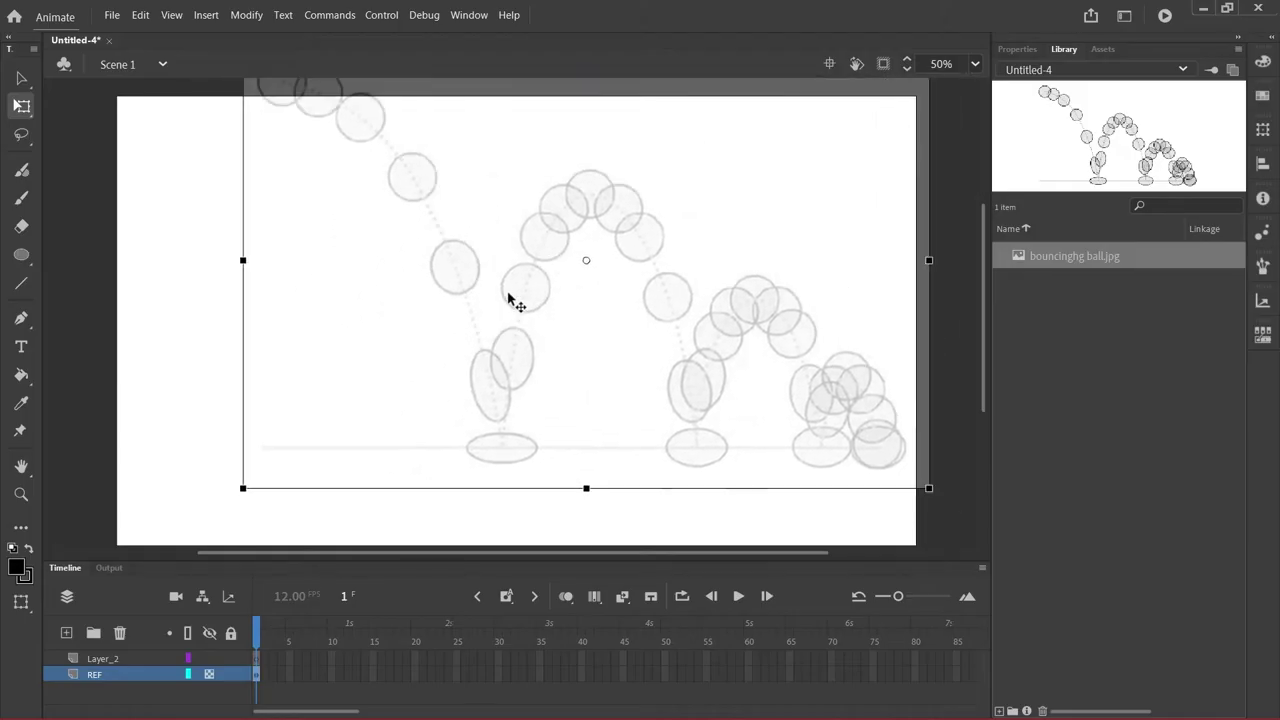
{"action": "key", "text": "ctrl+z"}
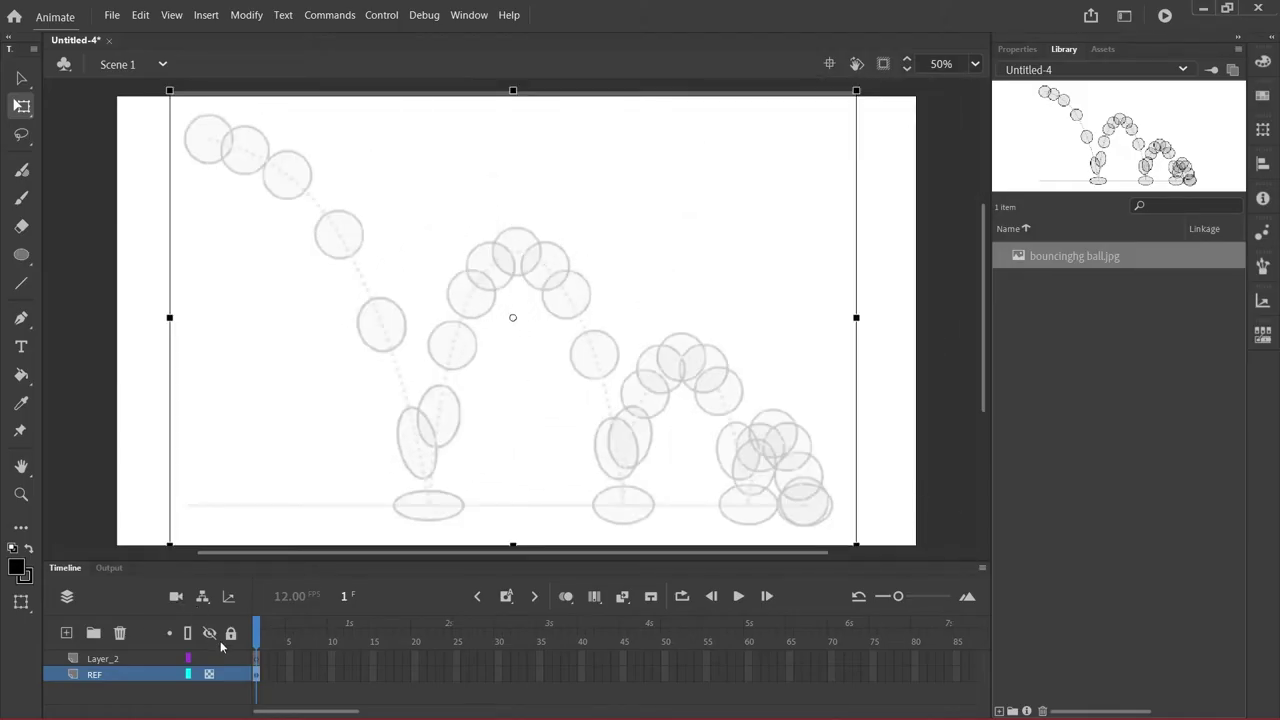
{"action": "left_click", "coordinate": [230, 674]}
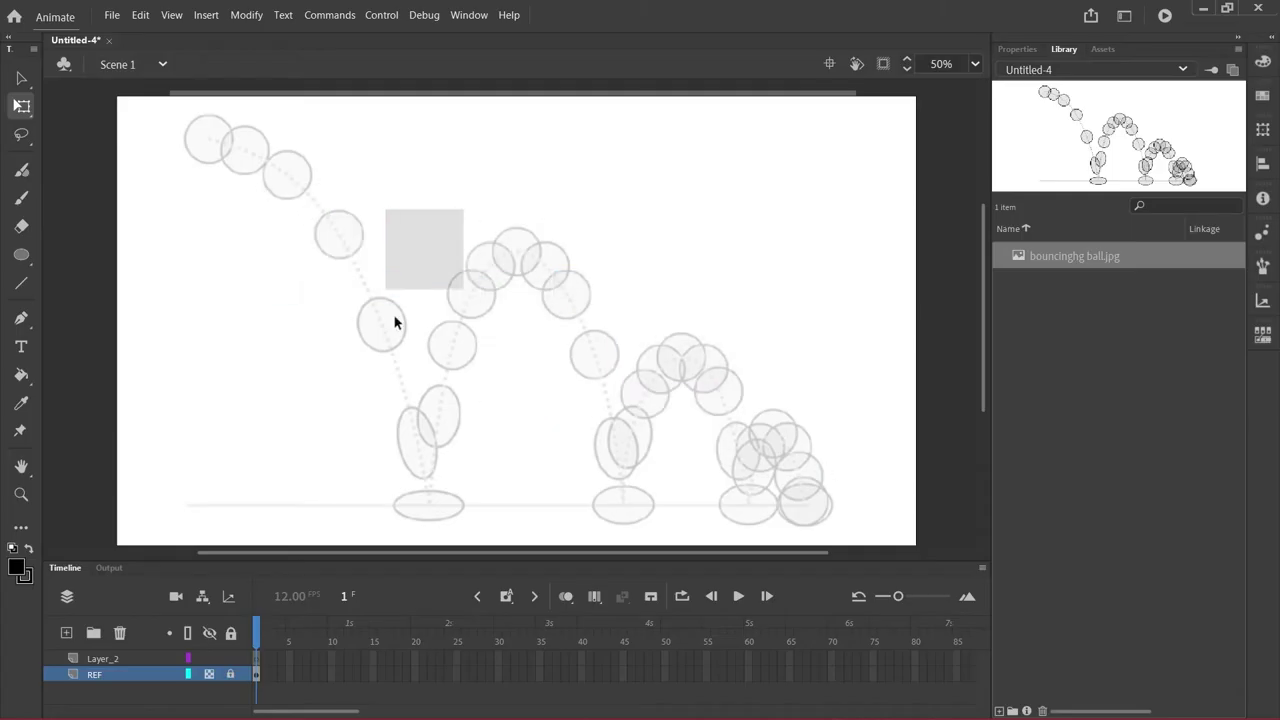
{"action": "left_click", "coordinate": [230, 674]}
{"action": "left_click", "coordinate": [230, 674]}
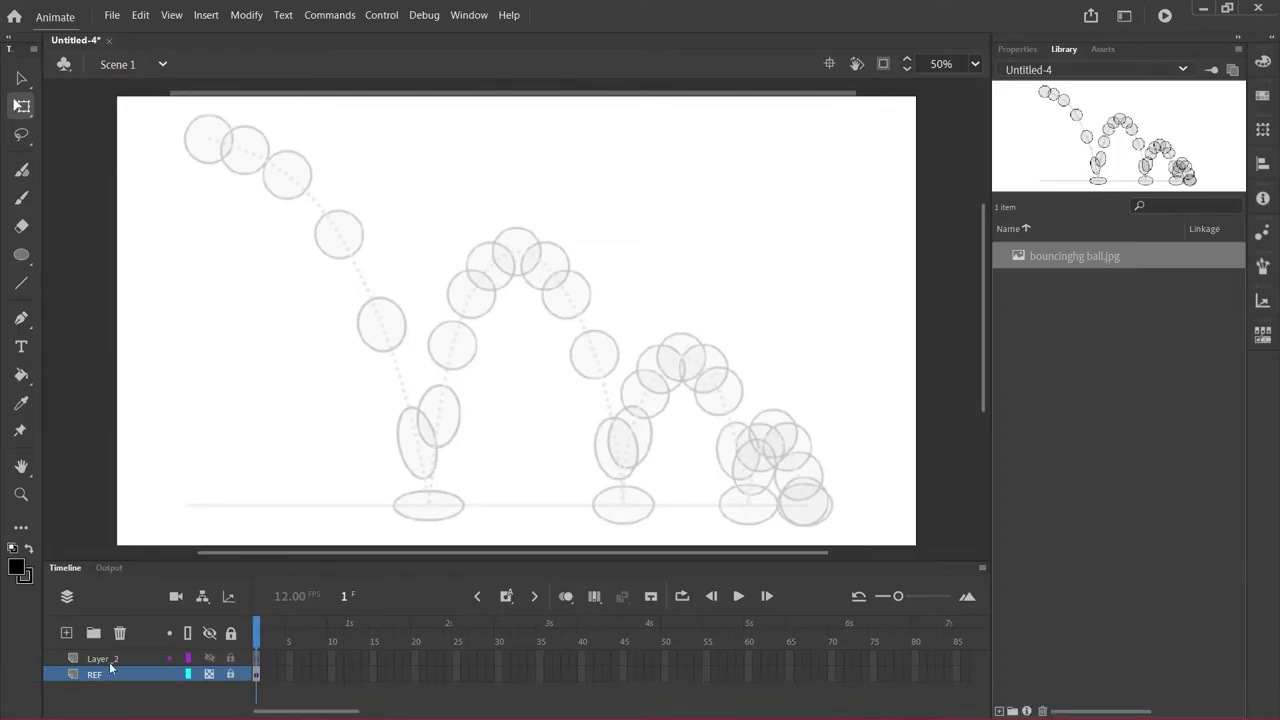
Rename the new layer above REF as BALL
{"action": "left_click", "coordinate": [105, 660]}
{"action": "double_click", "coordinate": [104, 660]}
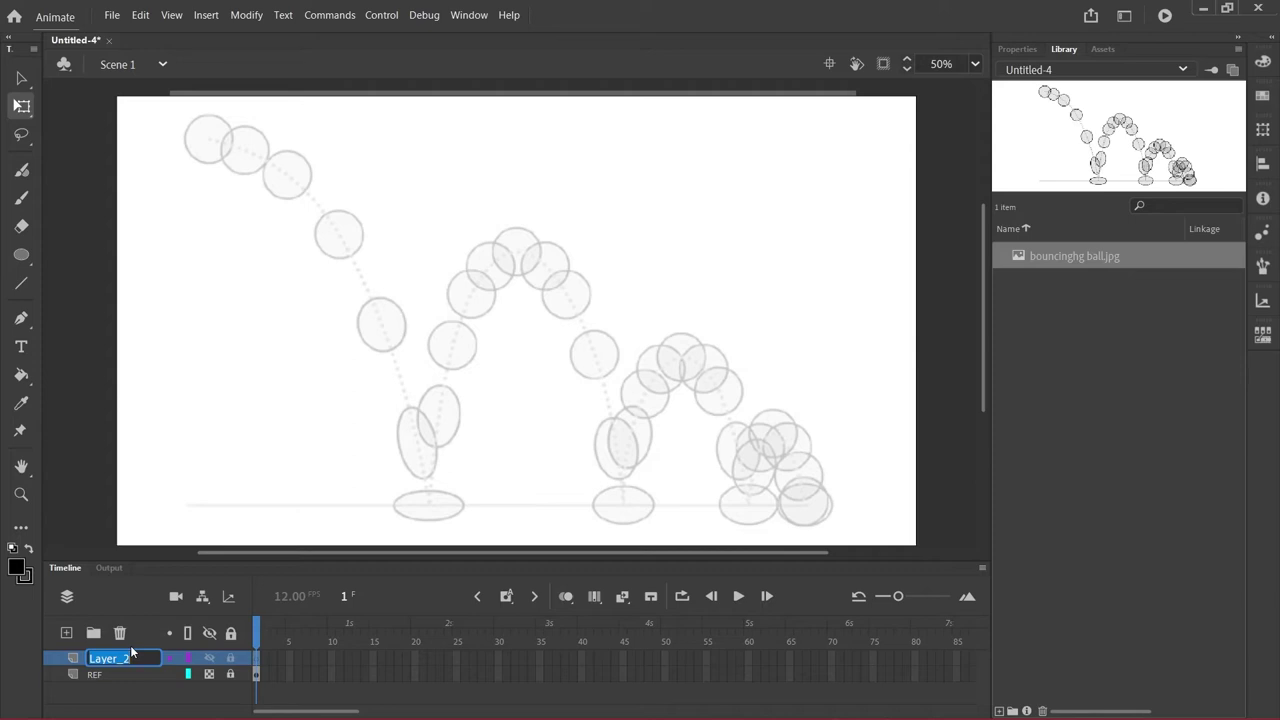
{"action": "type", "text": "BALL"}
{"action": "key", "text": "Return"}
Insert frames one at a time to extend both layers to frame 69
{"action": "key", "text": "F5"}
{"action": "key", "text": "F5"}
{"action": "key", "text": "F5"}
{"action": "key", "text": "F5"}
{"action": "key", "text": "F5"}
{"action": "key", "text": "F5"}
{"action": "key", "text": "F5"}
{"action": "key", "text": "F5"}
{"action": "key", "text": "F5"}
{"action": "key", "text": "F5"}
{"action": "key", "text": "F5"}
{"action": "key", "text": "F5"}
{"action": "key", "text": "F5"}
{"action": "key", "text": "F5"}
{"action": "key", "text": "F5"}
{"action": "key", "text": "F5"}
{"action": "key", "text": "F5"}
{"action": "key", "text": "F5"}
{"action": "key", "text": "F5"}
{"action": "key", "text": "F5"}
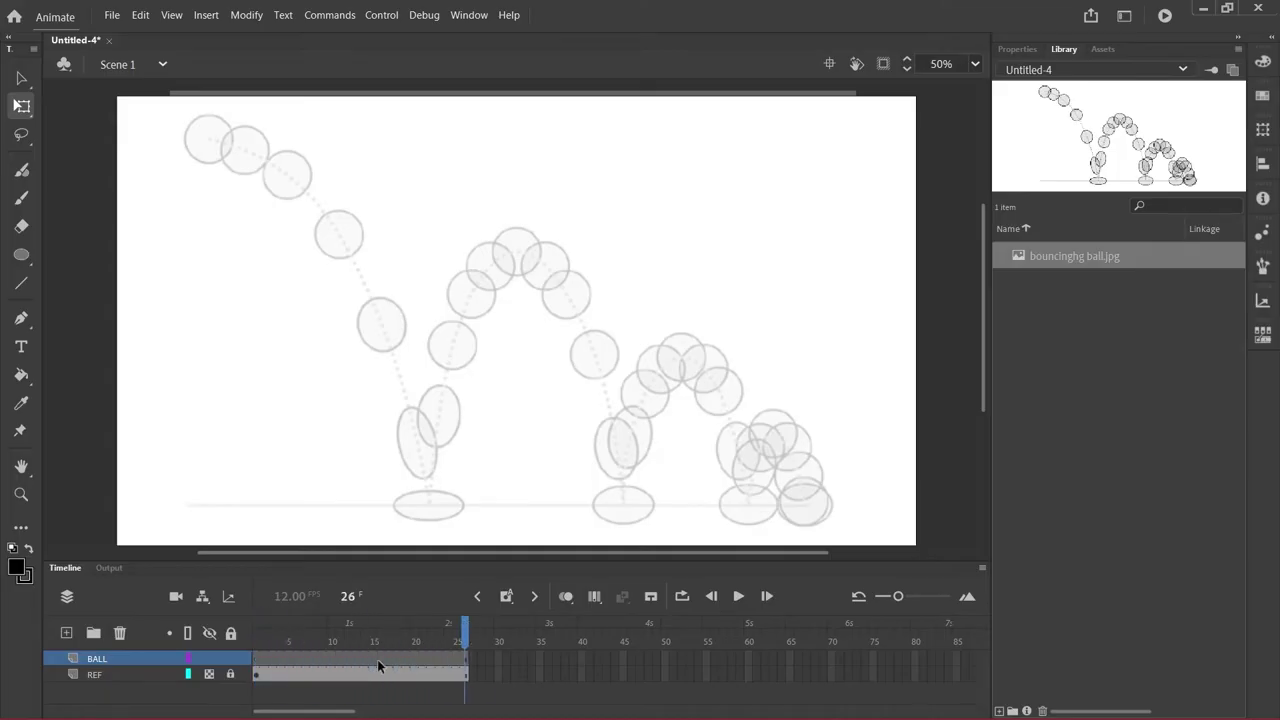
{"action": "key", "text": "F5"}
{"action": "key", "text": "F5"}
{"action": "key", "text": "F5"}
{"action": "key", "text": "F5"}
{"action": "key", "text": "F5"}
{"action": "key", "text": "F5"}
{"action": "key", "text": "F5"}
{"action": "key", "text": "F5"}
{"action": "key", "text": "F5"}
{"action": "key", "text": "F5"}
{"action": "key", "text": "F5"}
{"action": "key", "text": "F5"}
{"action": "key", "text": "F5"}
{"action": "key", "text": "F5"}
{"action": "key", "text": "F5"}
{"action": "key", "text": "F5"}
{"action": "key", "text": "F5"}
{"action": "key", "text": "F5"}
{"action": "key", "text": "F5"}
{"action": "key", "text": "F5"}
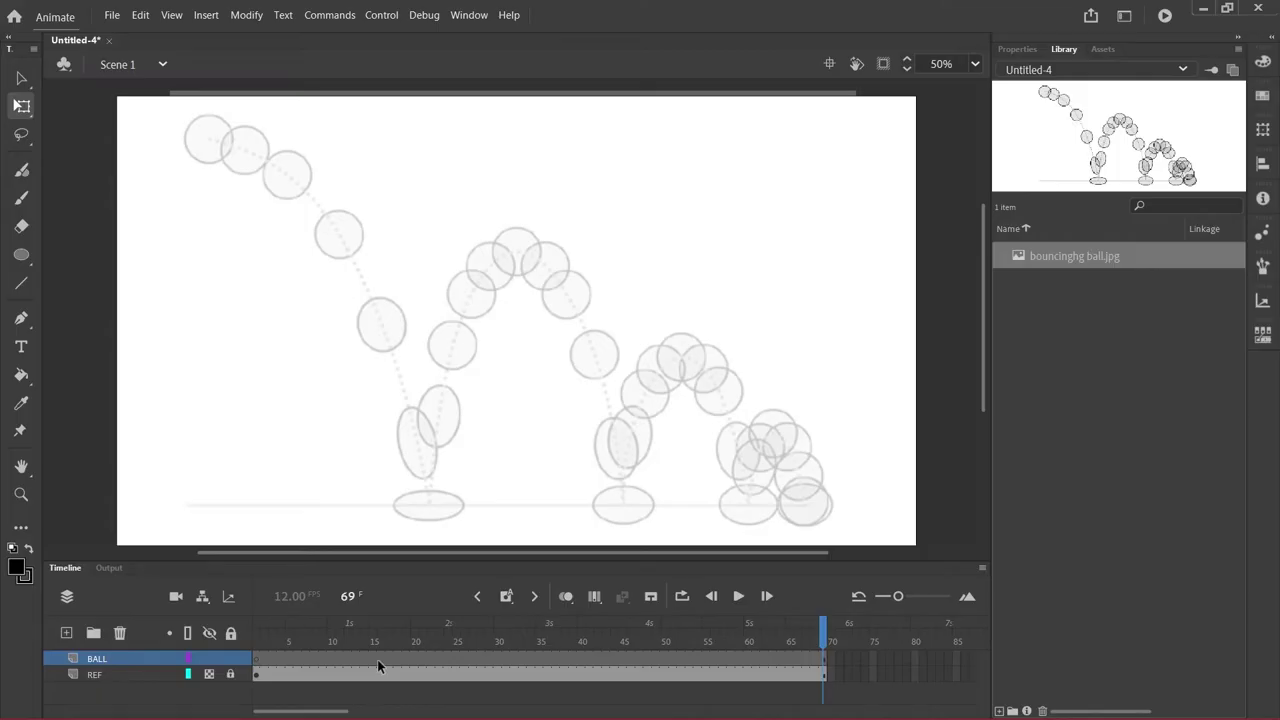
Remove frames from the end of both layers until only two frames are left
{"action": "key", "text": "shift+F5"}
{"action": "key", "text": "shift+F5"}
{"action": "key", "text": "shift+F5"}
{"action": "key", "text": "shift+F5"}
{"action": "key", "text": "shift+F5"}
{"action": "key", "text": "shift+F5"}
{"action": "key", "text": "shift+F5"}
{"action": "key", "text": "shift+F5"}
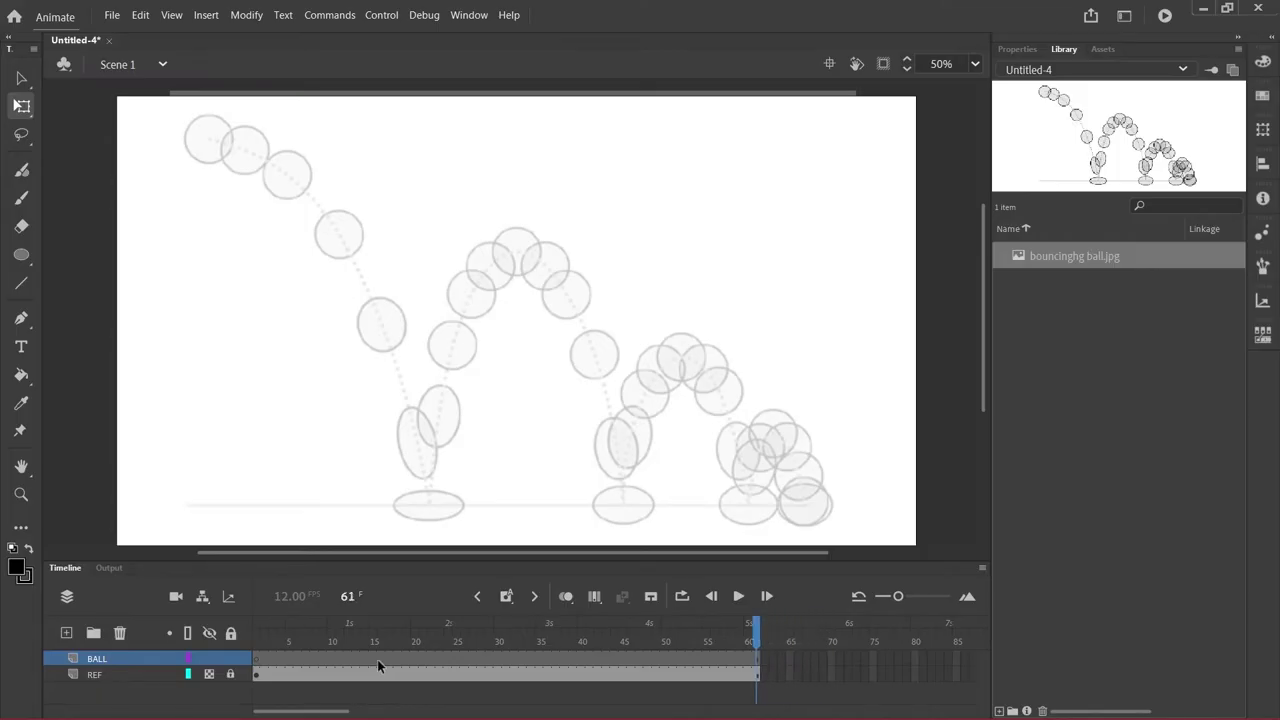
{"action": "key", "text": "shift+F5"}
{"action": "key", "text": "shift+F5"}
{"action": "key", "text": "shift+F5"}
{"action": "key", "text": "shift+F5"}
{"action": "key", "text": "shift+F5"}
{"action": "key", "text": "shift+F5"}
{"action": "key", "text": "shift+F5"}
{"action": "key", "text": "shift+F5"}
{"action": "key", "text": "shift+F5"}
{"action": "key", "text": "shift+F5"}
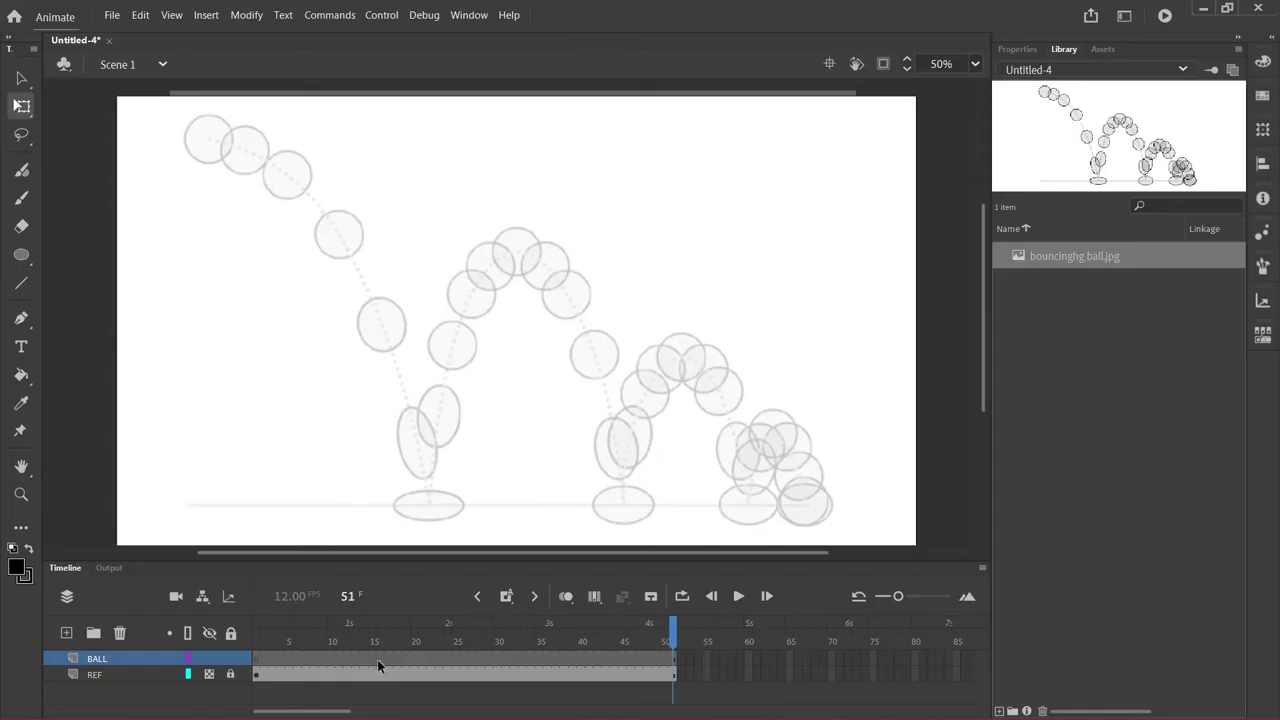
{"action": "key", "text": "shift+F5"}
{"action": "key", "text": "shift+F5"}
{"action": "key", "text": "shift+F5"}
{"action": "key", "text": "shift+F5"}
{"action": "key", "text": "shift+F5"}
{"action": "key", "text": "shift+F5"}
{"action": "key", "text": "shift+F5"}
{"action": "key", "text": "shift+F5"}
{"action": "key", "text": "shift+F5"}
{"action": "key", "text": "shift+F5"}
{"action": "key", "text": "shift+F5"}
{"action": "key", "text": "shift+F5"}
{"action": "key", "text": "shift+F5"}
{"action": "key", "text": "shift+F5"}
{"action": "key", "text": "shift+F5"}
{"action": "key", "text": "shift+F5"}
{"action": "key", "text": "shift+F5"}
{"action": "key", "text": "shift+F5"}
{"action": "key", "text": "shift+F5"}
{"action": "key", "text": "shift+F5"}
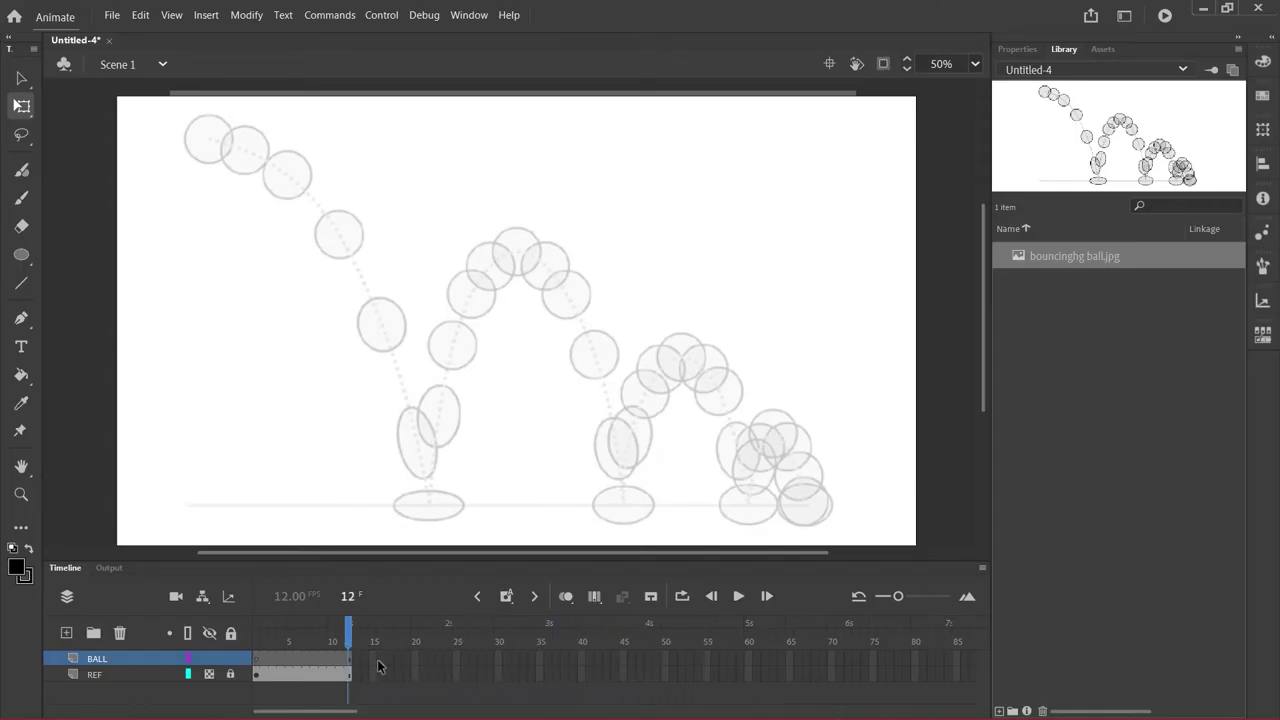
{"action": "key", "text": "shift+F5"}
{"action": "key", "text": "shift+F5"}
{"action": "key", "text": "shift+F5"}
{"action": "key", "text": "shift+F5"}
{"action": "key", "text": "shift+F5"}
{"action": "key", "text": "shift+F5"}
{"action": "key", "text": "shift+F5"}
{"action": "key", "text": "shift+F5"}
{"action": "key", "text": "shift+F5"}
{"action": "key", "text": "shift+F5"}
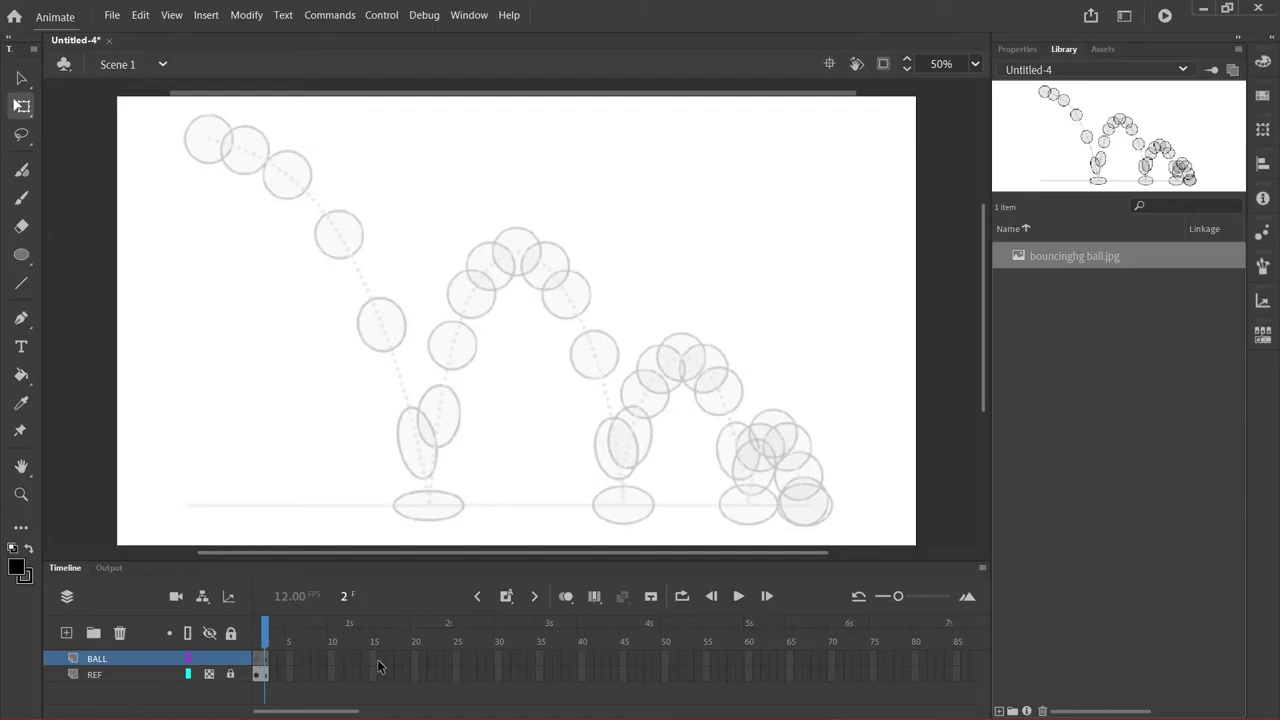
Insert frames in both layers until the timeline is 36 frames long
{"action": "key", "text": "F5"}
{"action": "key", "text": "F5"}
{"action": "key", "text": "F5"}
{"action": "key", "text": "F5"}
{"action": "key", "text": "F5"}
{"action": "key", "text": "F5"}
{"action": "key", "text": "F5"}
{"action": "key", "text": "F5"}
{"action": "key", "text": "F5"}
{"action": "key", "text": "F5"}
{"action": "key", "text": "F5"}
{"action": "key", "text": "F5"}
{"action": "key", "text": "F5"}
{"action": "key", "text": "F5"}
{"action": "key", "text": "F5"}
{"action": "key", "text": "F5"}
{"action": "key", "text": "F5"}
{"action": "key", "text": "F5"}
{"action": "key", "text": "F5"}
{"action": "key", "text": "F5"}
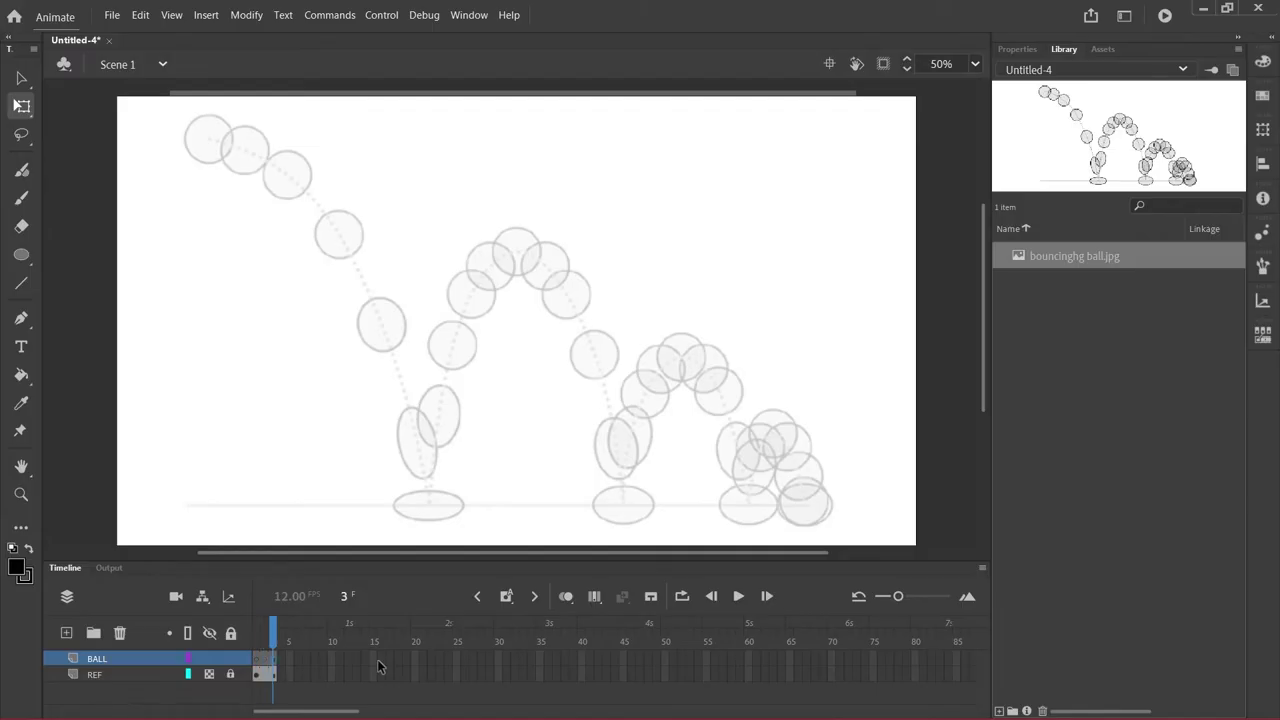
{"action": "key", "text": "F5"}
{"action": "key", "text": "F5"}
{"action": "key", "text": "F5"}
{"action": "key", "text": "F5"}
{"action": "key", "text": "F5"}
{"action": "key", "text": "F5"}
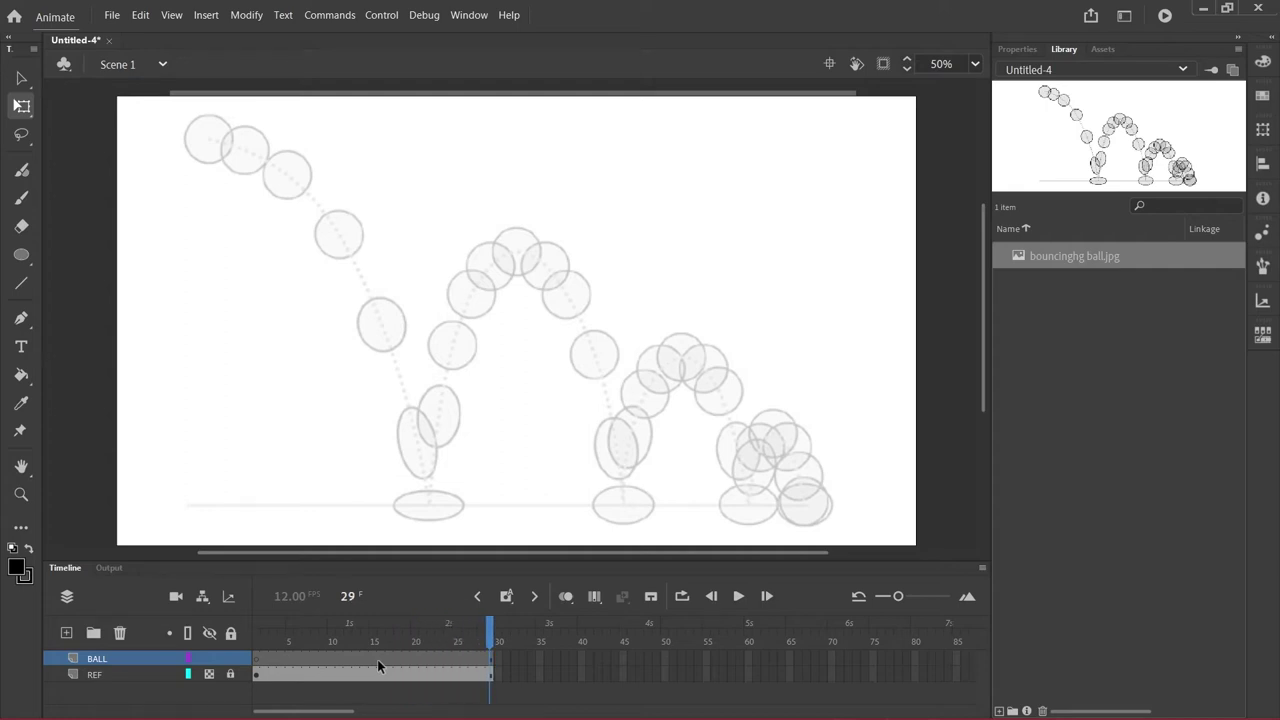
{"action": "key", "text": "F5"}
{"action": "key", "text": "F5"}
{"action": "key", "text": "F5"}
{"action": "key", "text": "F5"}
{"action": "key", "text": "F5"}
{"action": "key", "text": "F5"}
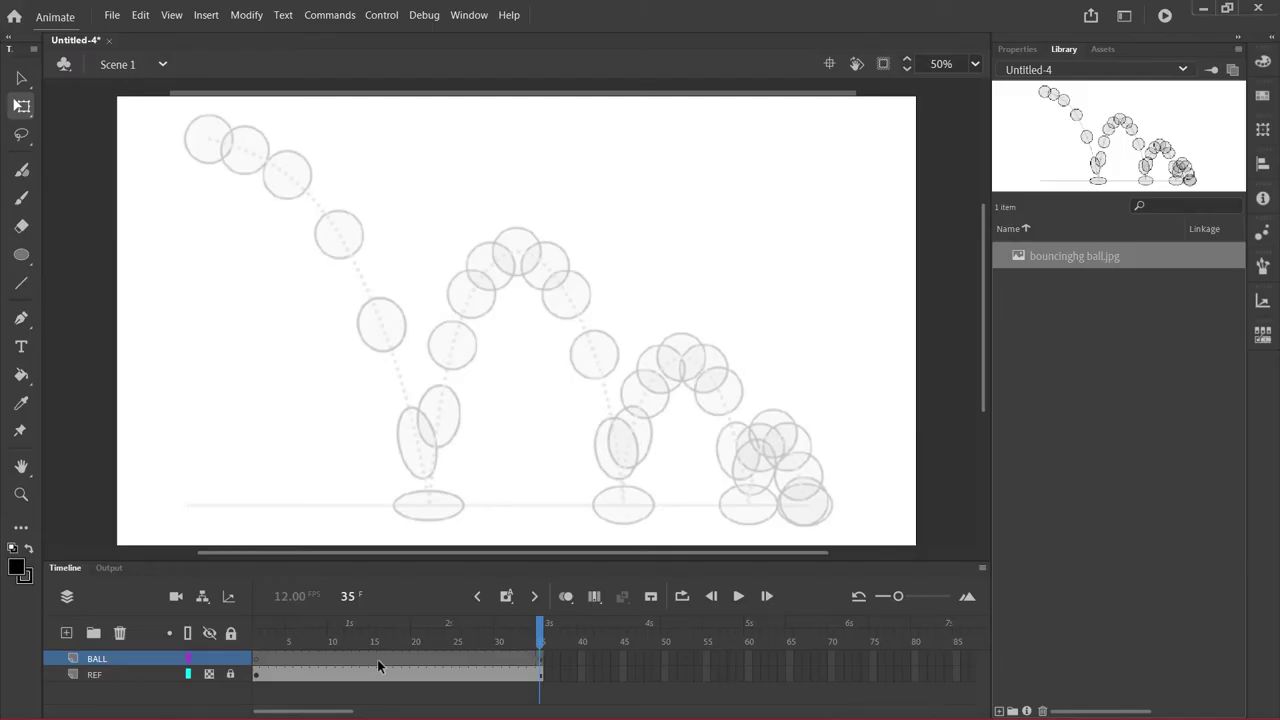
{"action": "key", "text": "F5"}
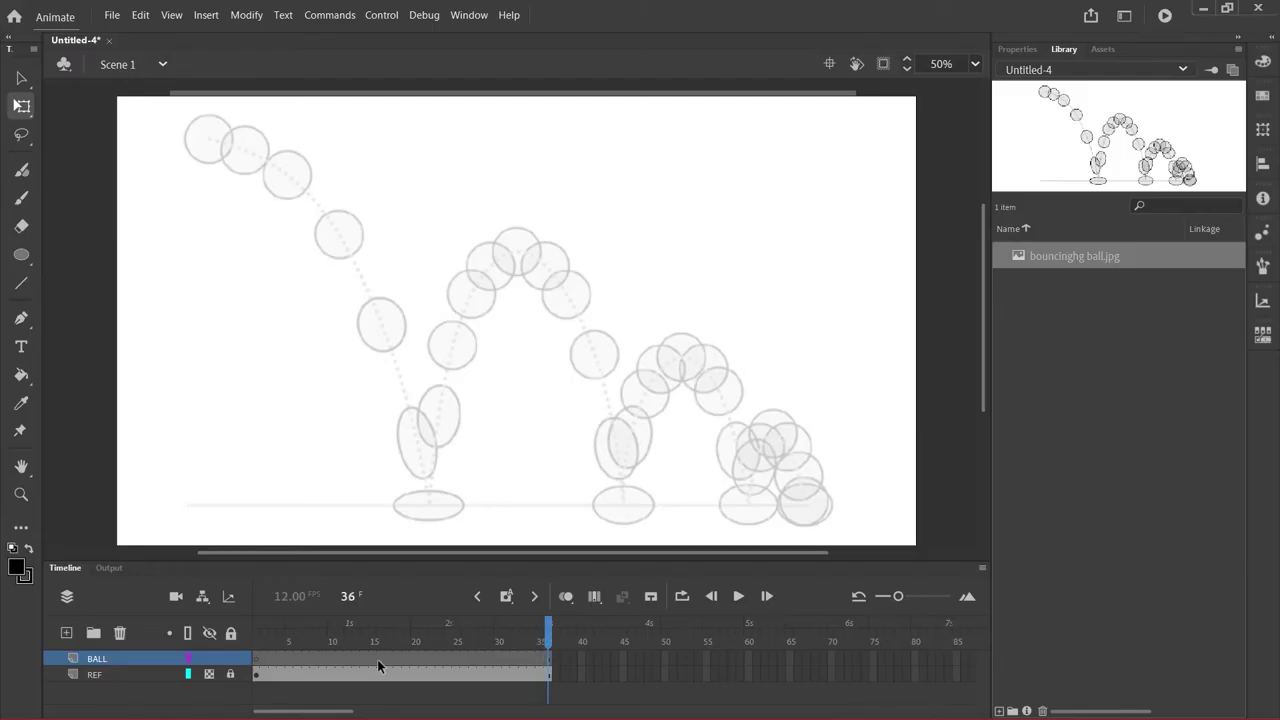
Examine the frames at the beginning of the BALL layer by stepping through them from frame 1
{"action": "key", "text": "shift+comma"}
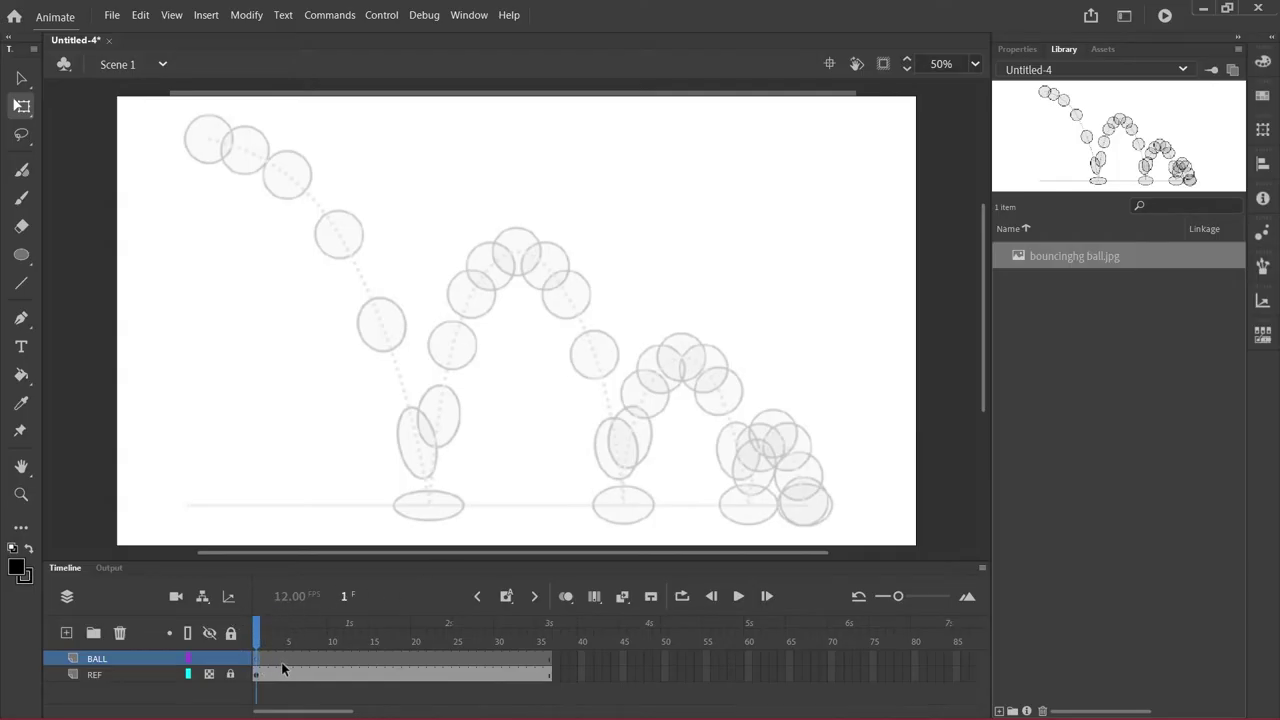
{"action": "left_click", "coordinate": [268, 658]}
{"action": "left_click", "coordinate": [281, 662]}
{"action": "left_click", "coordinate": [289, 662]}
{"action": "left_click", "coordinate": [305, 661]}
{"action": "left_click", "coordinate": [317, 664]}
{"action": "key", "text": "."}
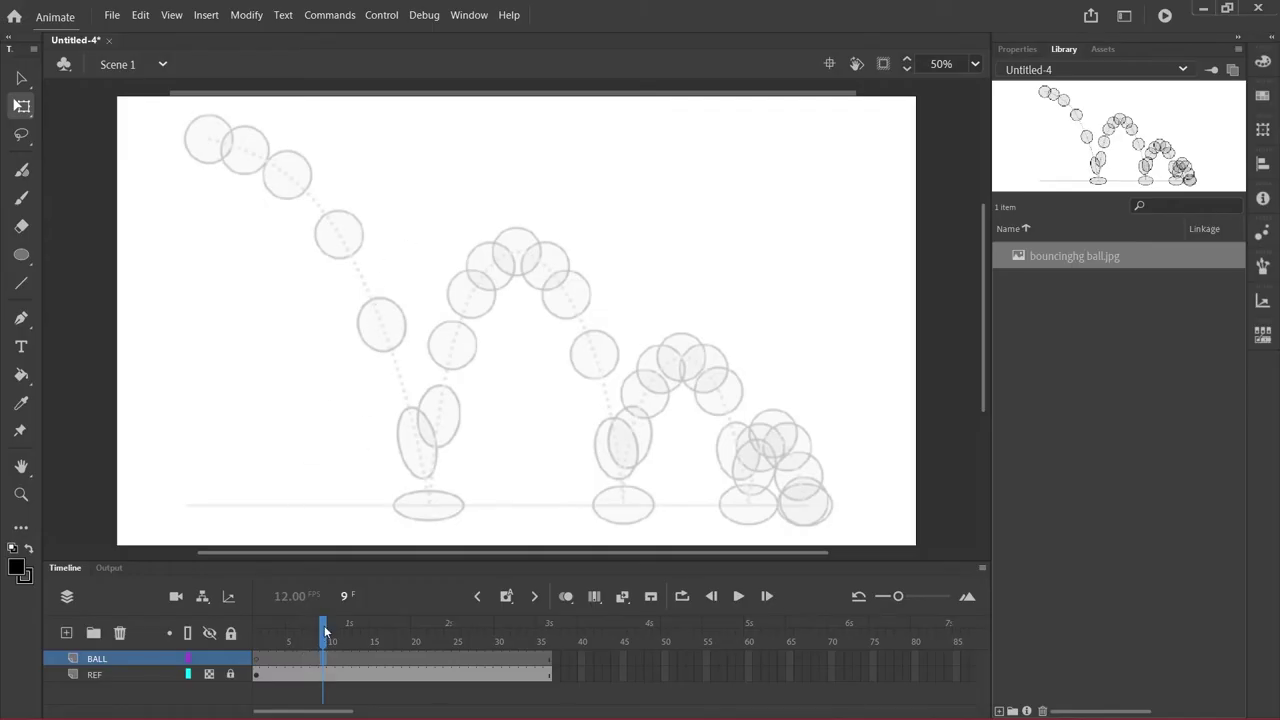
{"action": "left_click_drag", "start_coordinate": [321, 633], "coordinate": [257, 634]}
{"action": "left_click", "coordinate": [258, 662]}
{"action": "key", "text": "period"}
{"action": "key", "text": "period"}
{"action": "key", "text": "period"}
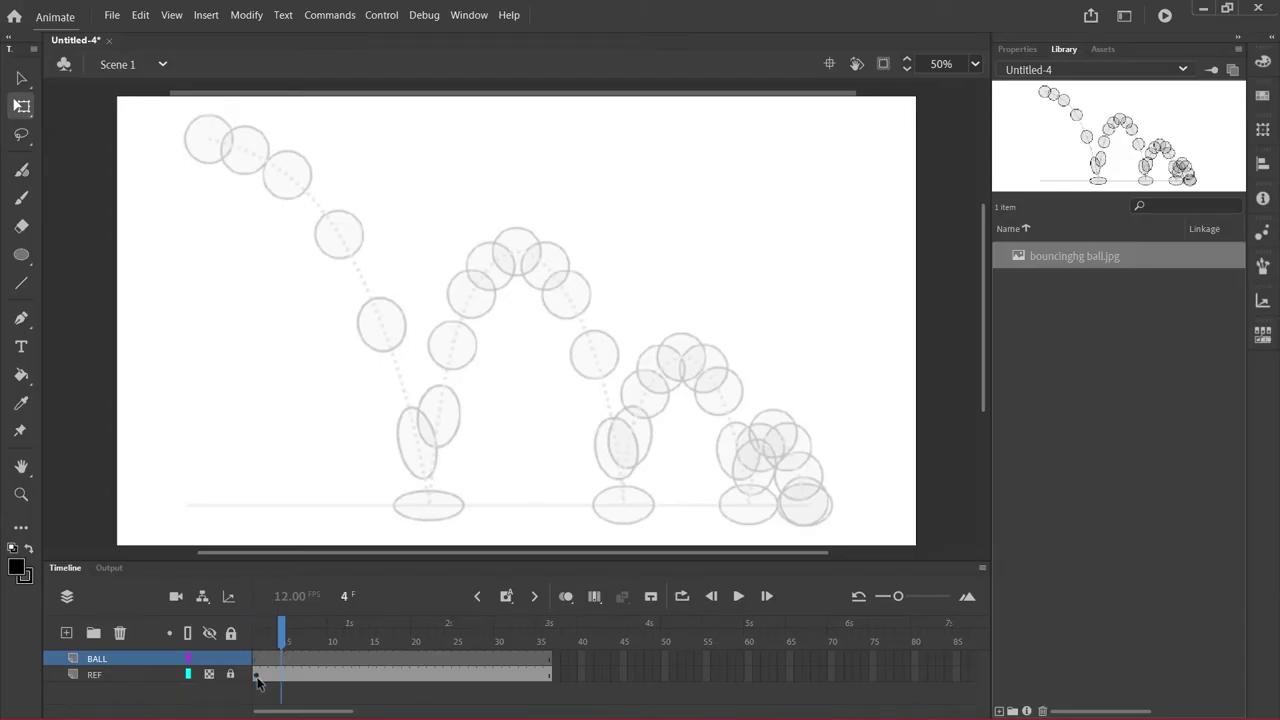
Compare the REF layer's first keyframe and held frames with the BALL layer's blank first frame, ending on frame 1
{"action": "left_click", "coordinate": [259, 675]}
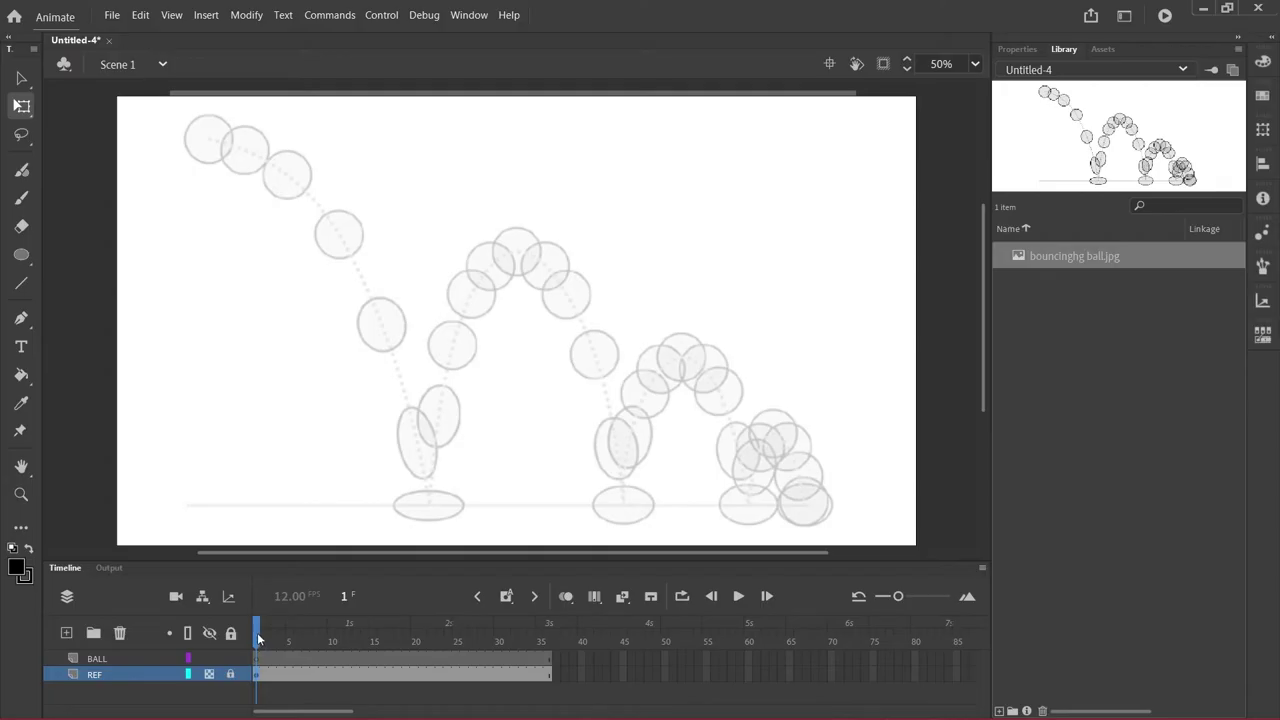
{"action": "mouse_move", "coordinate": [258, 632]}
{"action": "left_mouse_down"}
{"action": "mouse_move", "coordinate": [291, 632]}
{"action": "mouse_move", "coordinate": [274, 632]}
{"action": "left_mouse_up"}
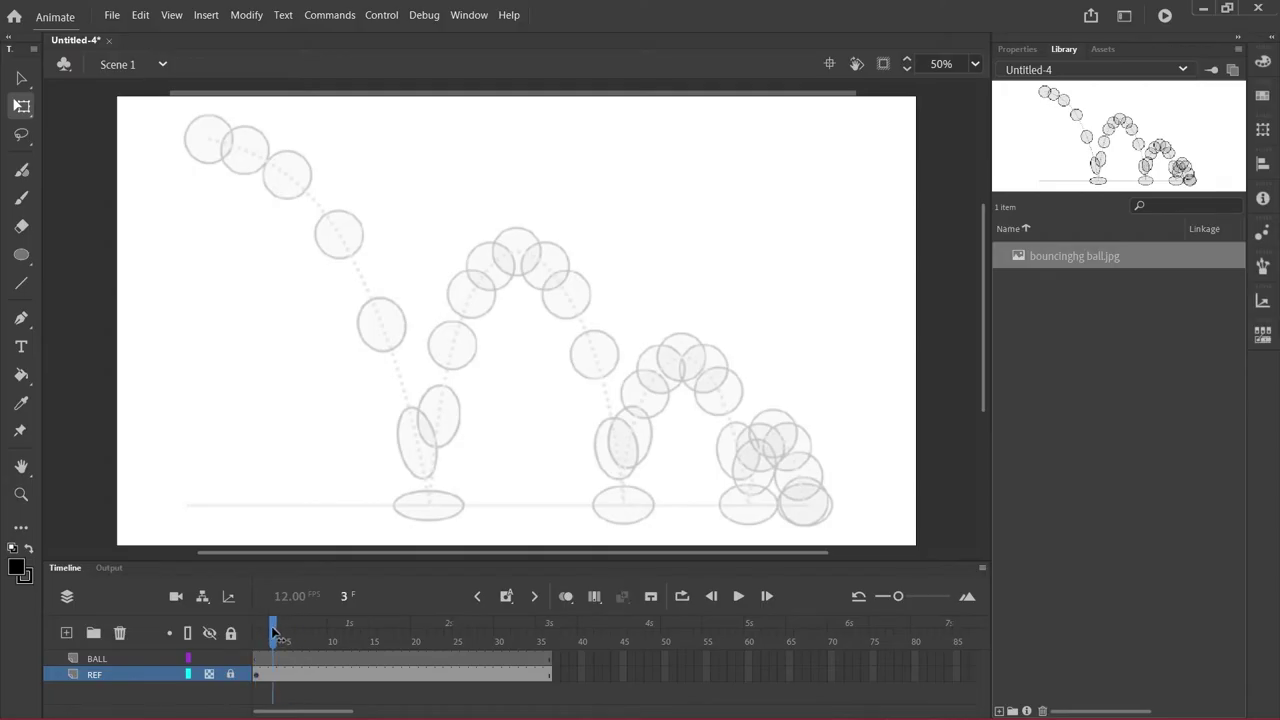
{"action": "left_click", "coordinate": [231, 675]}
{"action": "left_click", "coordinate": [255, 639]}
{"action": "mouse_move", "coordinate": [255, 639]}
{"action": "left_mouse_down"}
{"action": "mouse_move", "coordinate": [570, 655]}
{"action": "mouse_move", "coordinate": [210, 666]}
{"action": "mouse_move", "coordinate": [500, 666]}
{"action": "mouse_move", "coordinate": [256, 660]}
{"action": "mouse_move", "coordinate": [283, 640]}
{"action": "mouse_move", "coordinate": [549, 645]}
{"action": "mouse_move", "coordinate": [236, 651]}
{"action": "mouse_move", "coordinate": [549, 645]}
{"action": "mouse_move", "coordinate": [254, 662]}
{"action": "left_mouse_up"}
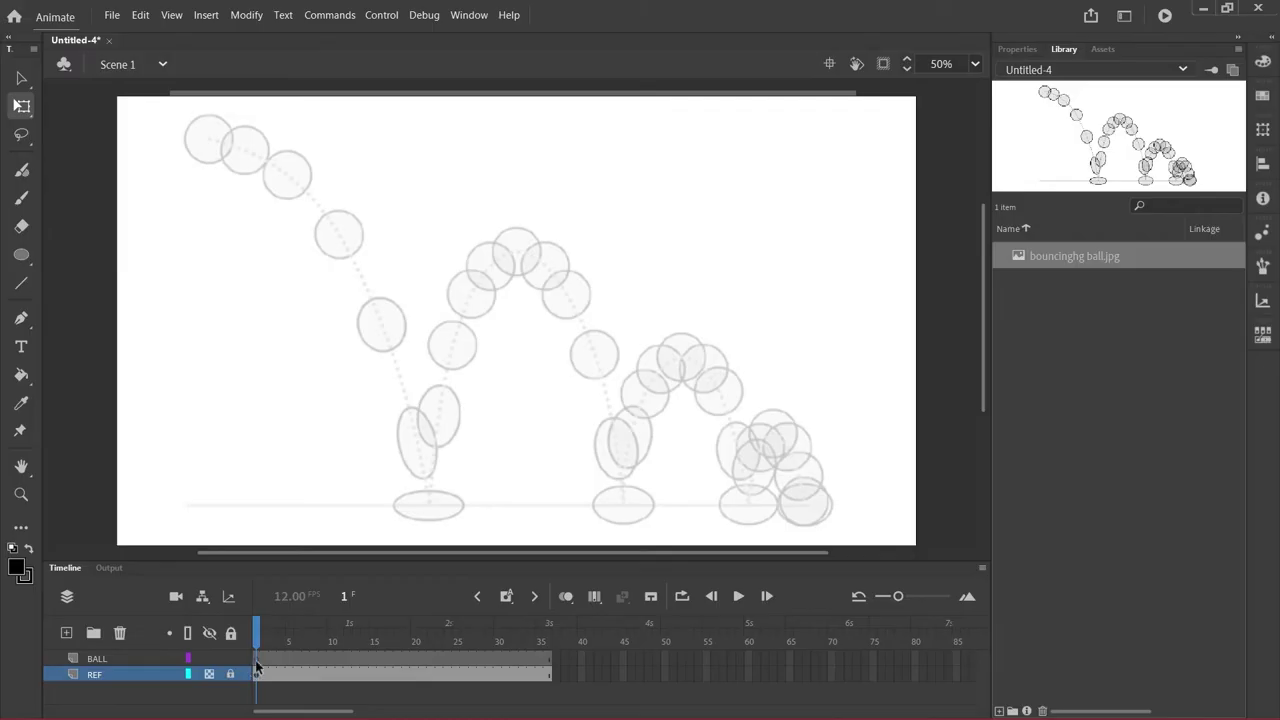
{"action": "left_click", "coordinate": [256, 662]}
{"action": "left_click", "coordinate": [262, 636]}
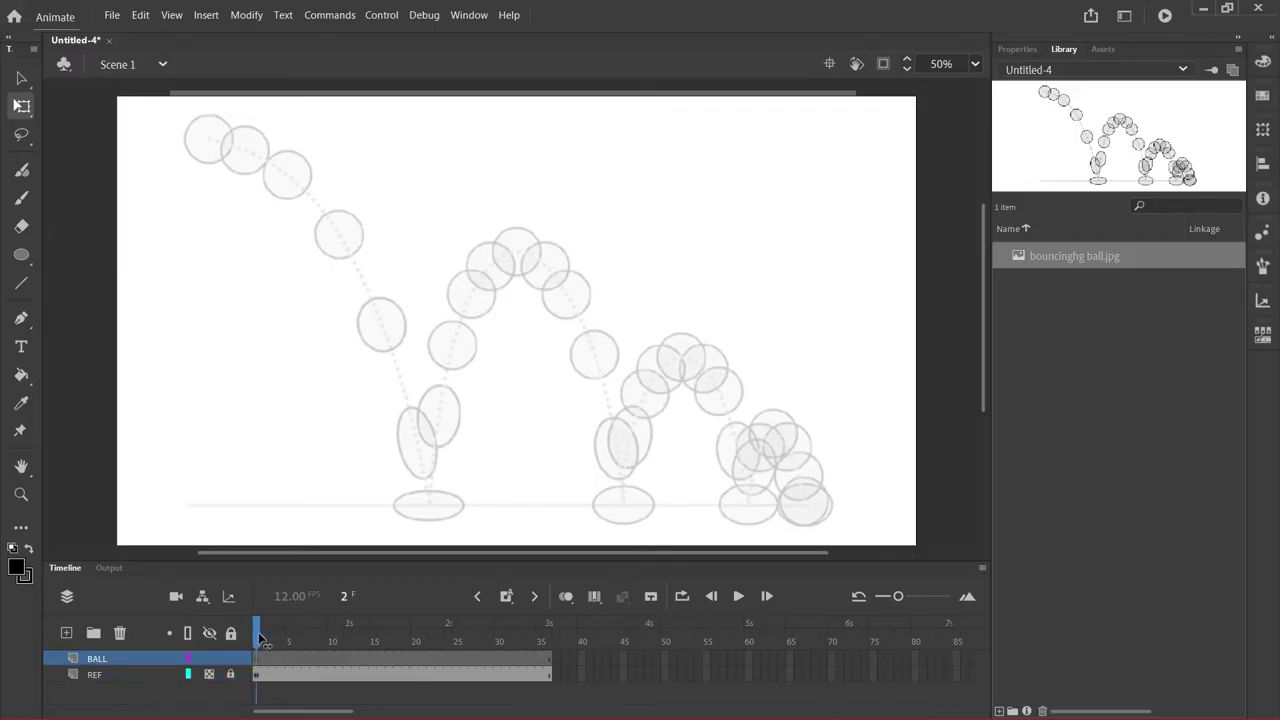
{"action": "left_click", "coordinate": [257, 638]}
Draw a freehand test stroke with the brush on frame 1 of BALL and scrub the timeline to examine how long it holds
{"action": "left_click", "coordinate": [21, 197]}
{"action": "mouse_move", "coordinate": [520, 199]}
{"action": "left_mouse_down"}
{"action": "mouse_move", "coordinate": [473, 323]}
{"action": "mouse_move", "coordinate": [700, 347]}
{"action": "left_mouse_up"}
{"action": "left_click", "coordinate": [299, 636]}
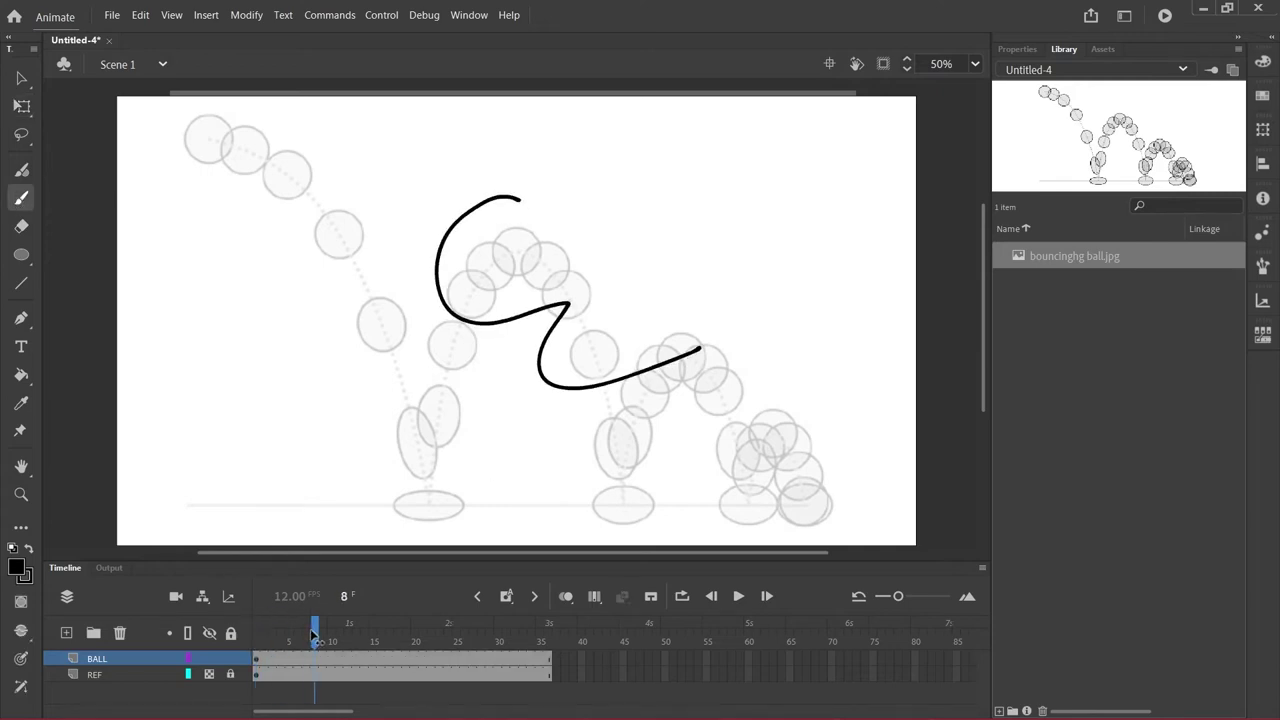
{"action": "left_click_drag", "start_coordinate": [314, 636], "coordinate": [264, 636]}
{"action": "key", "text": "comma"}
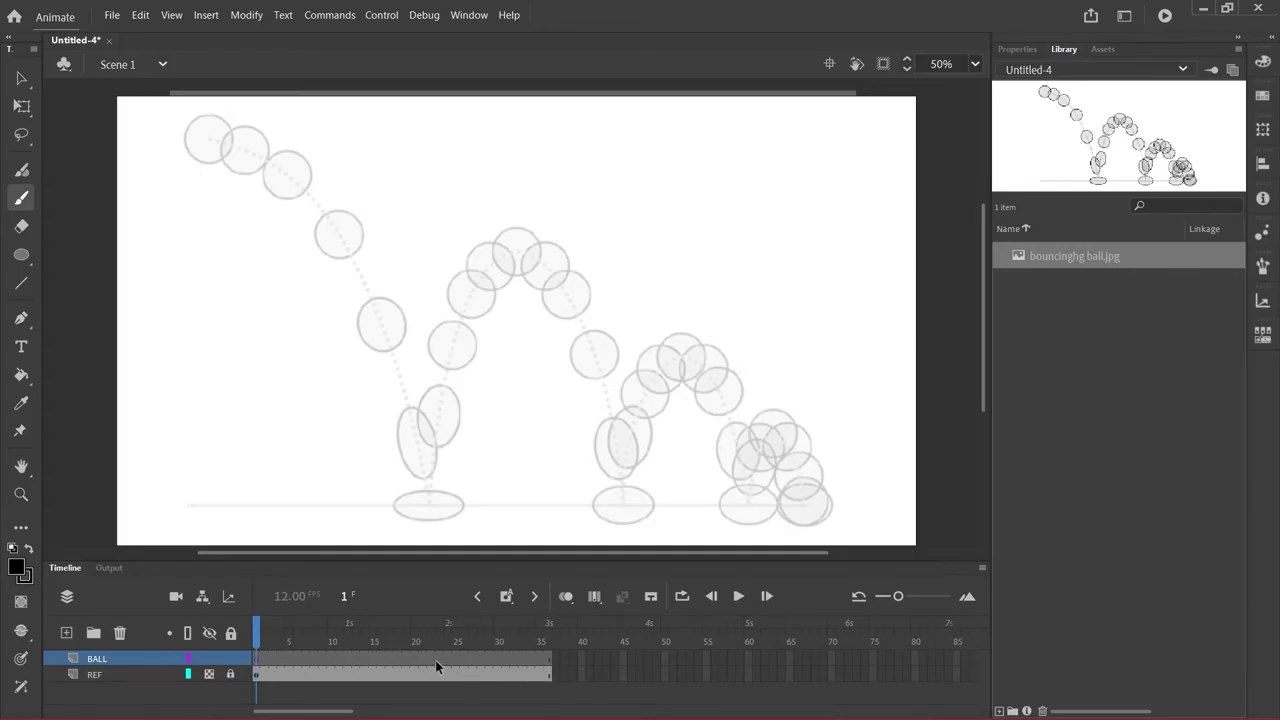
Draw a looping test brush stroke over the first bounce and add a layer, and undo both
{"action": "mouse_move", "coordinate": [490, 262]}
{"action": "left_mouse_down"}
{"action": "mouse_move", "coordinate": [525, 336]}
{"action": "mouse_move", "coordinate": [590, 334]}
{"action": "left_mouse_up"}
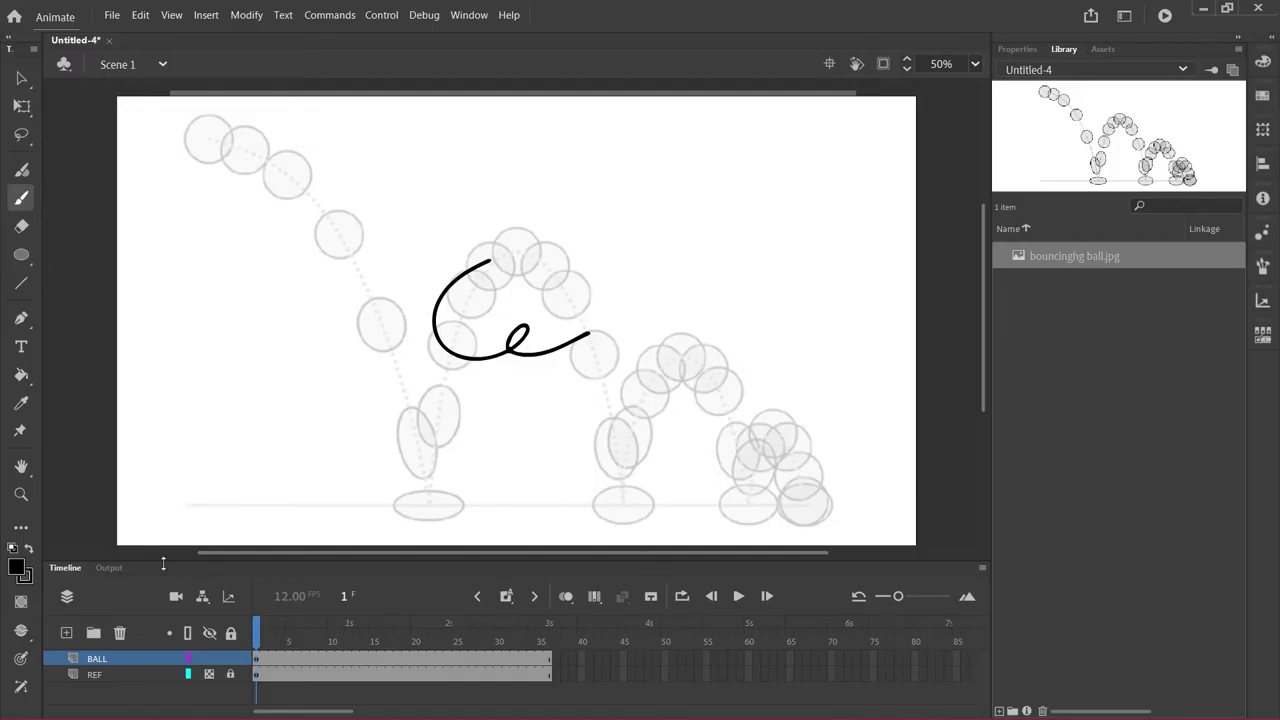
{"action": "left_click", "coordinate": [66, 633]}
{"action": "key", "text": "ctrl+z"}
{"action": "key", "text": "ctrl+z"}
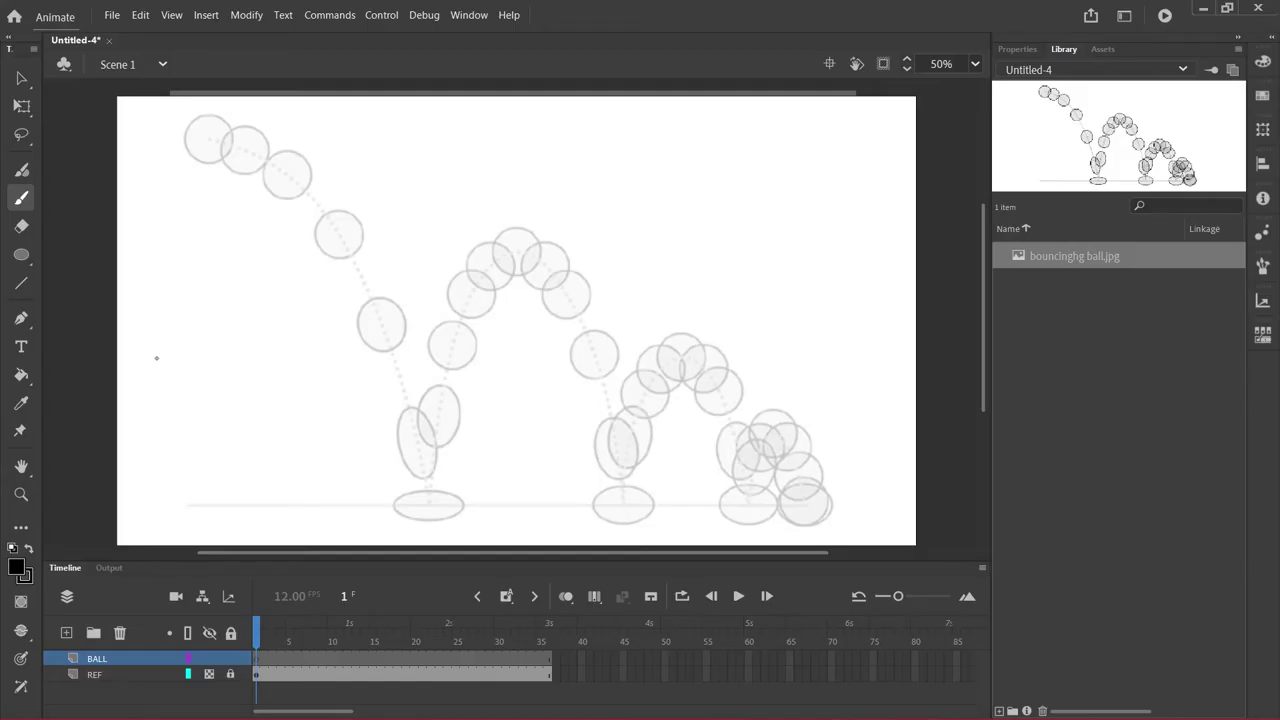
Try covering the first reference ball with a filled circle using the Oval tool, and undo it
{"action": "left_click", "coordinate": [21, 254]}
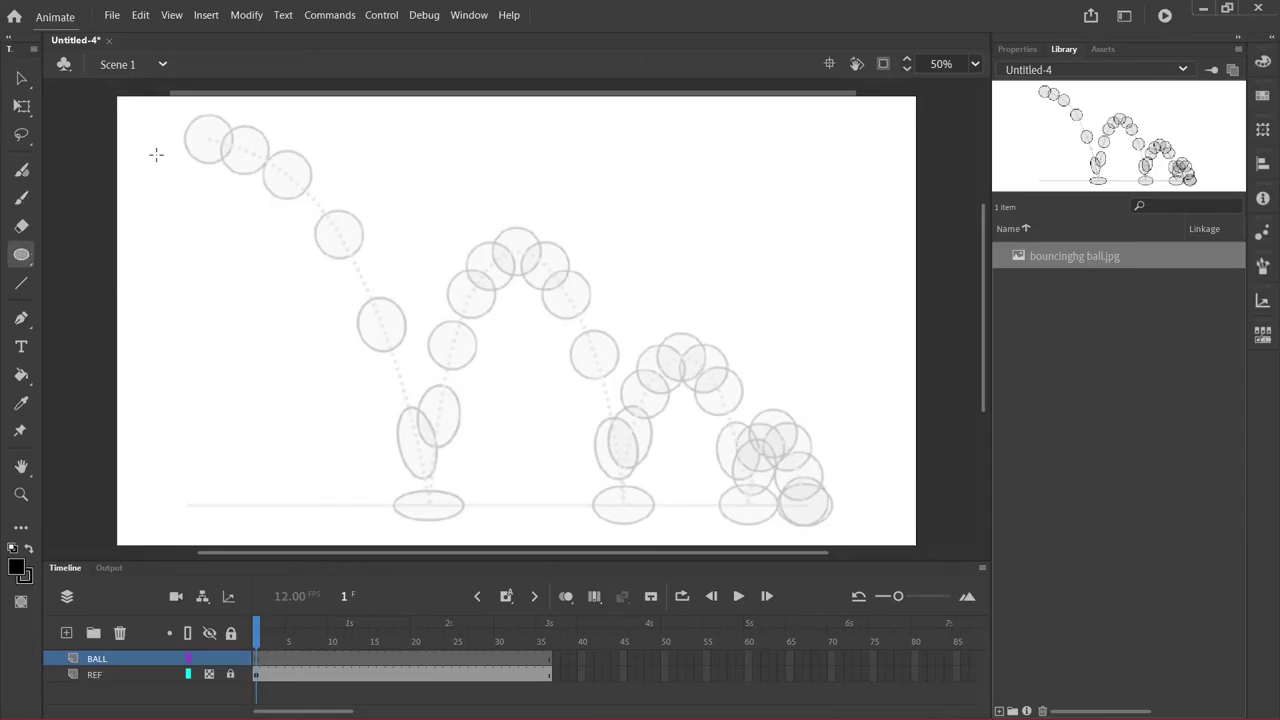
{"action": "left_click_drag", "start_coordinate": [185, 117], "coordinate": [235, 165]}
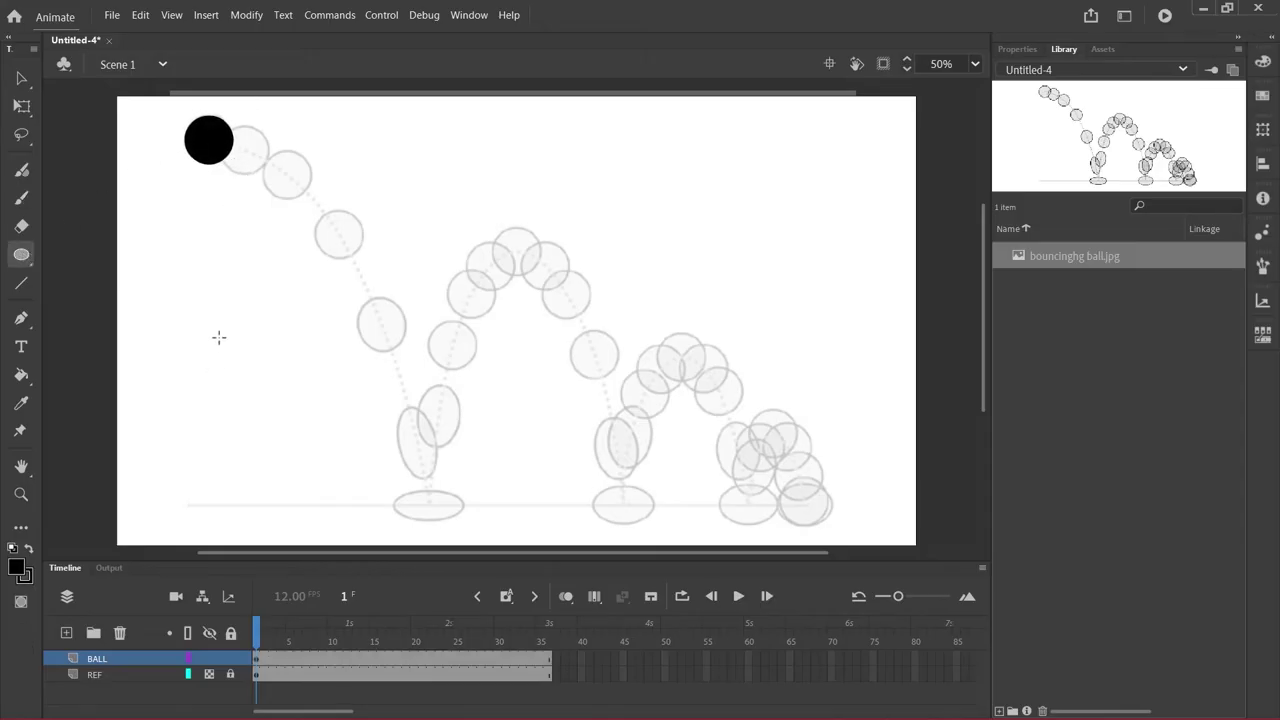
{"action": "key", "text": "ctrl+z"}
Try outlining the first reference ball by hand with the Classic Brush on frame 1 of BALL, and undo the strokes
{"action": "left_click", "coordinate": [24, 198]}
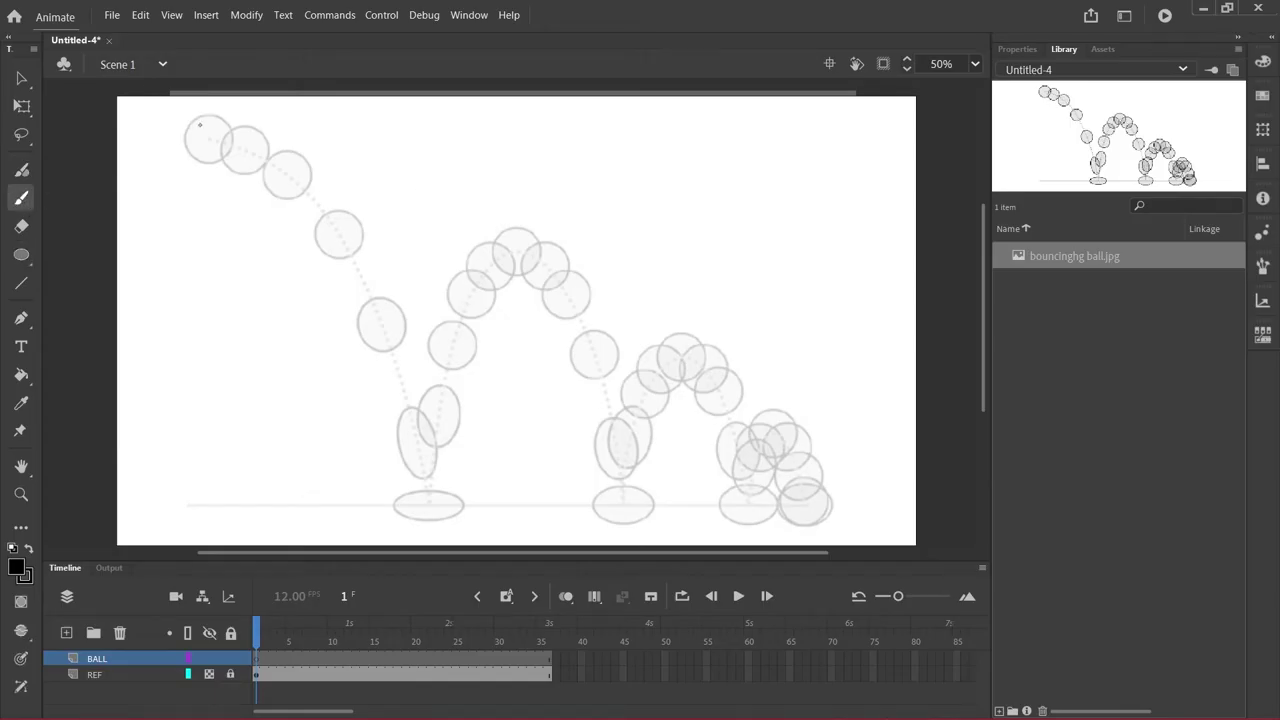
{"action": "mouse_move", "coordinate": [200, 124]}
{"action": "left_mouse_down"}
{"action": "mouse_move", "coordinate": [213, 158]}
{"action": "mouse_move", "coordinate": [230, 127]}
{"action": "mouse_move", "coordinate": [191, 127]}
{"action": "mouse_move", "coordinate": [196, 157]}
{"action": "mouse_move", "coordinate": [227, 147]}
{"action": "mouse_move", "coordinate": [206, 116]}
{"action": "mouse_move", "coordinate": [190, 126]}
{"action": "mouse_move", "coordinate": [193, 145]}
{"action": "mouse_move", "coordinate": [228, 147]}
{"action": "mouse_move", "coordinate": [199, 128]}
{"action": "mouse_move", "coordinate": [201, 114]}
{"action": "mouse_move", "coordinate": [185, 151]}
{"action": "mouse_move", "coordinate": [231, 141]}
{"action": "mouse_move", "coordinate": [212, 116]}
{"action": "left_mouse_up"}
{"action": "key", "text": "ctrl+z"}
{"action": "key", "text": "ctrl+z"}
{"action": "key", "text": "ctrl+z"}
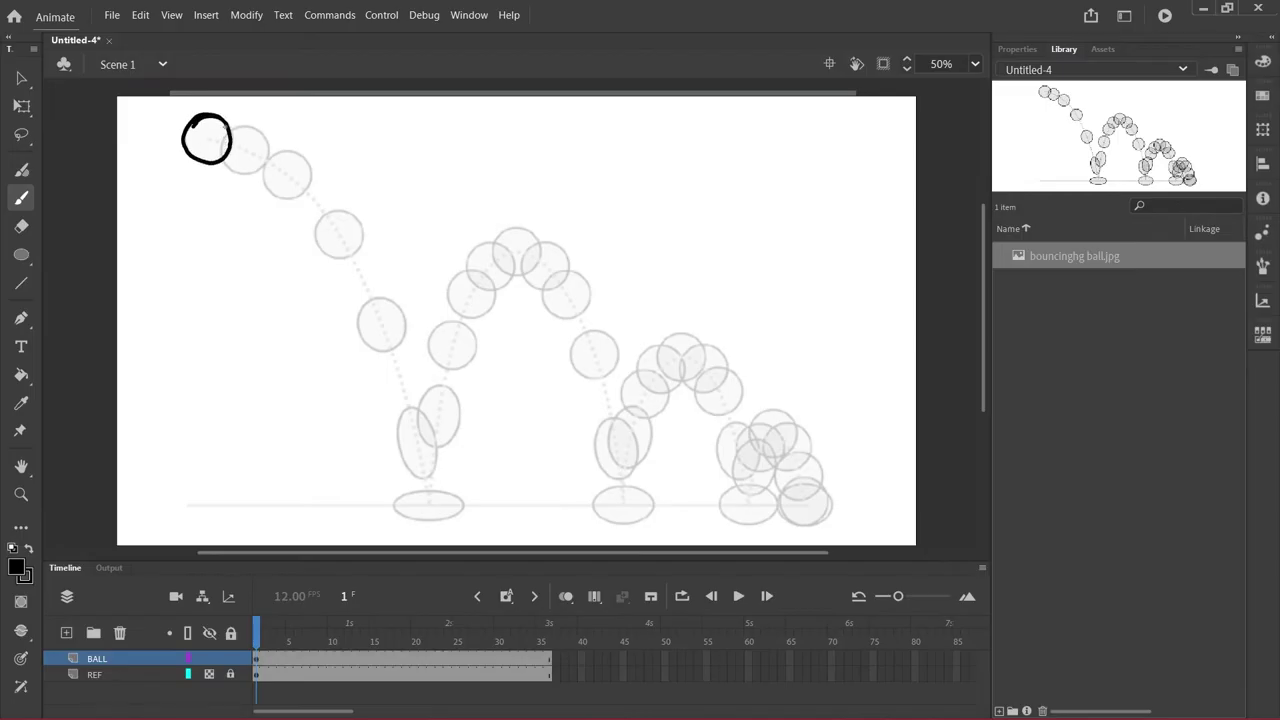
{"action": "key", "text": "ctrl+z"}
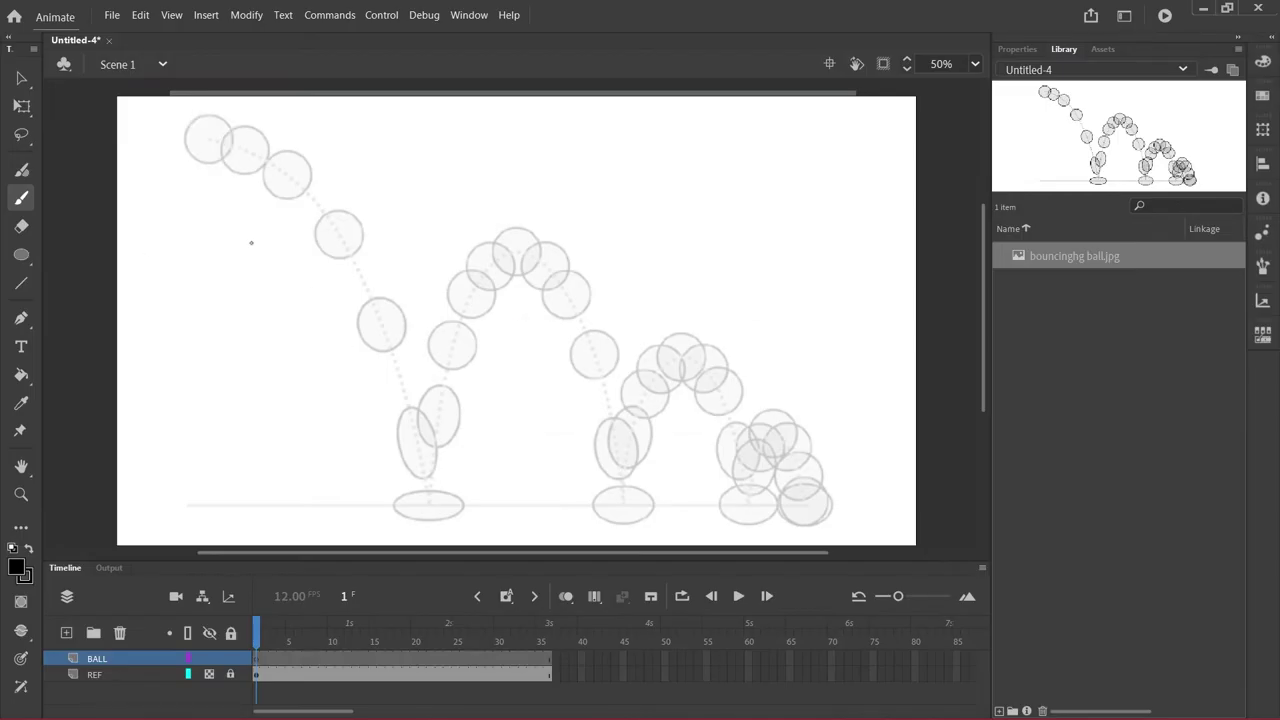
Try a large black filled circle with the Oval tool below the first reference balls, and undo it
{"action": "left_click", "coordinate": [21, 256]}
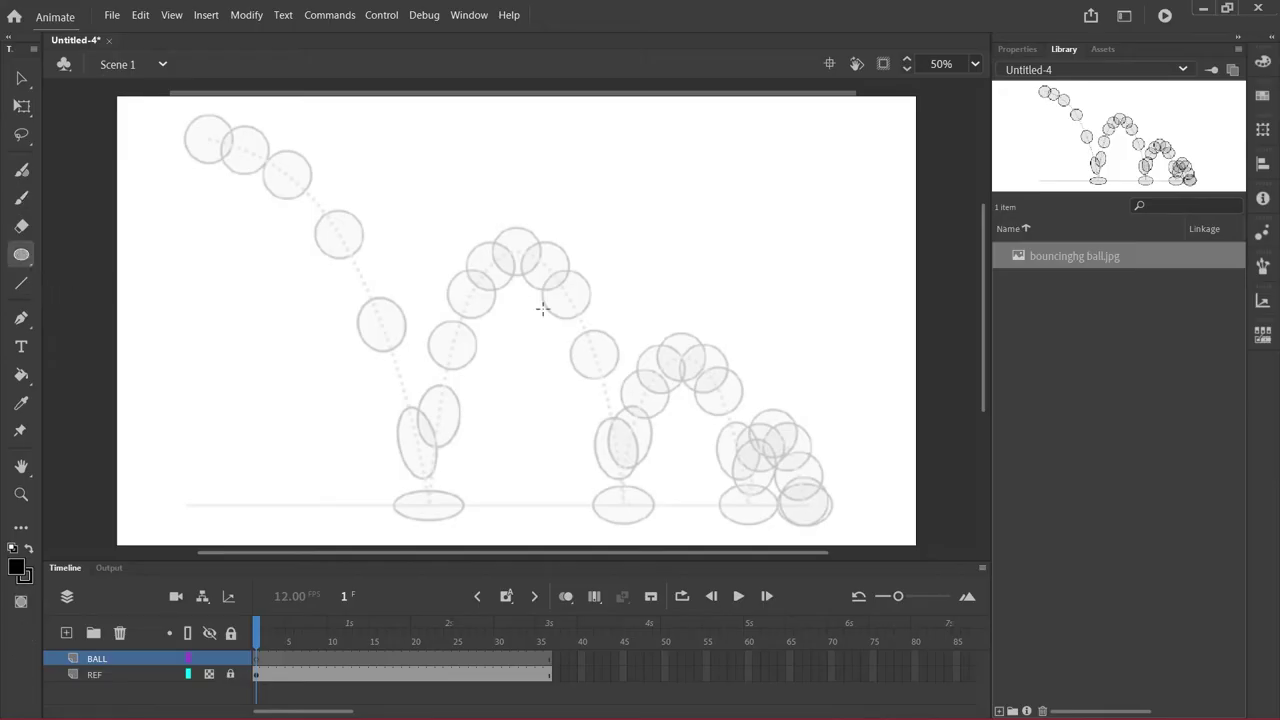
{"action": "left_click", "coordinate": [1017, 50]}
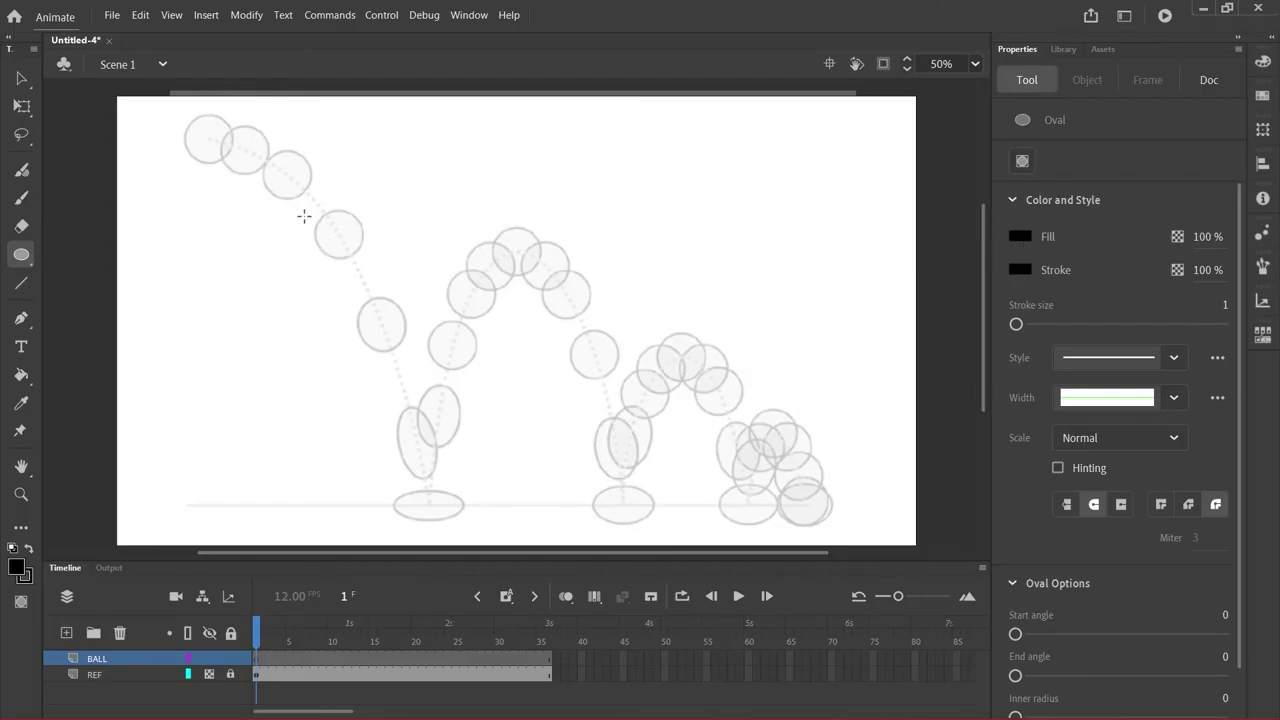
{"action": "left_click_drag", "start_coordinate": [215, 235], "coordinate": [444, 464]}
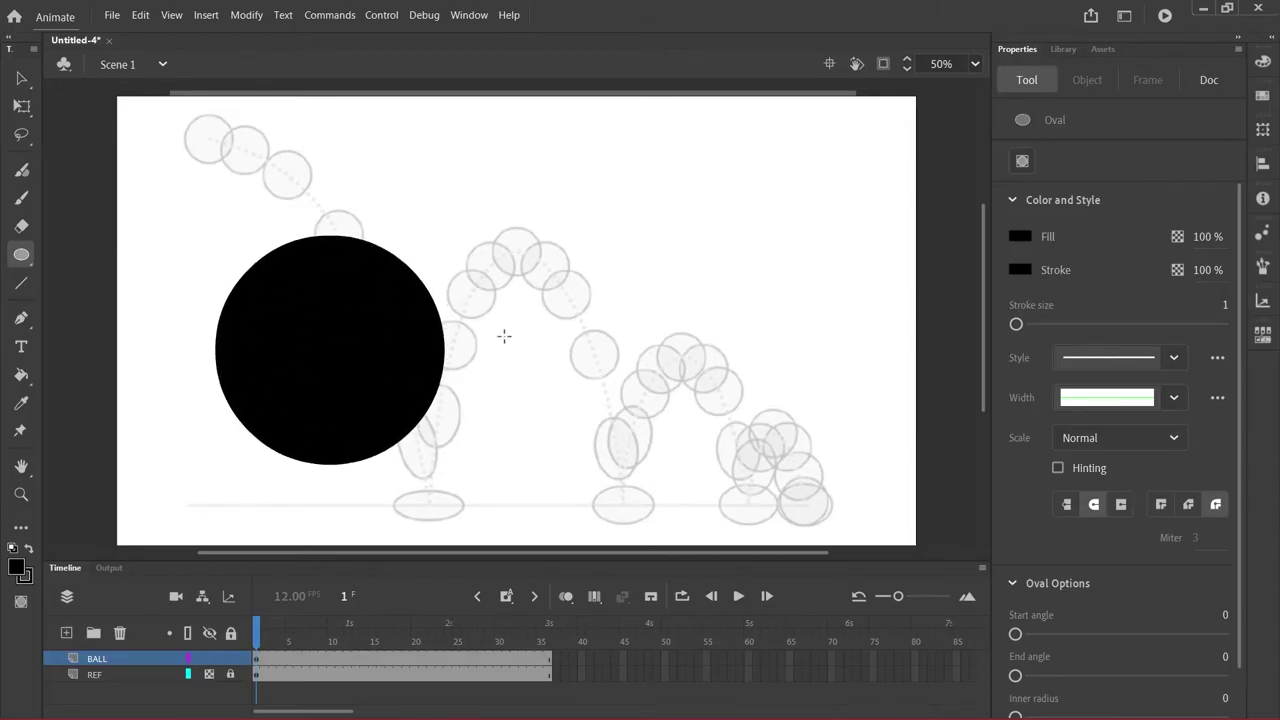
{"action": "key", "text": "ctrl+z"}
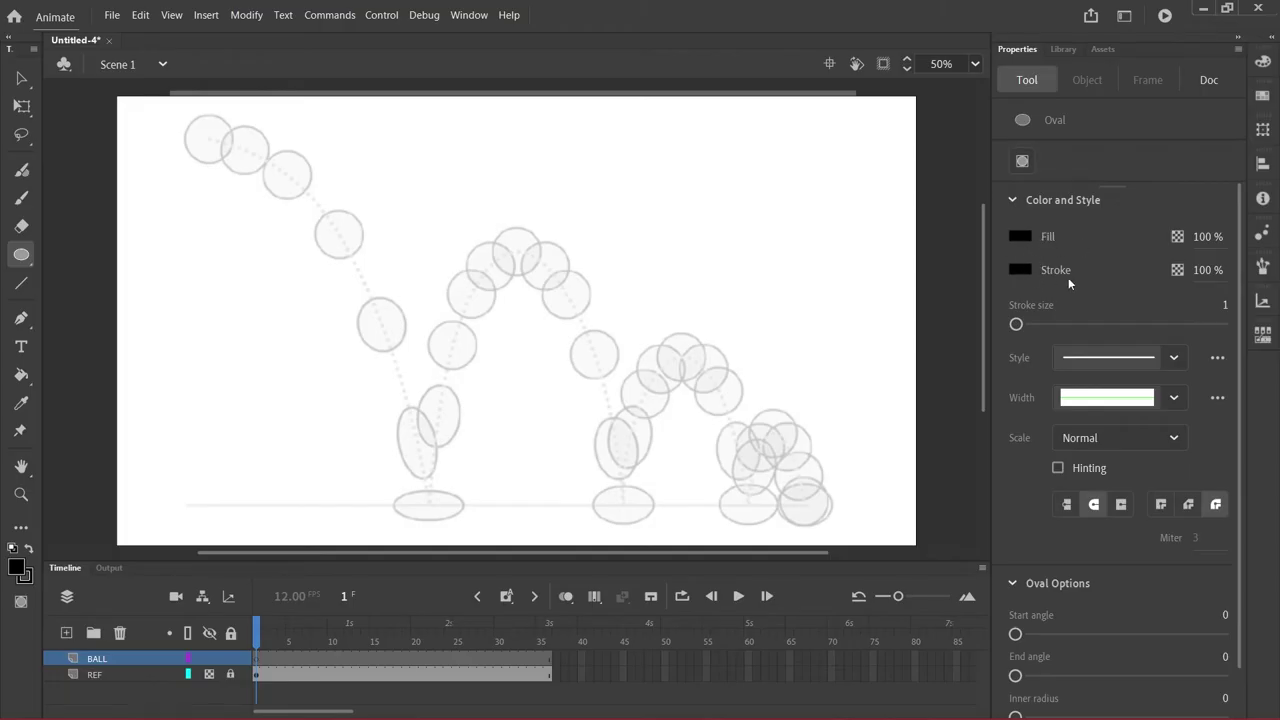
Set the Oval tool's fill to none and try several outline-only ovals on the stage, undoing each one
{"action": "left_click", "coordinate": [1021, 237]}
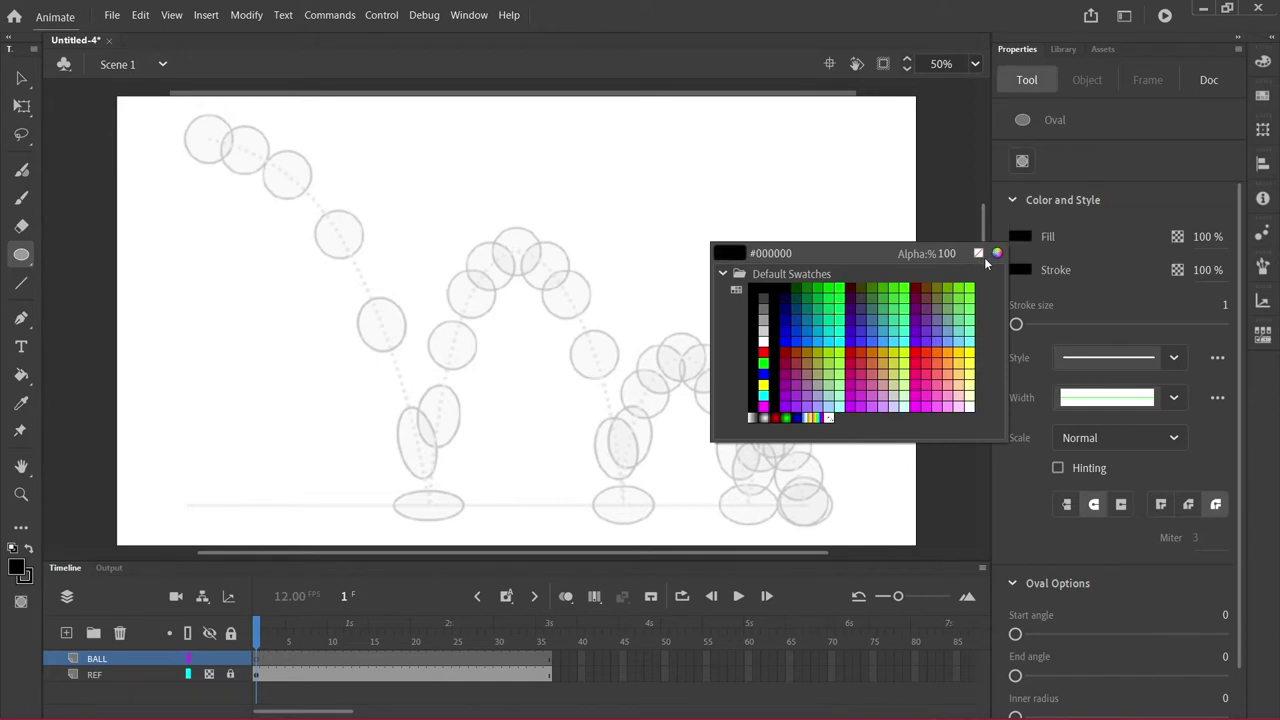
{"action": "left_click", "coordinate": [979, 255]}
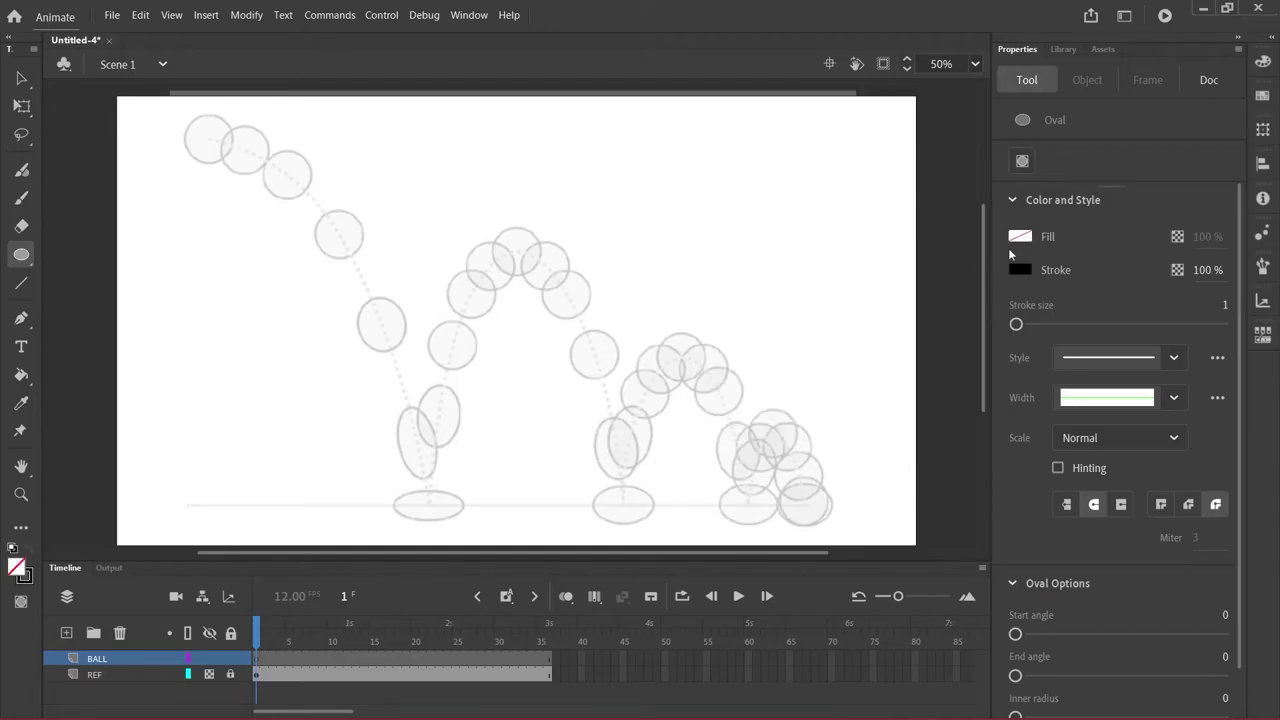
{"action": "left_click_drag", "start_coordinate": [354, 176], "coordinate": [594, 354]}
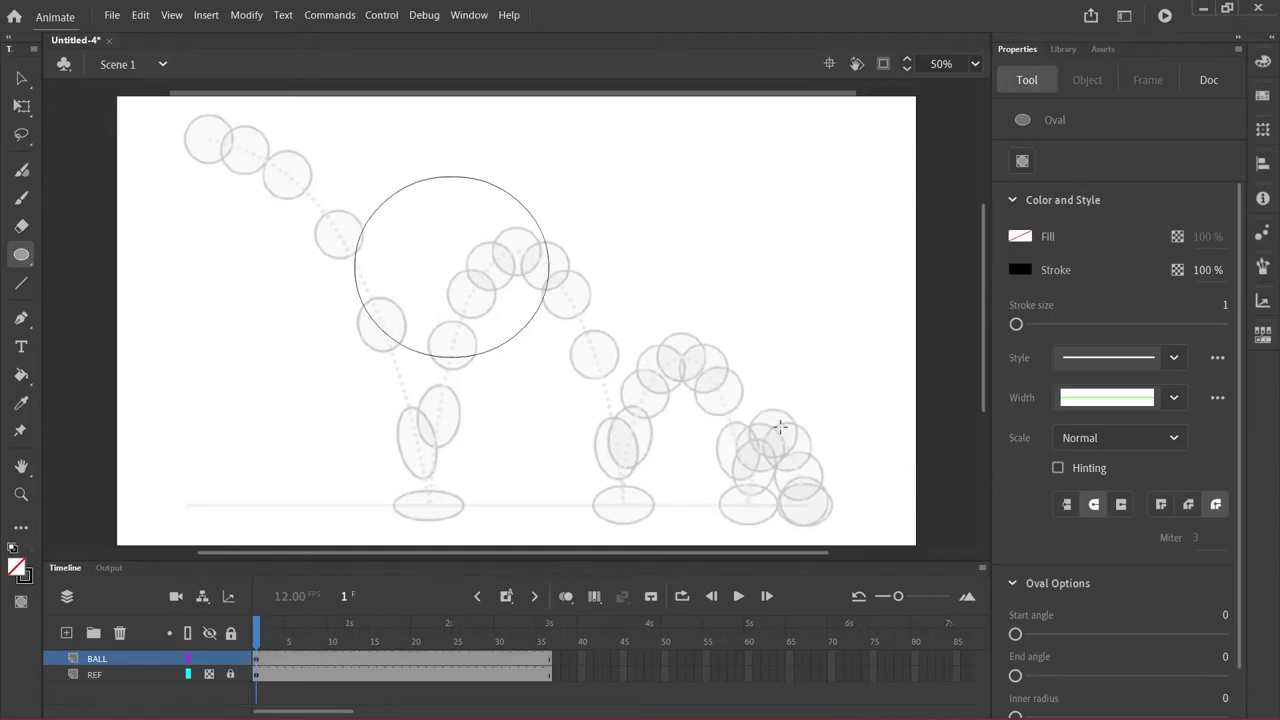
{"action": "key", "text": "ctrl+z"}
{"action": "left_click_drag", "start_coordinate": [684, 244], "coordinate": [526, 400]}
{"action": "key", "text": "ctrl+z"}
{"action": "left_click_drag", "start_coordinate": [212, 248], "coordinate": [404, 358]}
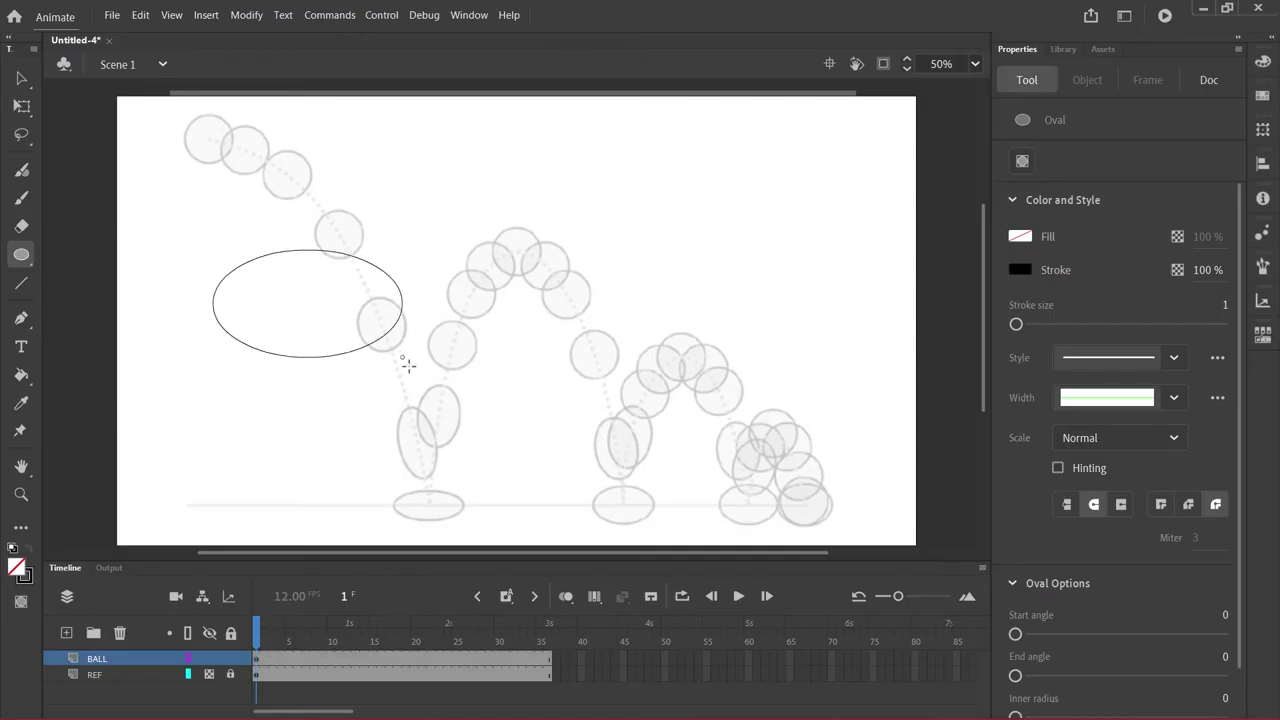
{"action": "key", "text": "ctrl+z"}
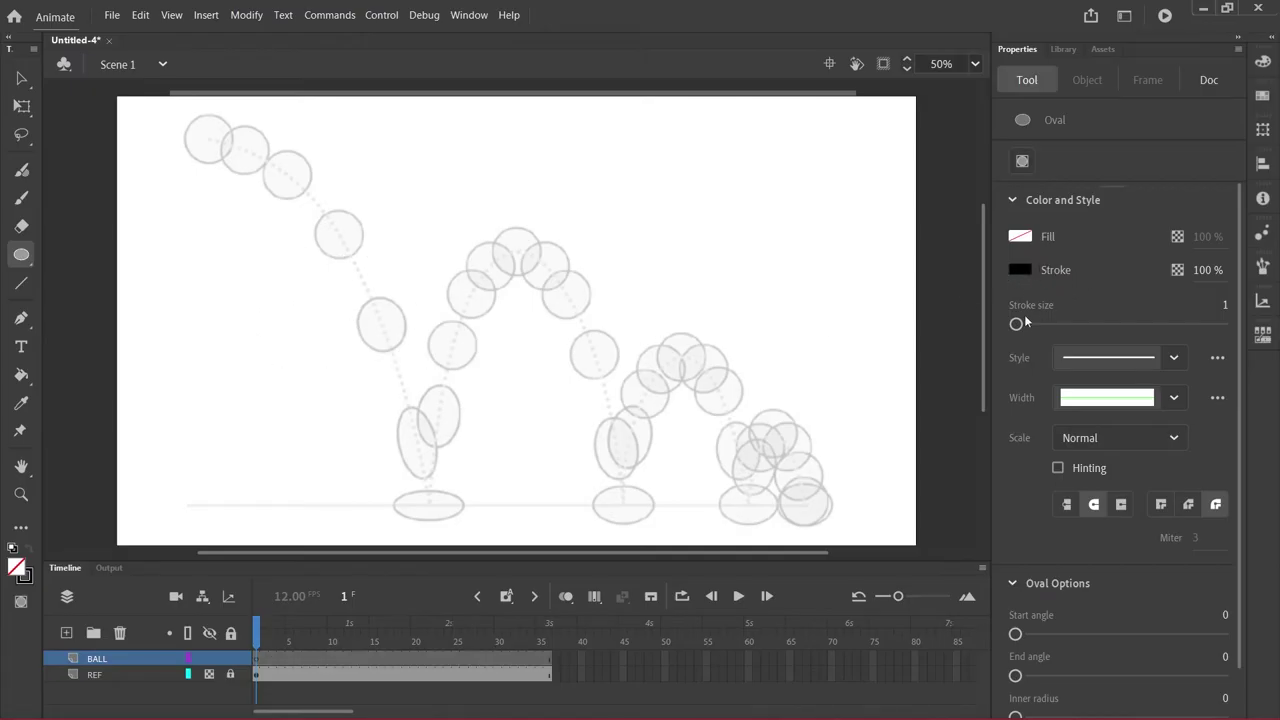
Set the Oval tool's stroke size to 6, testing the thickness with trial ovals and undoing them
{"action": "left_click_drag", "start_coordinate": [1016, 324], "coordinate": [1020, 327]}
{"action": "left_click_drag", "start_coordinate": [714, 208], "coordinate": [624, 326]}
{"action": "key", "text": "ctrl+z"}
{"action": "left_click_drag", "start_coordinate": [1019, 324], "coordinate": [1021, 324]}
{"action": "left_click_drag", "start_coordinate": [753, 189], "coordinate": [639, 329]}
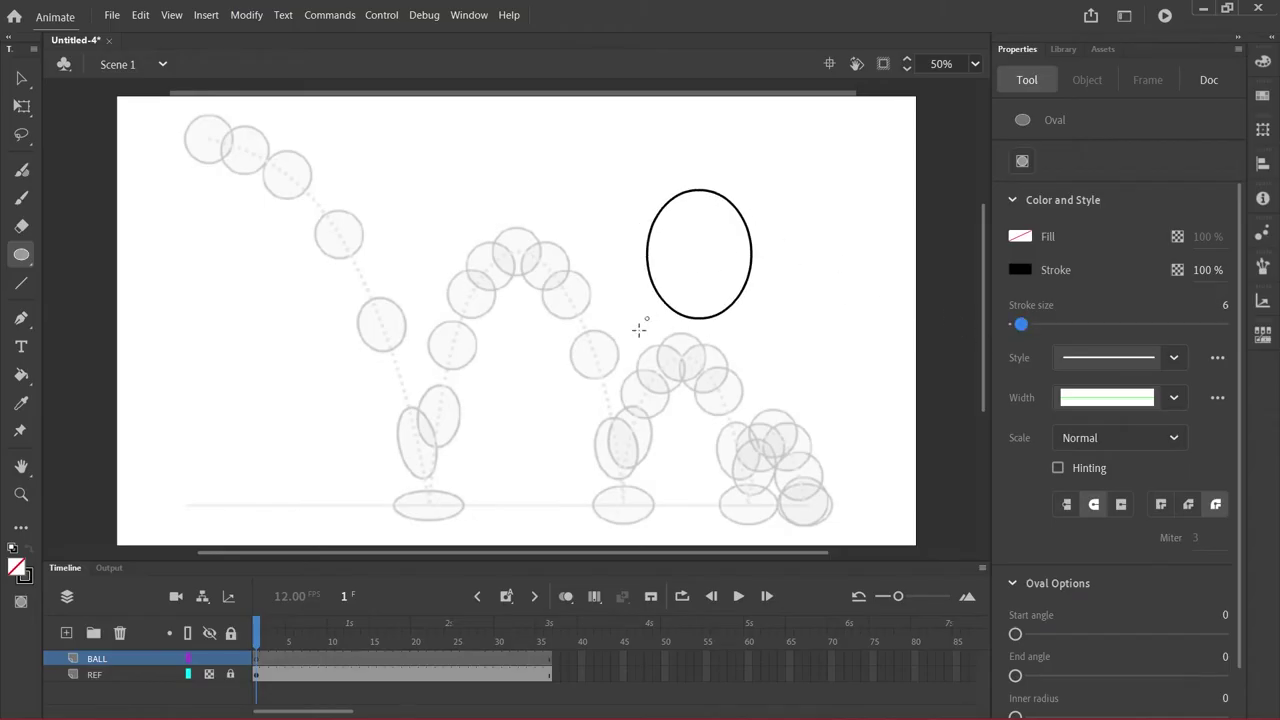
{"action": "key", "text": "ctrl+z"}
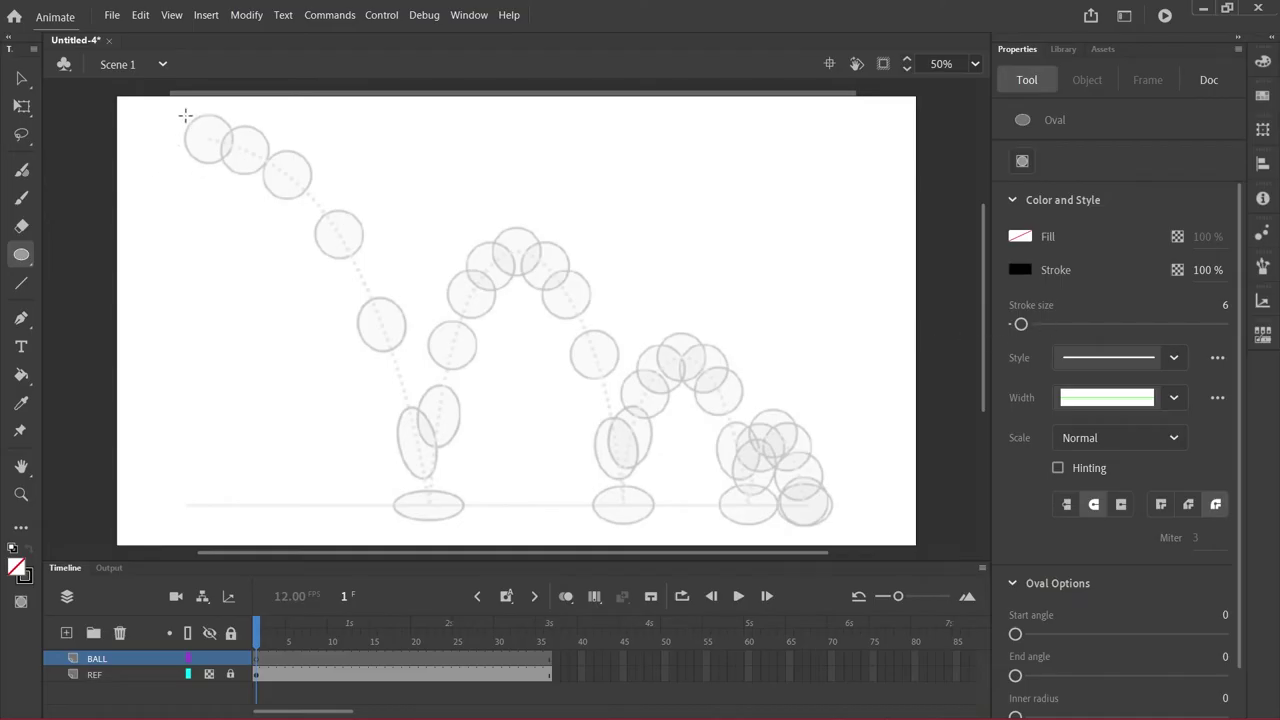
Add a new layer above BALL and name it DEMO
{"action": "left_click", "coordinate": [253, 640]}
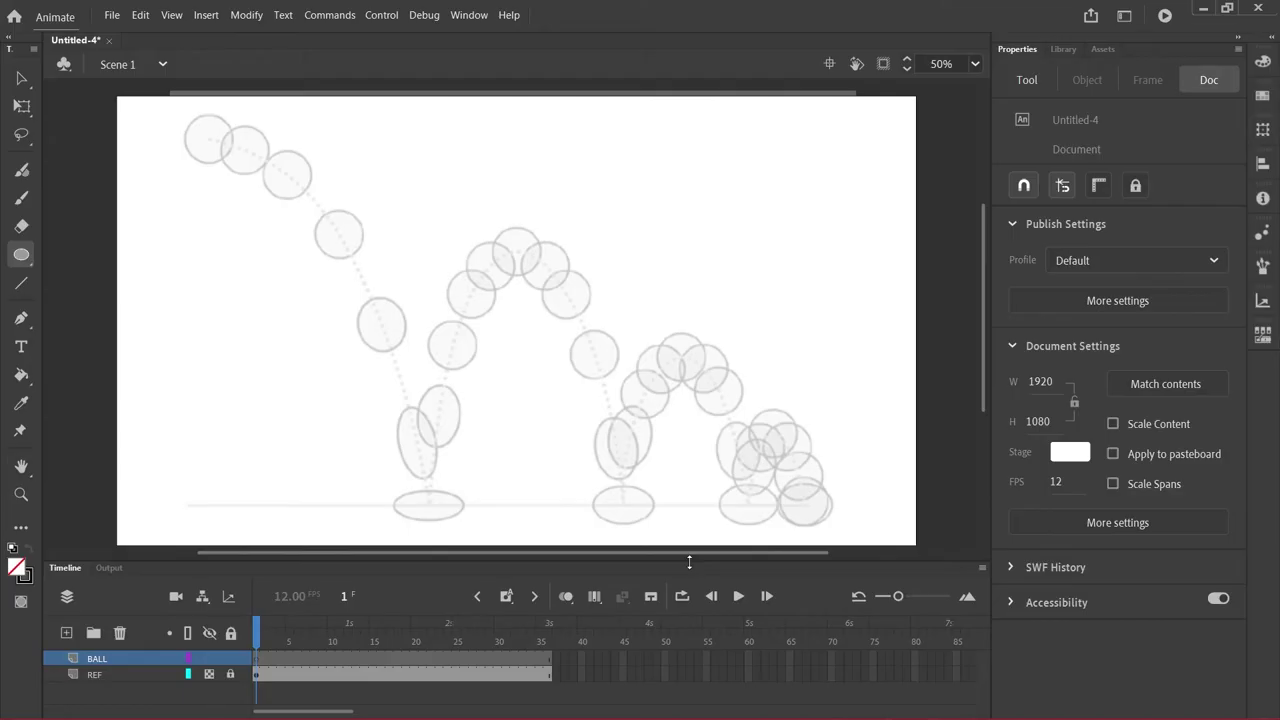
{"action": "left_click", "coordinate": [67, 633]}
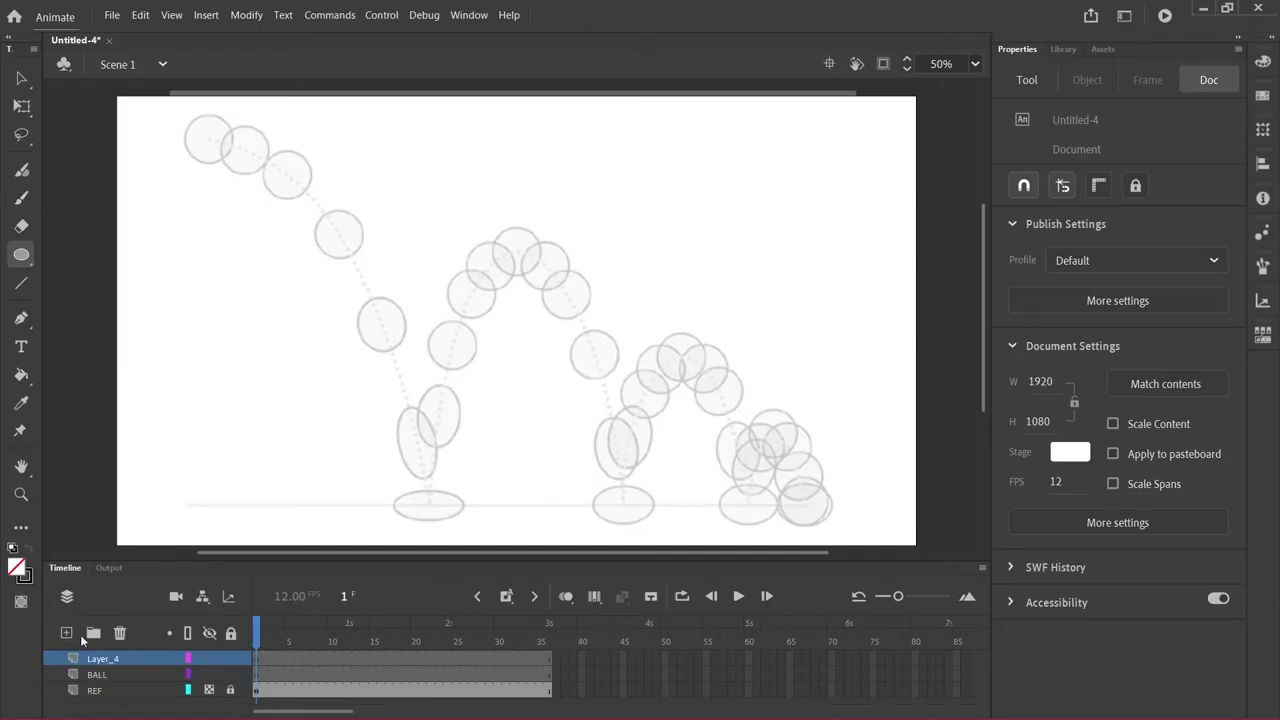
{"action": "left_click", "coordinate": [95, 659]}
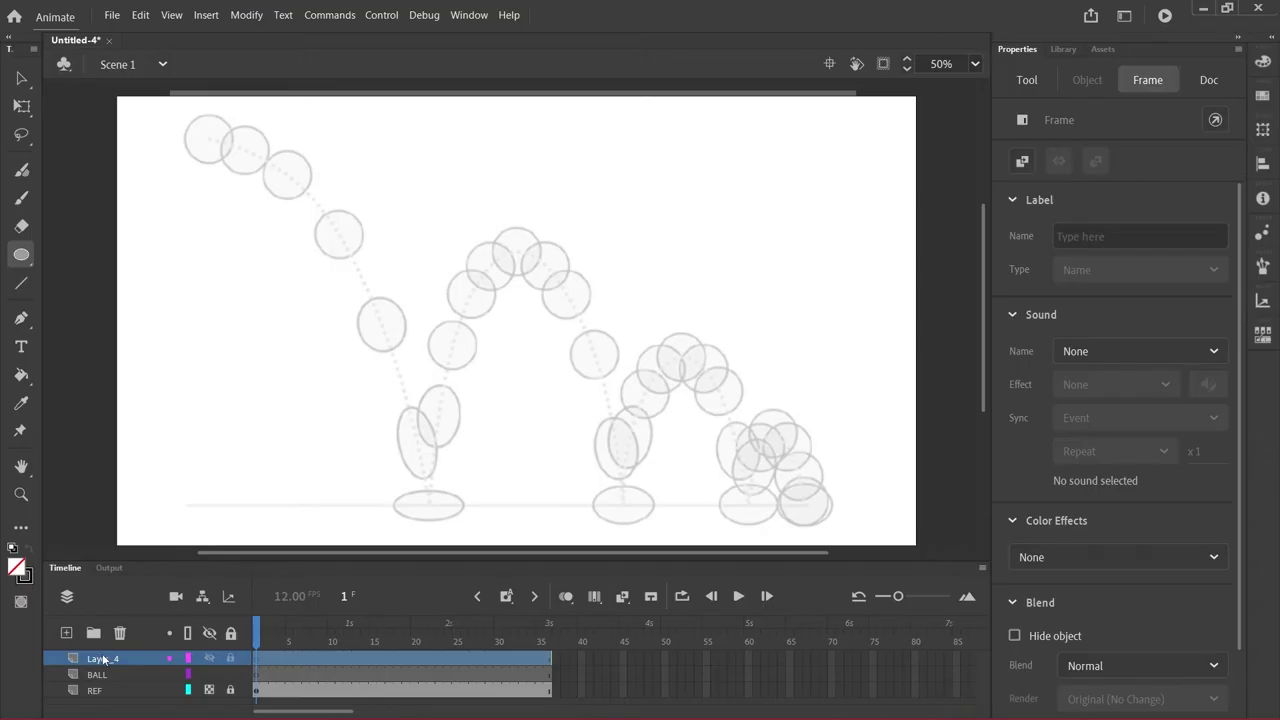
{"action": "double_click", "coordinate": [103, 658]}
{"action": "type", "text": "DEMO"}
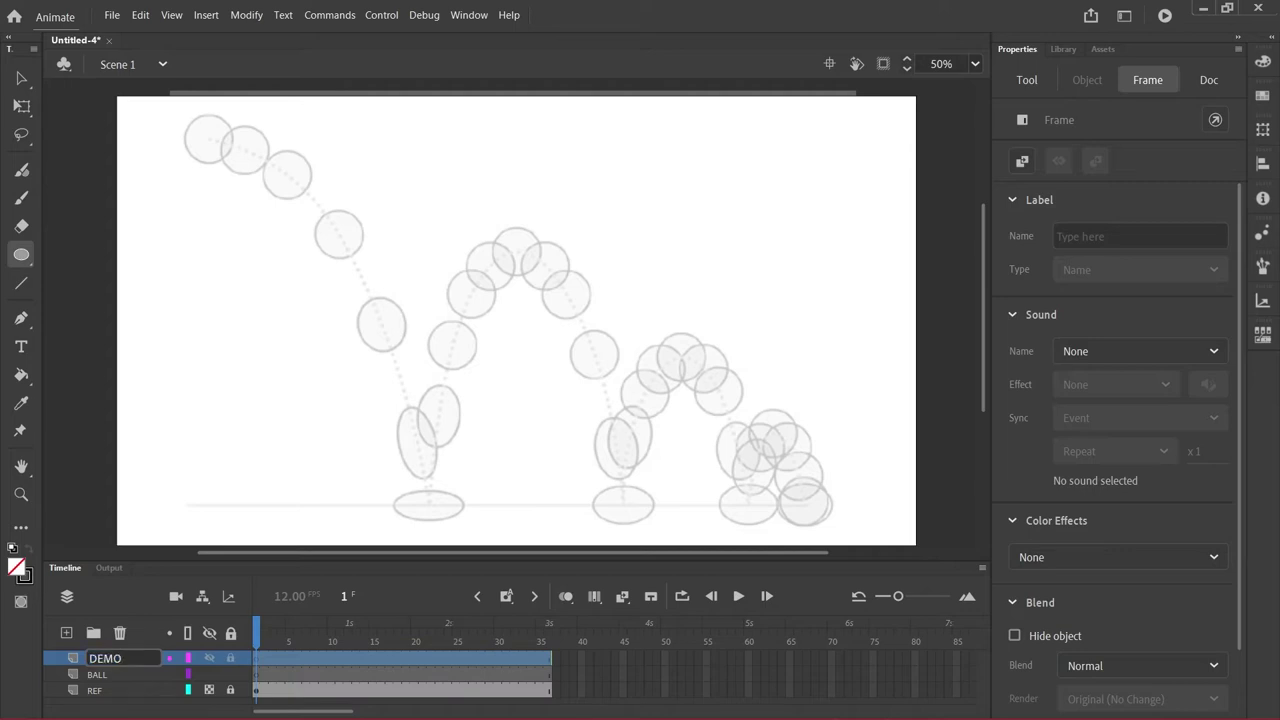
{"action": "key", "text": "Return"}
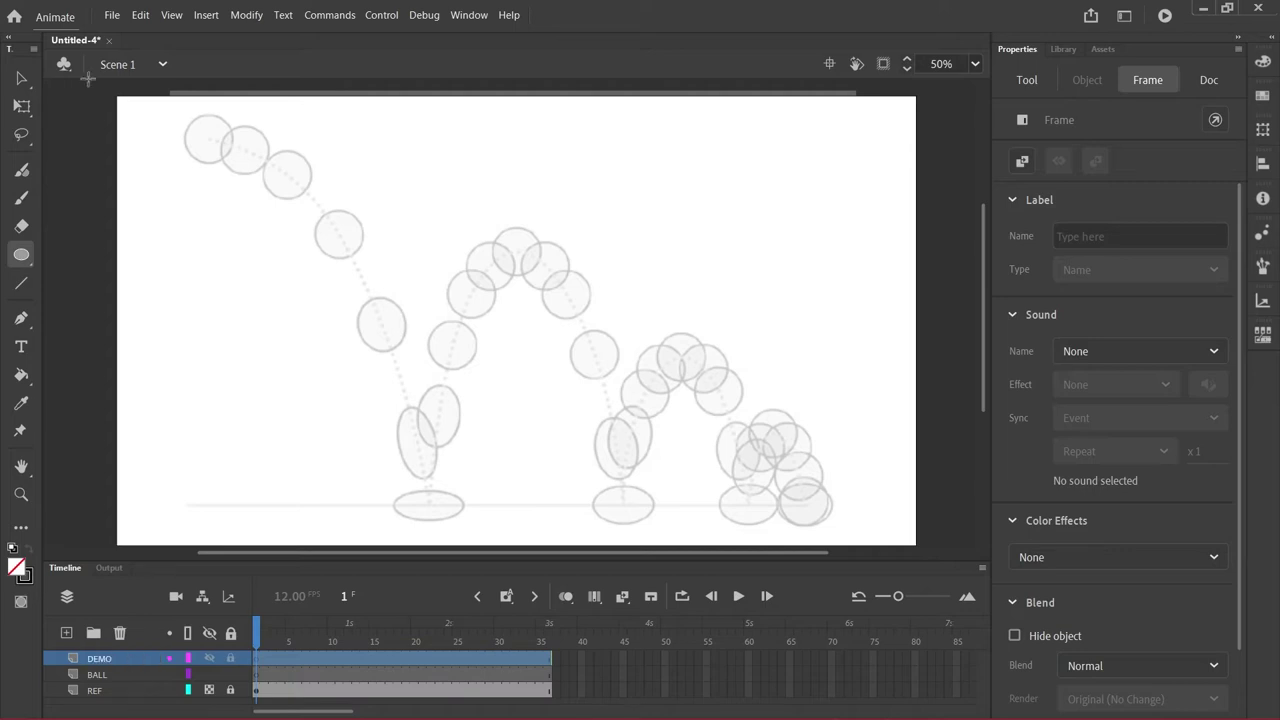
Try covering the first reference ball with a filled circle on frame 1 of BALL, and undo it
{"action": "left_click", "coordinate": [22, 197]}
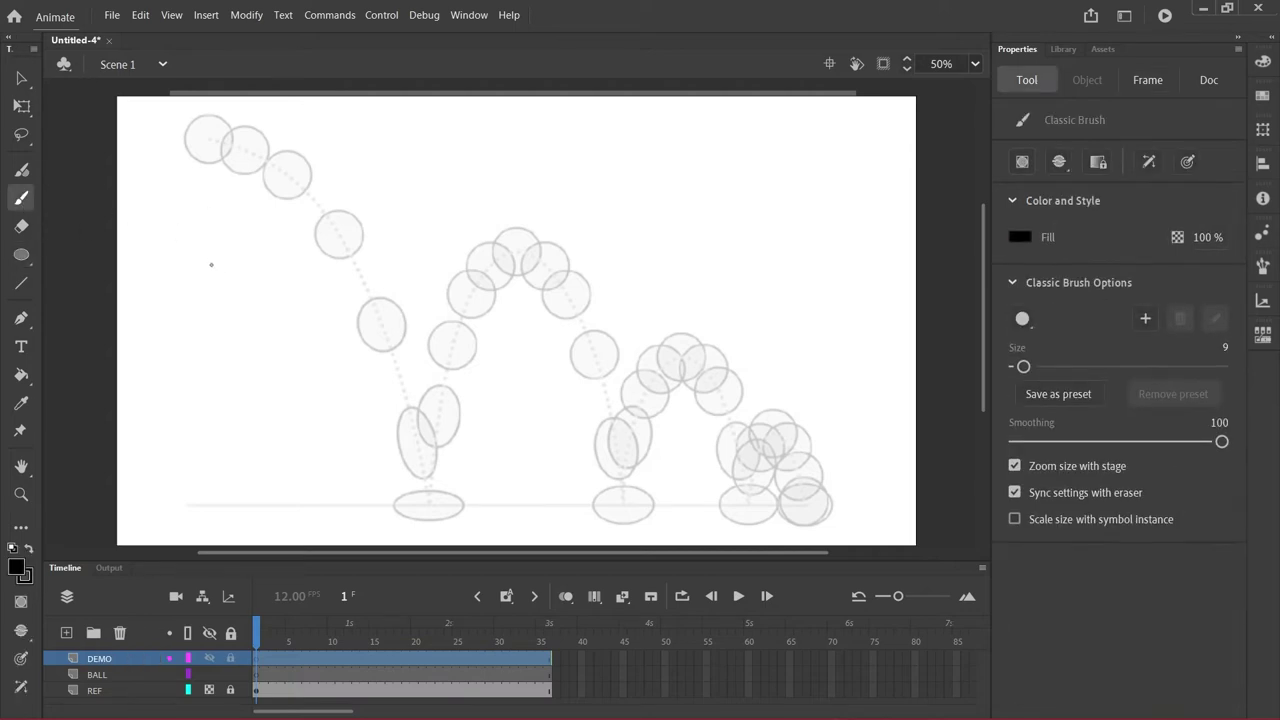
{"action": "left_click", "coordinate": [257, 675]}
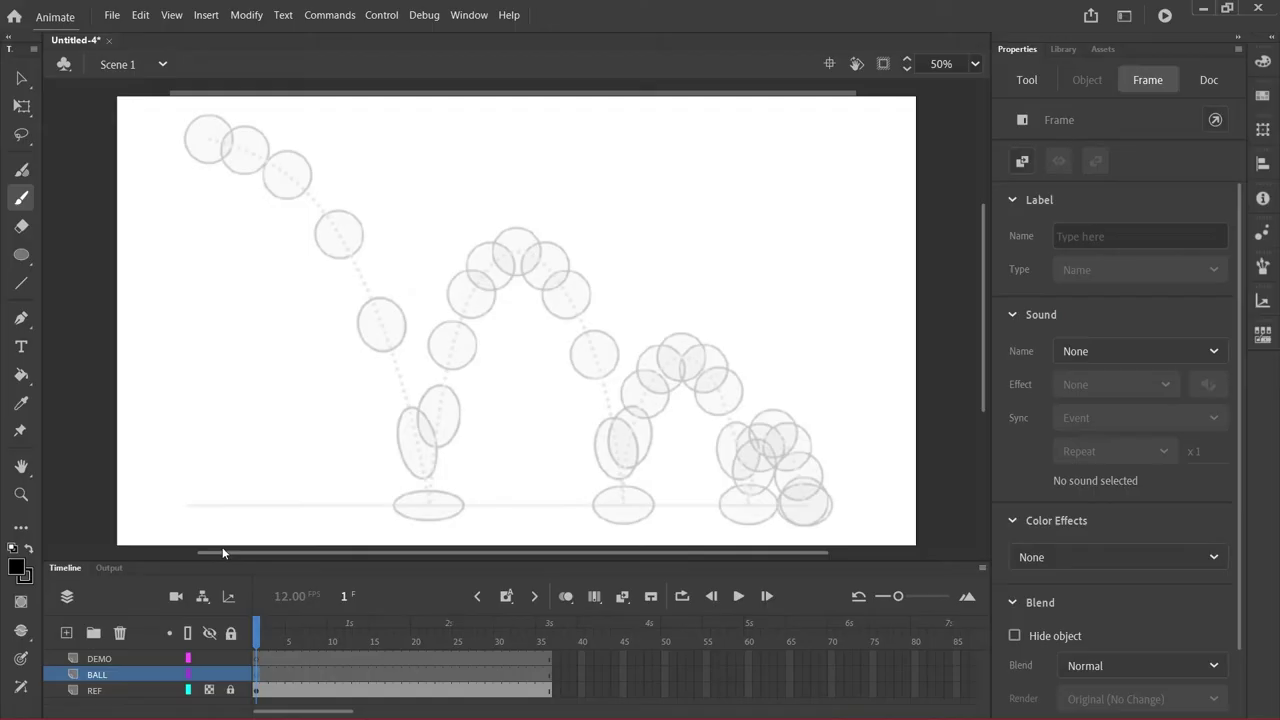
{"action": "left_click", "coordinate": [21, 255]}
{"action": "left_click_drag", "start_coordinate": [184, 116], "coordinate": [232, 164]}
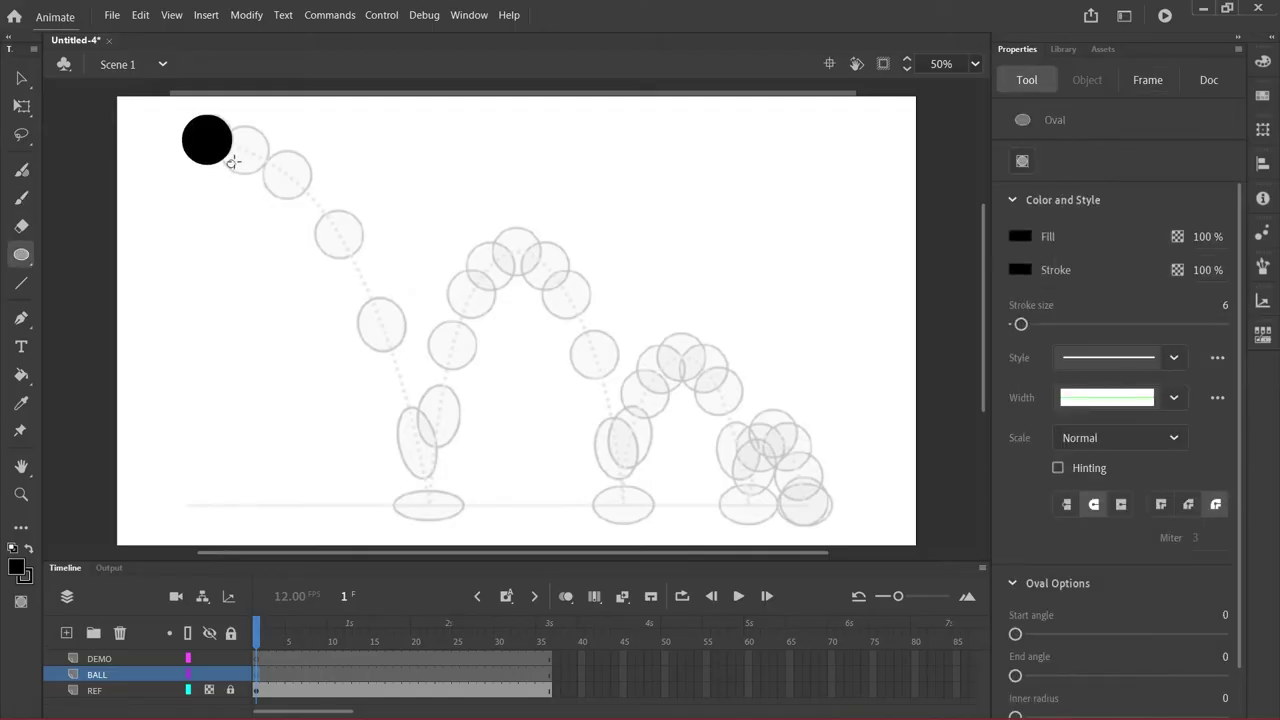
{"action": "key", "text": "ctrl+z"}
Set the oval fill to none, try an outlined circle over the first reference ball on BALL, and undo it
{"action": "left_click", "coordinate": [1020, 236]}
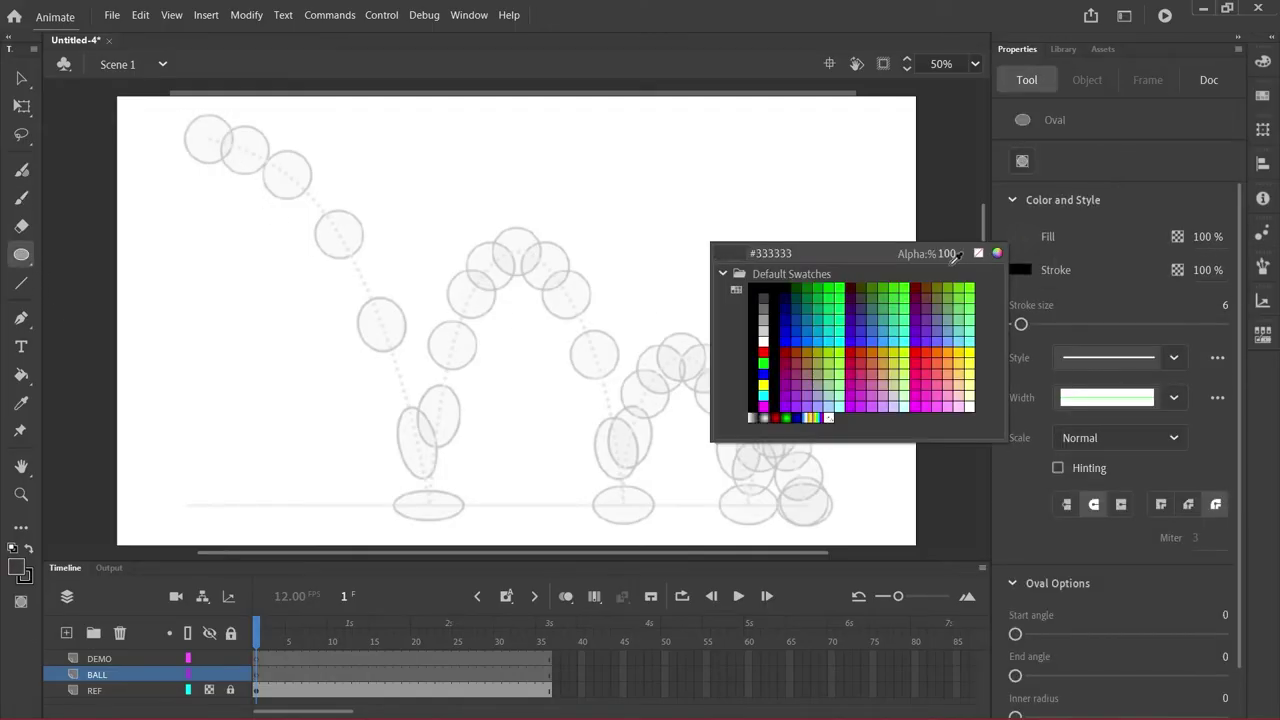
{"action": "left_click", "coordinate": [978, 253]}
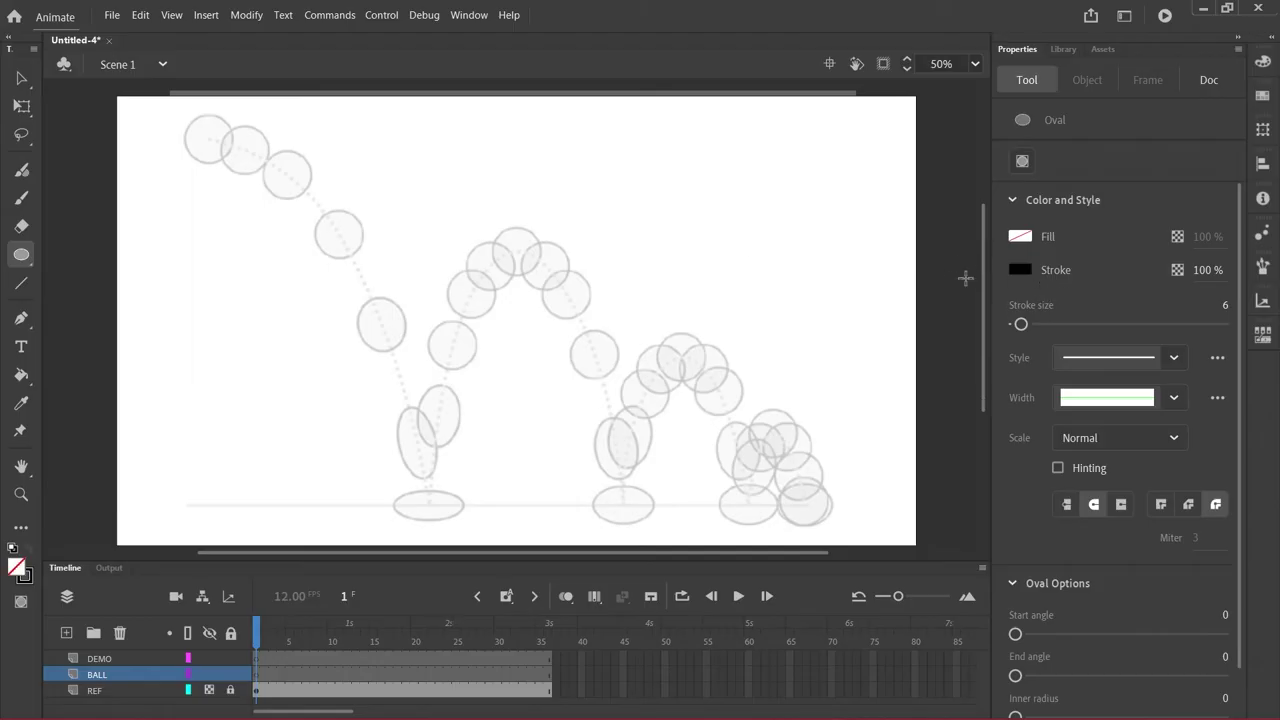
{"action": "left_click_drag", "start_coordinate": [183, 114], "coordinate": [229, 160]}
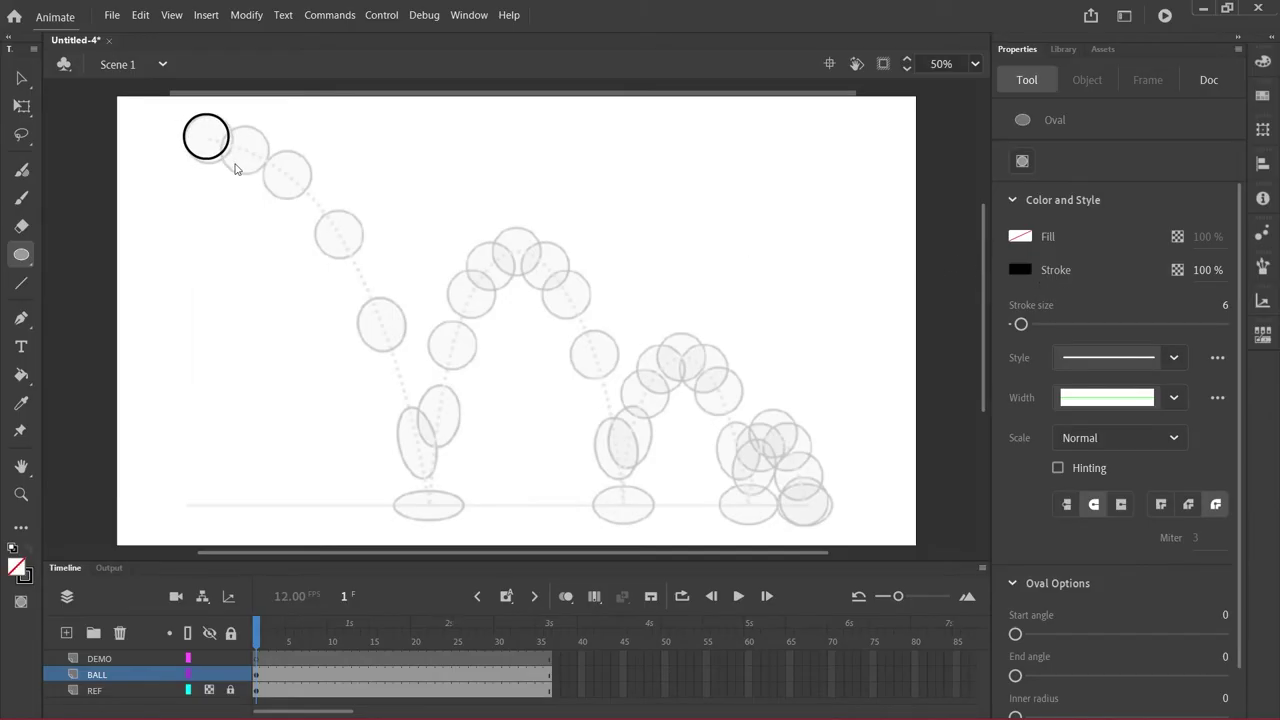
{"action": "key", "text": "ctrl+z"}
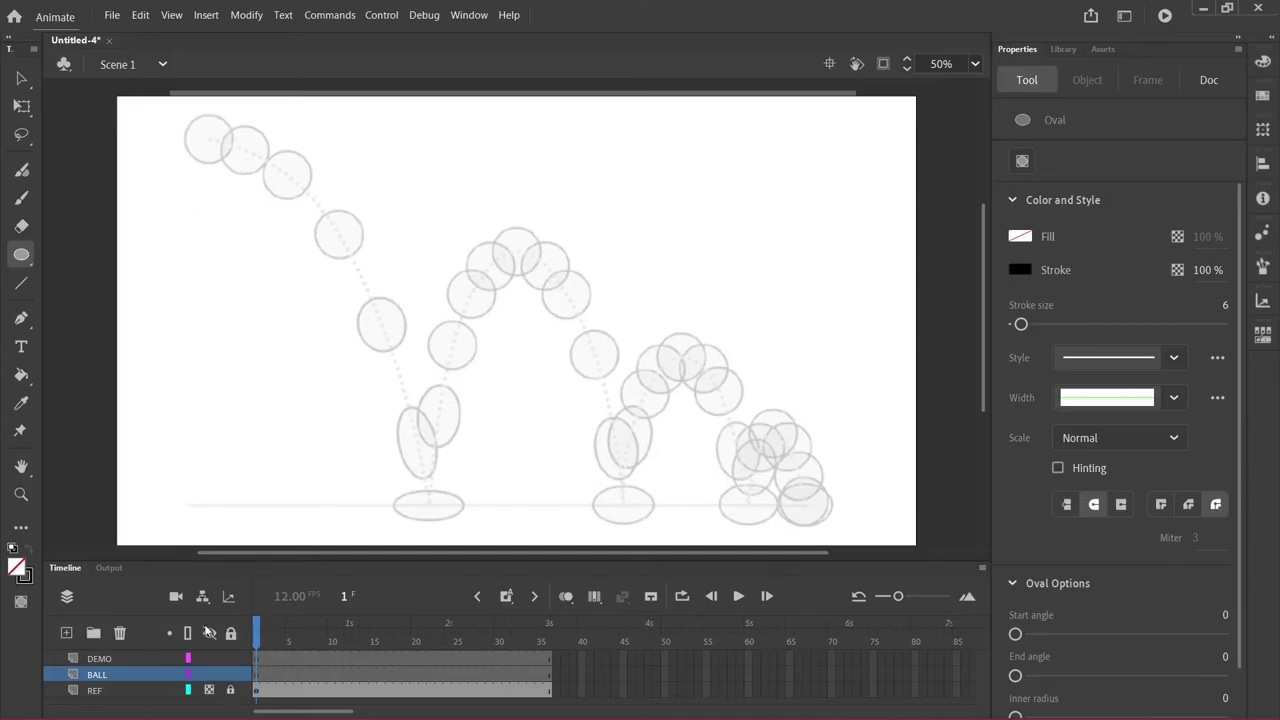
Hatch the first reference ball with Classic Brush strokes on frame 1 of the DEMO layer
{"action": "left_click", "coordinate": [260, 659]}
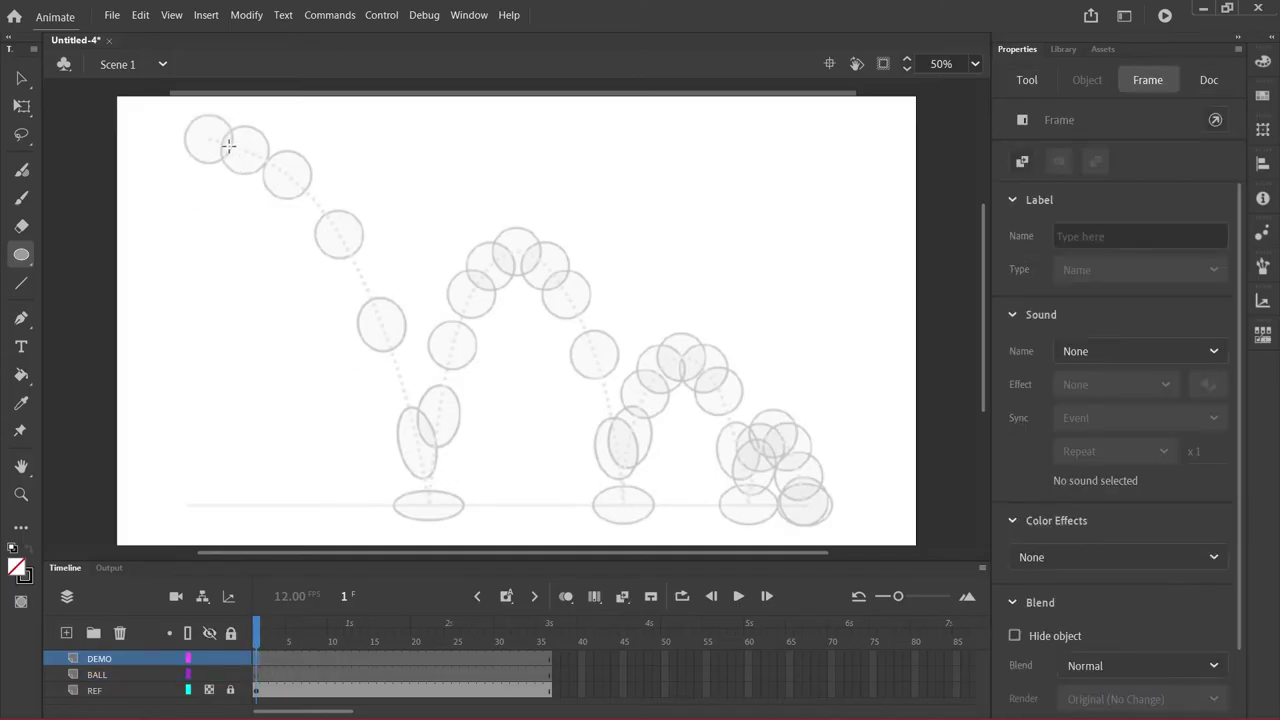
{"action": "left_click_drag", "start_coordinate": [207, 123], "coordinate": [218, 134]}
{"action": "key", "text": "ctrl+z"}
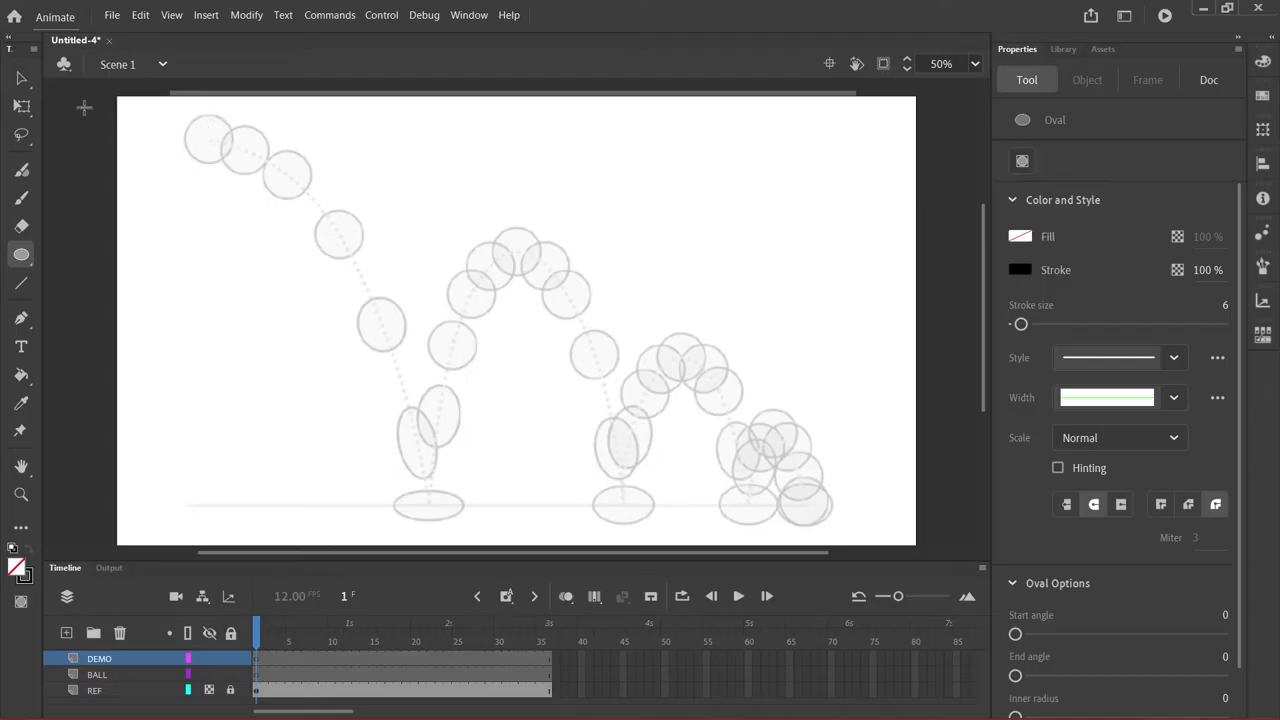
{"action": "left_click", "coordinate": [26, 197]}
{"action": "left_click_drag", "start_coordinate": [201, 119], "coordinate": [194, 156]}
{"action": "mouse_move", "coordinate": [218, 124]}
{"action": "left_mouse_down"}
{"action": "mouse_move", "coordinate": [202, 159]}
{"action": "mouse_move", "coordinate": [215, 164]}
{"action": "left_mouse_up"}
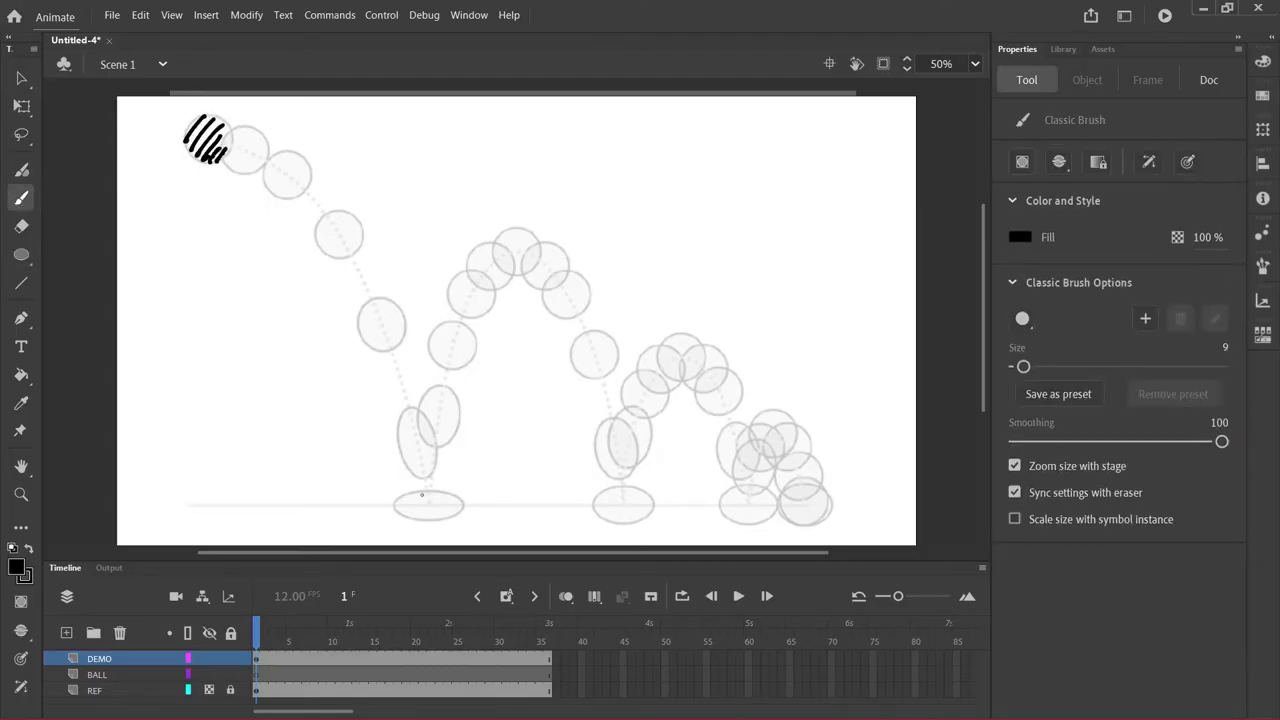
Hatch the first squashed ground-contact ball and the ball at the peak of the first bounce on DEMO
{"action": "left_click_drag", "start_coordinate": [410, 495], "coordinate": [399, 516]}
{"action": "mouse_move", "coordinate": [421, 495]}
{"action": "left_mouse_down"}
{"action": "mouse_move", "coordinate": [411, 517]}
{"action": "mouse_move", "coordinate": [423, 518]}
{"action": "left_mouse_up"}
{"action": "mouse_move", "coordinate": [443, 496]}
{"action": "left_mouse_down"}
{"action": "mouse_move", "coordinate": [433, 518]}
{"action": "mouse_move", "coordinate": [447, 520]}
{"action": "left_mouse_up"}
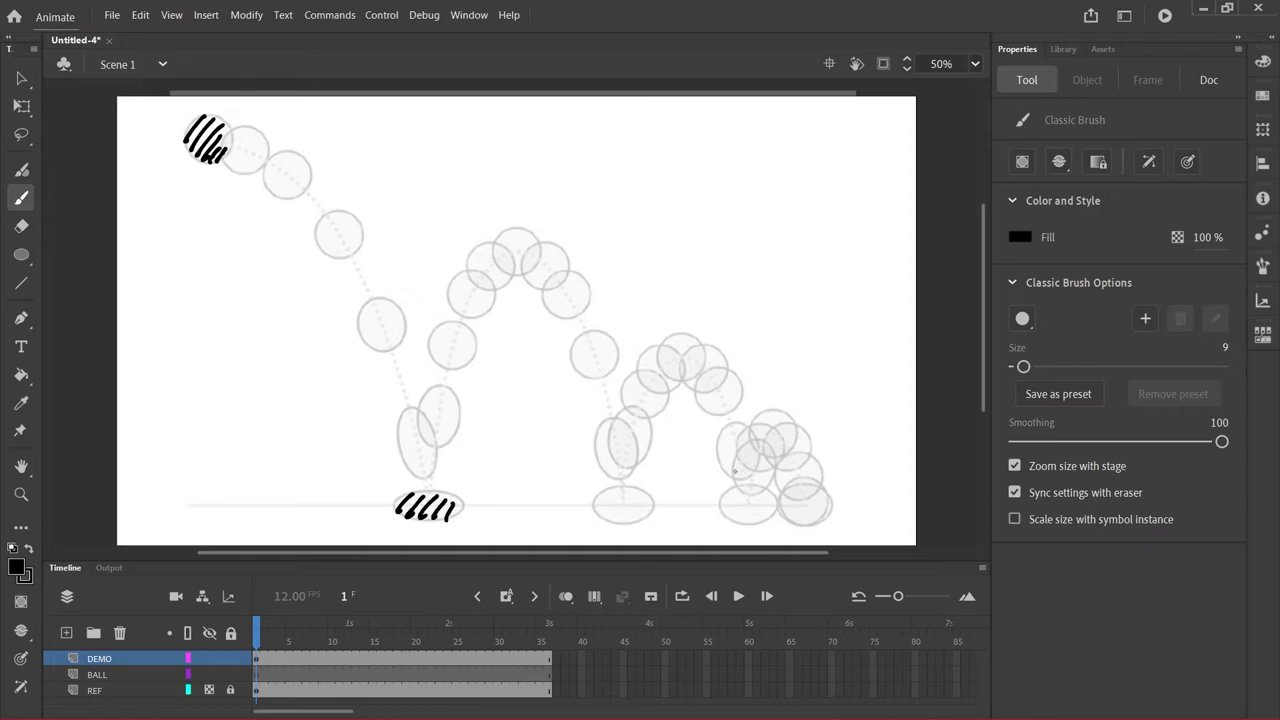
{"action": "mouse_move", "coordinate": [504, 232]}
{"action": "left_mouse_down"}
{"action": "mouse_move", "coordinate": [495, 256]}
{"action": "mouse_move", "coordinate": [508, 271]}
{"action": "left_mouse_up"}
{"action": "left_click_drag", "start_coordinate": [527, 241], "coordinate": [525, 277]}
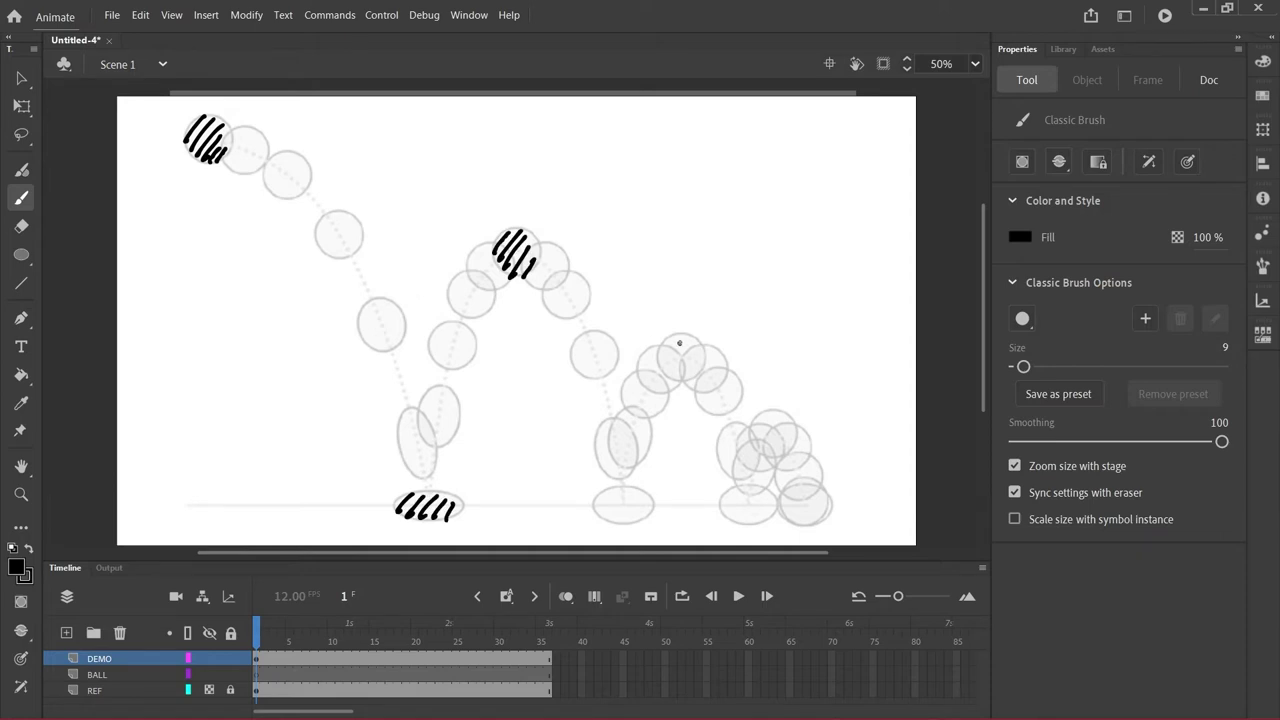
Hatch the ball at the second bounce's peak and the second squashed ground-contact ball
{"action": "left_click_drag", "start_coordinate": [668, 341], "coordinate": [658, 368]}
{"action": "left_click_drag", "start_coordinate": [677, 340], "coordinate": [672, 378]}
{"action": "left_click_drag", "start_coordinate": [694, 346], "coordinate": [684, 384]}
{"action": "left_click_drag", "start_coordinate": [617, 493], "coordinate": [607, 517]}
{"action": "mouse_move", "coordinate": [637, 494]}
{"action": "left_mouse_down"}
{"action": "mouse_move", "coordinate": [617, 518]}
{"action": "mouse_move", "coordinate": [640, 520]}
{"action": "left_mouse_up"}
Hatch the remaining key positions: the third ground contact, the last small bounce's peak and the final resting ball
{"action": "left_click_drag", "start_coordinate": [745, 484], "coordinate": [731, 517]}
{"action": "mouse_move", "coordinate": [761, 487]}
{"action": "left_mouse_down"}
{"action": "mouse_move", "coordinate": [740, 520]}
{"action": "mouse_move", "coordinate": [751, 522]}
{"action": "left_mouse_up"}
{"action": "left_click_drag", "start_coordinate": [777, 497], "coordinate": [770, 510]}
{"action": "mouse_move", "coordinate": [760, 412]}
{"action": "left_mouse_down"}
{"action": "mouse_move", "coordinate": [802, 490]}
{"action": "mouse_move", "coordinate": [818, 490]}
{"action": "mouse_move", "coordinate": [790, 514]}
{"action": "left_mouse_up"}
{"action": "left_click_drag", "start_coordinate": [810, 488], "coordinate": [808, 526]}
{"action": "left_click_drag", "start_coordinate": [826, 498], "coordinate": [818, 532]}
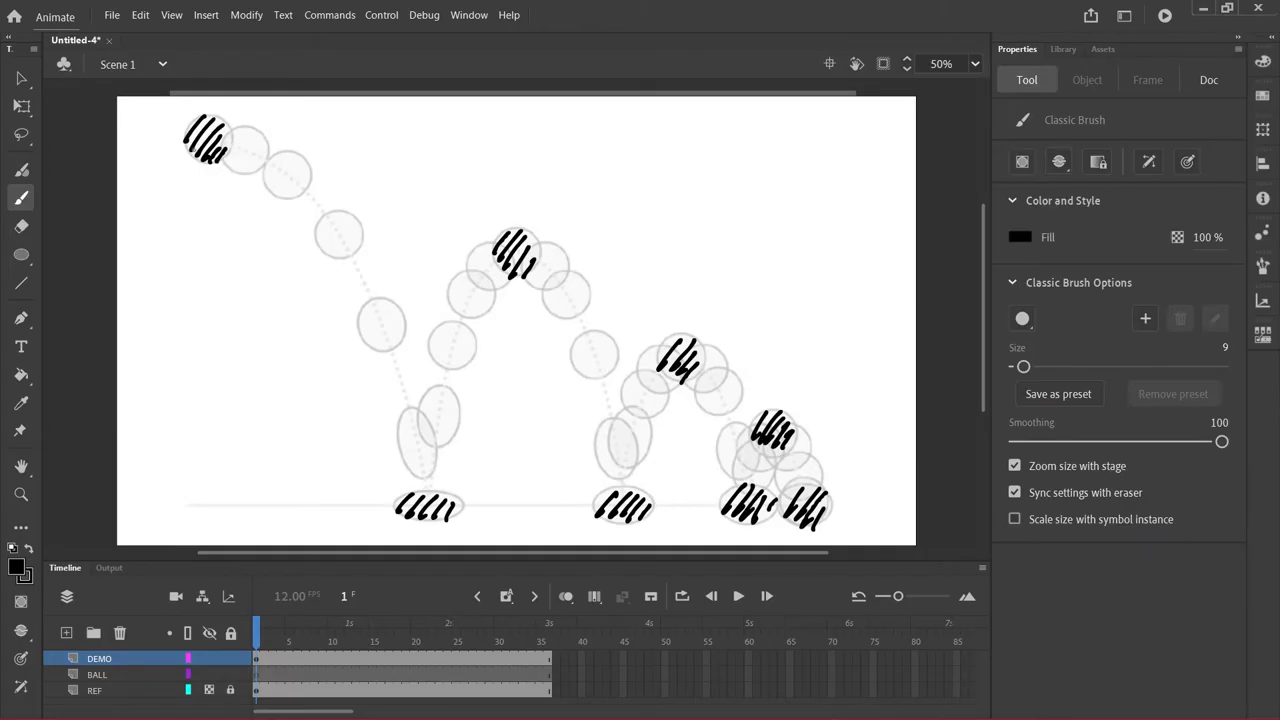
Handwrite "Start" below the first ball and, with brush pressure enabled, "end" with an arrow toward the last ball
{"action": "mouse_move", "coordinate": [178, 189]}
{"action": "left_mouse_down"}
{"action": "mouse_move", "coordinate": [164, 208]}
{"action": "mouse_move", "coordinate": [188, 212]}
{"action": "left_mouse_up"}
{"action": "left_click_drag", "start_coordinate": [180, 196], "coordinate": [221, 210]}
{"action": "left_click_drag", "start_coordinate": [224, 188], "coordinate": [232, 214]}
{"action": "left_click_drag", "start_coordinate": [224, 203], "coordinate": [236, 201]}
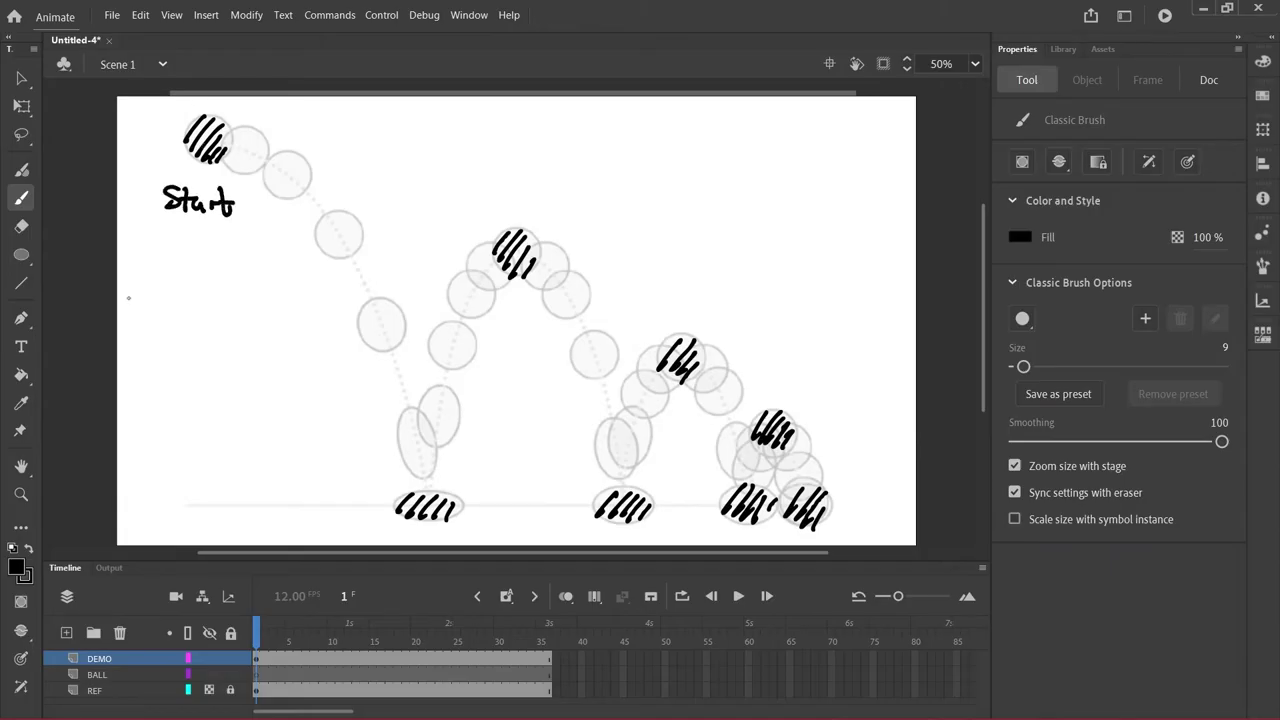
{"action": "left_click", "coordinate": [20, 658]}
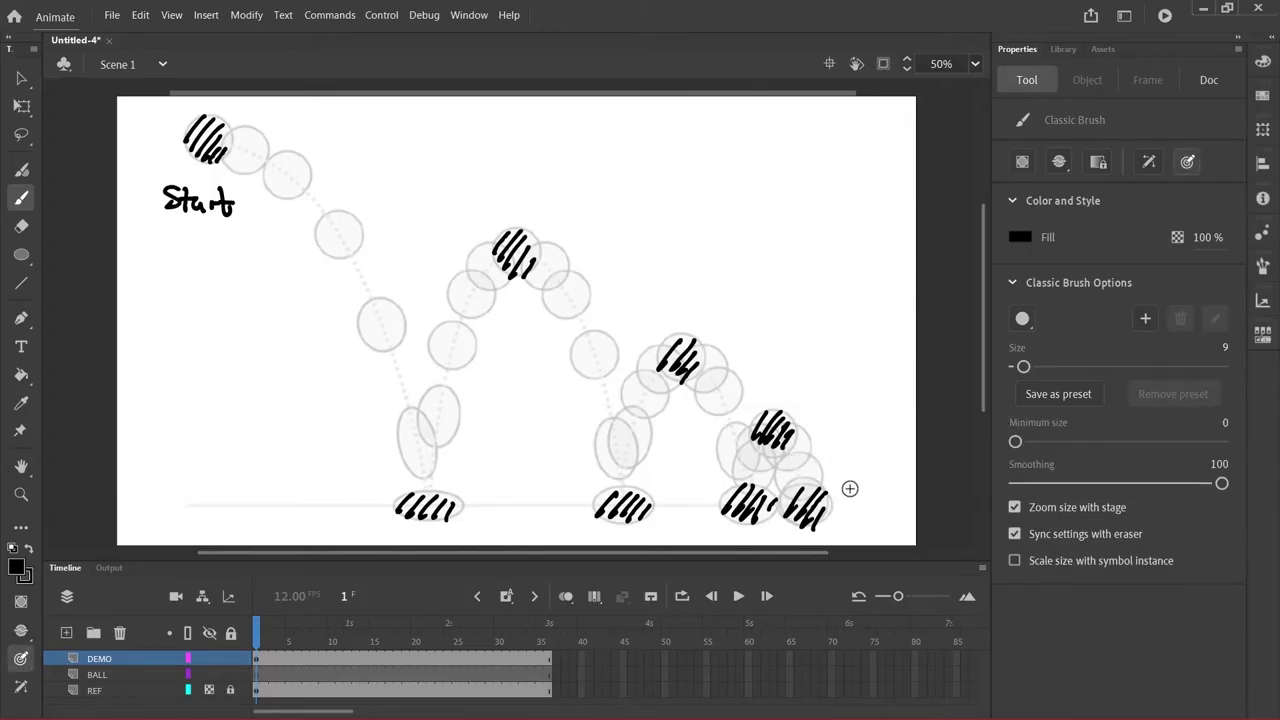
{"action": "mouse_move", "coordinate": [852, 457]}
{"action": "left_mouse_down"}
{"action": "mouse_move", "coordinate": [897, 477]}
{"action": "mouse_move", "coordinate": [856, 518]}
{"action": "mouse_move", "coordinate": [870, 516]}
{"action": "left_mouse_up"}
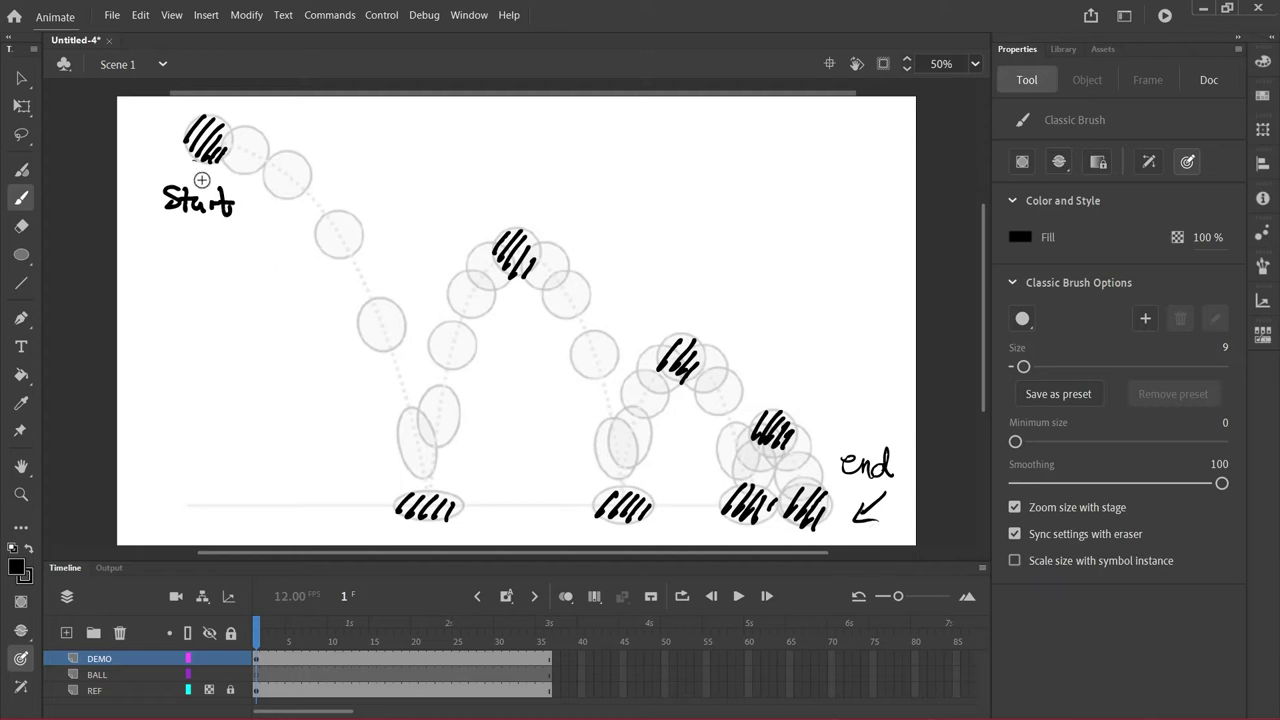
Draw an arrow from the "Start" label up to the first ball on the DEMO layer
{"action": "left_click_drag", "start_coordinate": [200, 172], "coordinate": [197, 185]}
{"action": "left_click", "coordinate": [210, 657]}
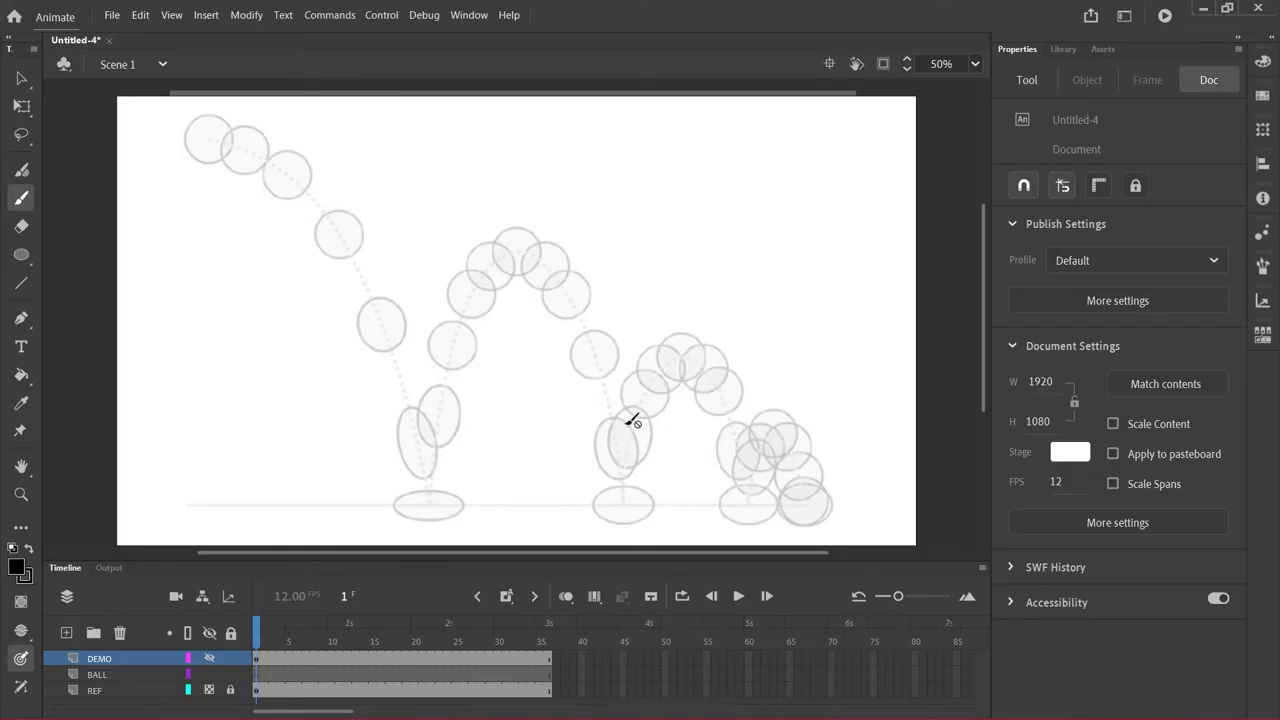
{"action": "left_click", "coordinate": [209, 658]}
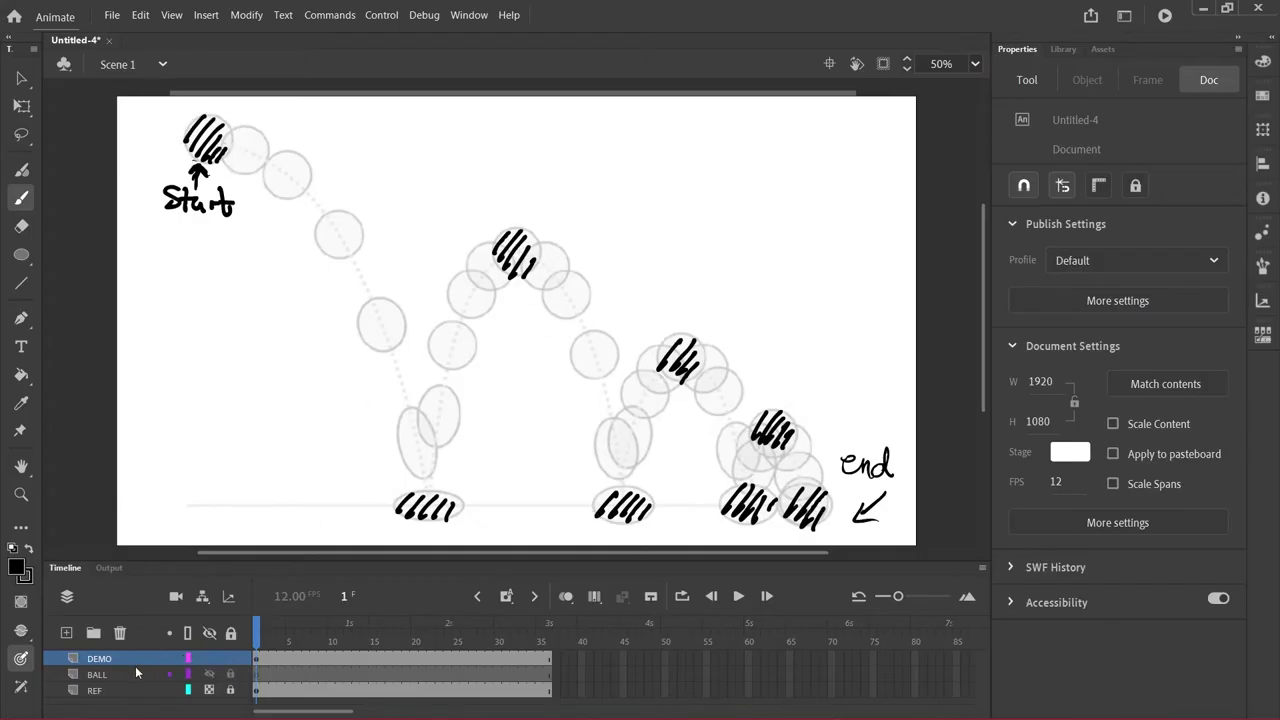
Hide the DEMO layer, keep REF visible, and make frame 1 of the BALL layer active
{"action": "left_click", "coordinate": [209, 658]}
{"action": "left_click", "coordinate": [209, 633]}
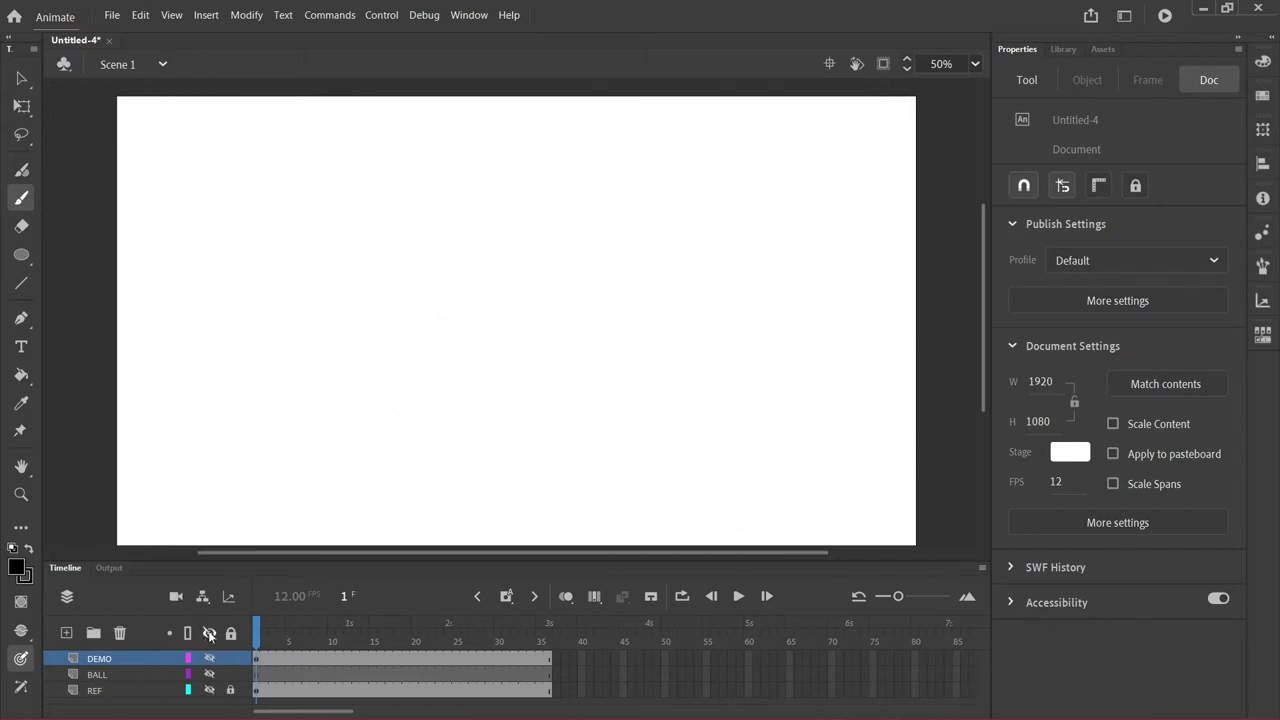
{"action": "left_click", "coordinate": [209, 633]}
{"action": "left_click", "coordinate": [210, 690]}
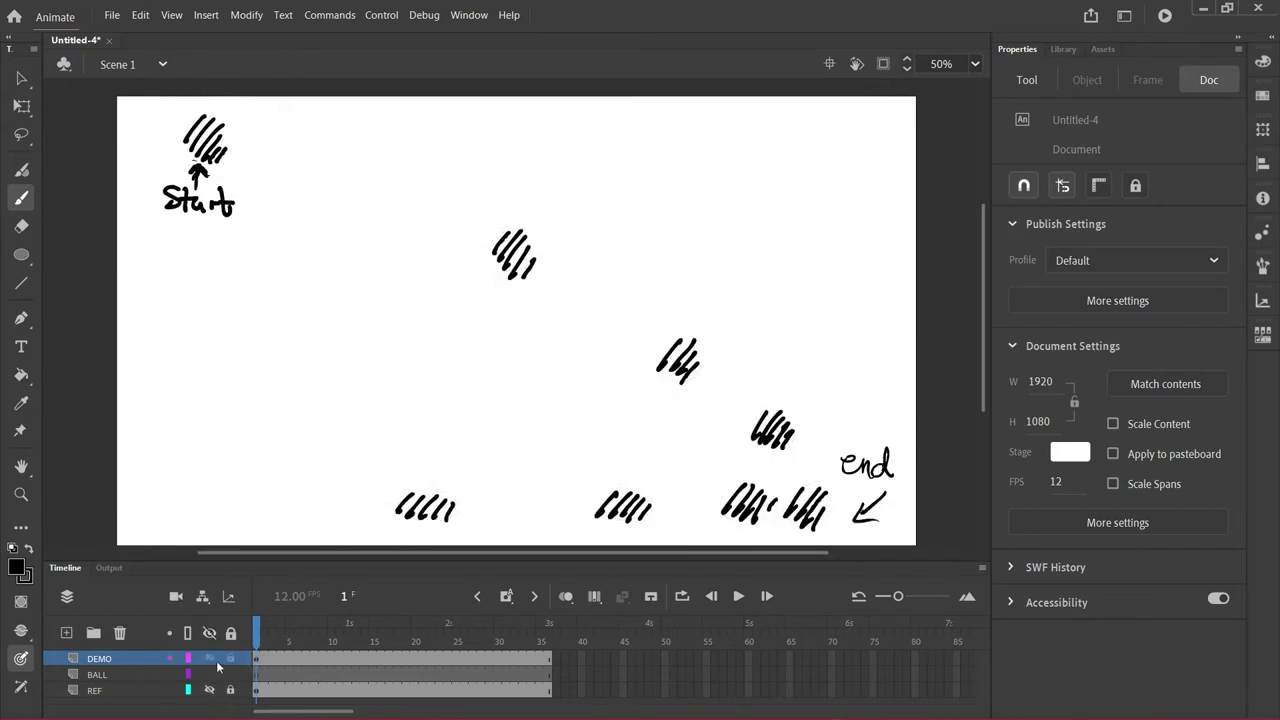
{"action": "left_click", "coordinate": [210, 690]}
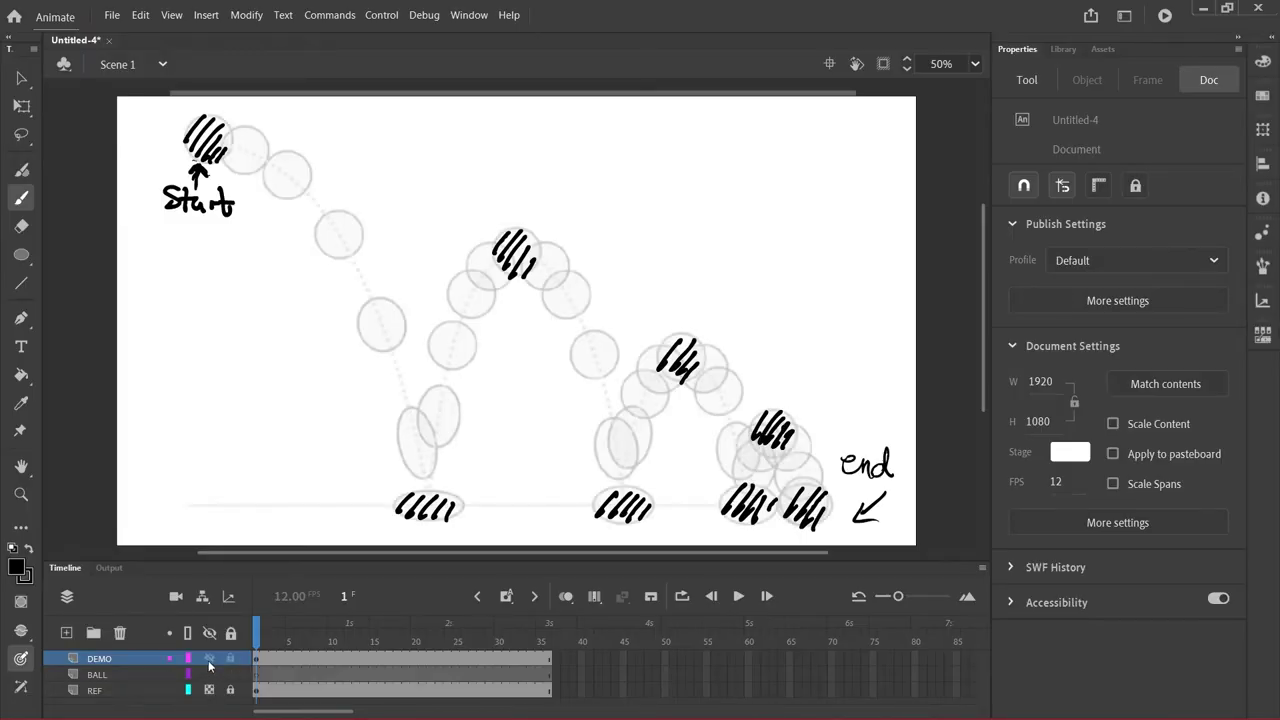
{"action": "left_click", "coordinate": [208, 660]}
{"action": "left_click", "coordinate": [163, 676]}
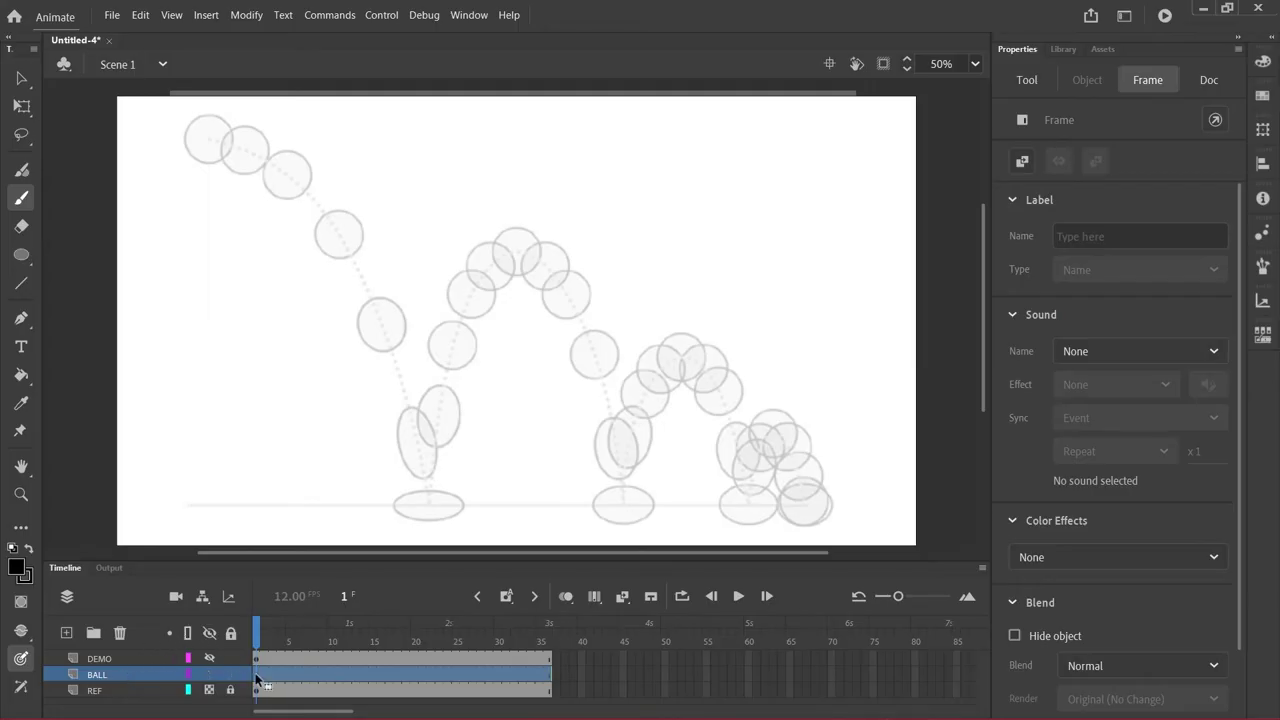
{"action": "left_click", "coordinate": [264, 642]}
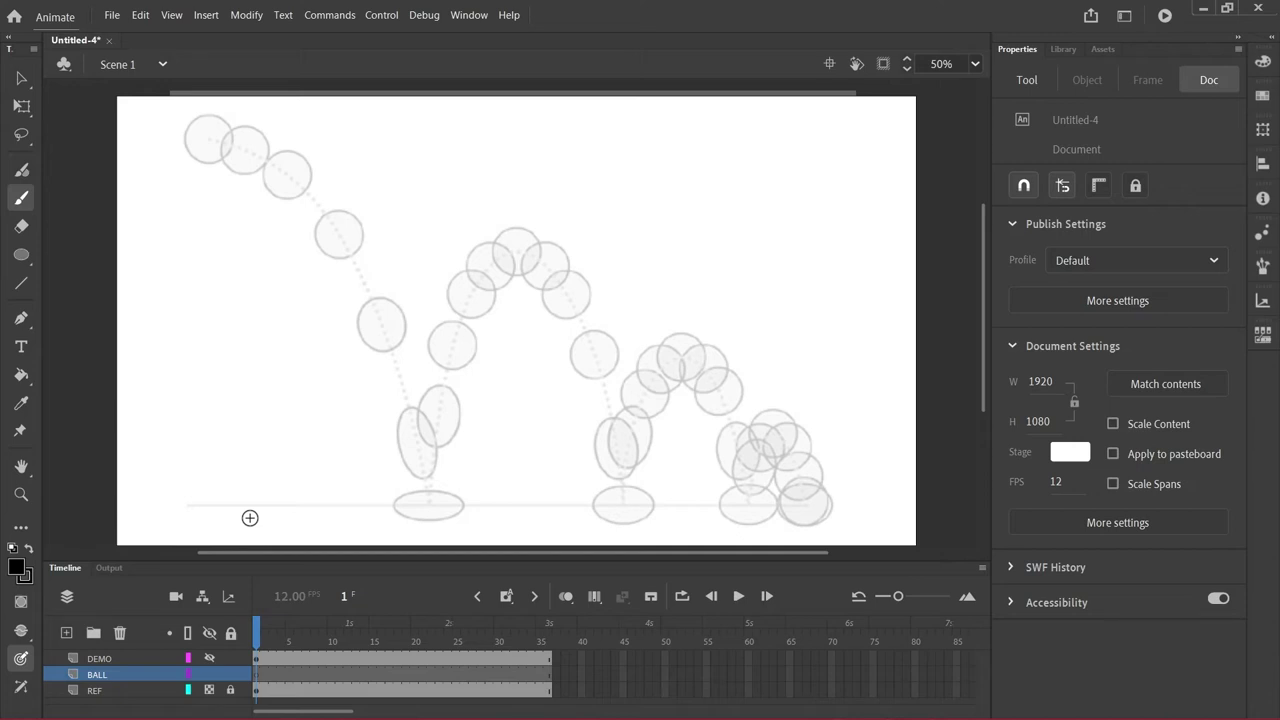
Brush a rough freehand circle over the first ball on frame 1 of the BALL layer
{"action": "key", "text": "period"}
{"action": "key", "text": "F7"}
{"action": "key", "text": "comma"}
{"action": "mouse_move", "coordinate": [225, 129]}
{"action": "left_mouse_down"}
{"action": "mouse_move", "coordinate": [205, 115]}
{"action": "mouse_move", "coordinate": [233, 132]}
{"action": "left_mouse_up"}
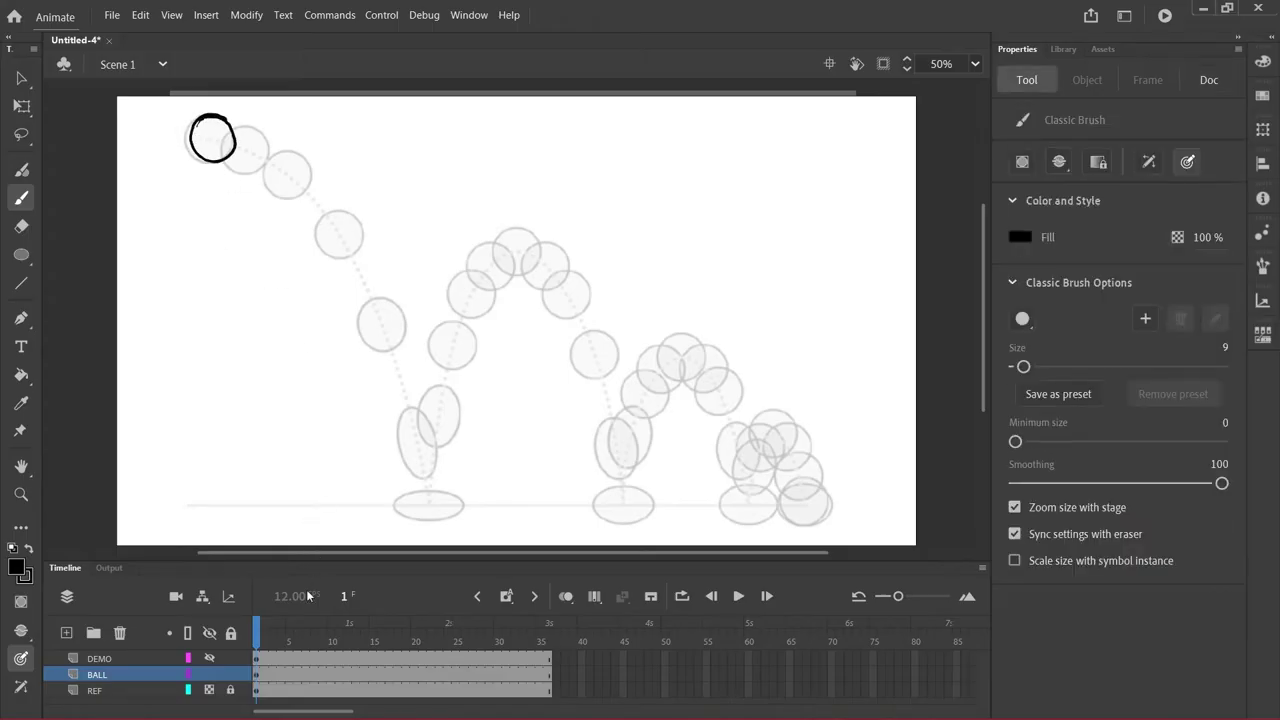
{"action": "left_click", "coordinate": [263, 637]}
{"action": "left_click_drag", "start_coordinate": [265, 635], "coordinate": [273, 637]}
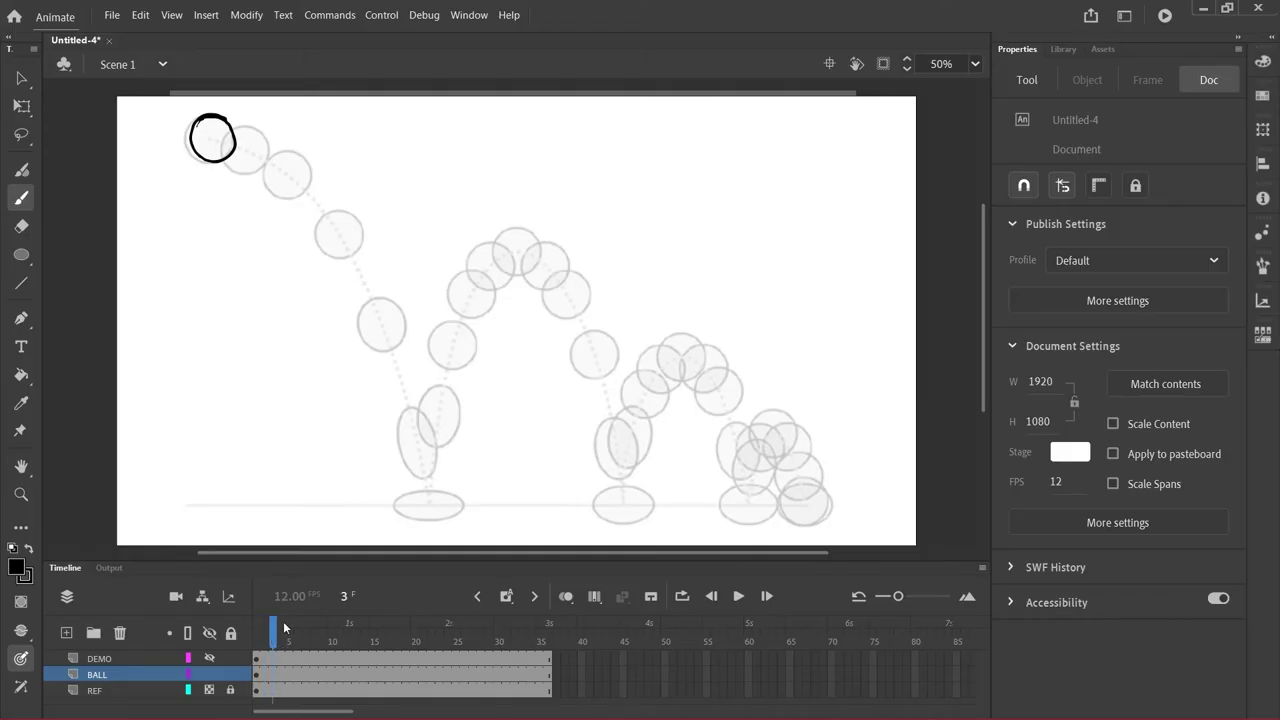
Try ending the brushed ball's exposure with a blank keyframe at frame 4 of the BALL layer
{"action": "key", "text": "F7"}
{"action": "left_click", "coordinate": [259, 631]}
{"action": "left_click", "coordinate": [276, 643]}
{"action": "left_click", "coordinate": [258, 674]}
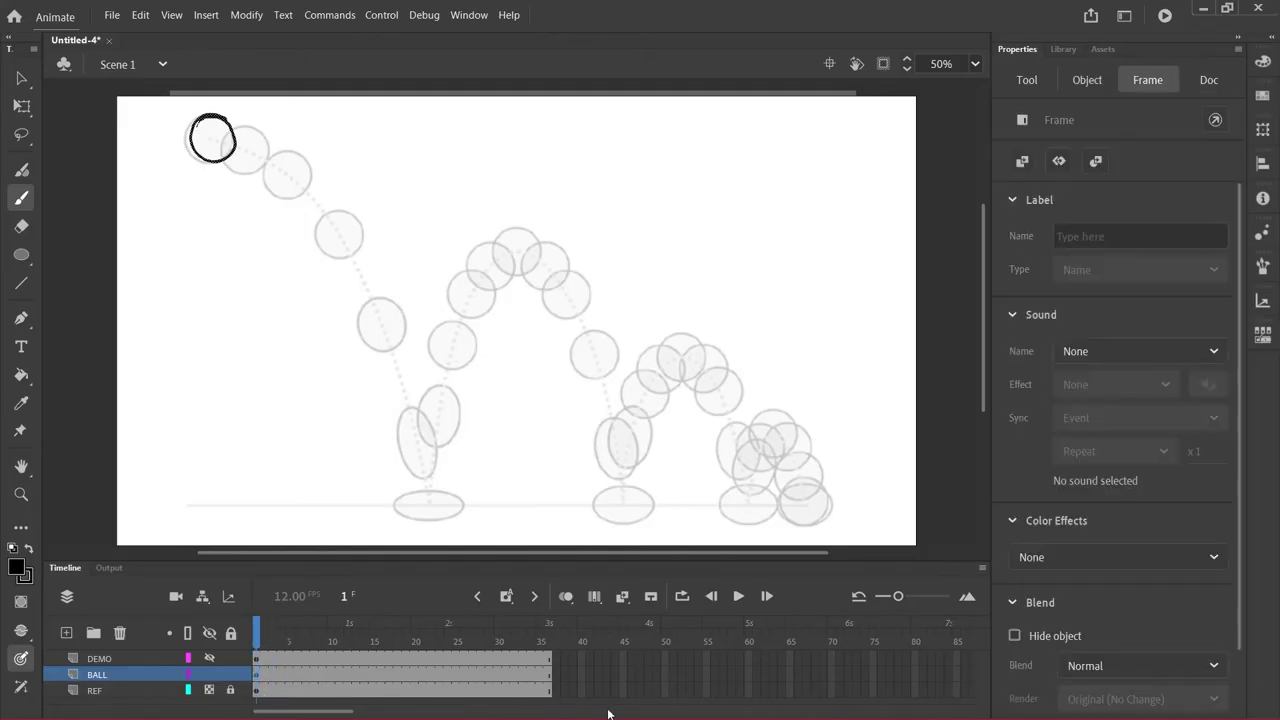
{"action": "left_click", "coordinate": [282, 630]}
{"action": "left_click", "coordinate": [285, 612]}
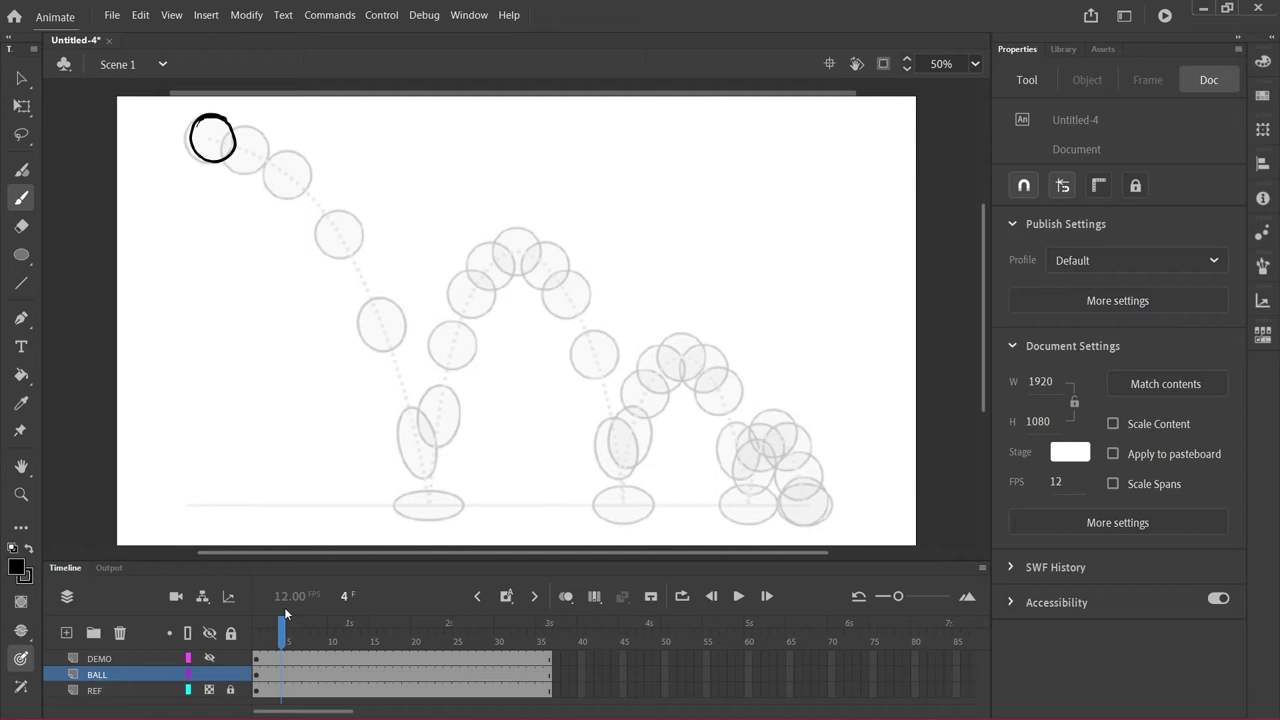
{"action": "key", "text": "F6"}
{"action": "key", "text": "ctrl+z"}
{"action": "key", "text": "F7"}
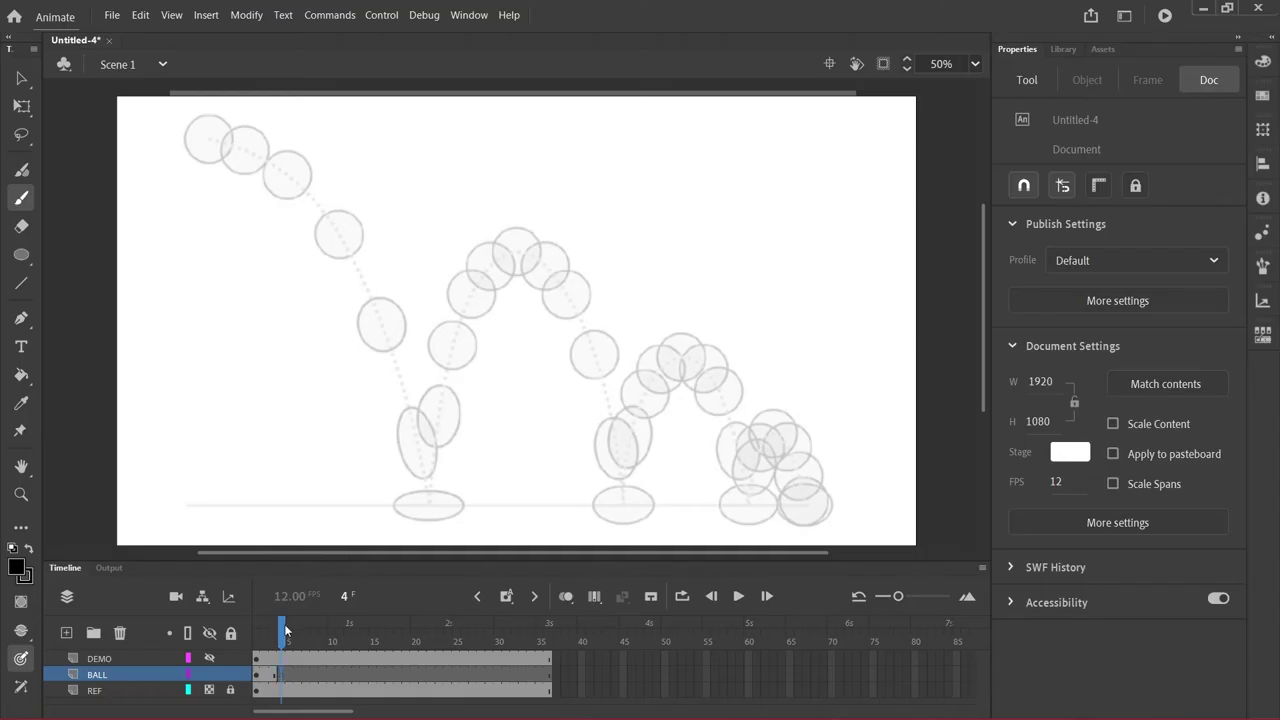
Scrub and play the opening frames to check the brushed ball against the blank keyframe
{"action": "key", "text": "period"}
{"action": "key", "text": "period"}
{"action": "key", "text": "period"}
{"action": "key", "text": "period"}
{"action": "left_click_drag", "start_coordinate": [315, 636], "coordinate": [284, 636]}
{"action": "left_click_drag", "start_coordinate": [284, 638], "coordinate": [268, 640]}
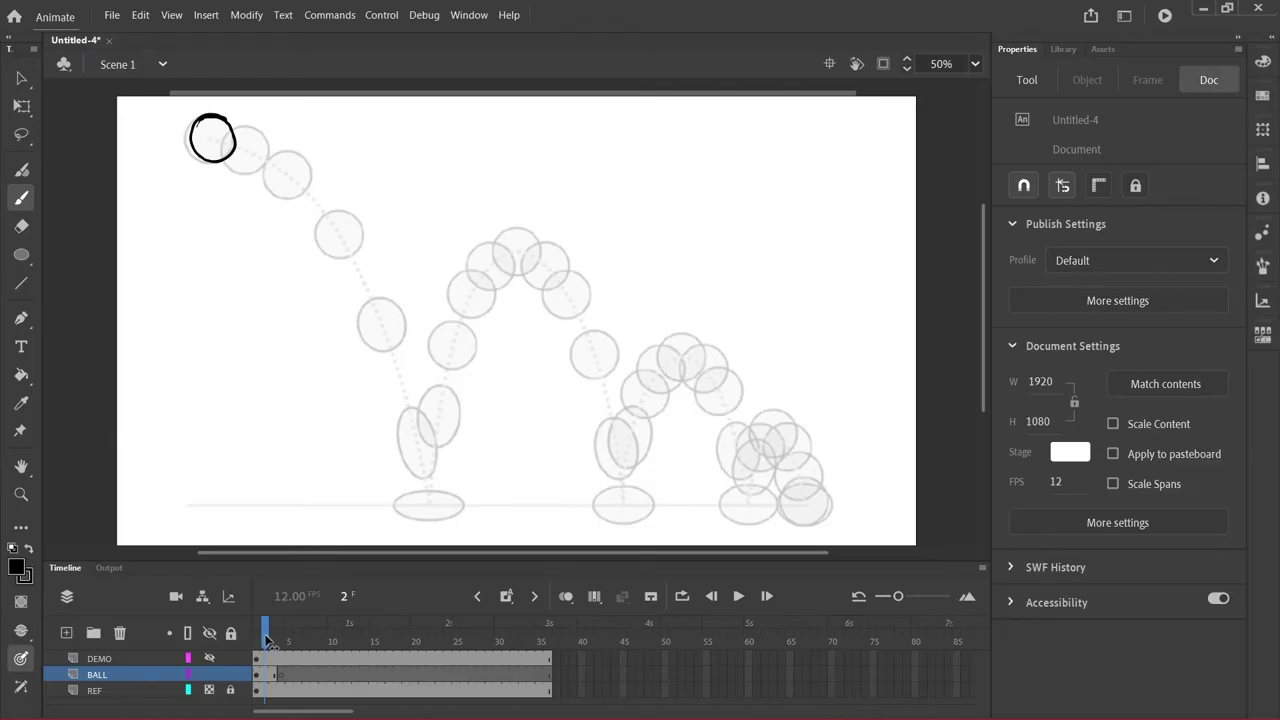
{"action": "mouse_move", "coordinate": [267, 640]}
{"action": "left_mouse_down"}
{"action": "mouse_move", "coordinate": [283, 640]}
{"action": "mouse_move", "coordinate": [271, 641]}
{"action": "left_mouse_up"}
{"action": "key", "text": "Return"}
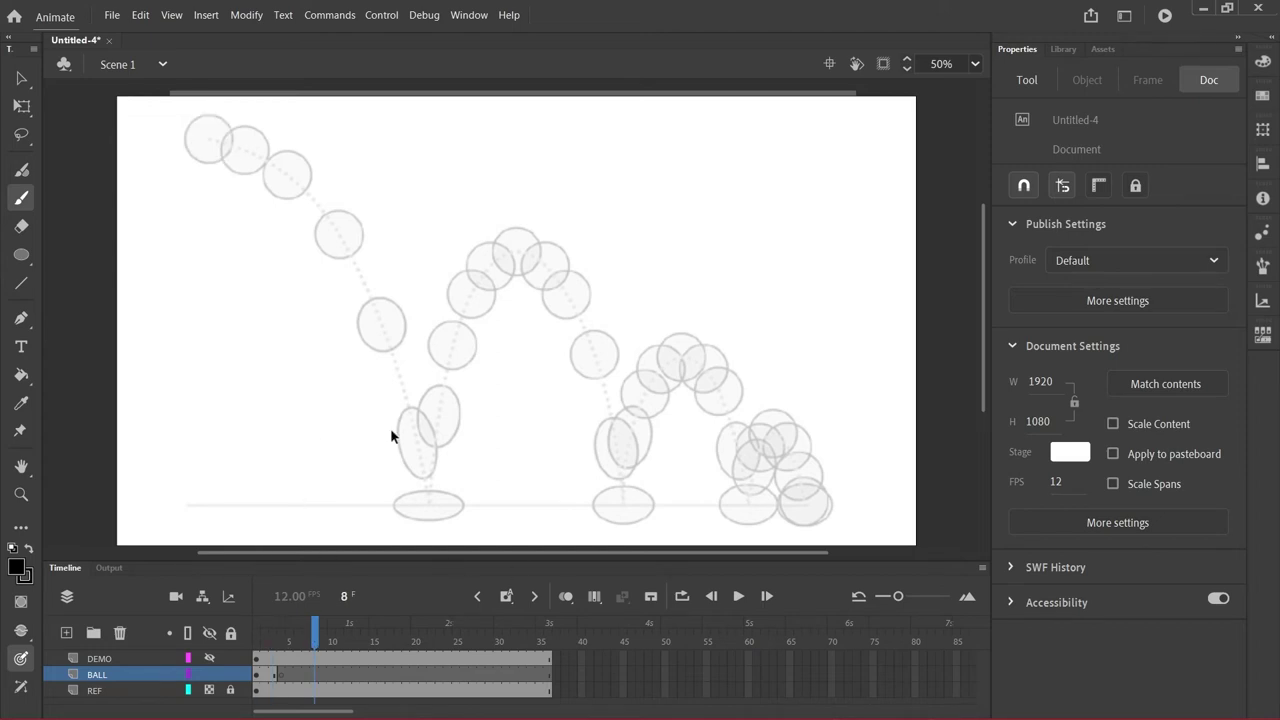
{"action": "key", "text": "Return"}
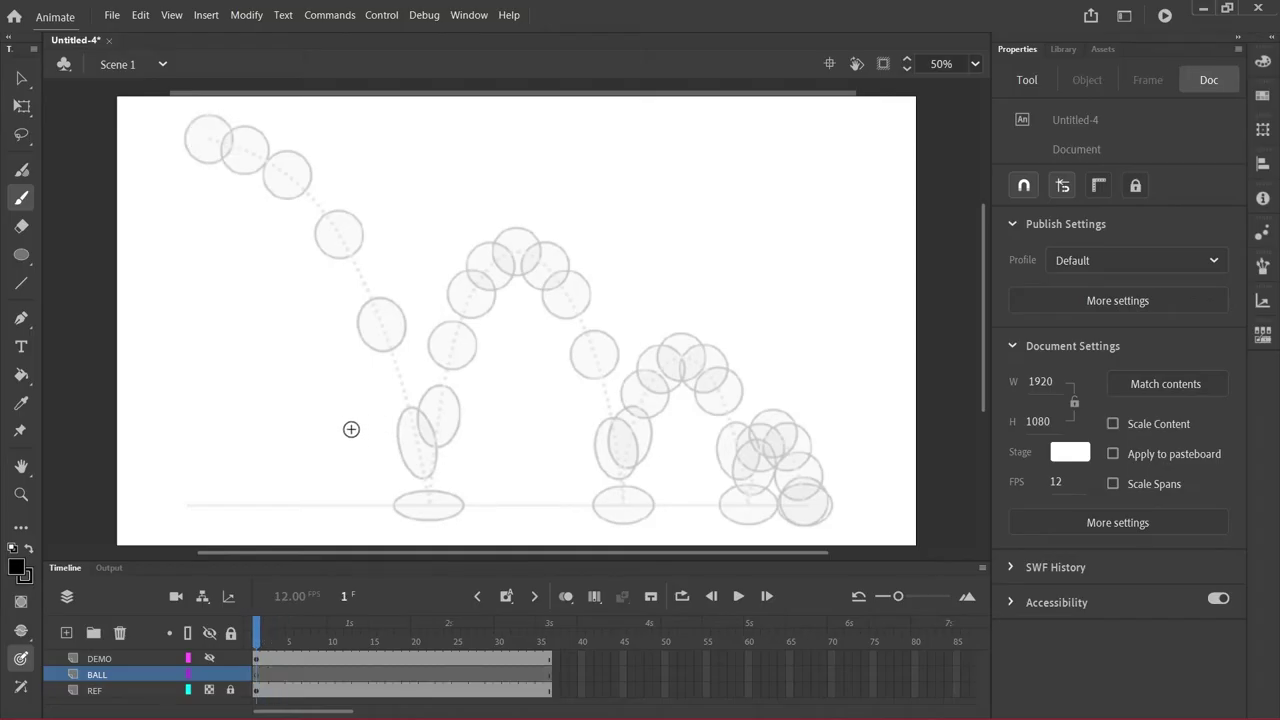
With the Oval tool set to no fill and a black stroke, outline the first ball on frame 1 of BALL
{"action": "left_click", "coordinate": [21, 254]}
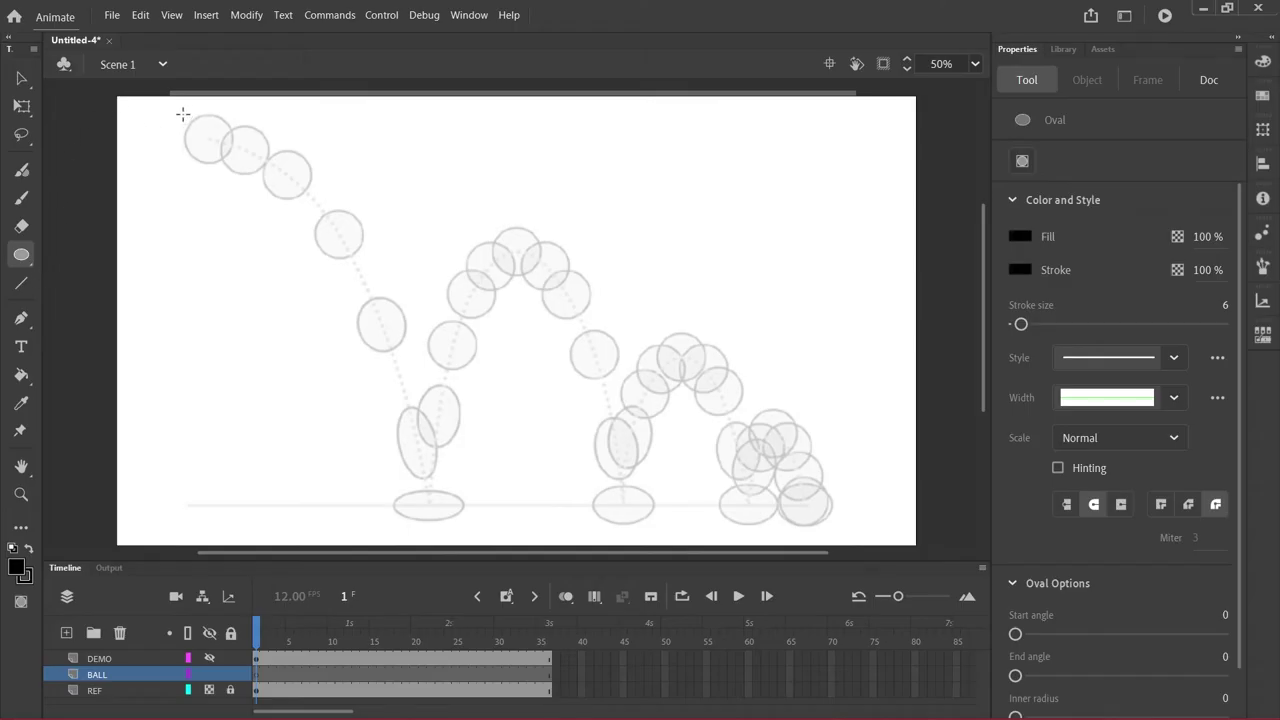
{"action": "left_click_drag", "start_coordinate": [183, 113], "coordinate": [232, 158]}
{"action": "key", "text": "ctrl+z"}
{"action": "left_click", "coordinate": [1020, 236]}
{"action": "left_click", "coordinate": [984, 256]}
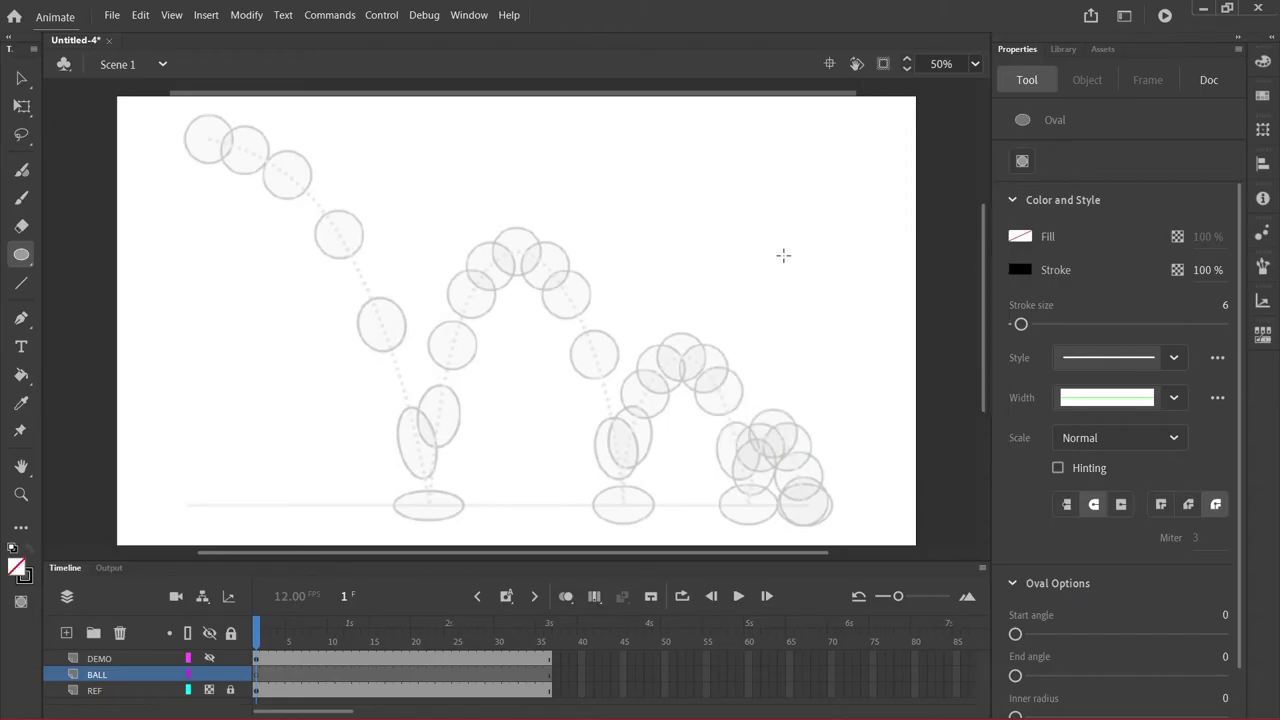
{"action": "left_click_drag", "start_coordinate": [186, 118], "coordinate": [231, 163]}
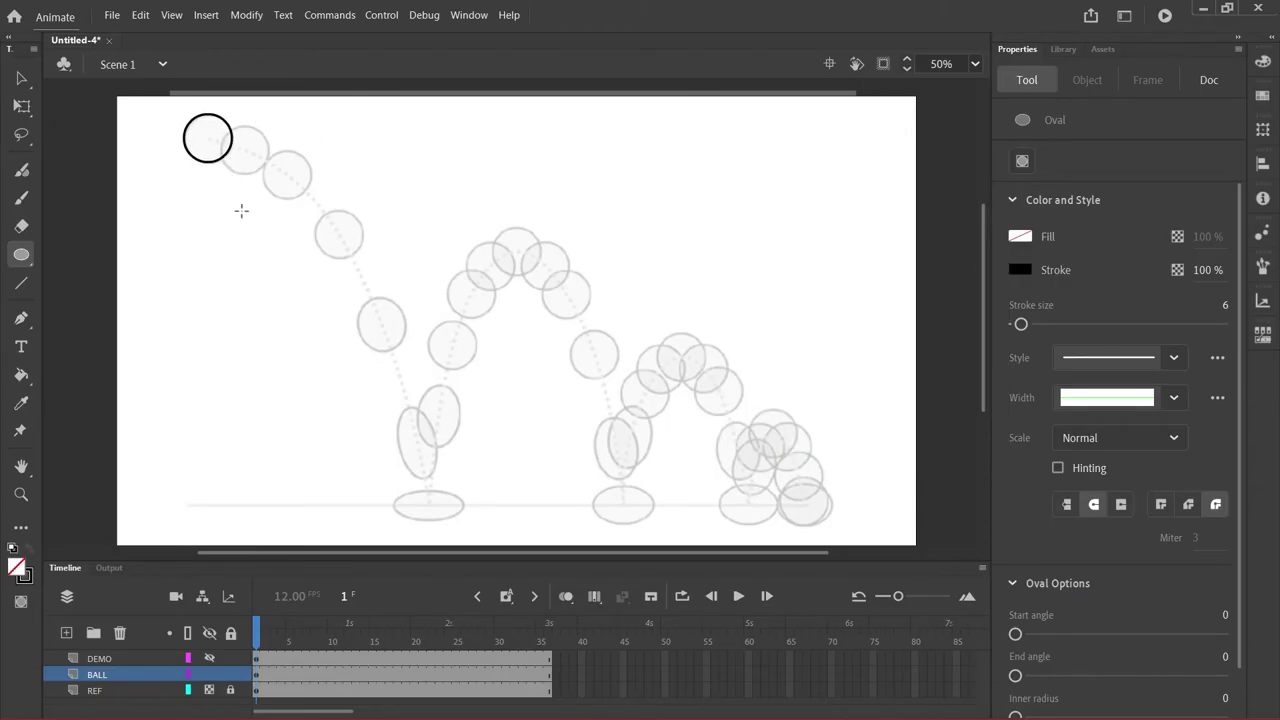
Play the timeline, go to frame 36, and briefly show the DEMO marks to examine the end pose
{"action": "mouse_move", "coordinate": [260, 632]}
{"action": "left_mouse_down"}
{"action": "mouse_move", "coordinate": [556, 648]}
{"action": "mouse_move", "coordinate": [276, 642]}
{"action": "left_mouse_up"}
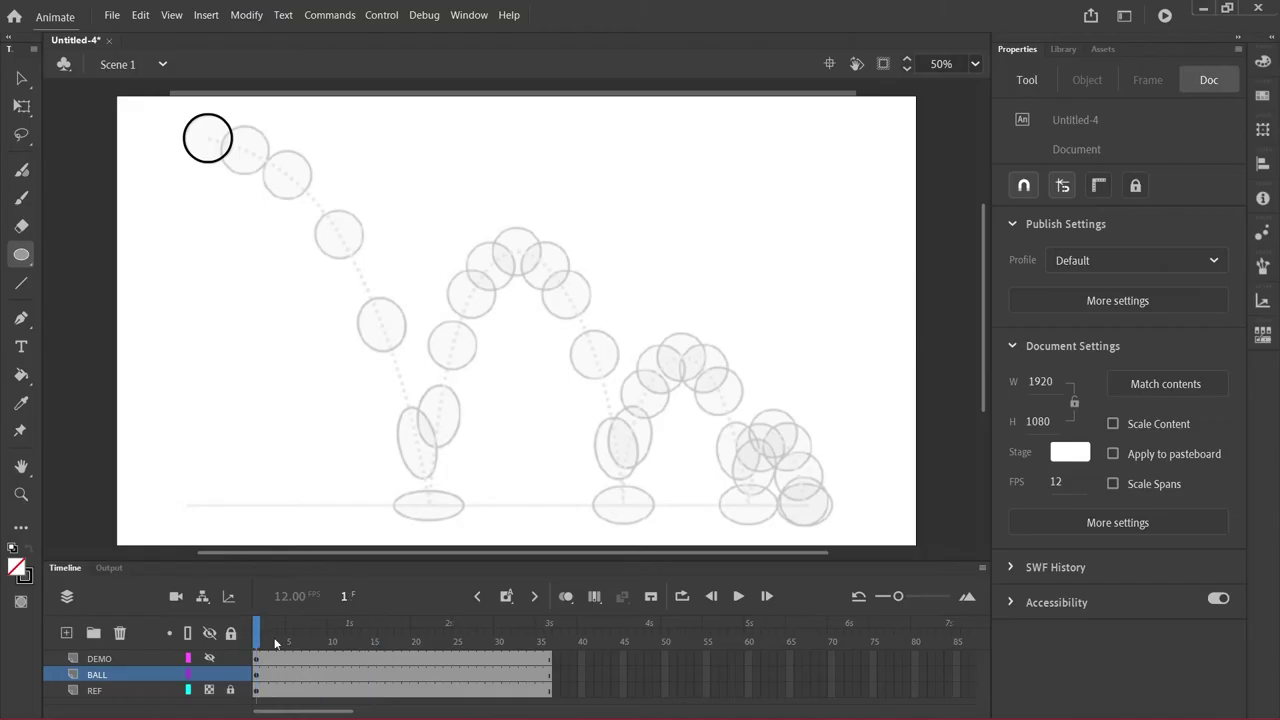
{"action": "left_click", "coordinate": [739, 597]}
{"action": "left_click", "coordinate": [550, 630]}
{"action": "left_click", "coordinate": [210, 658]}
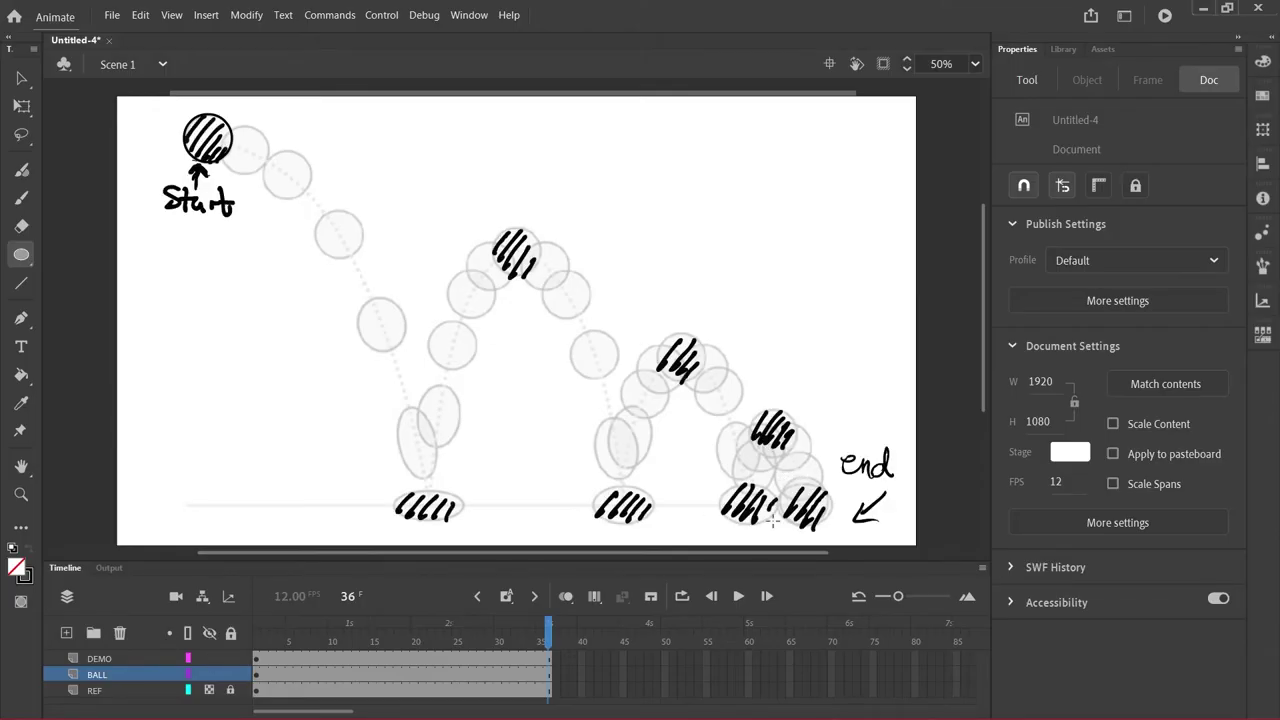
{"action": "left_click", "coordinate": [210, 632]}
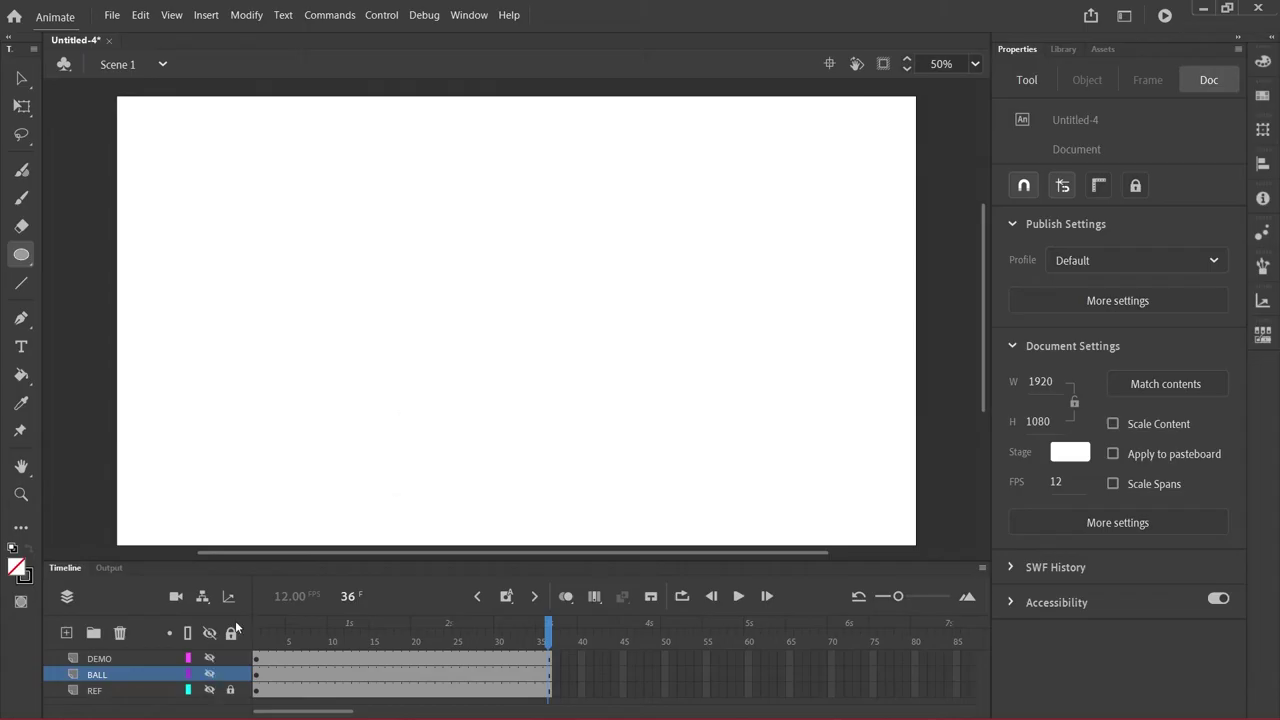
{"action": "left_click", "coordinate": [210, 632]}
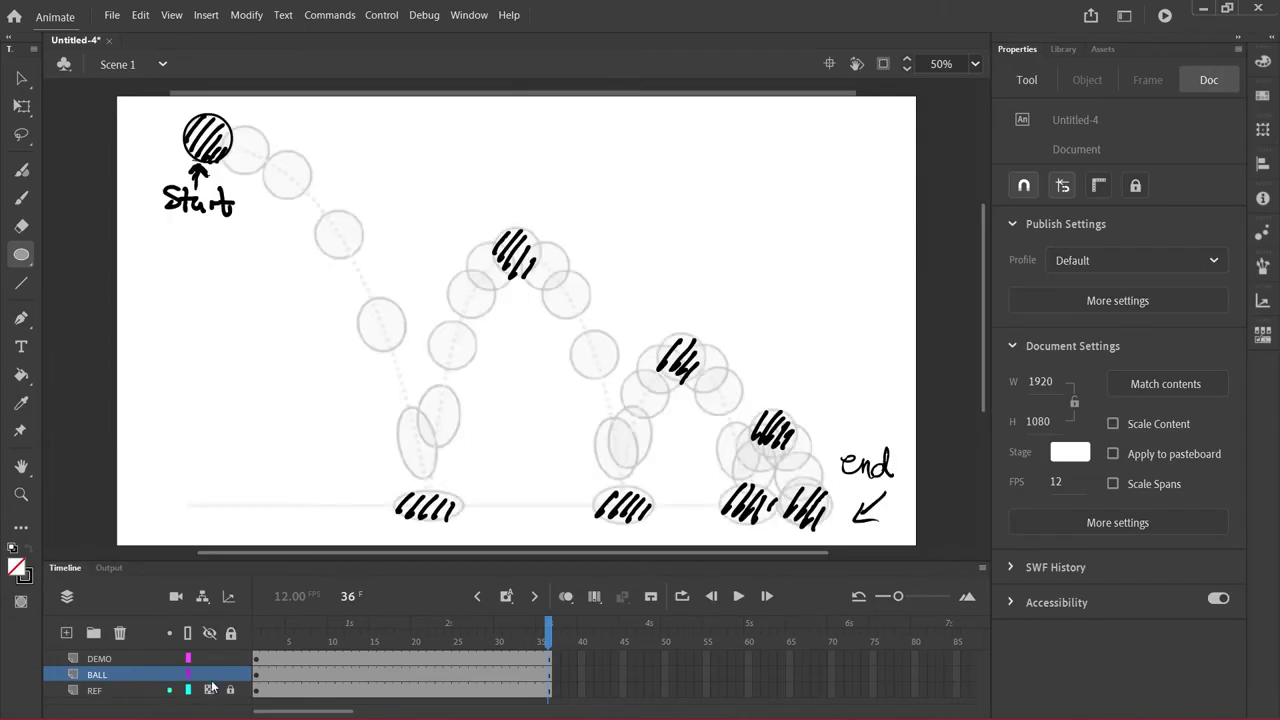
{"action": "left_click", "coordinate": [209, 658]}
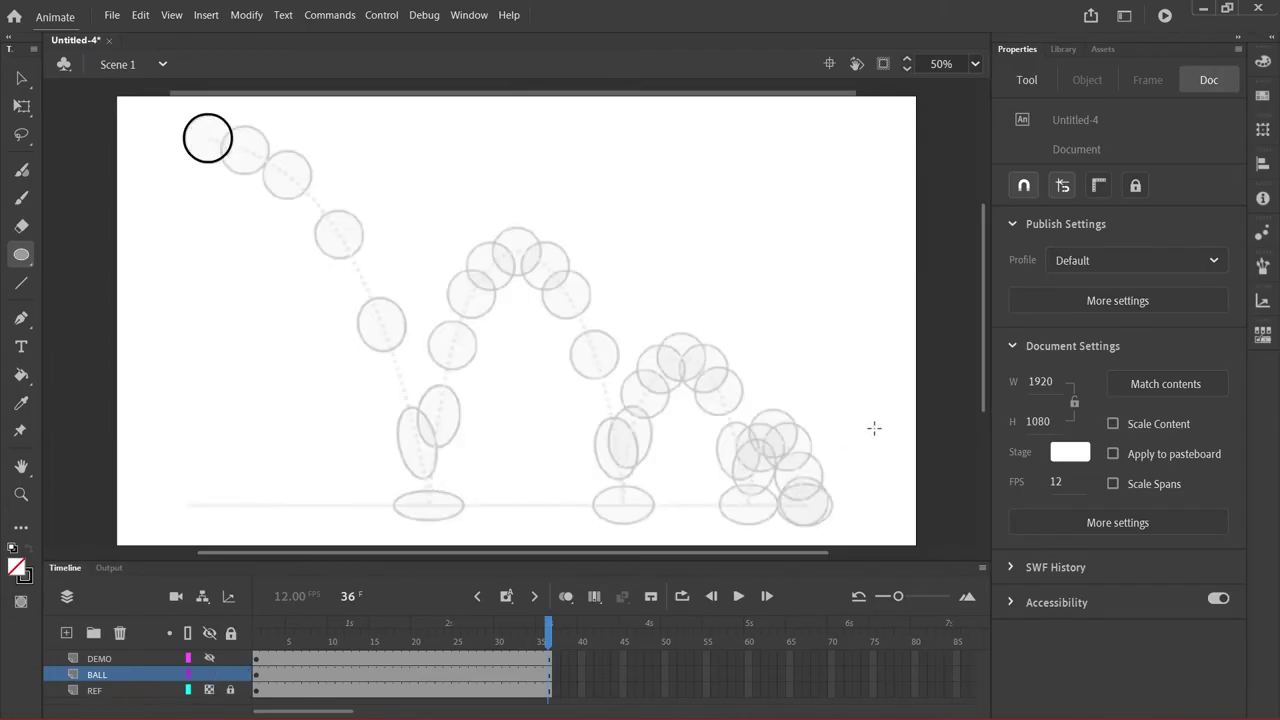
Try outlining the final resting ball on frame 36 of BALL while the first ball's outline is still present
{"action": "left_click", "coordinate": [552, 676]}
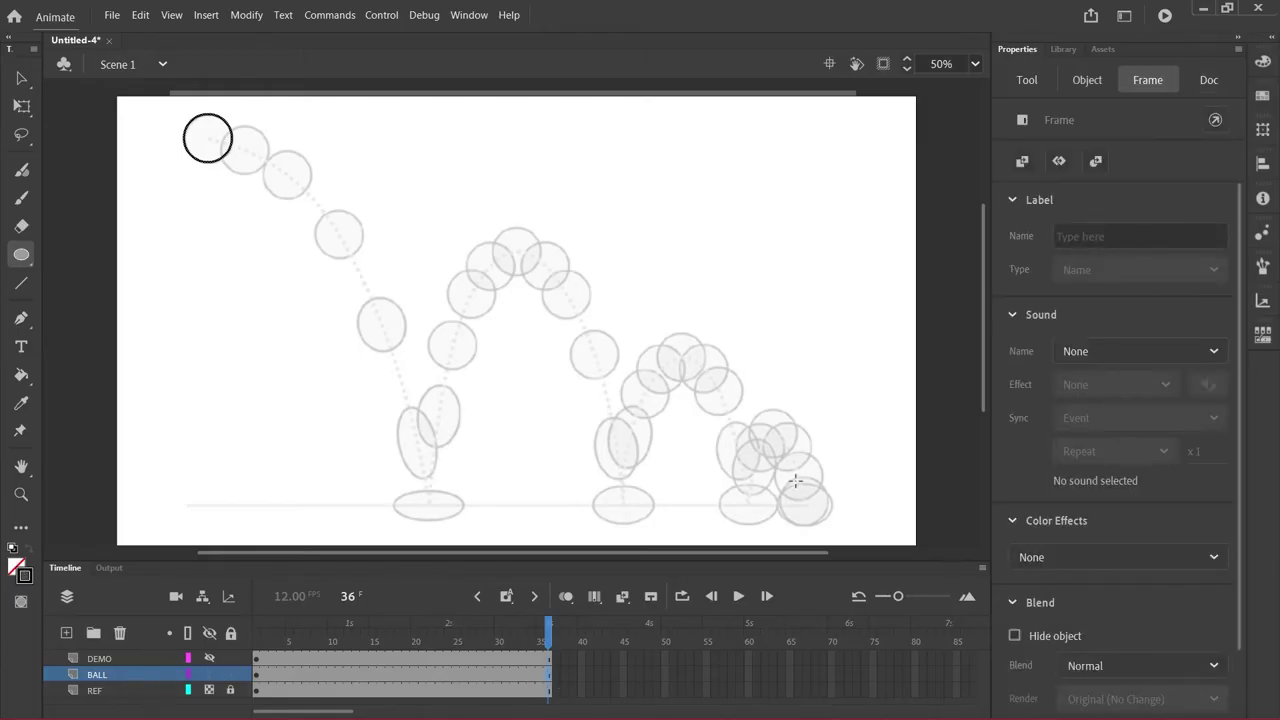
{"action": "left_click_drag", "start_coordinate": [780, 478], "coordinate": [831, 524]}
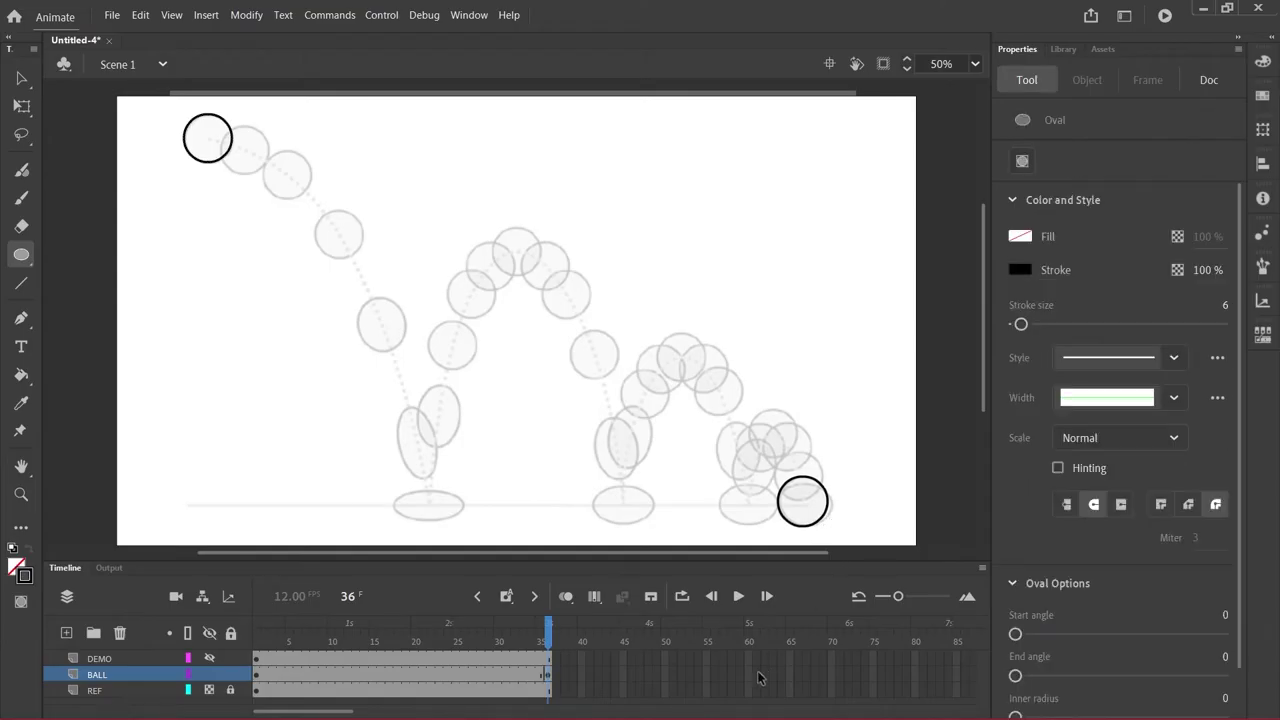
{"action": "mouse_move", "coordinate": [549, 630]}
{"action": "left_mouse_down"}
{"action": "mouse_move", "coordinate": [265, 625]}
{"action": "mouse_move", "coordinate": [549, 630]}
{"action": "left_mouse_up"}
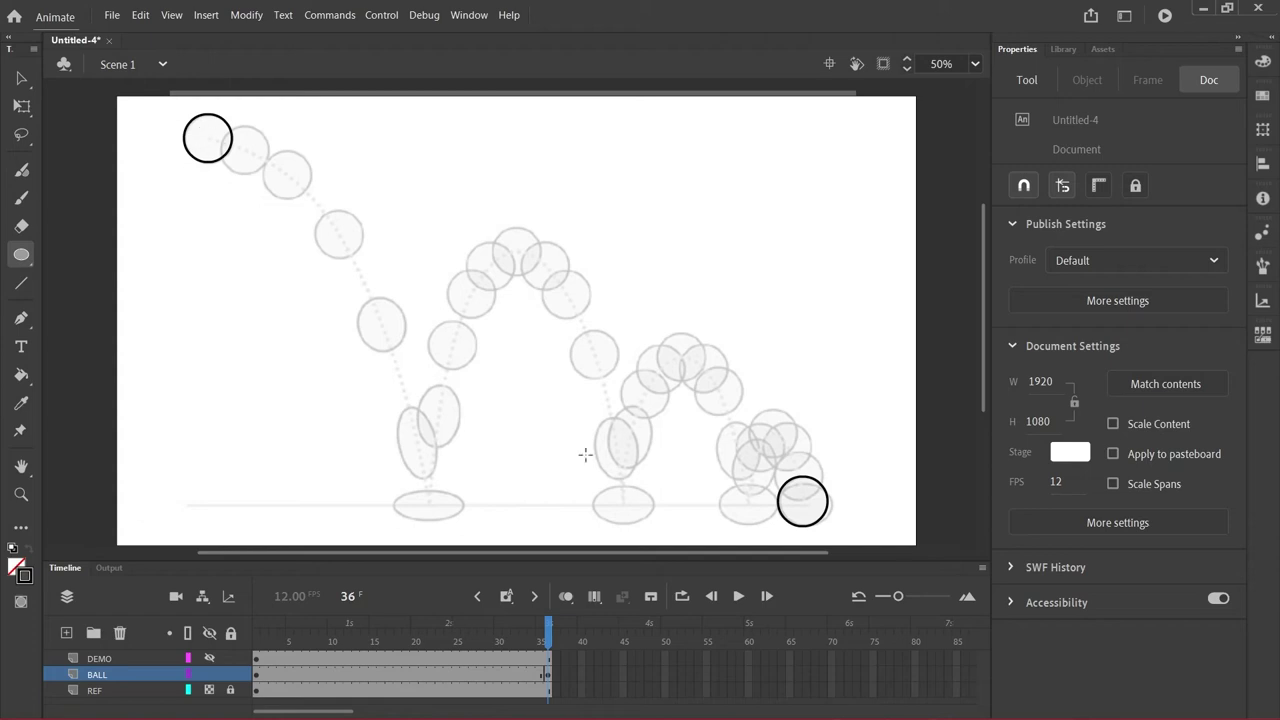
Insert a blank keyframe at frame 36 of BALL and outline the final resting ball with the Oval tool
{"action": "key", "text": "F7"}
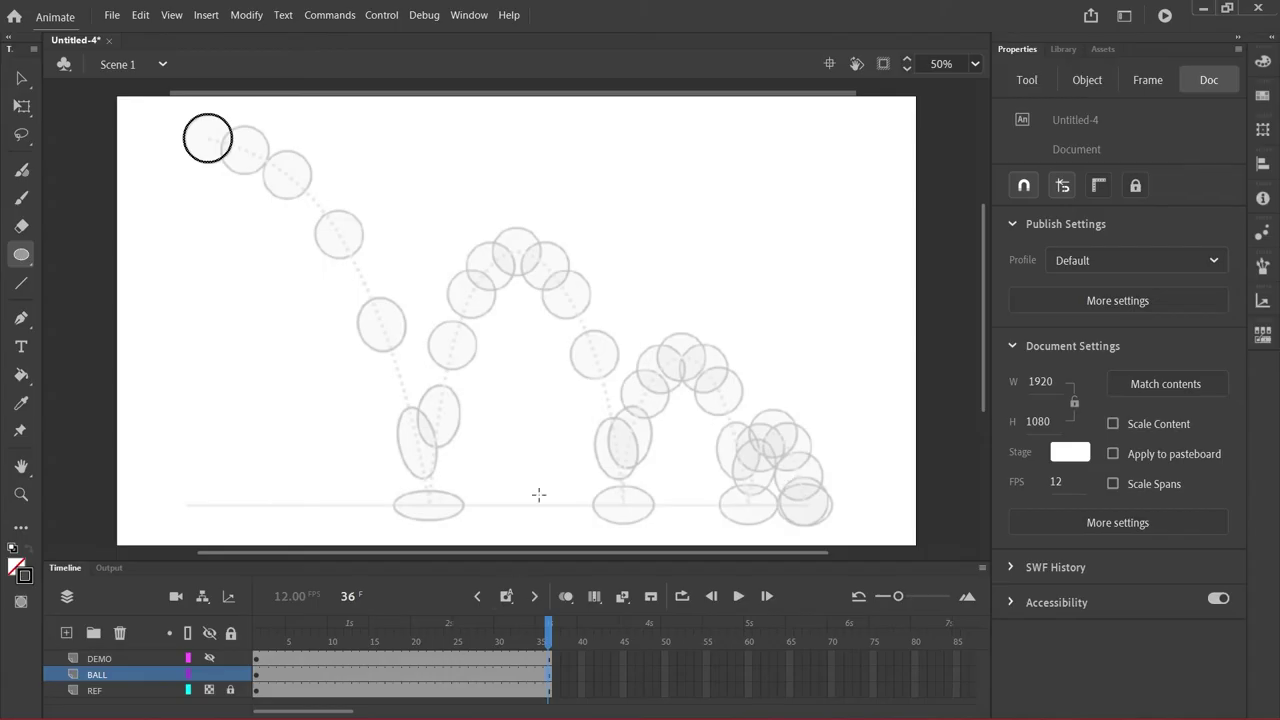
{"action": "left_click_drag", "start_coordinate": [626, 498], "coordinate": [672, 520]}
{"action": "key", "text": "ctrl+z"}
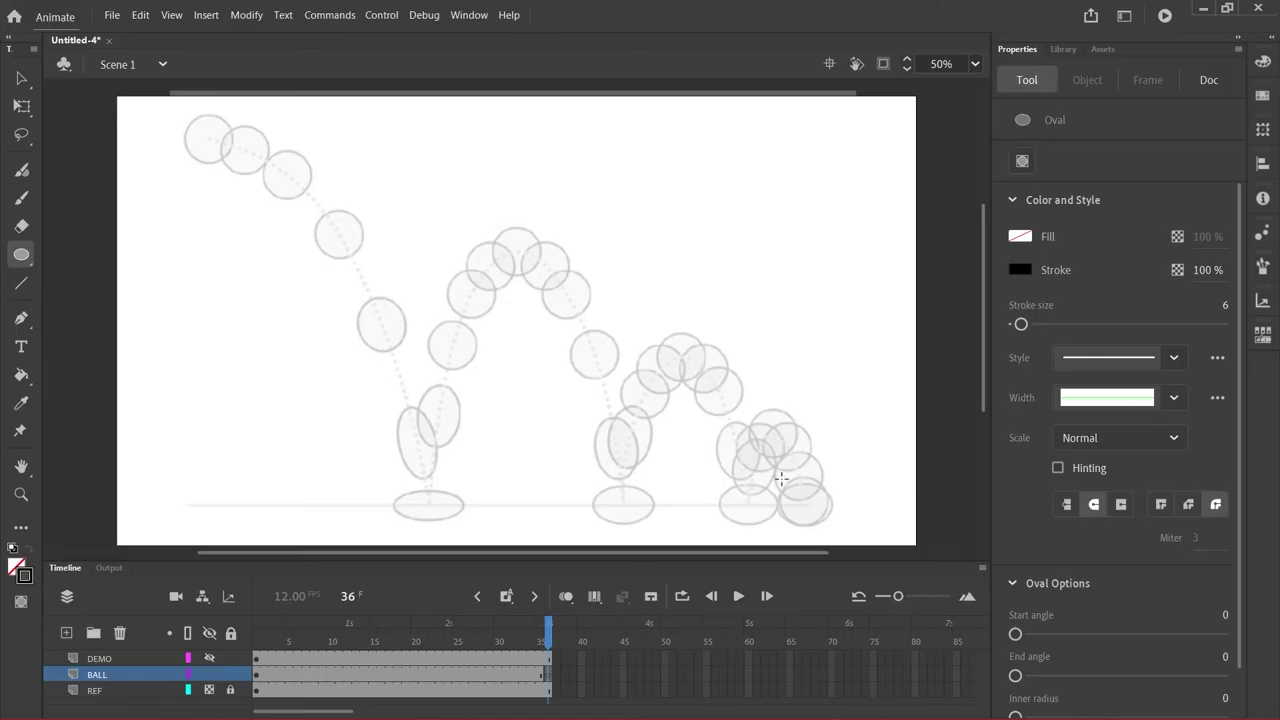
{"action": "left_click_drag", "start_coordinate": [778, 474], "coordinate": [829, 526]}
{"action": "mouse_move", "coordinate": [543, 630]}
{"action": "left_mouse_down"}
{"action": "mouse_move", "coordinate": [517, 629]}
{"action": "mouse_move", "coordinate": [551, 630]}
{"action": "left_mouse_up"}
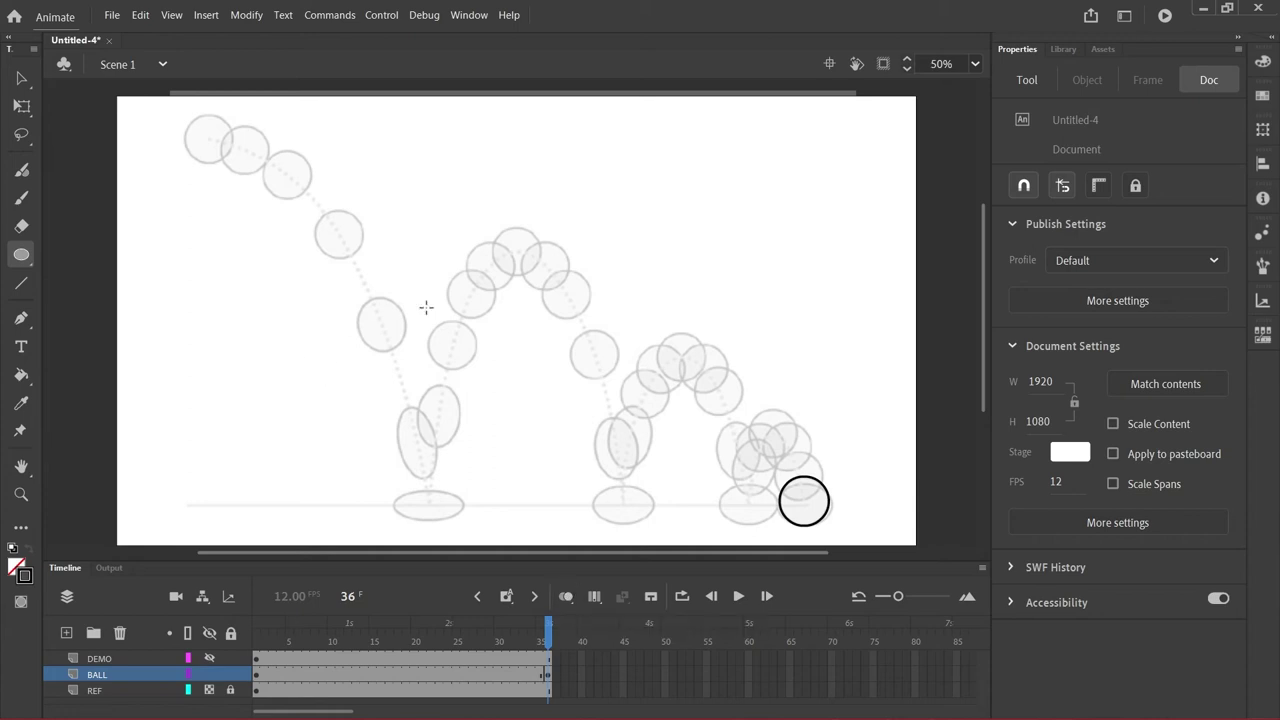
{"action": "left_click", "coordinate": [683, 353]}
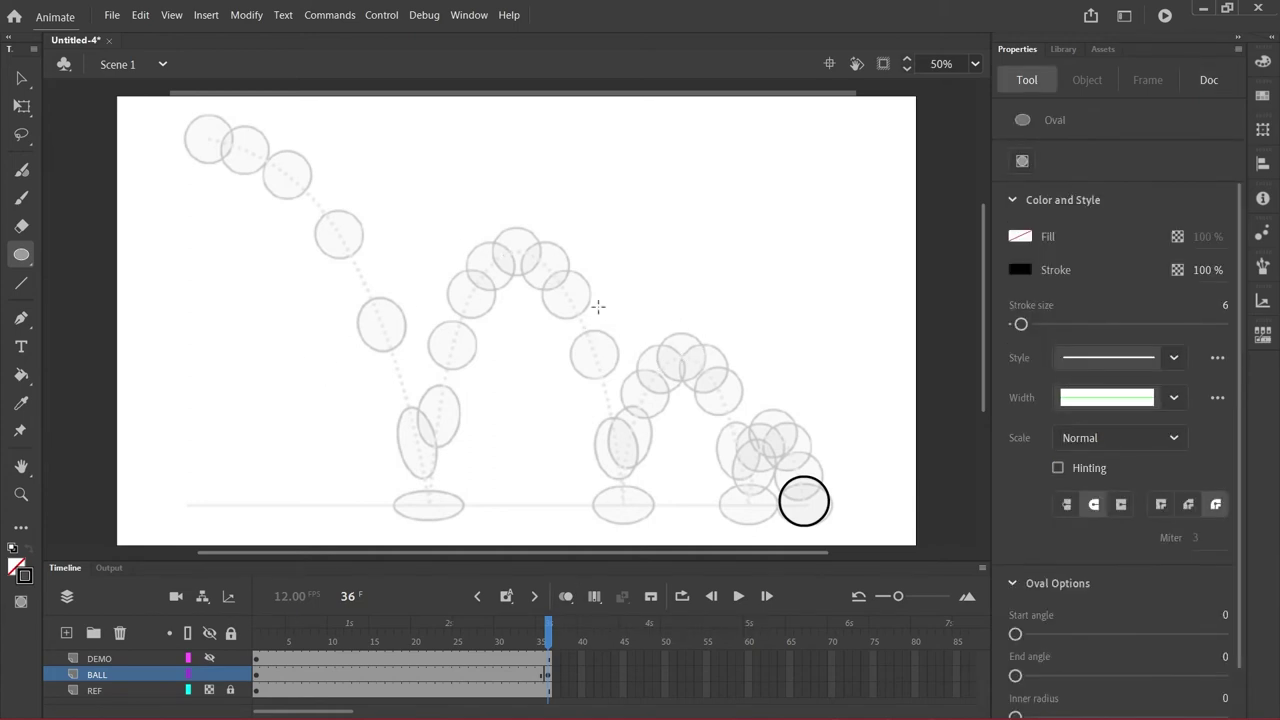
Scrub back to frame 1 and play the timeline to review the timing between the start and end poses
{"action": "left_click", "coordinate": [508, 630]}
{"action": "left_click_drag", "start_coordinate": [508, 630], "coordinate": [255, 630]}
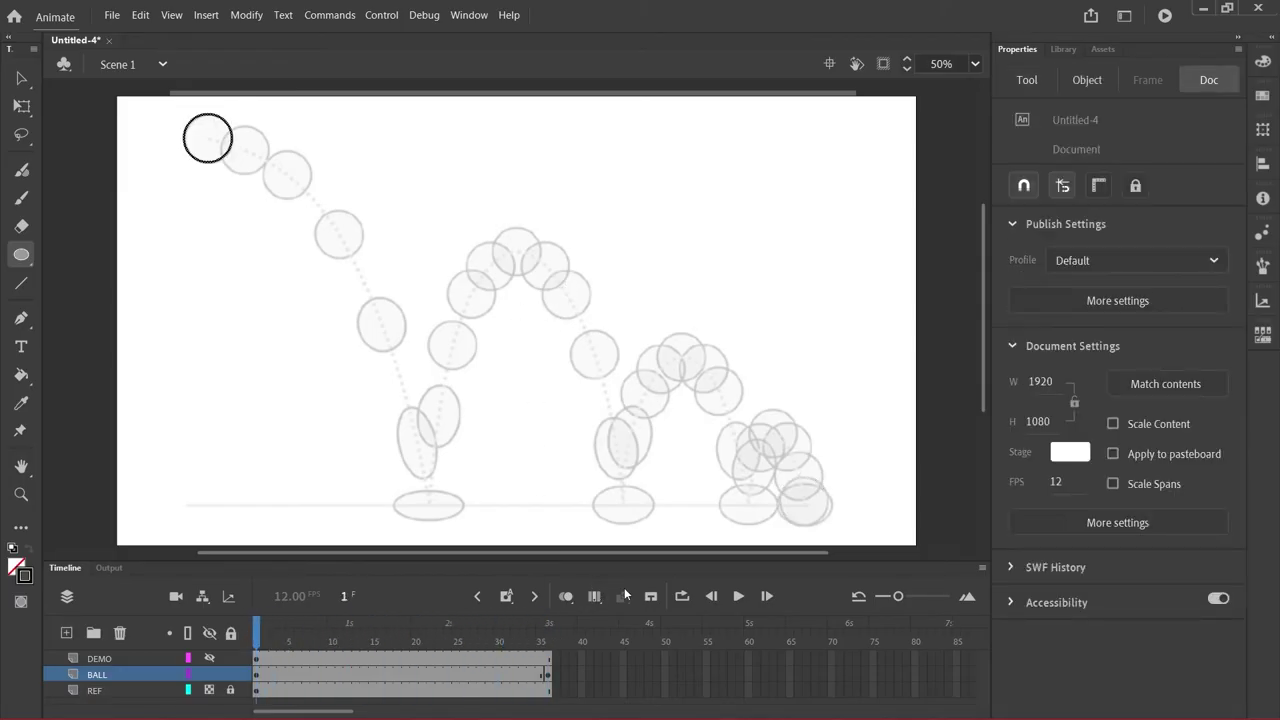
{"action": "left_click", "coordinate": [741, 596]}
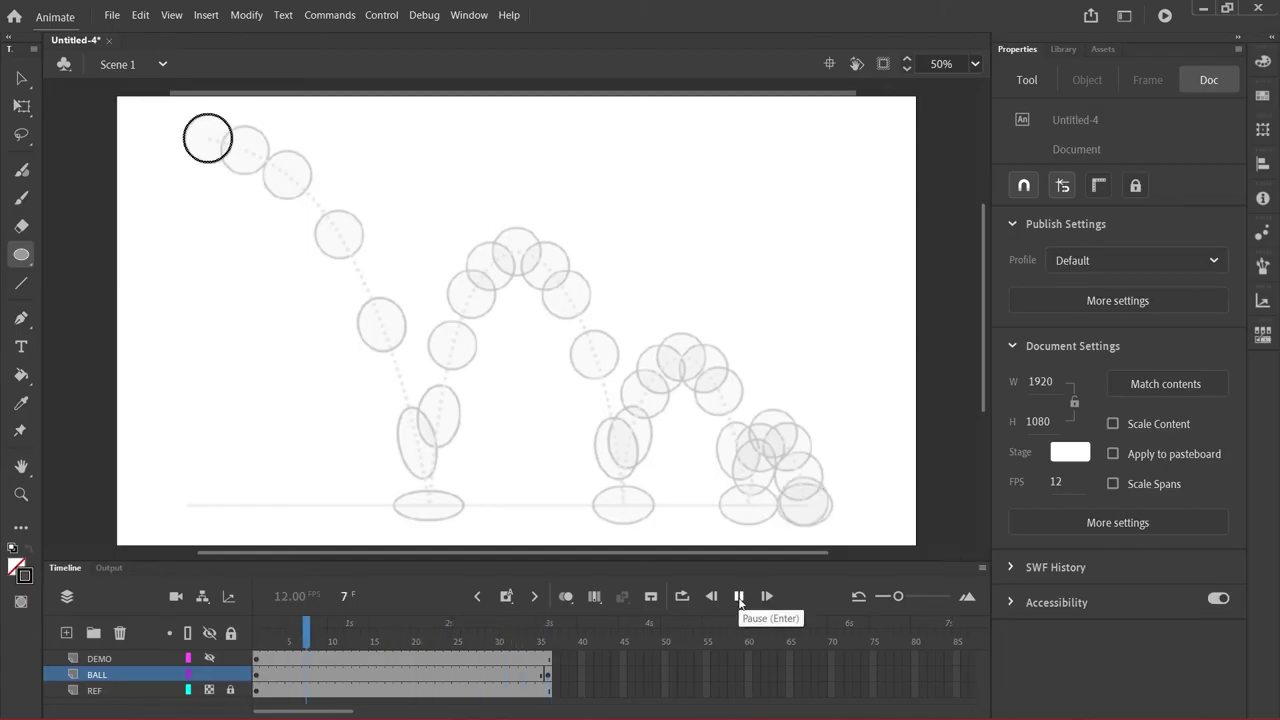
{"action": "left_click", "coordinate": [739, 597]}
Try outlining the first squashed ball on frame 12 of BALL while the starting ball's outline is still present
{"action": "left_click", "coordinate": [343, 675]}
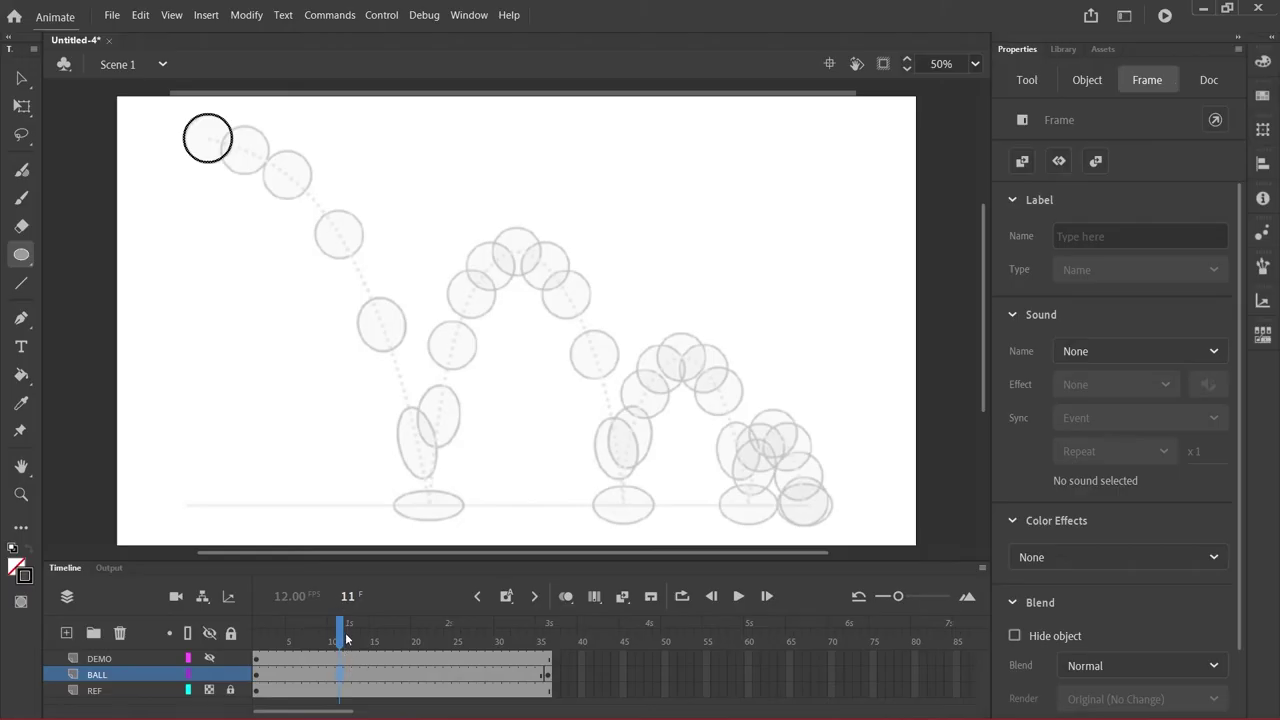
{"action": "left_click", "coordinate": [348, 640]}
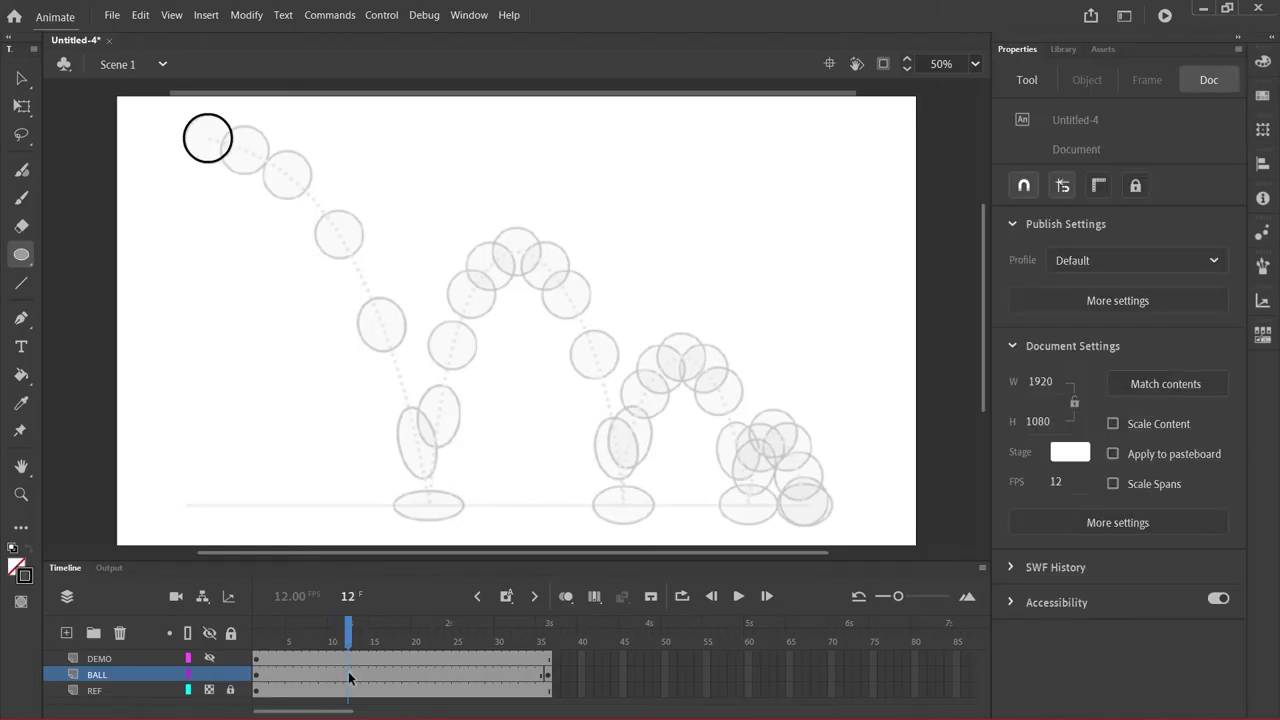
{"action": "left_click", "coordinate": [348, 677]}
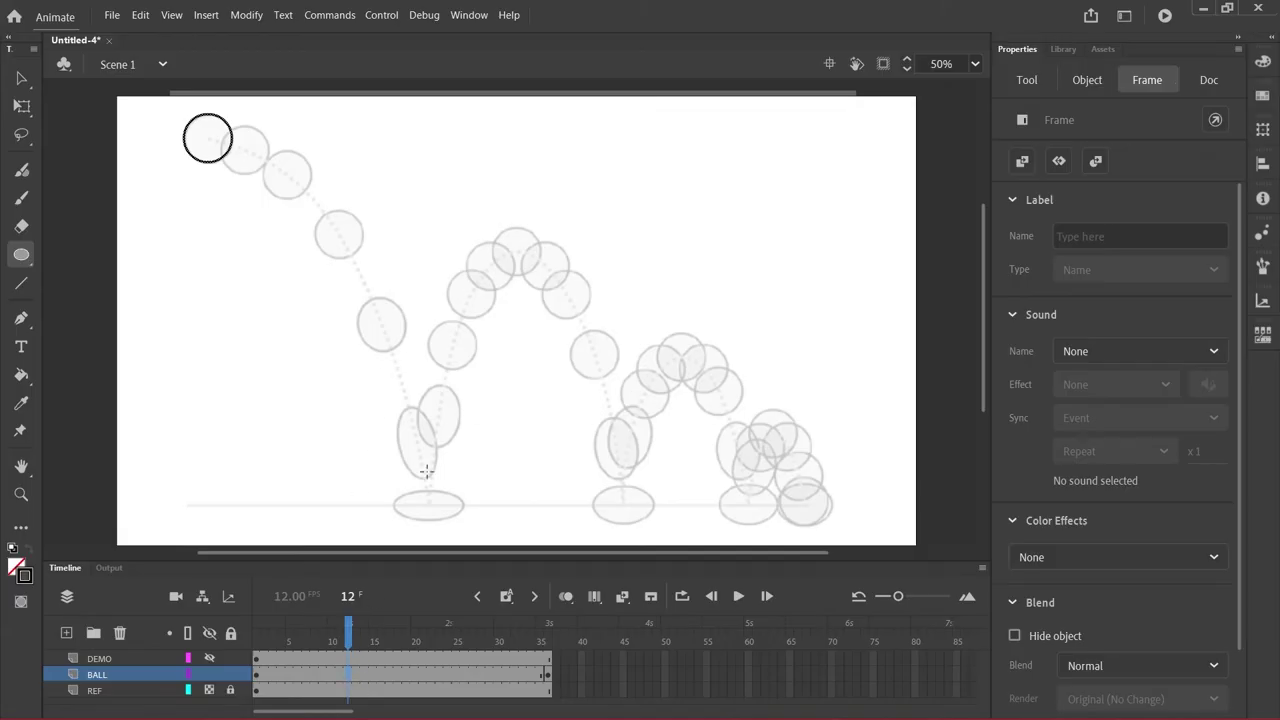
{"action": "left_click_drag", "start_coordinate": [391, 493], "coordinate": [454, 518]}
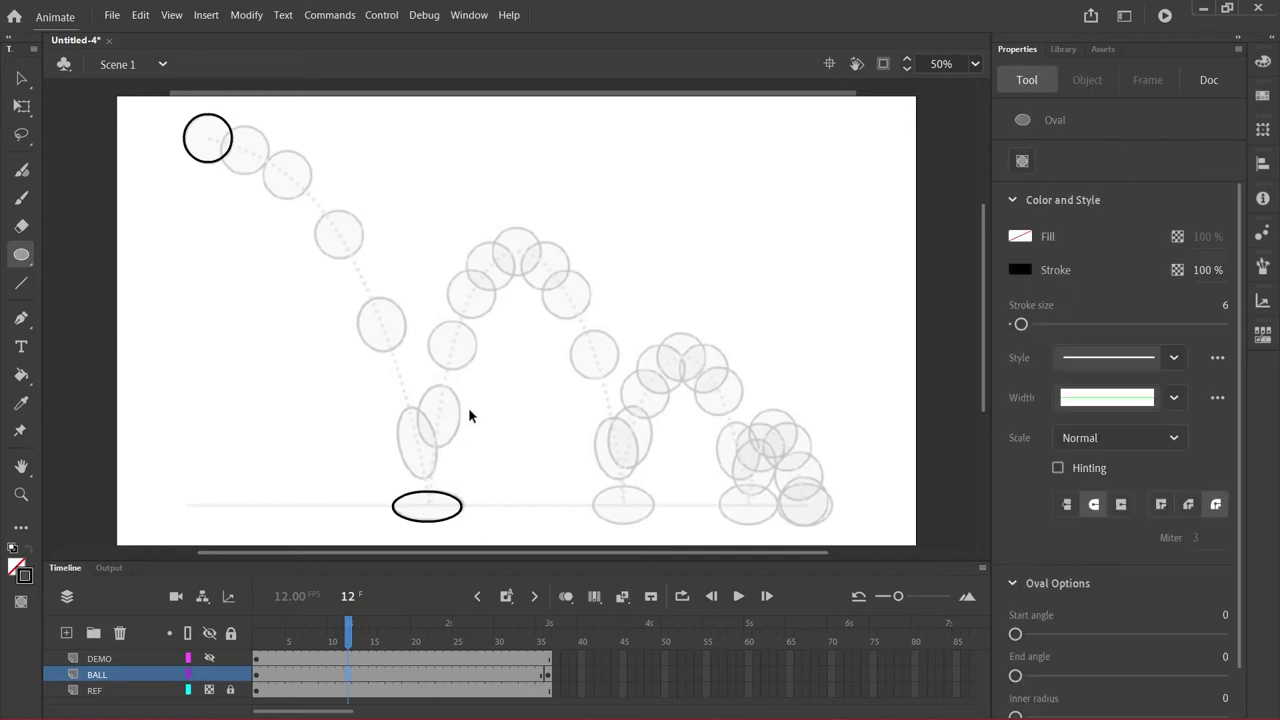
{"action": "key", "text": "ctrl+z"}
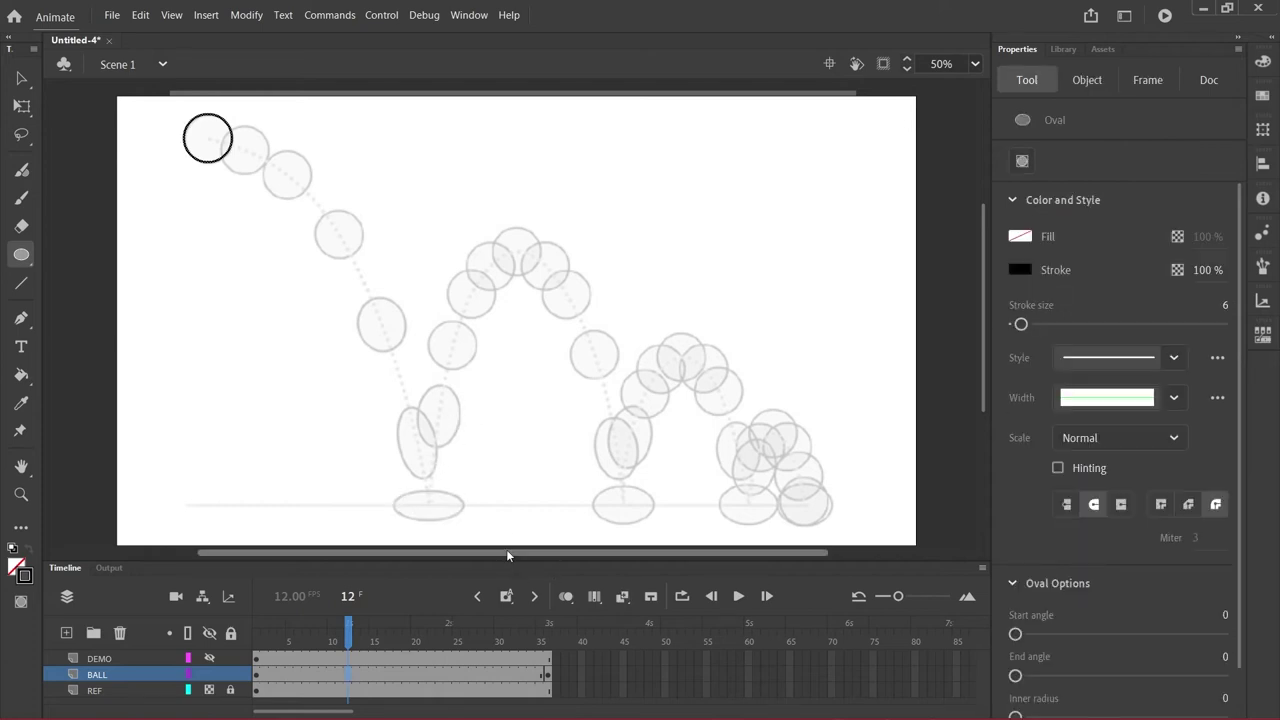
Try inserting a blank keyframe and a regular keyframe at frame 12 of BALL, then undo the insertion
{"action": "key", "text": "F7"}
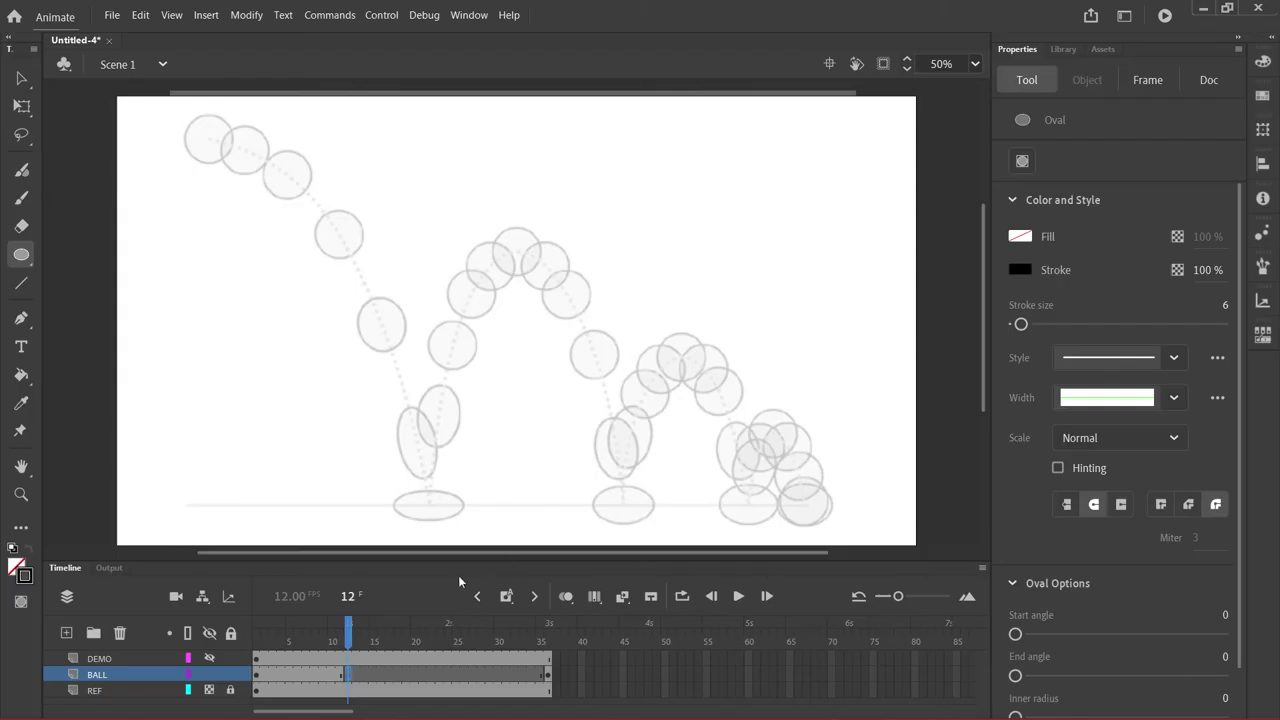
{"action": "left_click", "coordinate": [512, 597]}
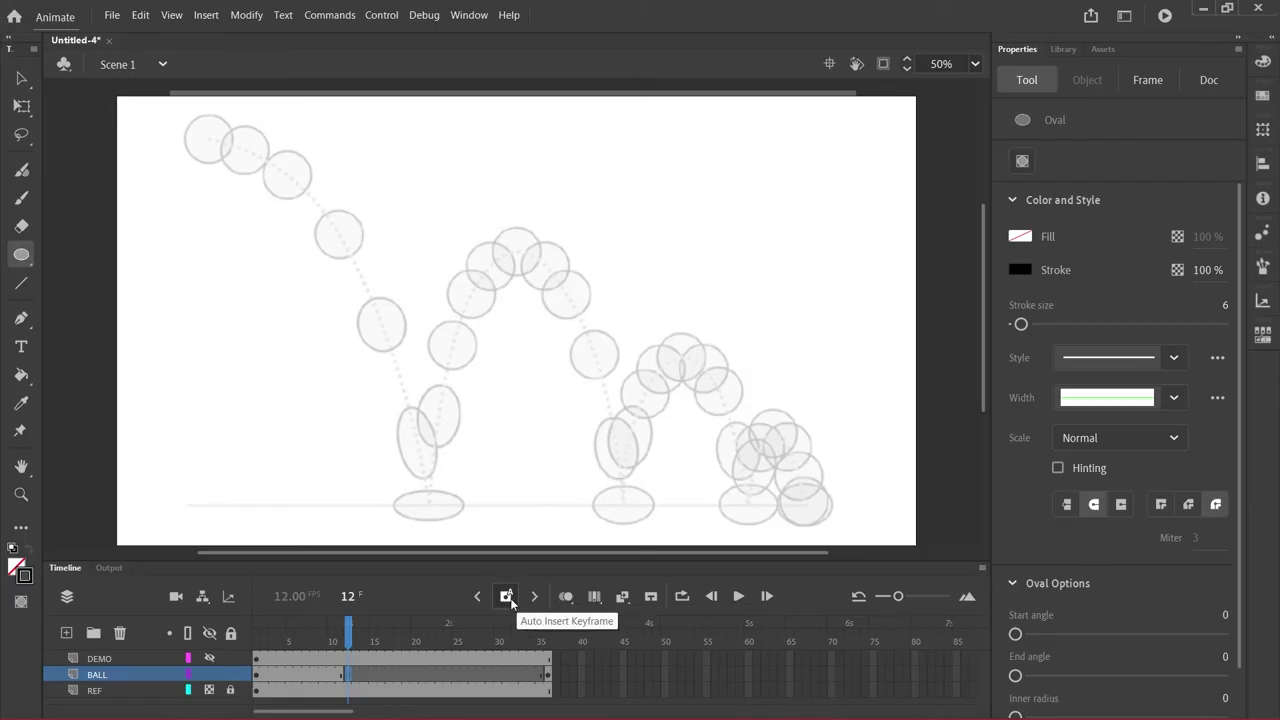
{"action": "left_click", "coordinate": [507, 596]}
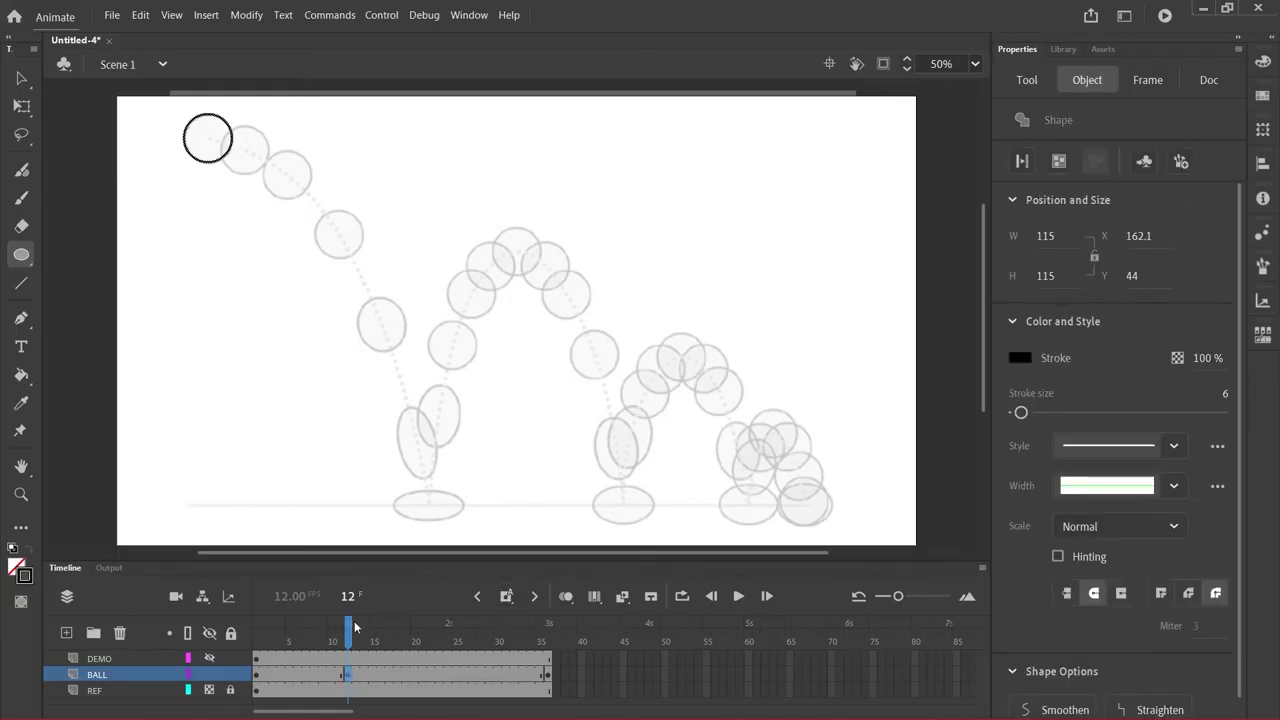
{"action": "left_click", "coordinate": [405, 627]}
{"action": "left_click_drag", "start_coordinate": [405, 627], "coordinate": [364, 632]}
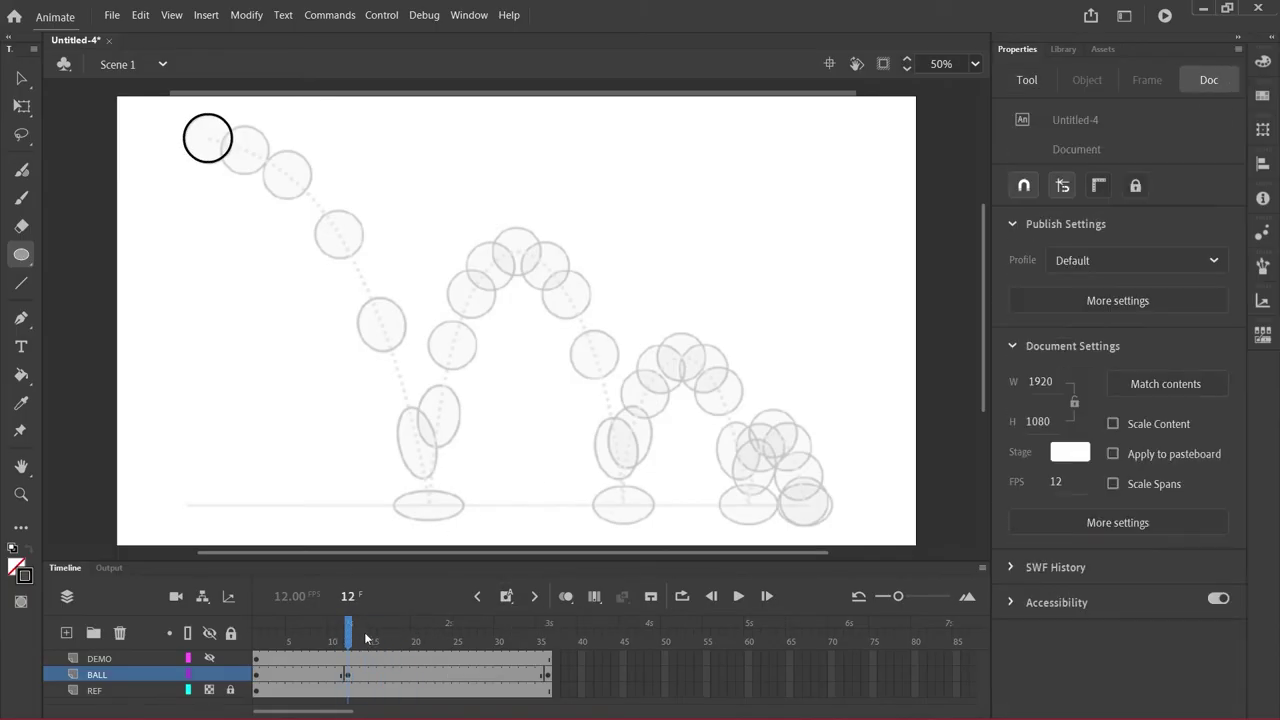
{"action": "key", "text": "comma"}
Set the keyframe insertion type to Blank Keyframe and insert one at frame 12 of BALL
{"action": "left_click", "coordinate": [508, 597]}
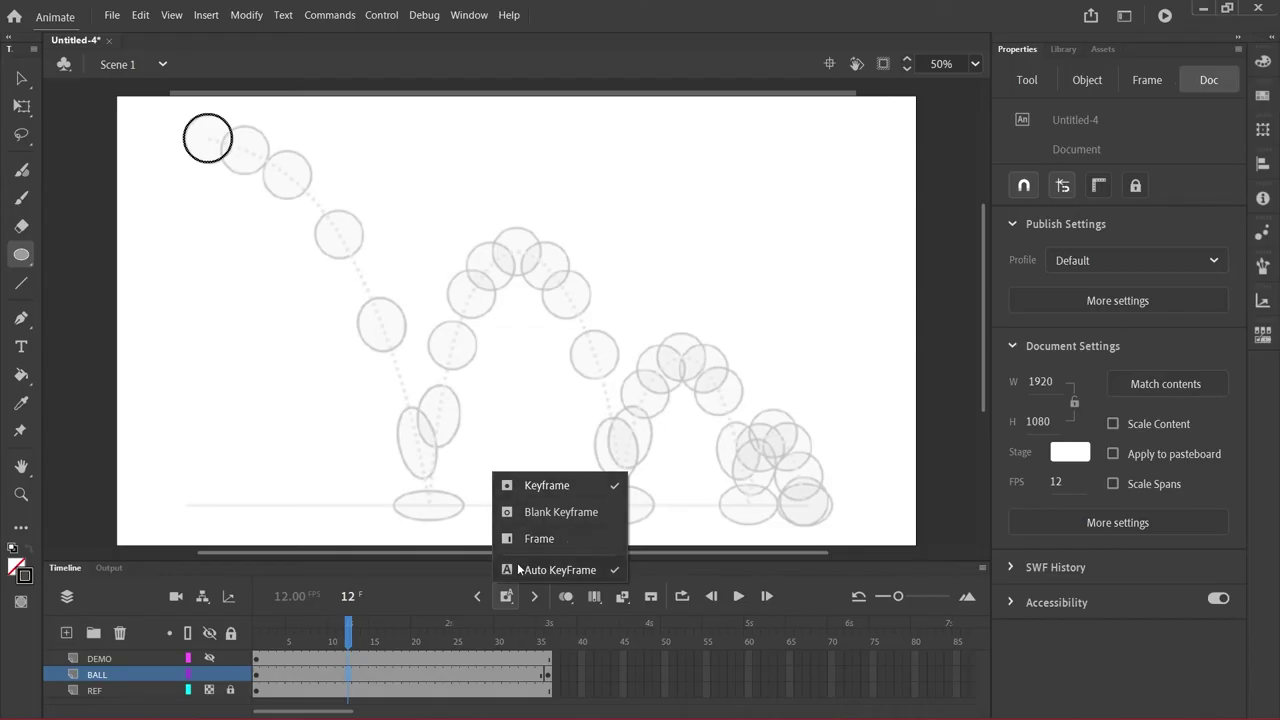
{"action": "left_click", "coordinate": [552, 512]}
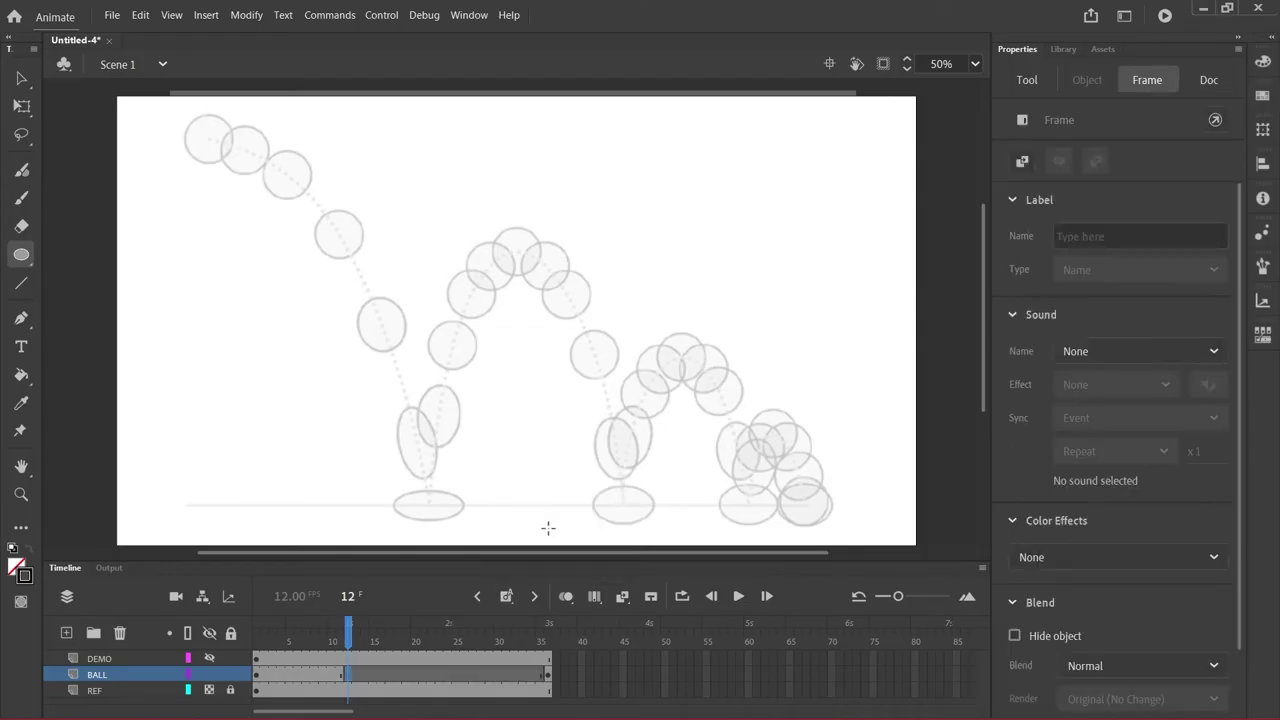
{"action": "left_click", "coordinate": [503, 598]}
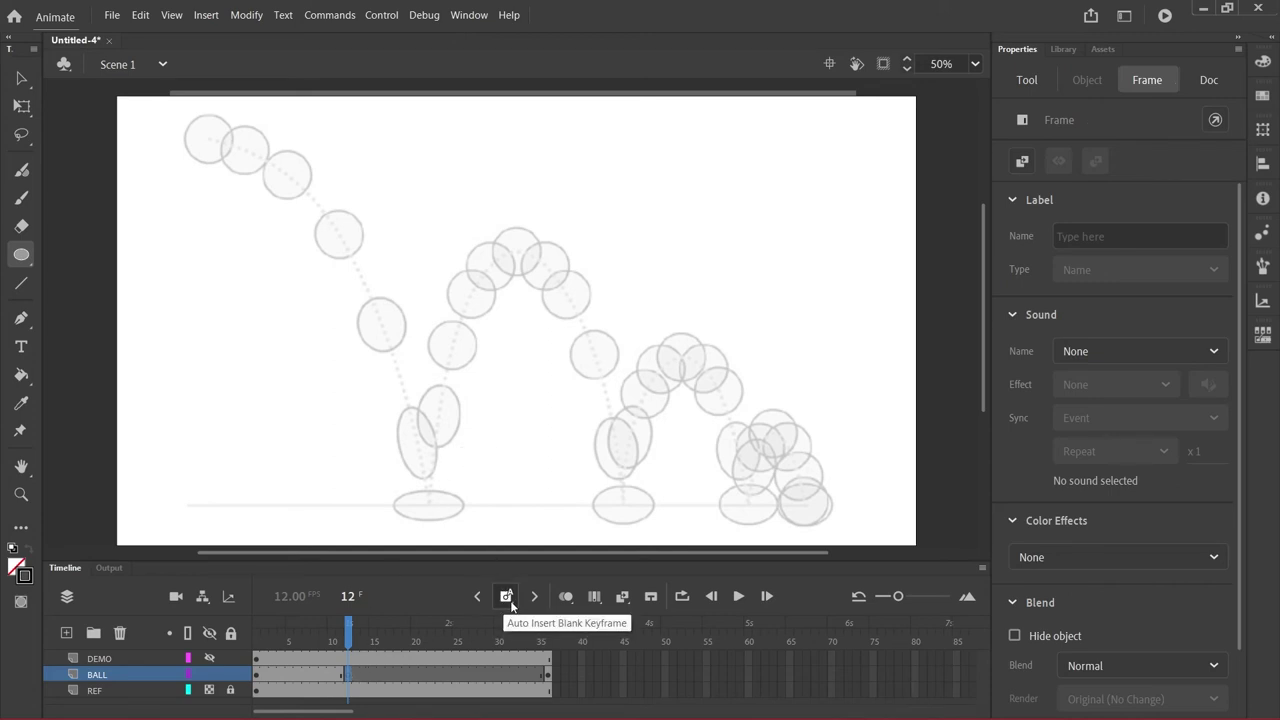
{"action": "left_click", "coordinate": [511, 603]}
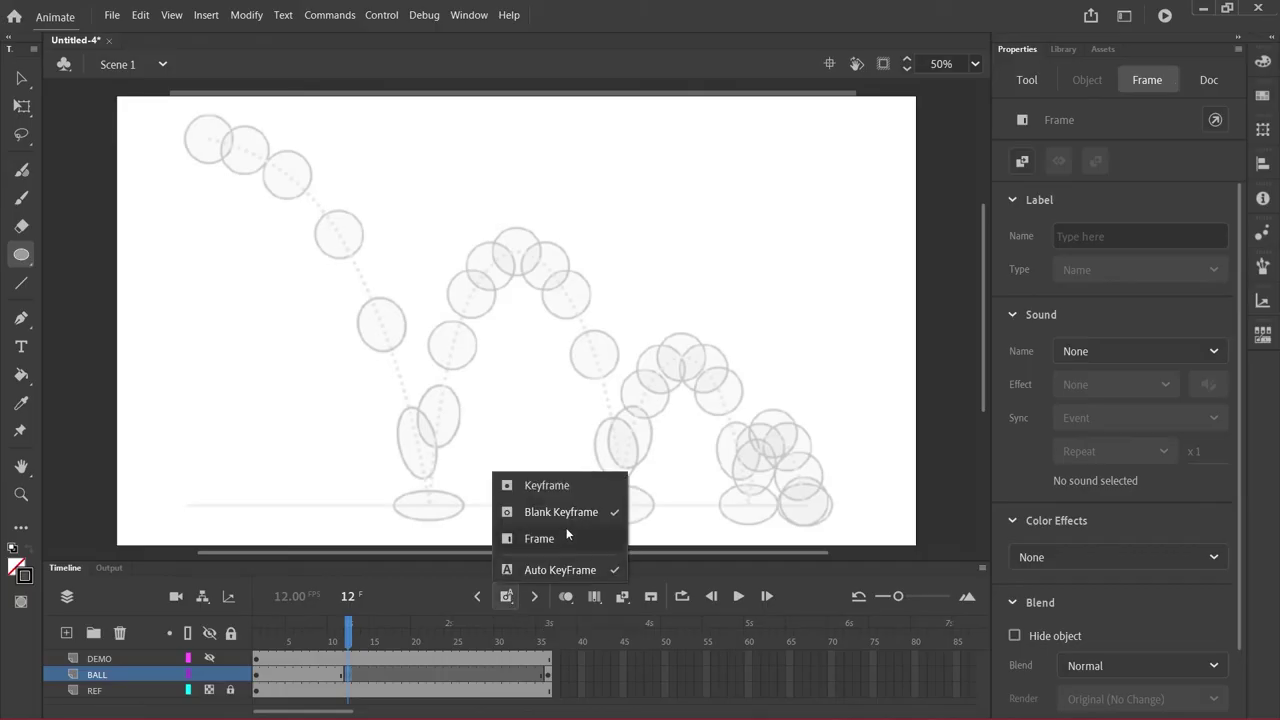
{"action": "left_click", "coordinate": [579, 514]}
Turn off Auto KeyFrame, keep Blank Keyframe as the insertion type, and return to frame 12
{"action": "left_click", "coordinate": [509, 600]}
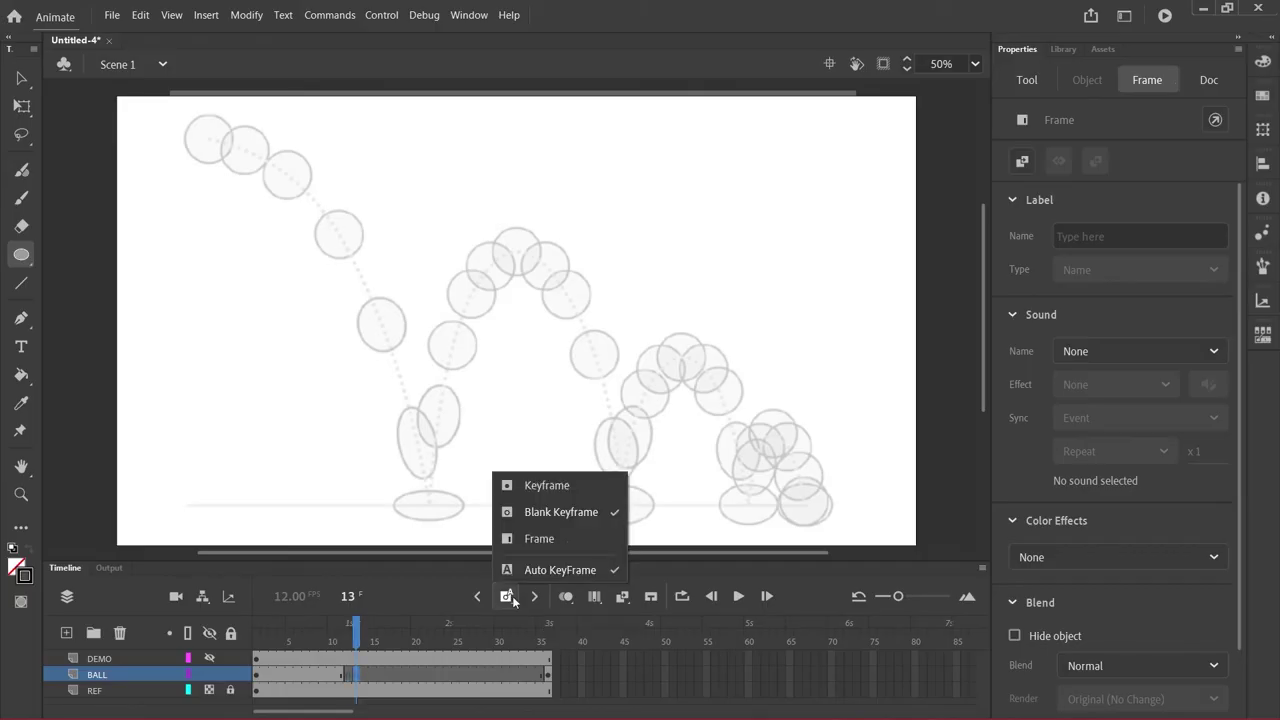
{"action": "left_click", "coordinate": [560, 570]}
{"action": "key", "text": "comma"}
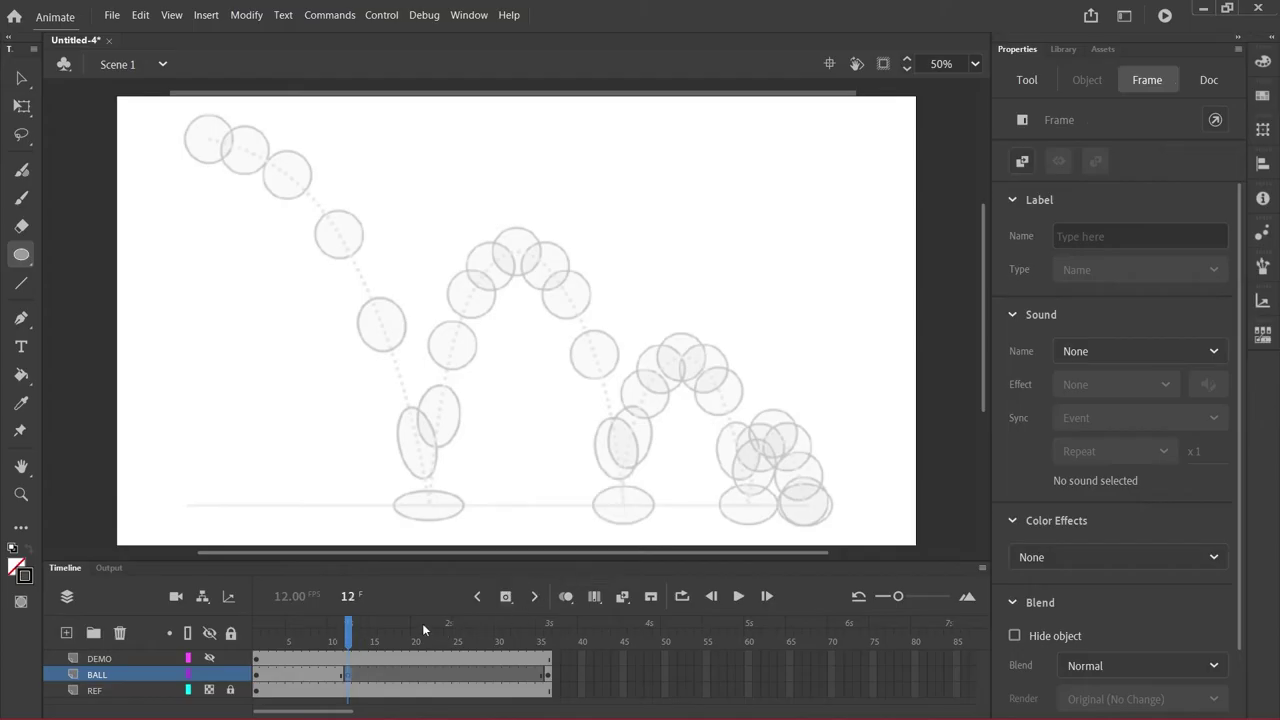
{"action": "left_click", "coordinate": [509, 598]}
{"action": "key", "text": "comma"}
{"action": "left_click", "coordinate": [506, 598]}
{"action": "key", "text": "comma"}
{"action": "left_click", "coordinate": [507, 600]}
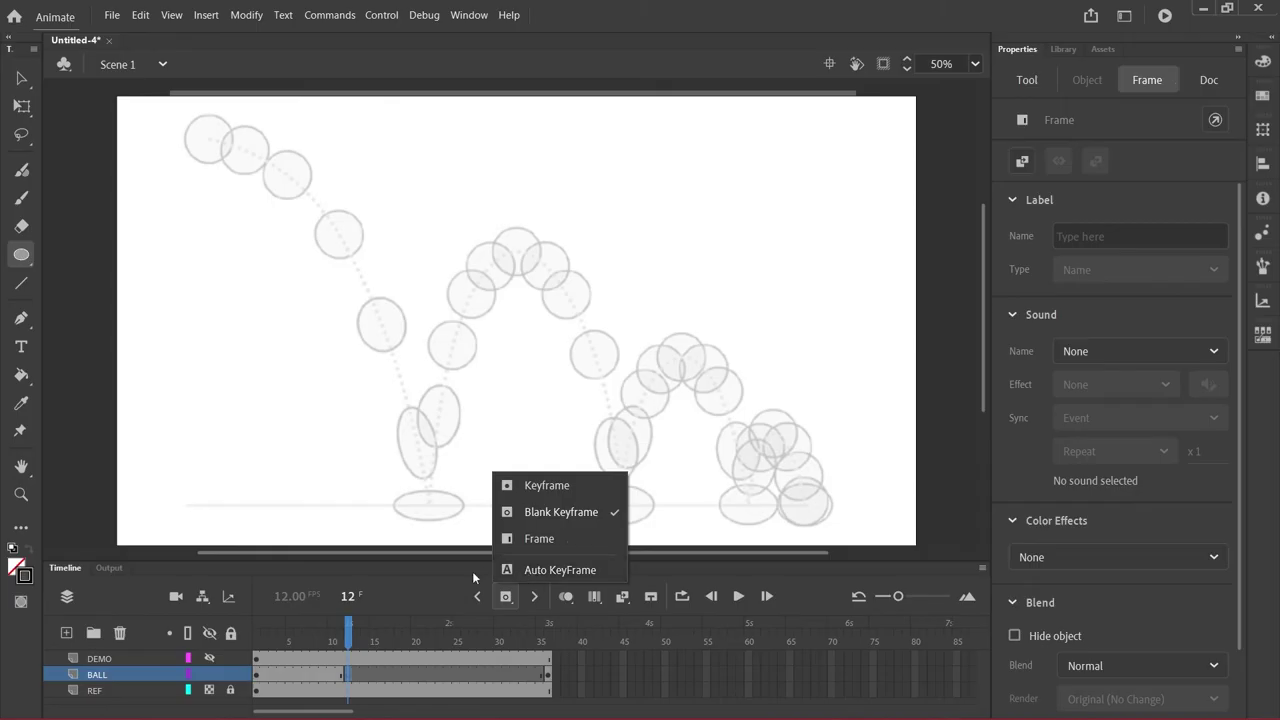
{"action": "left_click", "coordinate": [541, 510]}
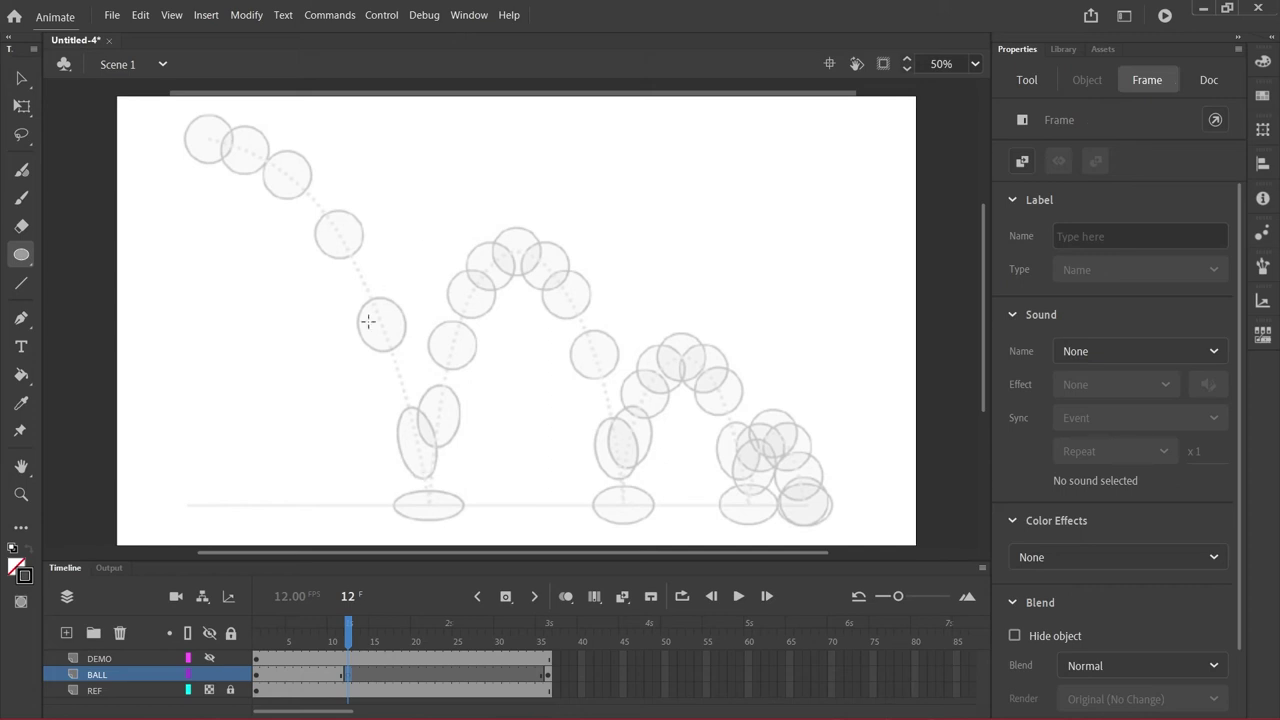
Outline the first squashed ball on the ground line in frame 12 of BALL with the Oval tool
{"action": "mouse_move", "coordinate": [356, 628]}
{"action": "left_mouse_down"}
{"action": "mouse_move", "coordinate": [336, 636]}
{"action": "mouse_move", "coordinate": [350, 632]}
{"action": "left_mouse_up"}
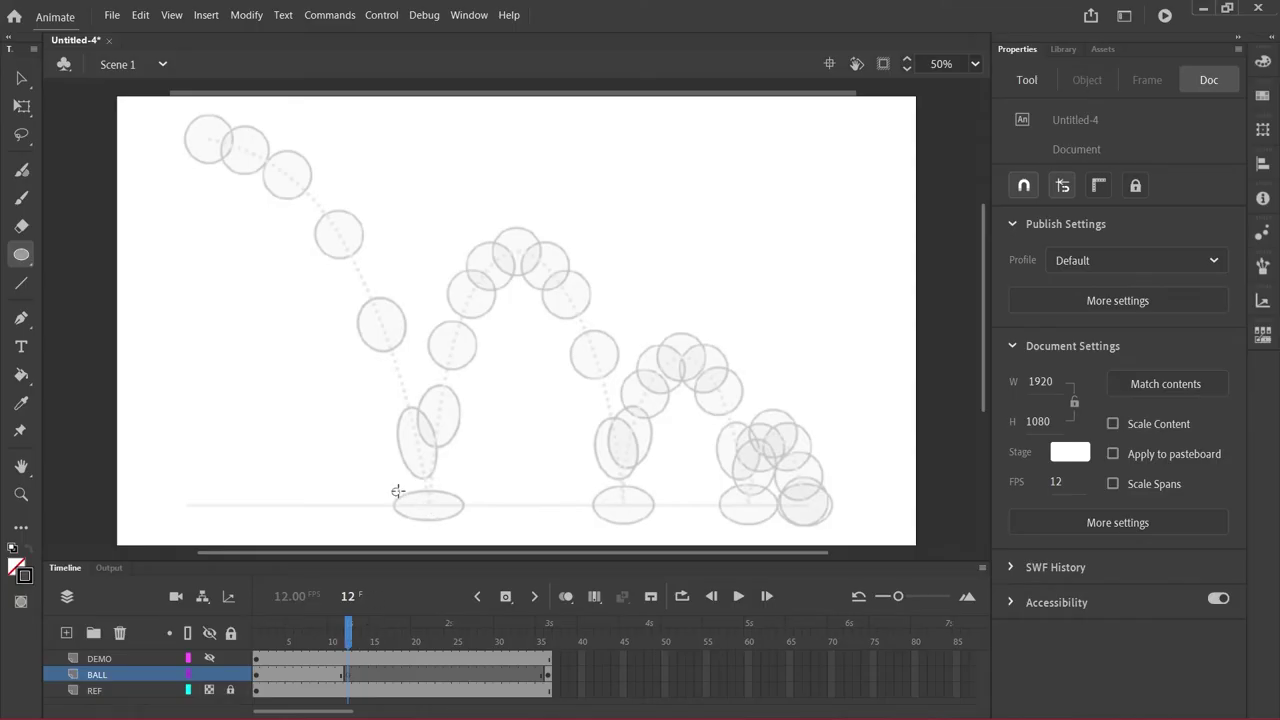
{"action": "left_click_drag", "start_coordinate": [393, 490], "coordinate": [464, 520]}
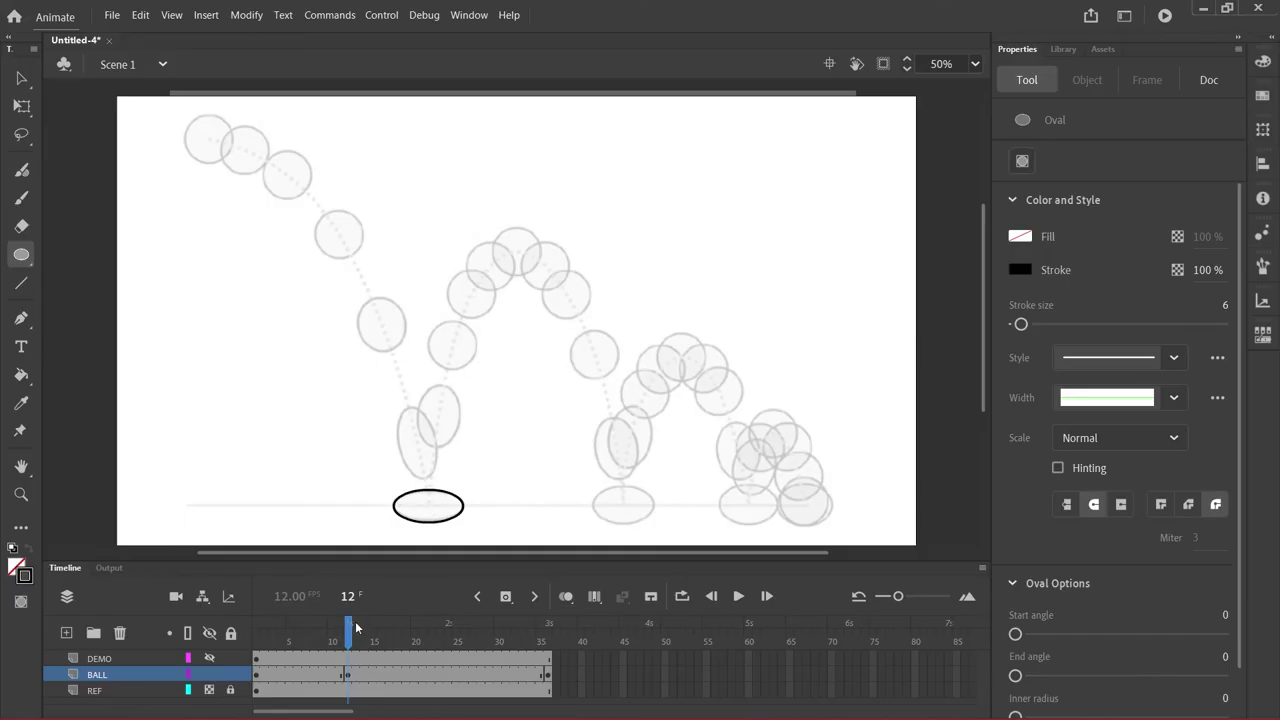
Try outlining the second squashed ball on frame 20 of BALL while the first squash outline is still present
{"action": "left_click_drag", "start_coordinate": [352, 628], "coordinate": [415, 627]}
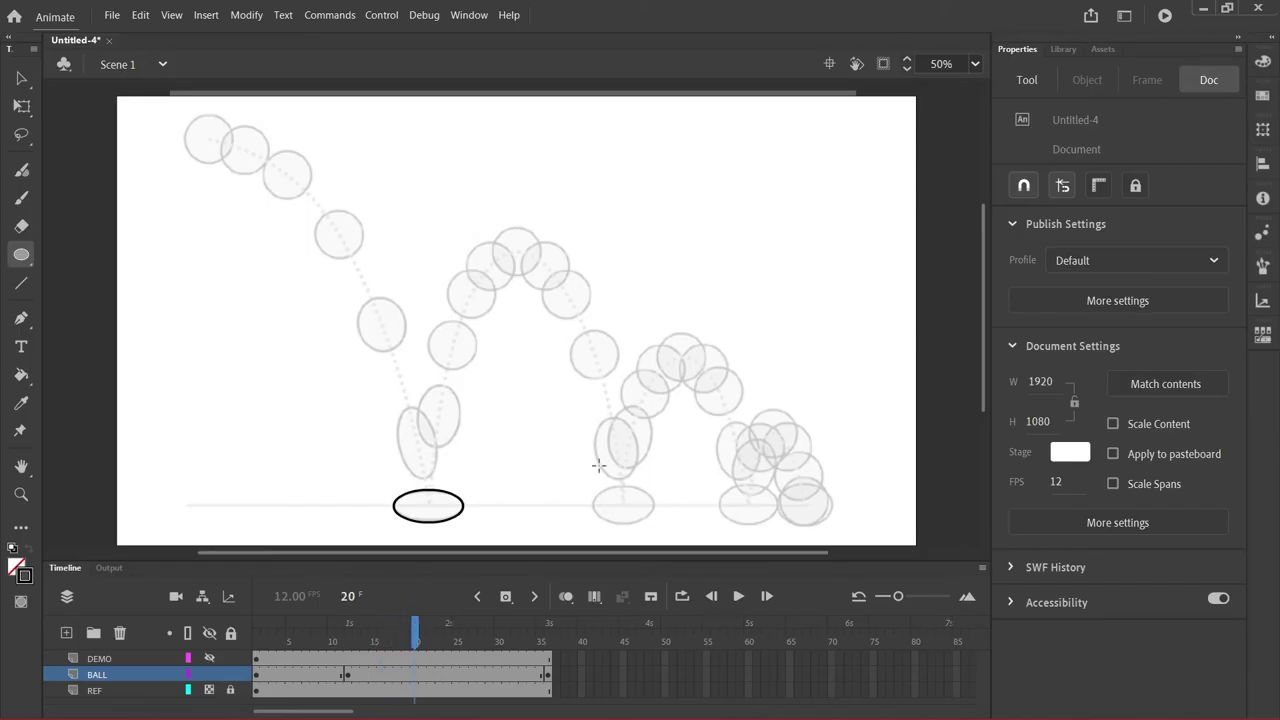
{"action": "mouse_move", "coordinate": [419, 633]}
{"action": "left_mouse_down"}
{"action": "mouse_move", "coordinate": [437, 630]}
{"action": "mouse_move", "coordinate": [415, 632]}
{"action": "left_mouse_up"}
{"action": "left_click_drag", "start_coordinate": [594, 488], "coordinate": [655, 522]}
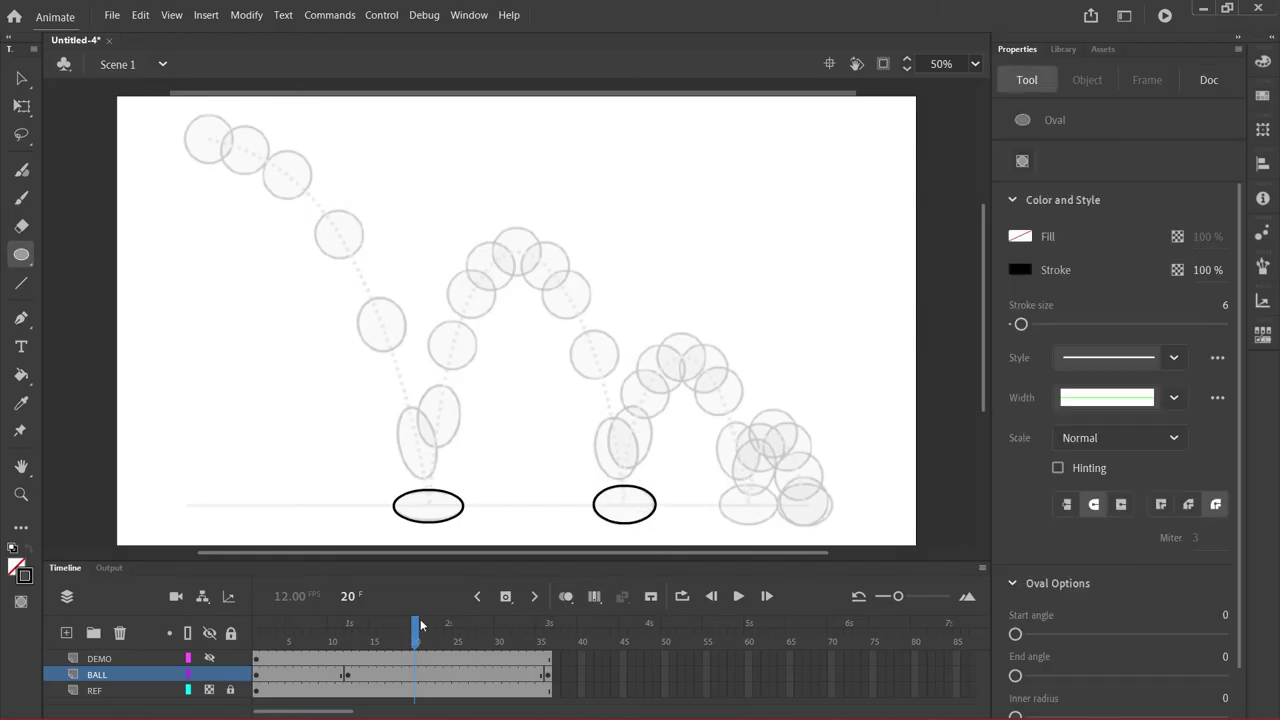
{"action": "key", "text": "ctrl+z"}
Insert a blank keyframe at frame 20 of BALL and outline the second squashed ball with the Oval tool
{"action": "left_click", "coordinate": [418, 675]}
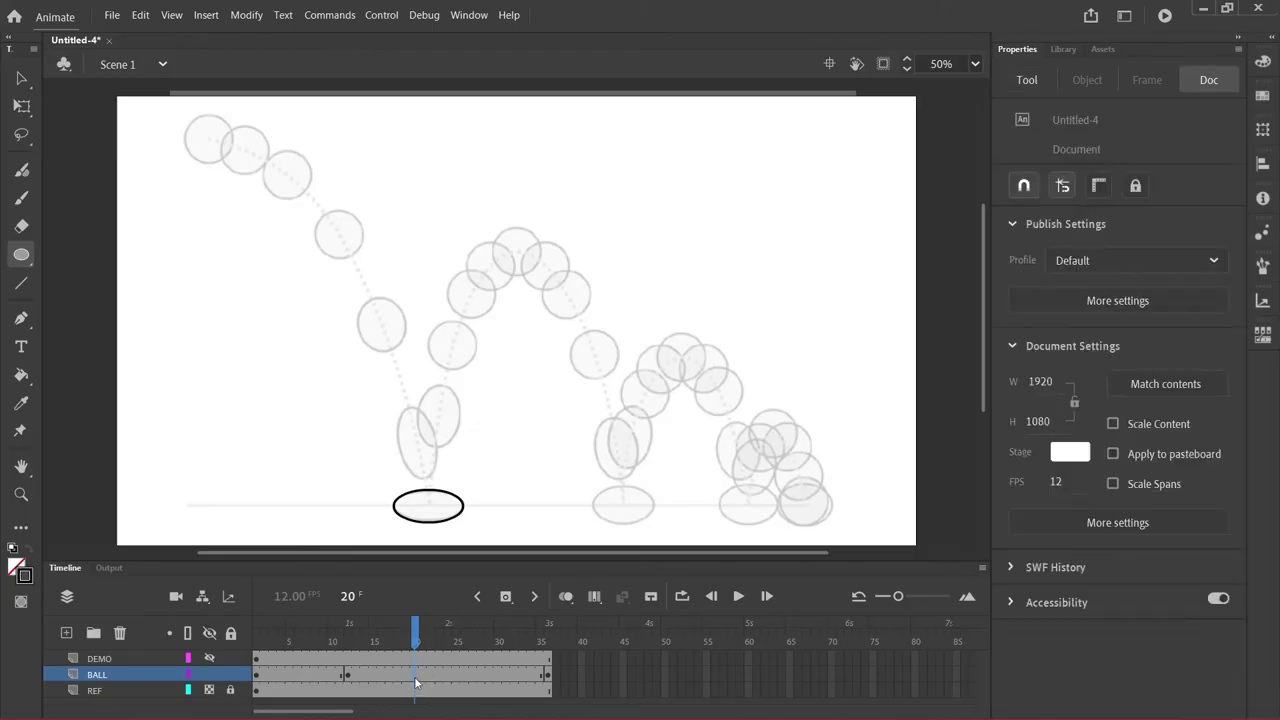
{"action": "left_click", "coordinate": [505, 597]}
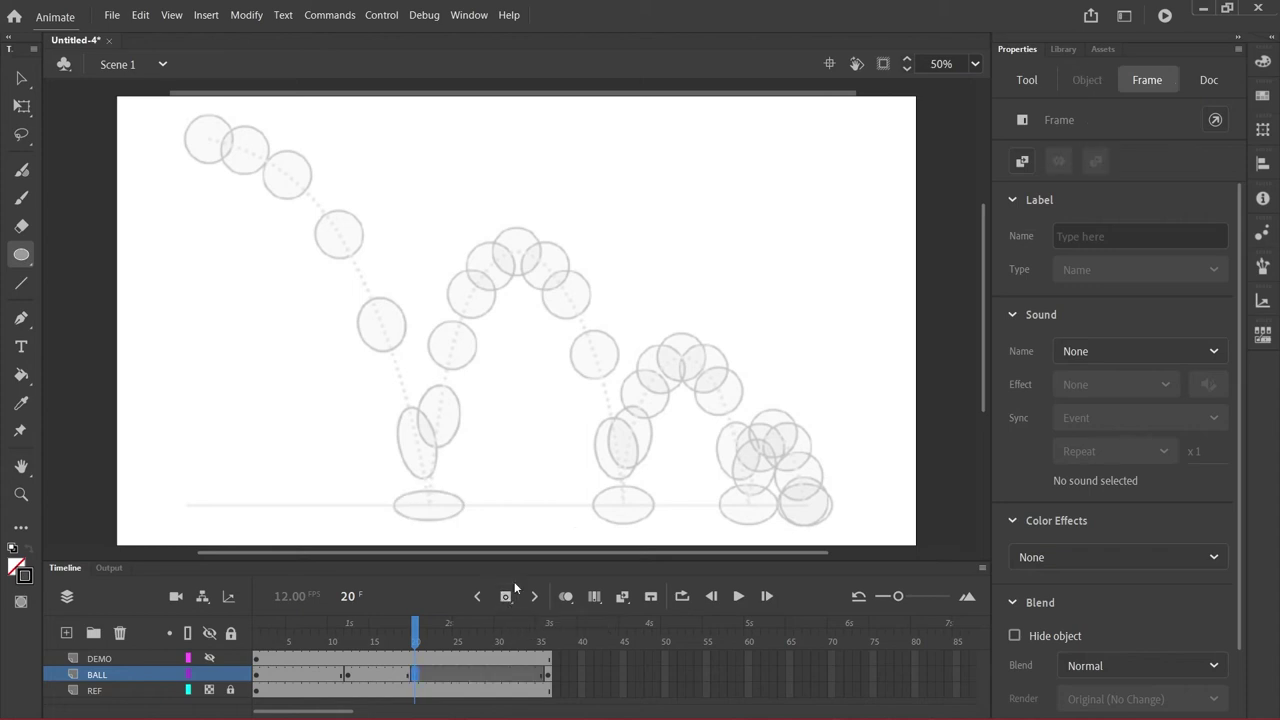
{"action": "left_click_drag", "start_coordinate": [592, 487], "coordinate": [655, 525]}
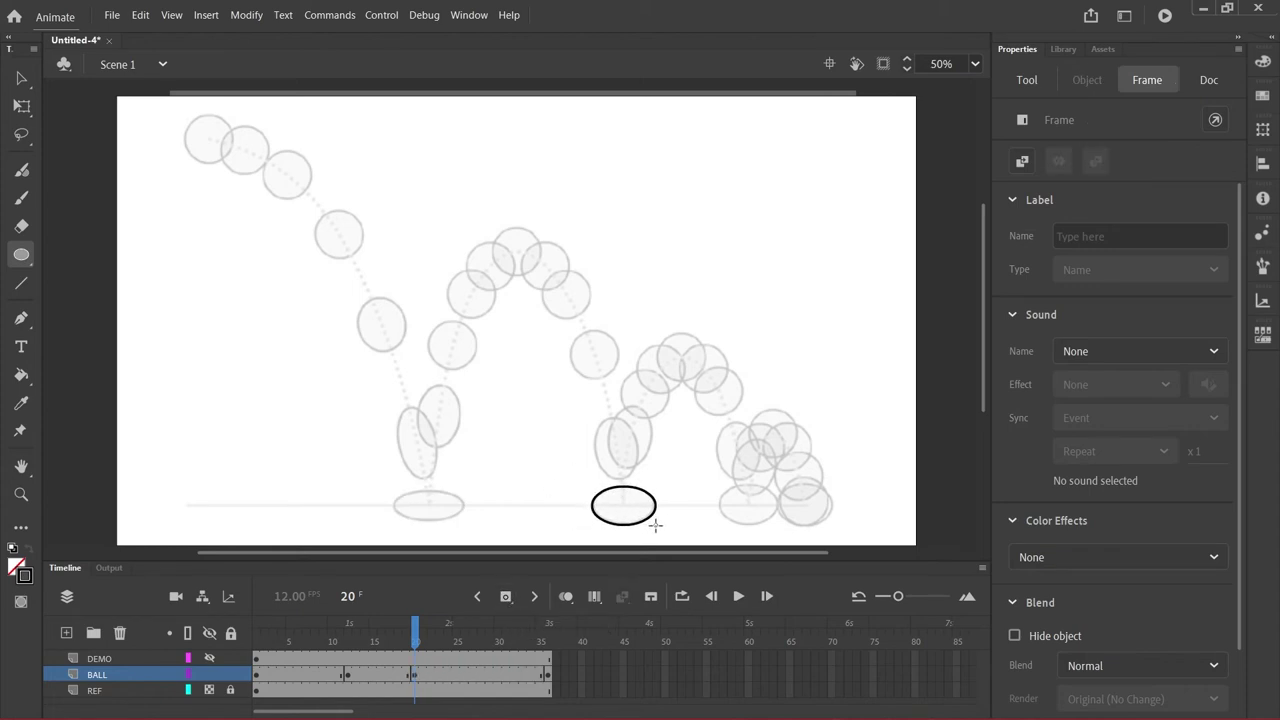
Insert a blank keyframe at frame 27 of BALL and outline the third squashed ball with the Oval tool
{"action": "left_click_drag", "start_coordinate": [444, 645], "coordinate": [475, 628]}
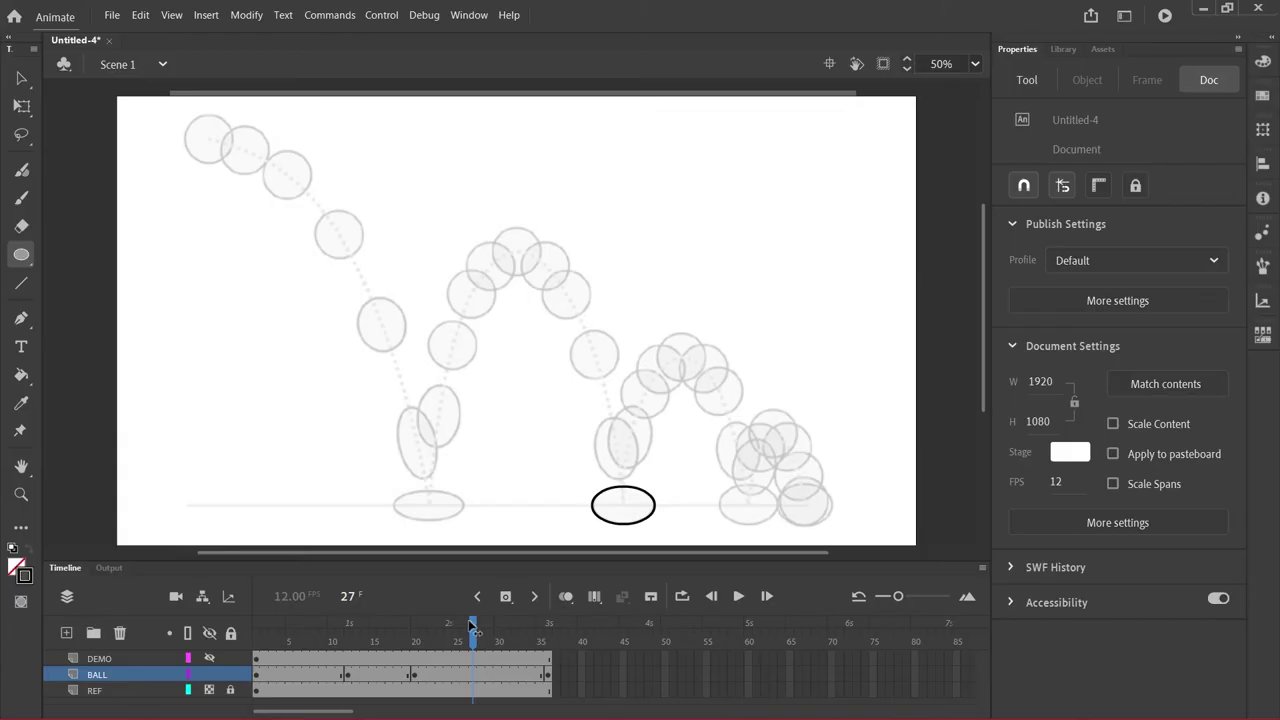
{"action": "left_click_drag", "start_coordinate": [473, 627], "coordinate": [474, 636]}
{"action": "left_click", "coordinate": [506, 597]}
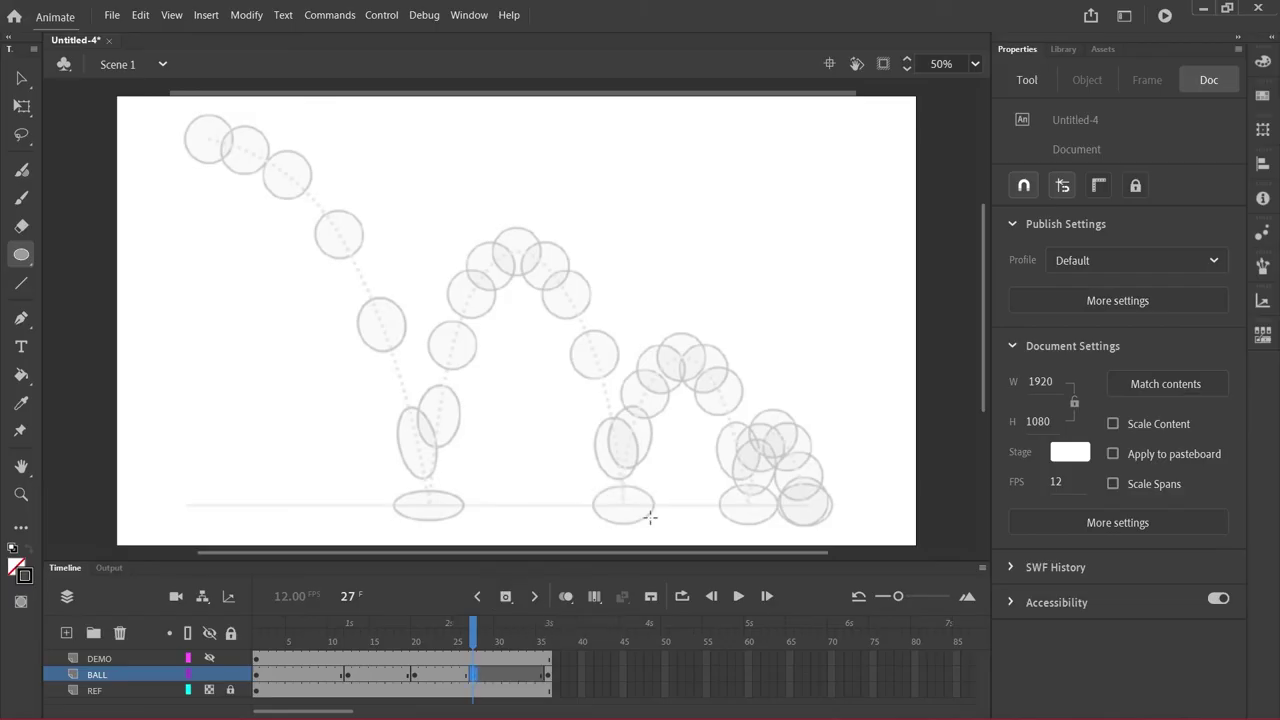
{"action": "mouse_move", "coordinate": [720, 483]}
{"action": "left_mouse_down"}
{"action": "mouse_move", "coordinate": [757, 522]}
{"action": "mouse_move", "coordinate": [777, 523]}
{"action": "left_mouse_up"}
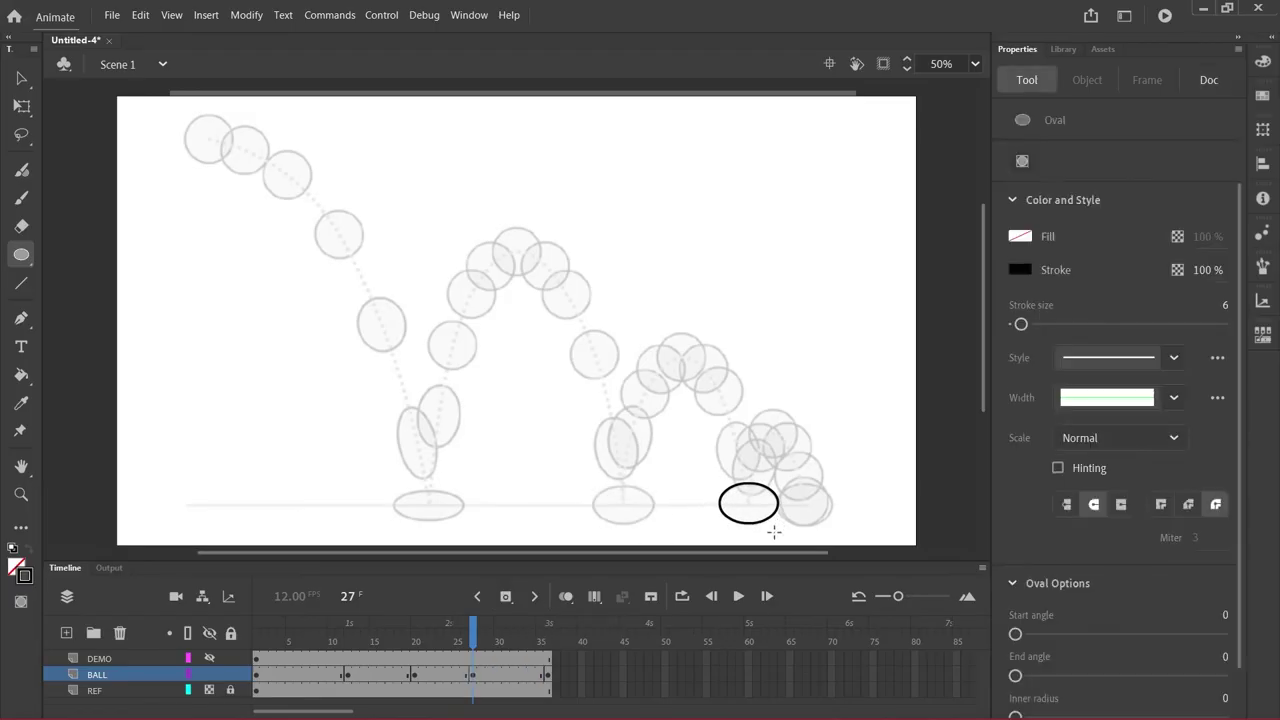
Insert a blank keyframe at frame 32 of BALL and outline the last, slightly squashed ball at the end of the path
{"action": "left_click_drag", "start_coordinate": [479, 625], "coordinate": [517, 628]}
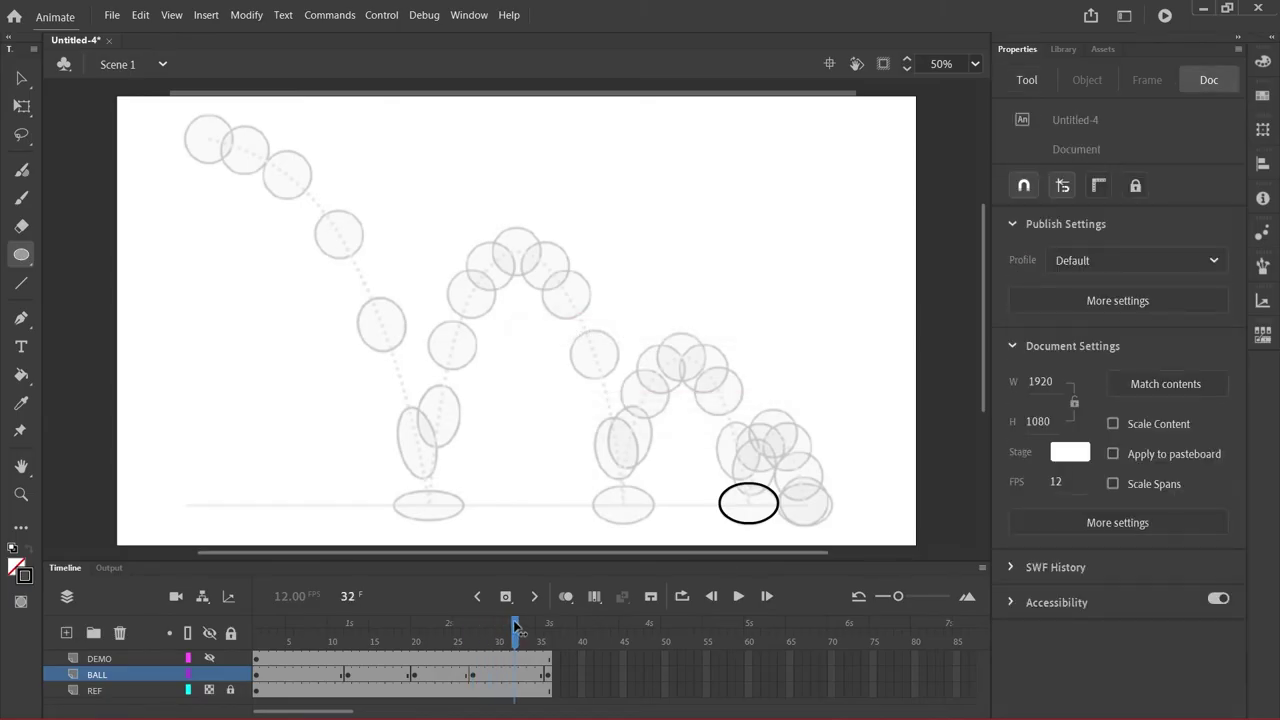
{"action": "left_click", "coordinate": [517, 677]}
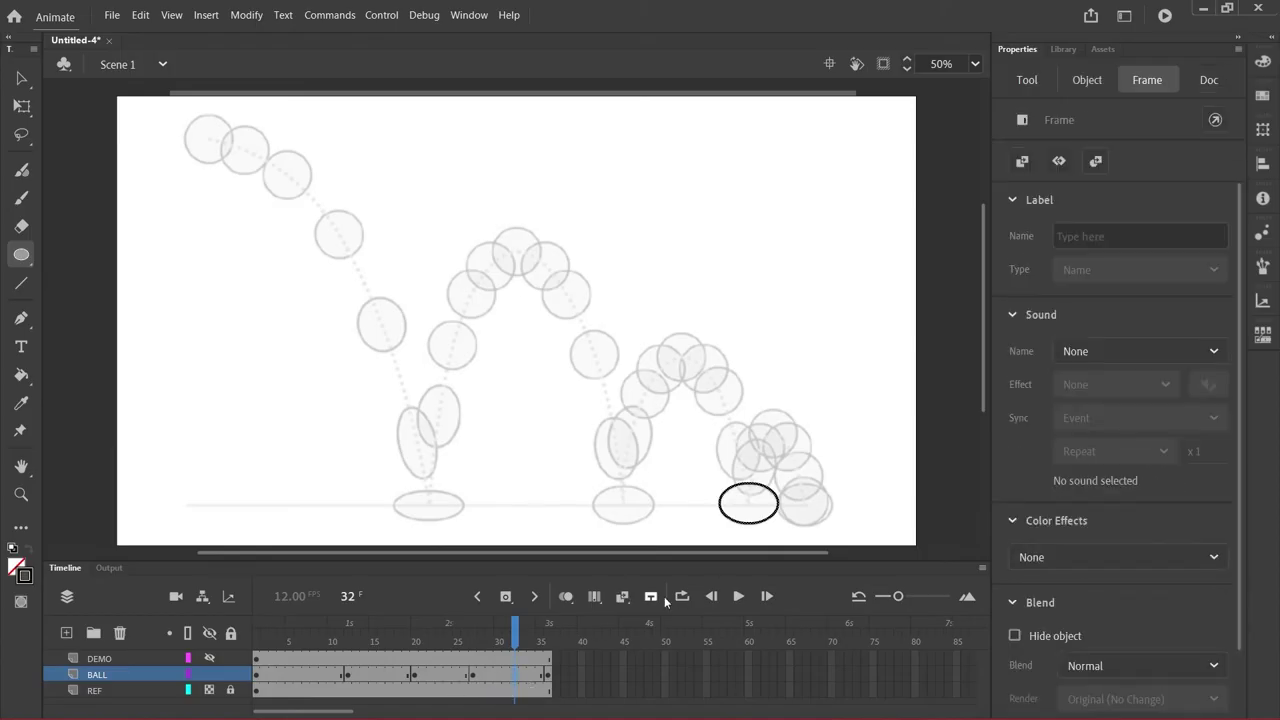
{"action": "left_click", "coordinate": [505, 596]}
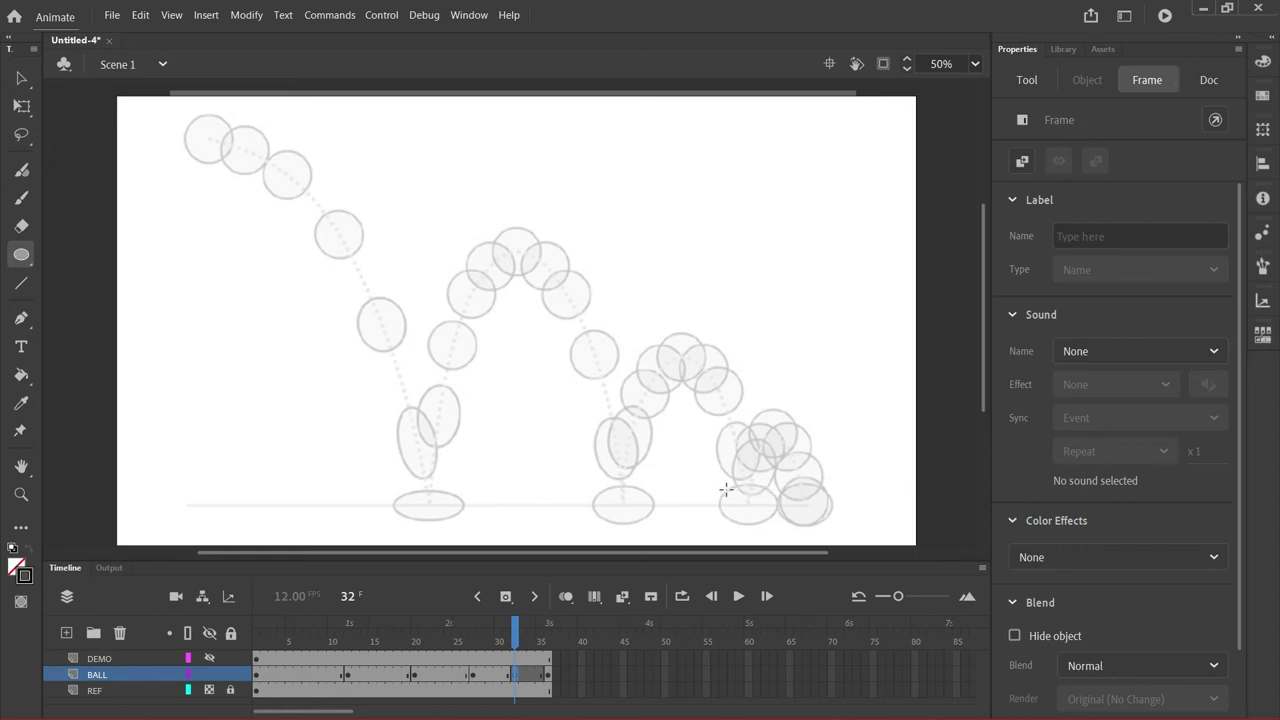
{"action": "left_click_drag", "start_coordinate": [517, 628], "coordinate": [517, 625]}
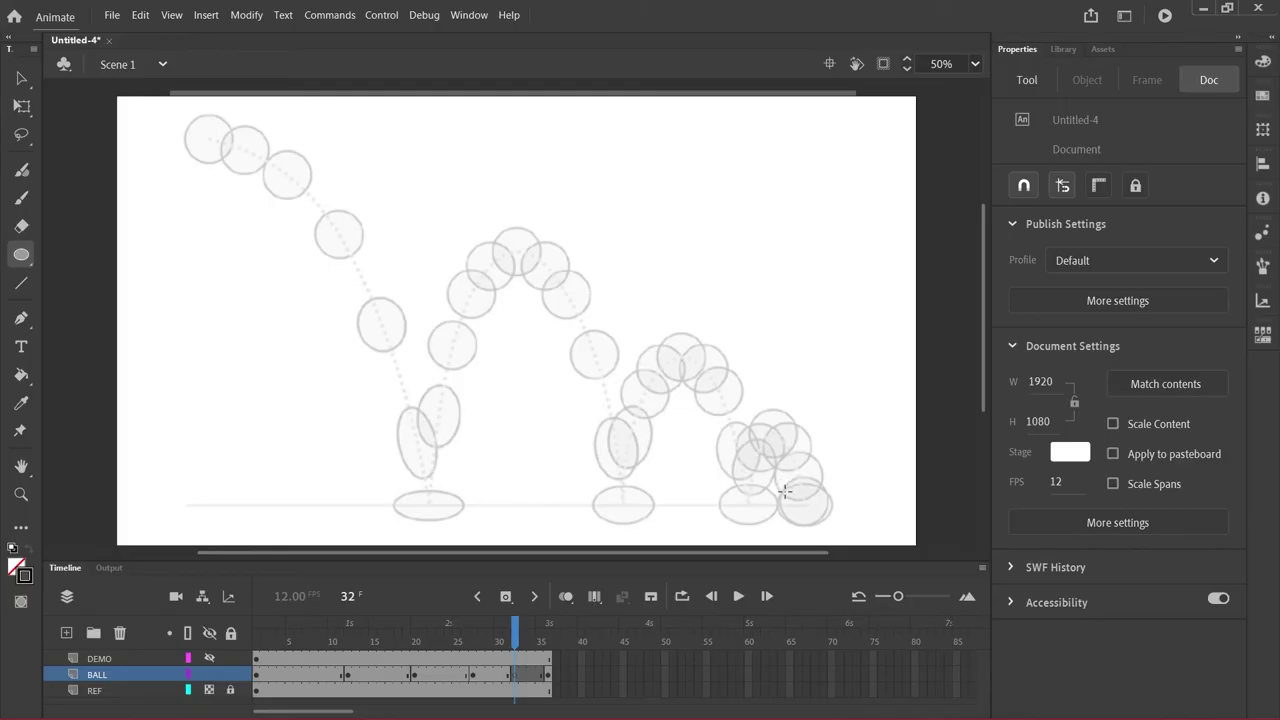
{"action": "mouse_move", "coordinate": [777, 487]}
{"action": "left_mouse_down"}
{"action": "mouse_move", "coordinate": [820, 514]}
{"action": "mouse_move", "coordinate": [826, 536]}
{"action": "mouse_move", "coordinate": [831, 523]}
{"action": "left_mouse_up"}
{"action": "key", "text": "ctrl+z"}
{"action": "left_click_drag", "start_coordinate": [777, 484], "coordinate": [834, 524]}
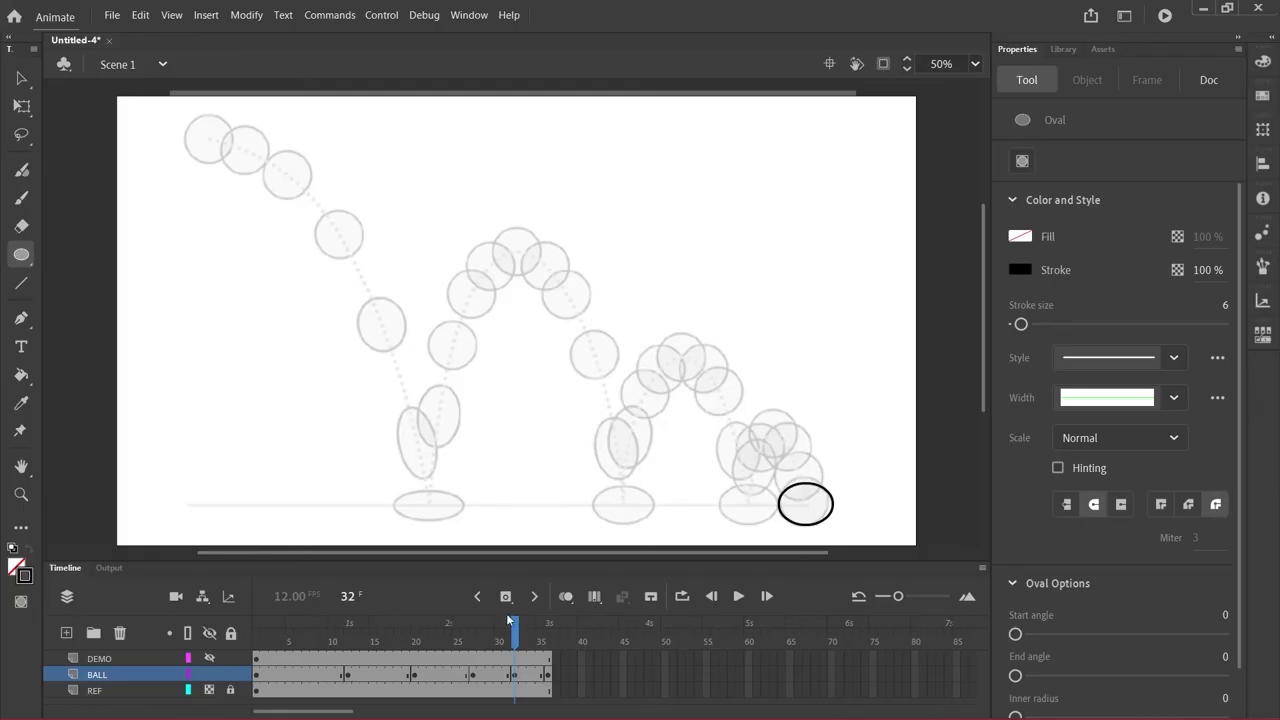
Return to frame 1 and play the timeline repeatedly to review the timing of the ground contacts
{"action": "left_click_drag", "start_coordinate": [505, 630], "coordinate": [257, 630]}
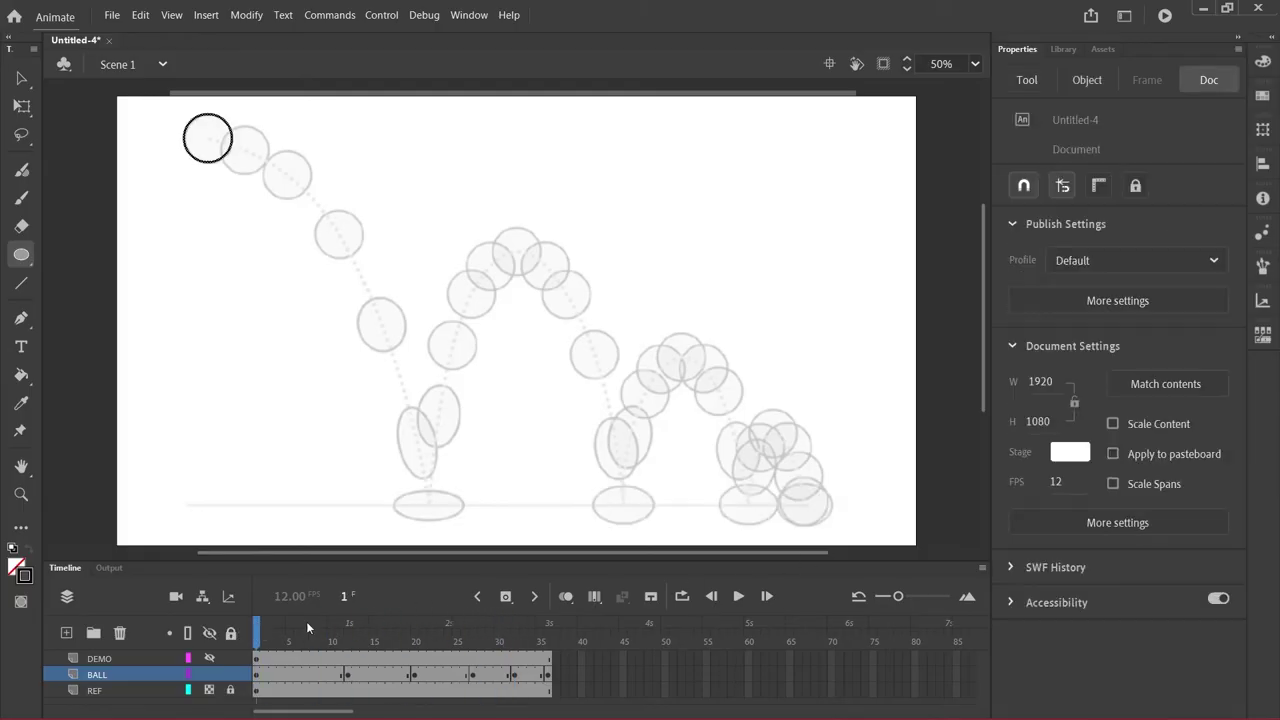
{"action": "left_click", "coordinate": [737, 598]}
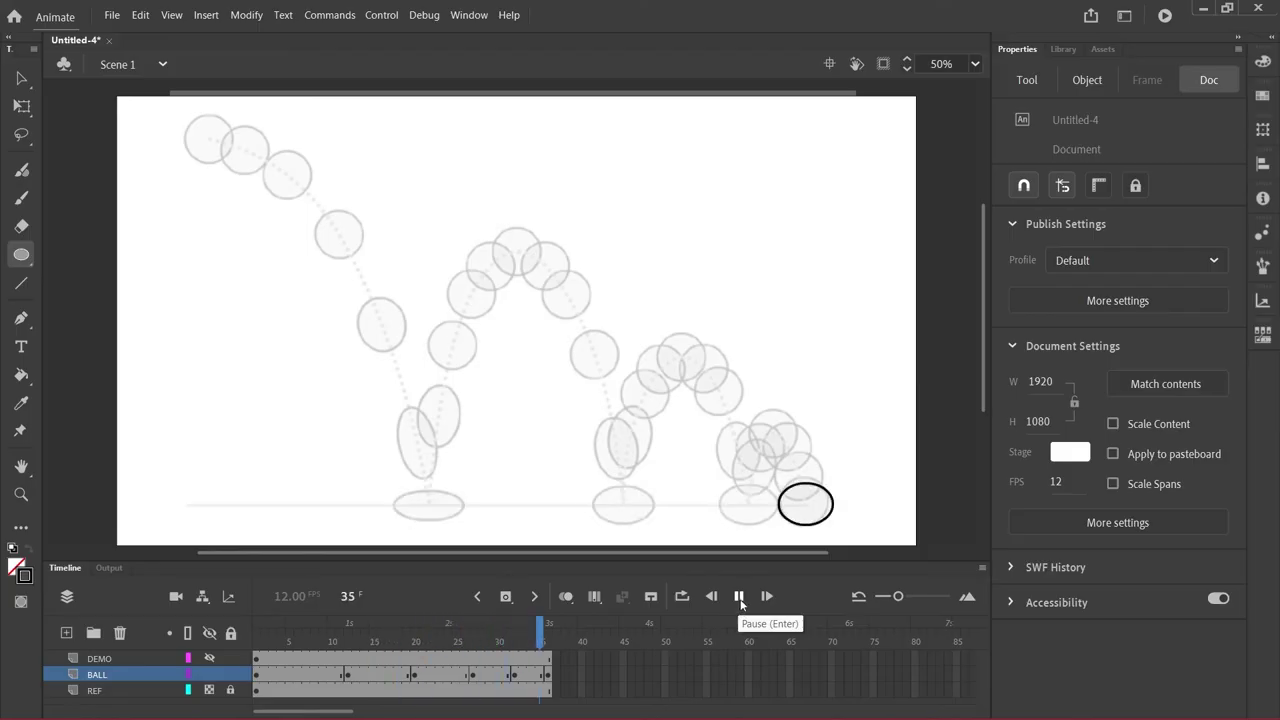
{"action": "left_click", "coordinate": [737, 598]}
{"action": "left_click", "coordinate": [741, 605]}
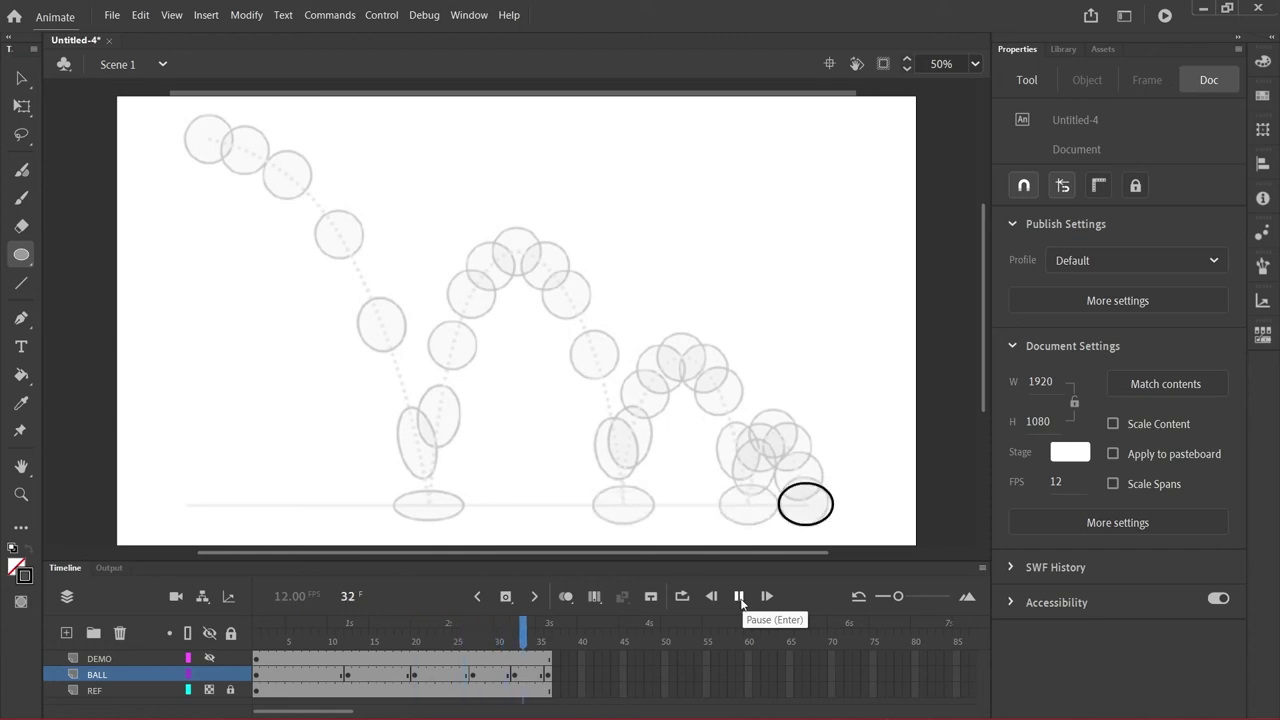
Return to frame 1 and temporarily show the DEMO layer to review the key poses along the path
{"action": "left_click_drag", "start_coordinate": [548, 628], "coordinate": [257, 613]}
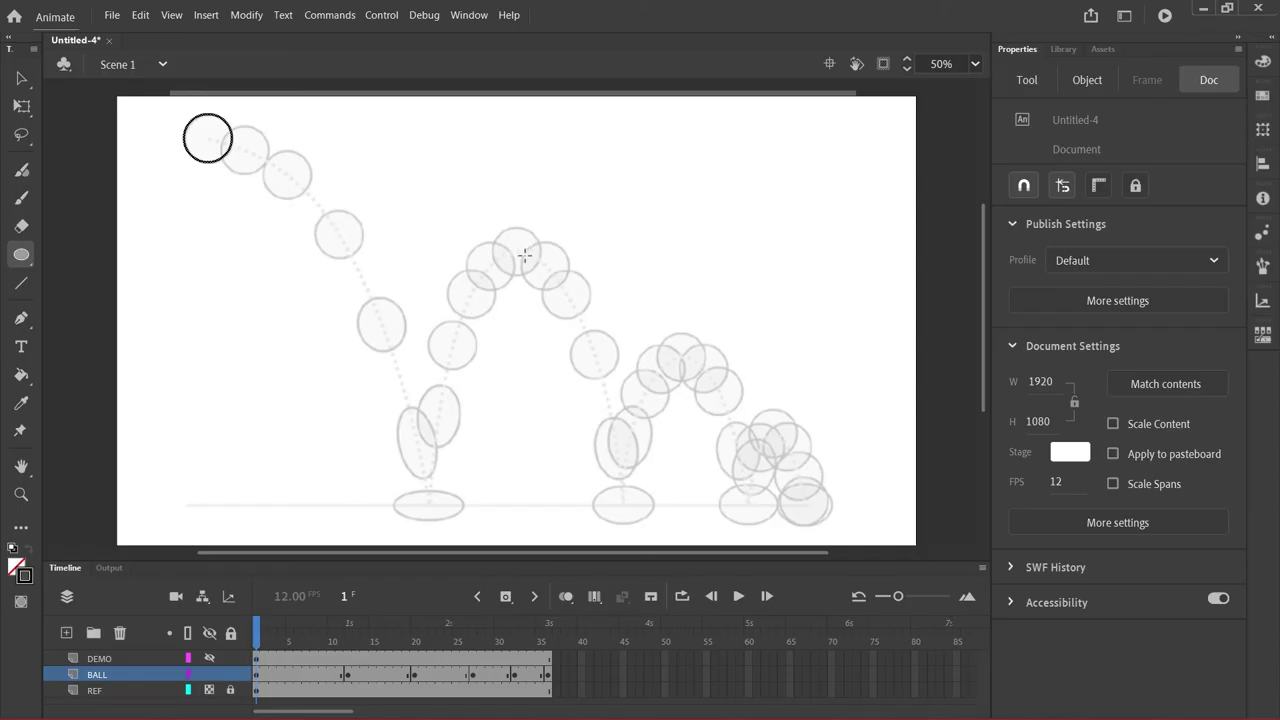
{"action": "left_click", "coordinate": [209, 658]}
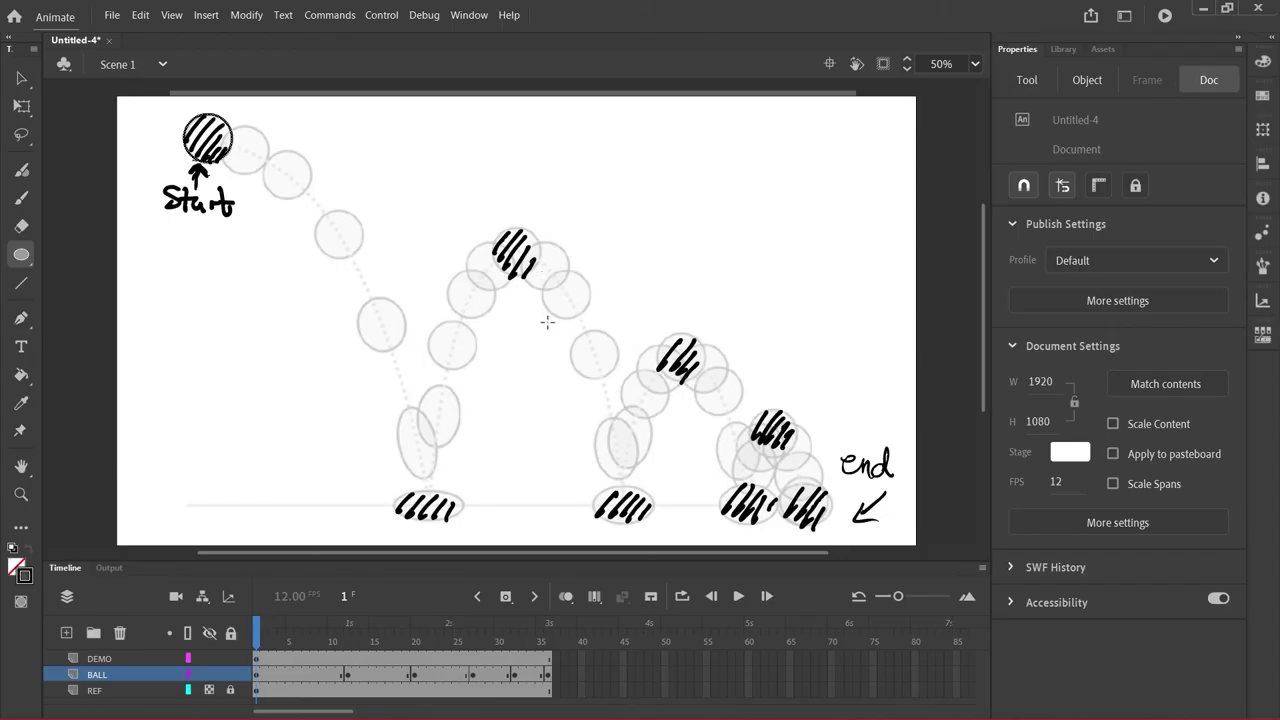
{"action": "left_click", "coordinate": [209, 657]}
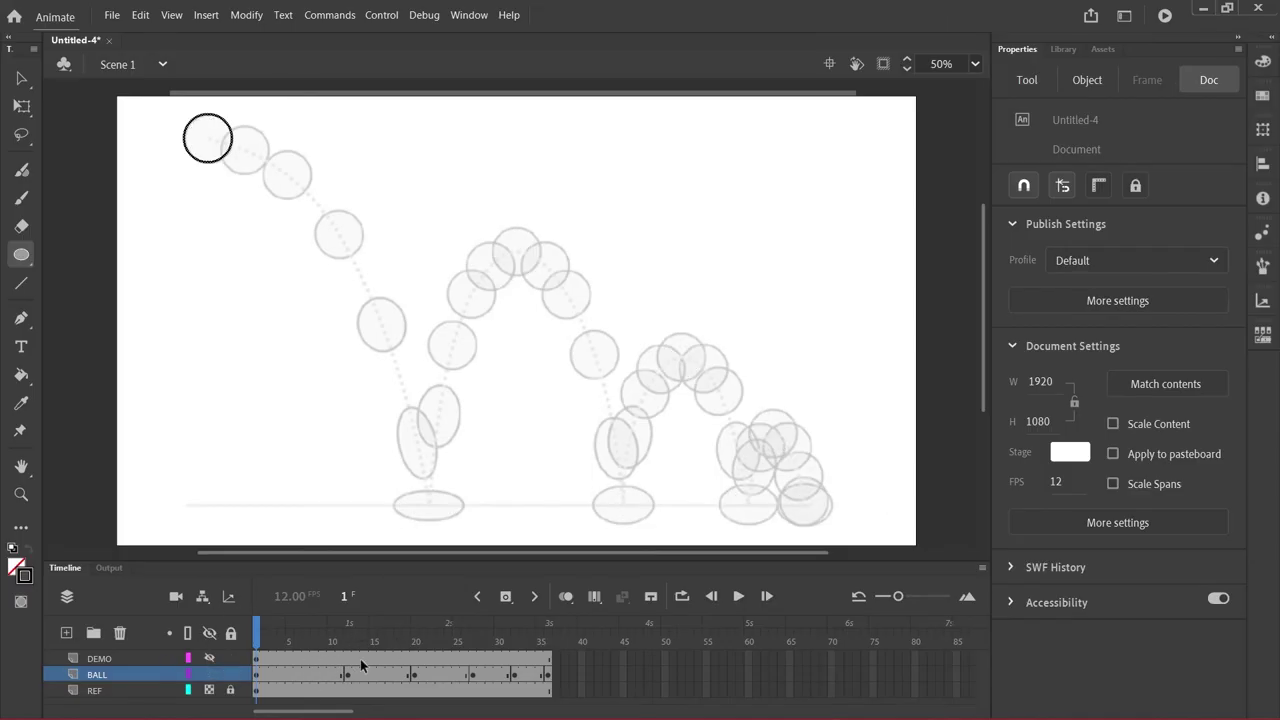
Insert a blank keyframe at frame 16 of BALL and outline the ball at the peak of the first bounce arc
{"action": "left_click_drag", "start_coordinate": [257, 630], "coordinate": [378, 662]}
{"action": "left_click", "coordinate": [380, 678]}
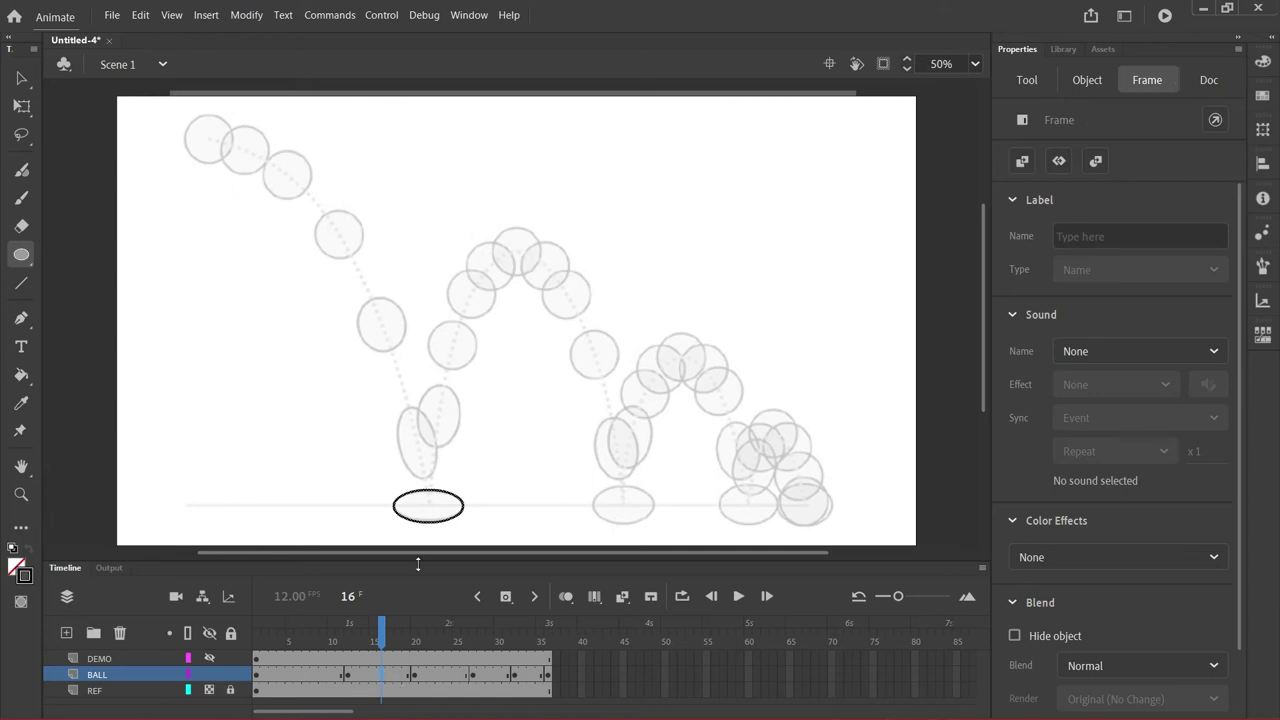
{"action": "mouse_move", "coordinate": [384, 628]}
{"action": "left_mouse_down"}
{"action": "mouse_move", "coordinate": [414, 628]}
{"action": "mouse_move", "coordinate": [357, 627]}
{"action": "mouse_move", "coordinate": [382, 628]}
{"action": "left_mouse_up"}
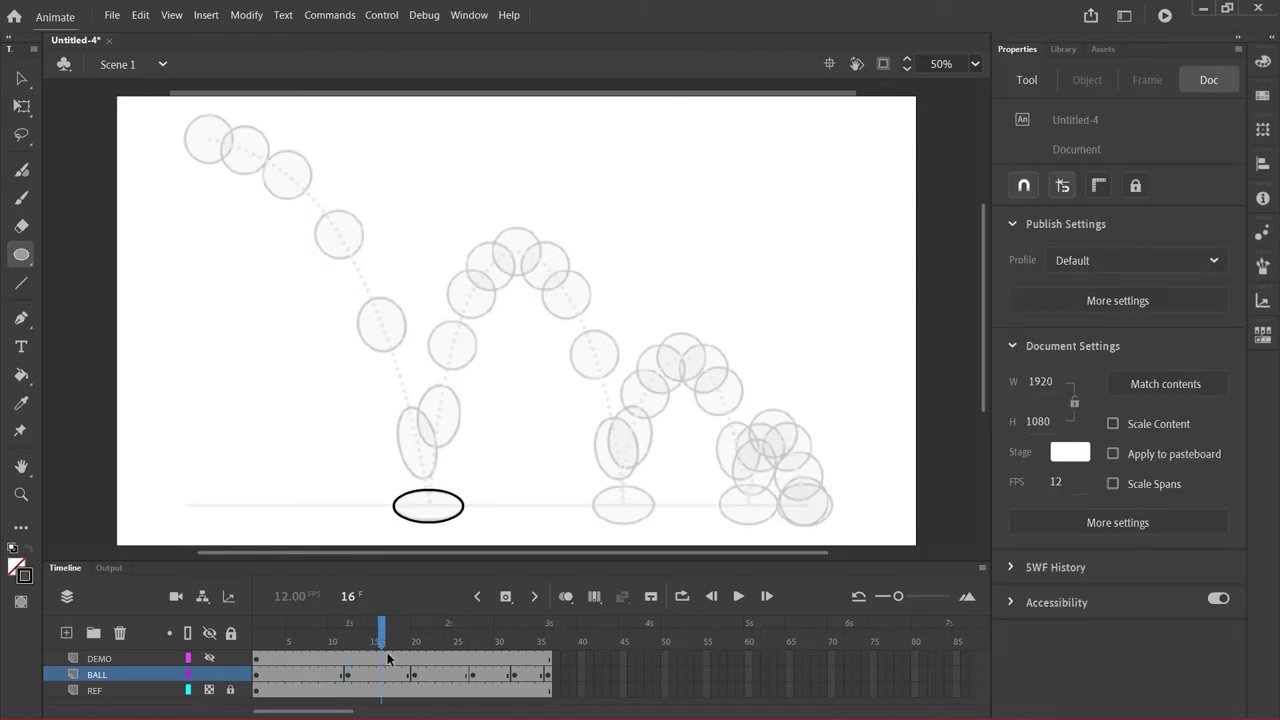
{"action": "left_click", "coordinate": [385, 676]}
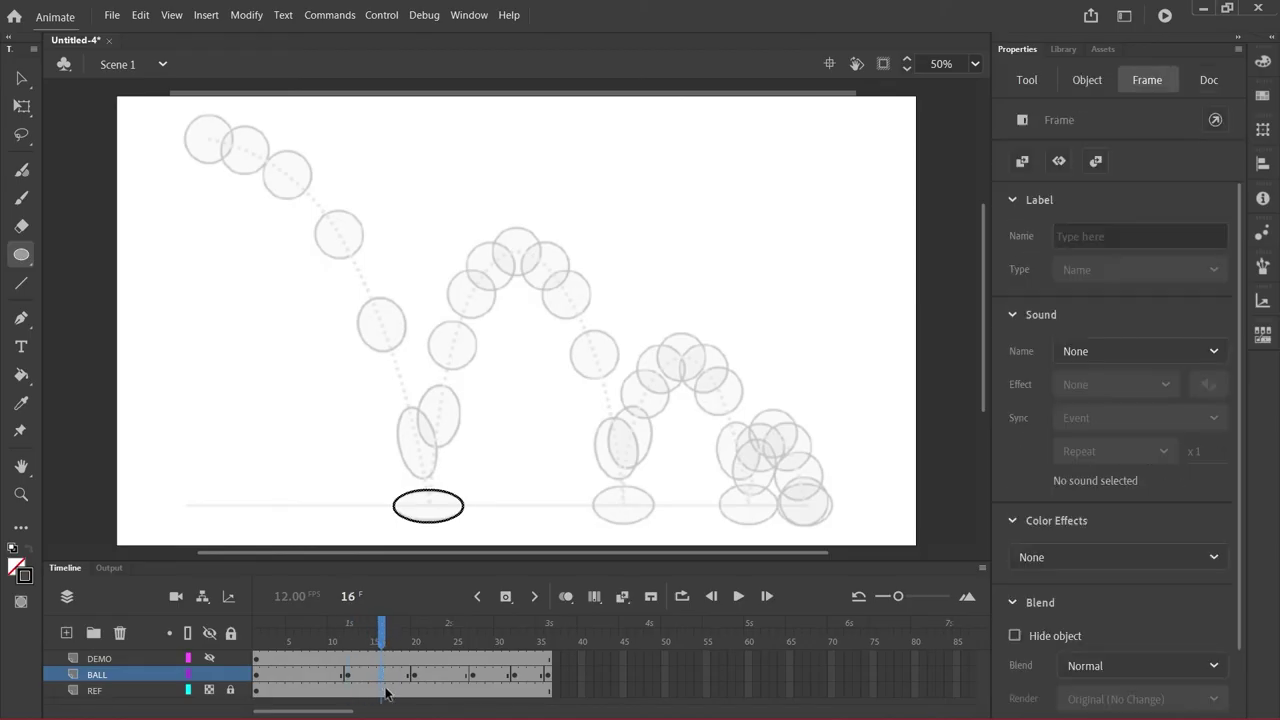
{"action": "left_click", "coordinate": [506, 596]}
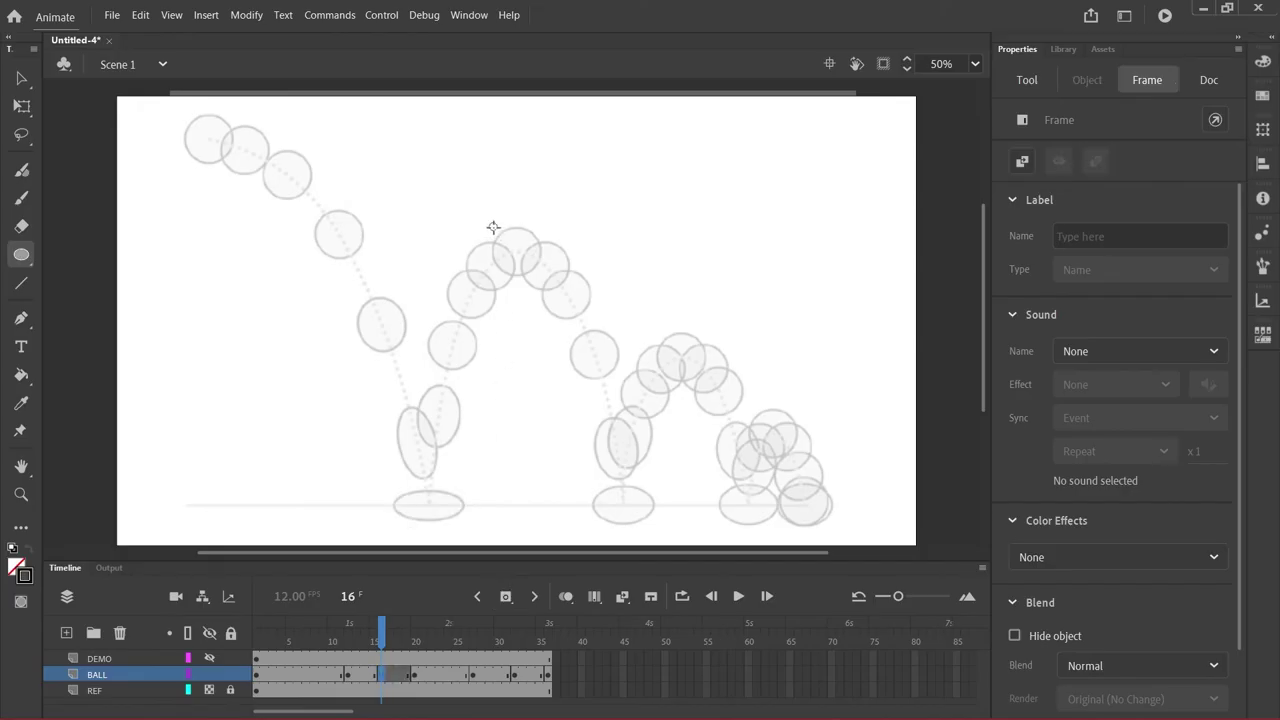
{"action": "left_click_drag", "start_coordinate": [493, 227], "coordinate": [541, 275]}
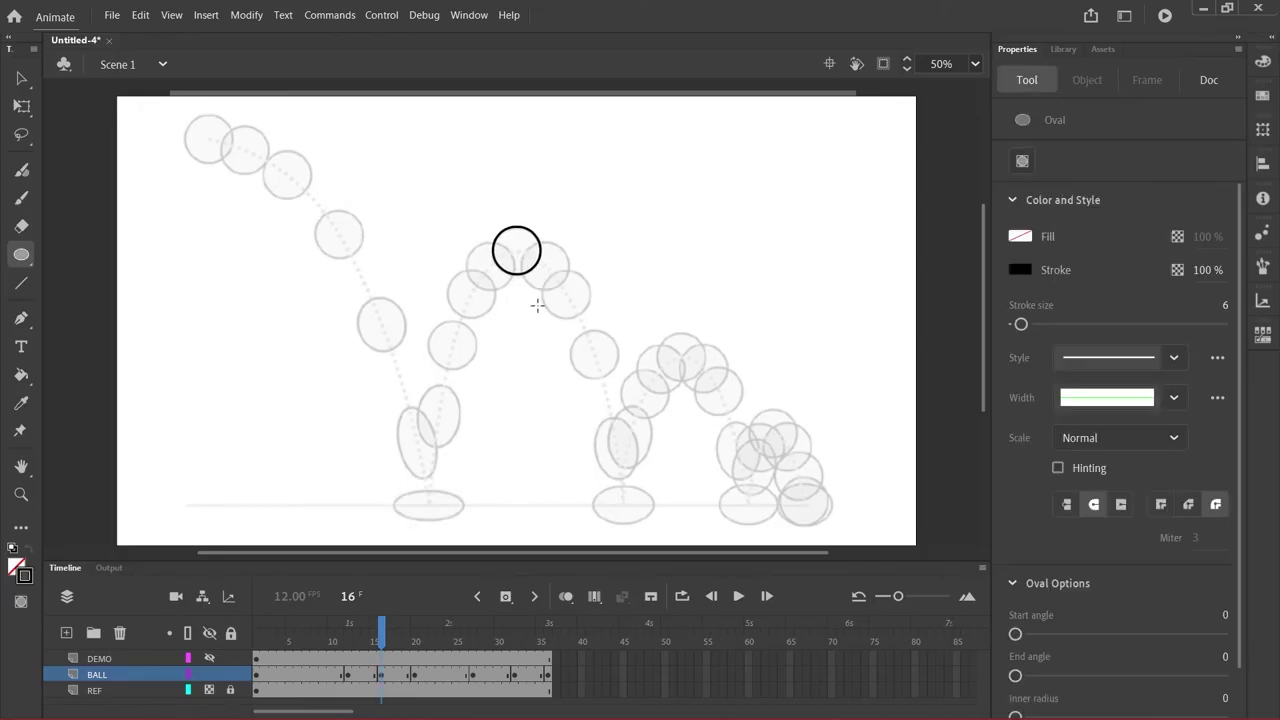
Insert a blank keyframe at frame 23 of BALL and outline the ball at the peak of the second bounce arc
{"action": "left_click", "coordinate": [441, 624]}
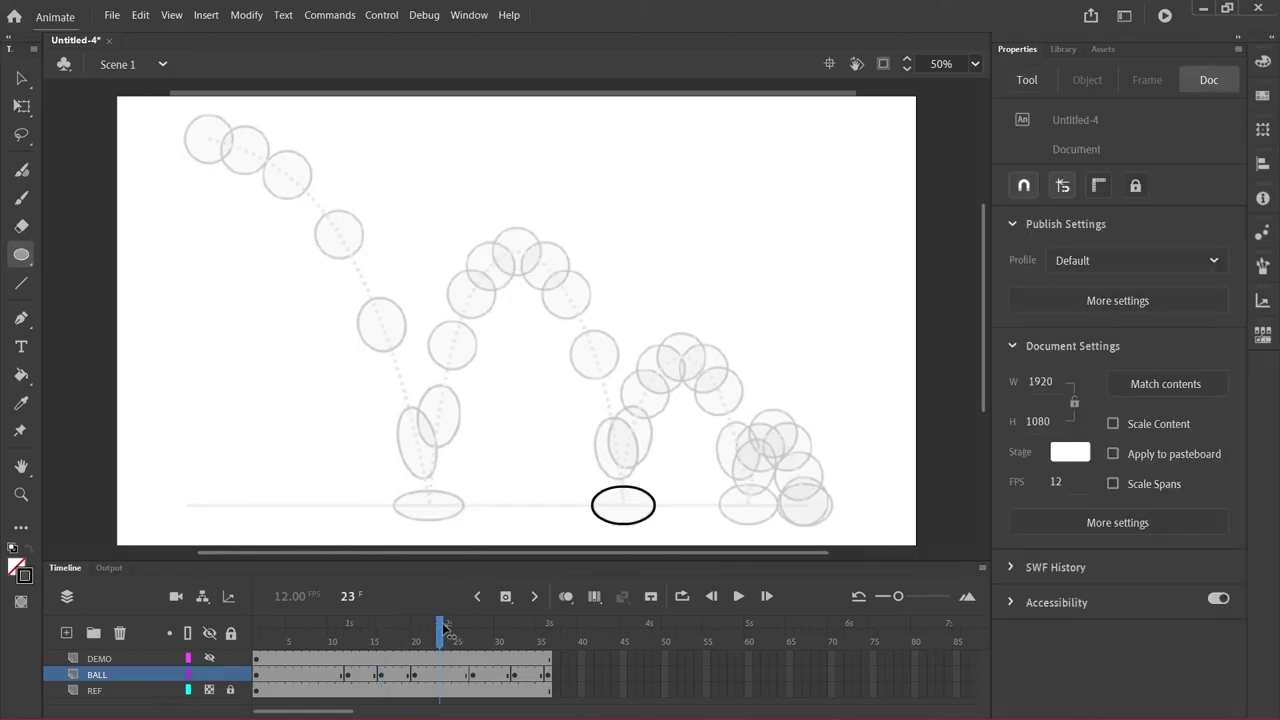
{"action": "left_click_drag", "start_coordinate": [447, 628], "coordinate": [441, 628]}
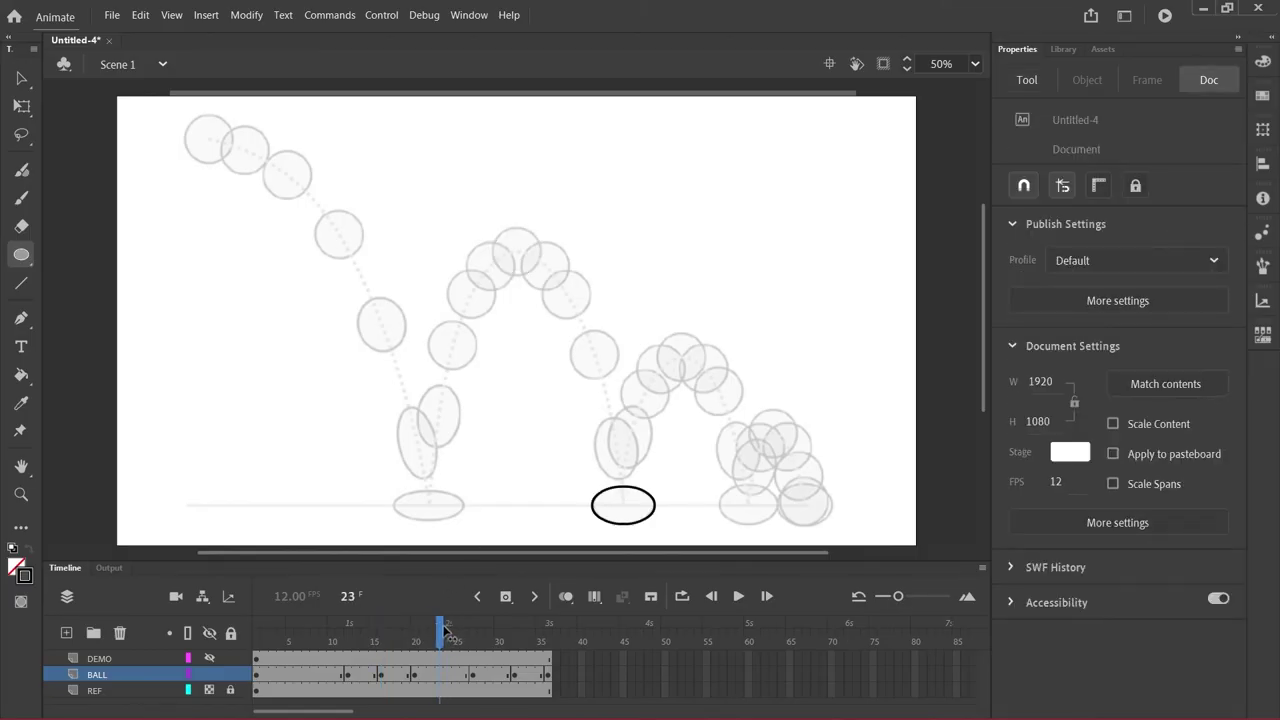
{"action": "left_click", "coordinate": [505, 597]}
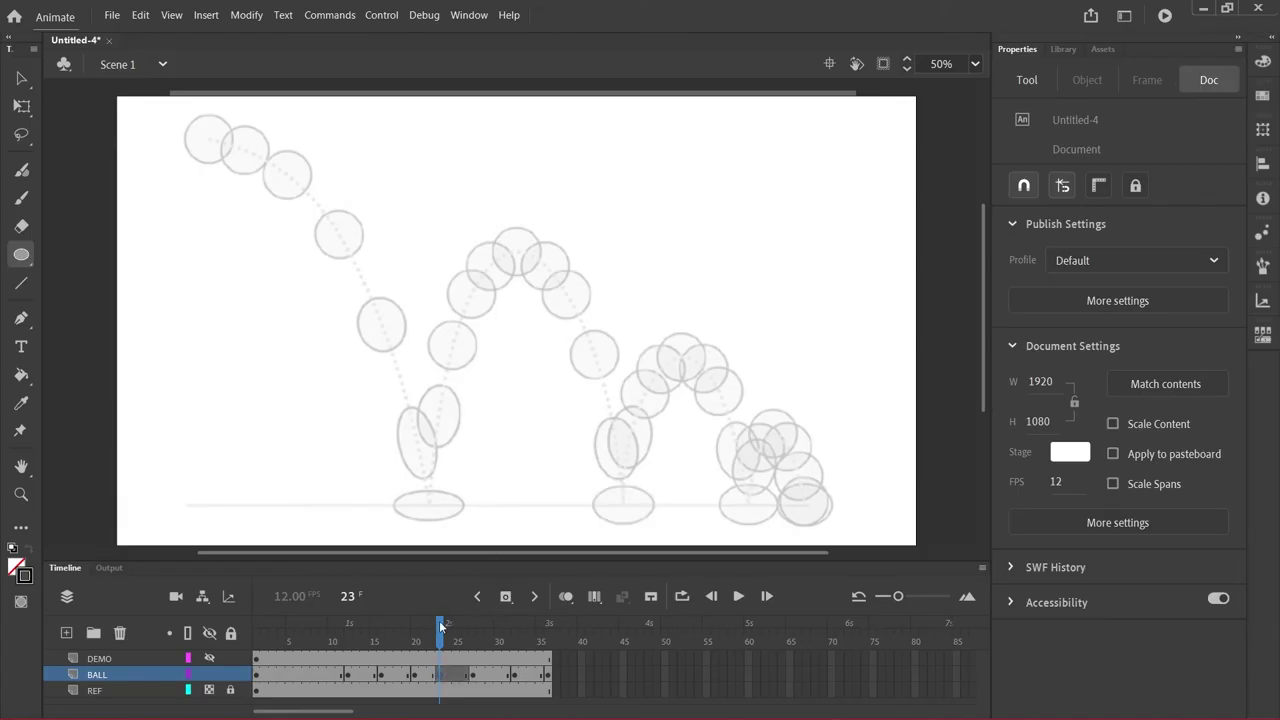
{"action": "mouse_move", "coordinate": [441, 625]}
{"action": "left_mouse_down"}
{"action": "mouse_move", "coordinate": [474, 628]}
{"action": "mouse_move", "coordinate": [441, 628]}
{"action": "left_mouse_up"}
{"action": "left_click_drag", "start_coordinate": [659, 332], "coordinate": [706, 381]}
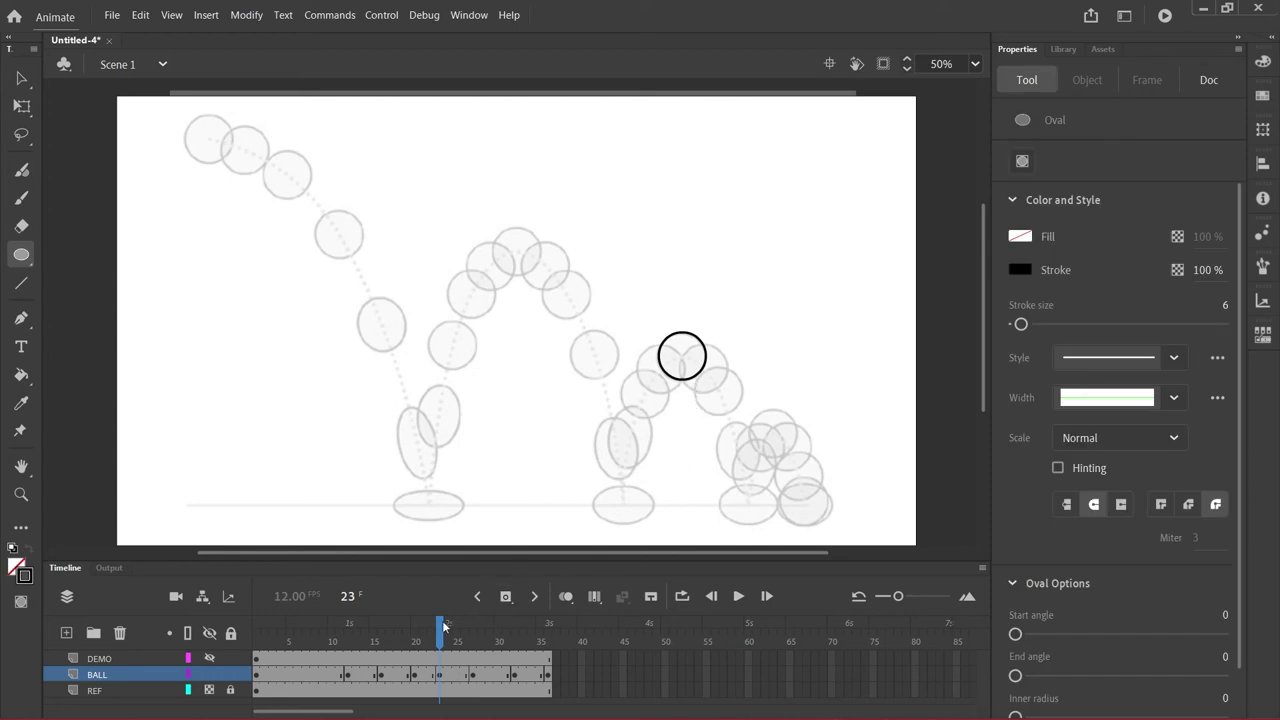
Insert a blank keyframe at frame 29 of BALL and outline the ball at the peak of the last bounce arc
{"action": "left_click_drag", "start_coordinate": [443, 626], "coordinate": [489, 632]}
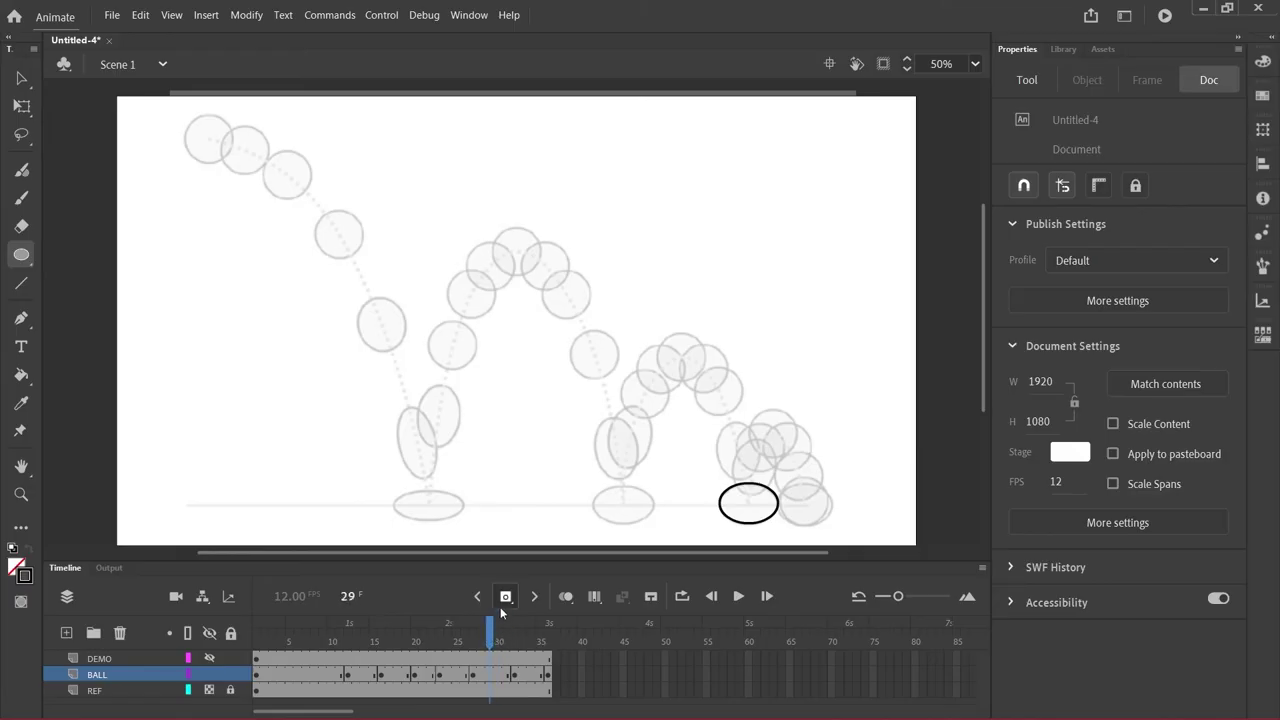
{"action": "left_click", "coordinate": [505, 596]}
{"action": "left_click", "coordinate": [765, 413]}
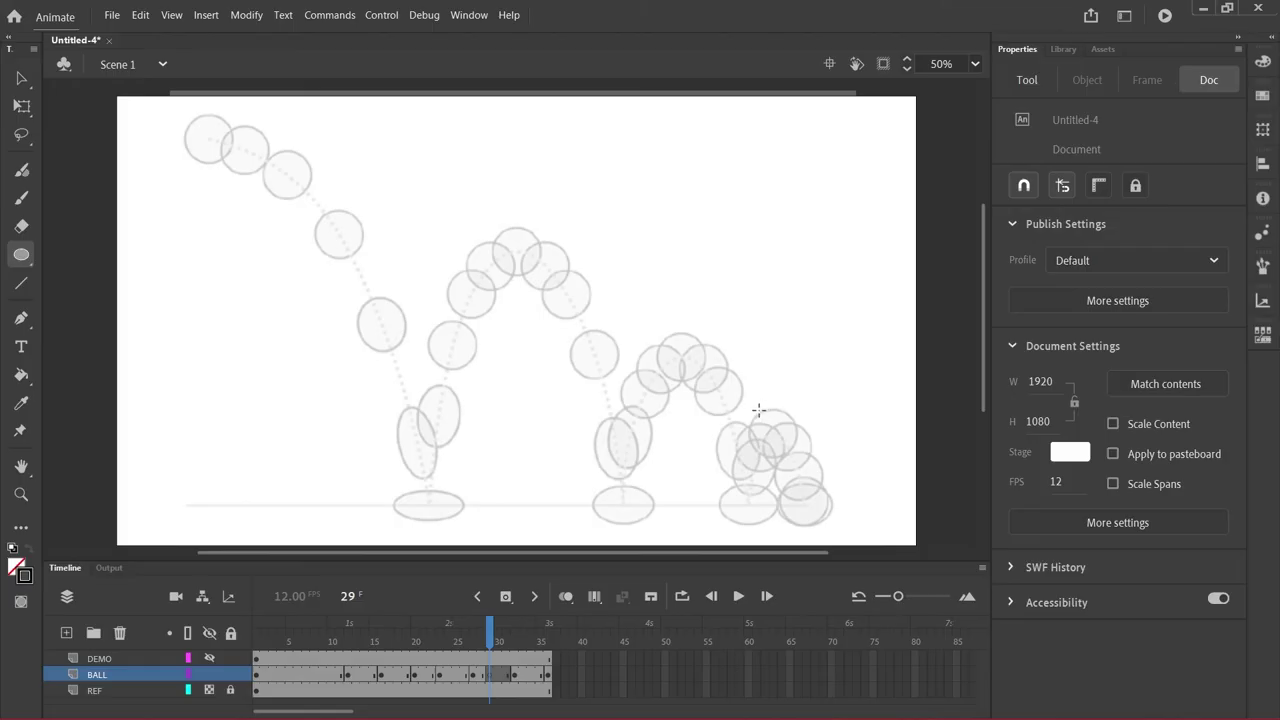
{"action": "left_click_drag", "start_coordinate": [752, 410], "coordinate": [798, 457]}
{"action": "key", "text": "ctrl+z"}
{"action": "left_click_drag", "start_coordinate": [746, 408], "coordinate": [797, 458]}
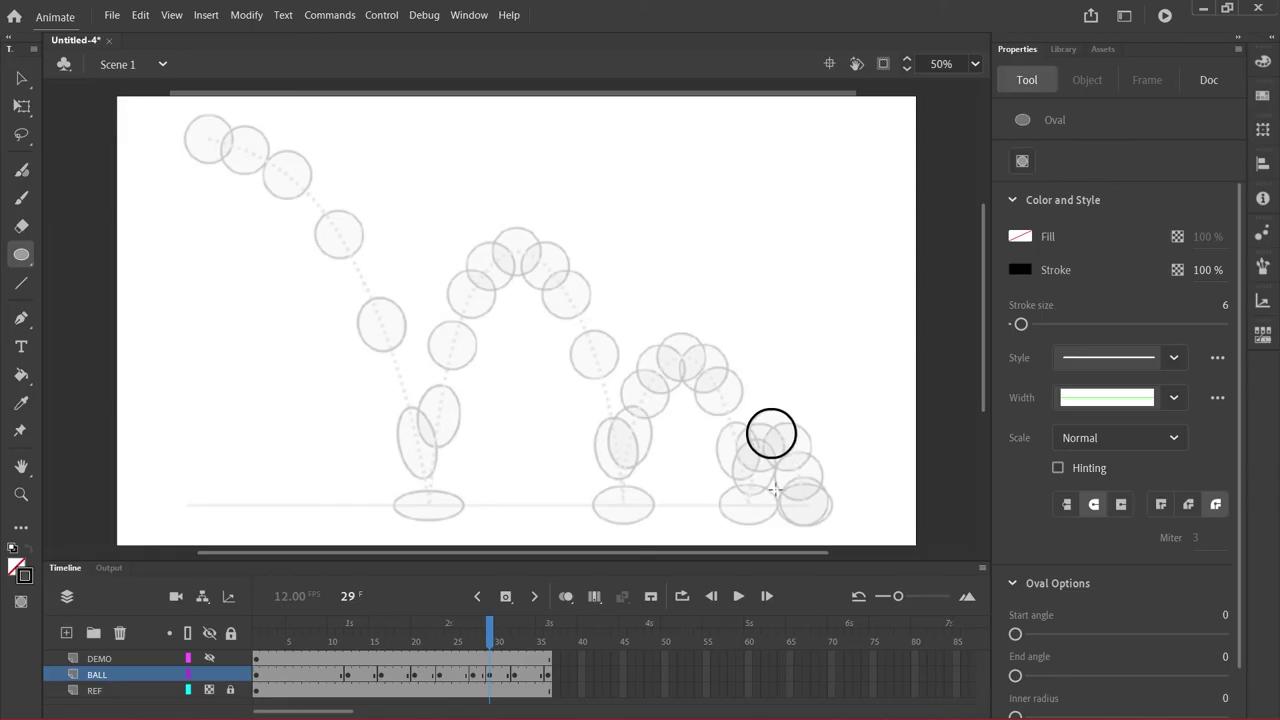
Play and scrub the timeline from frame 1 to review the timing of the contact and peak poses
{"action": "left_click", "coordinate": [490, 622]}
{"action": "left_click_drag", "start_coordinate": [490, 622], "coordinate": [256, 622]}
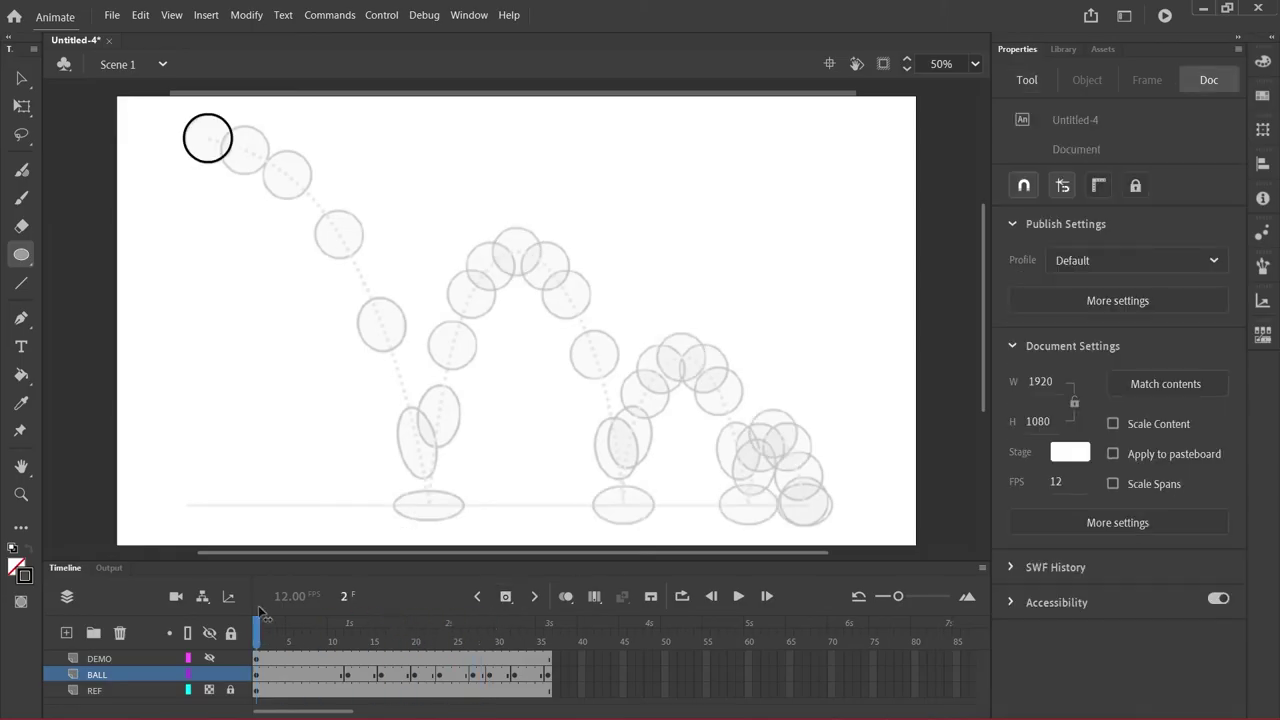
{"action": "left_click", "coordinate": [738, 596]}
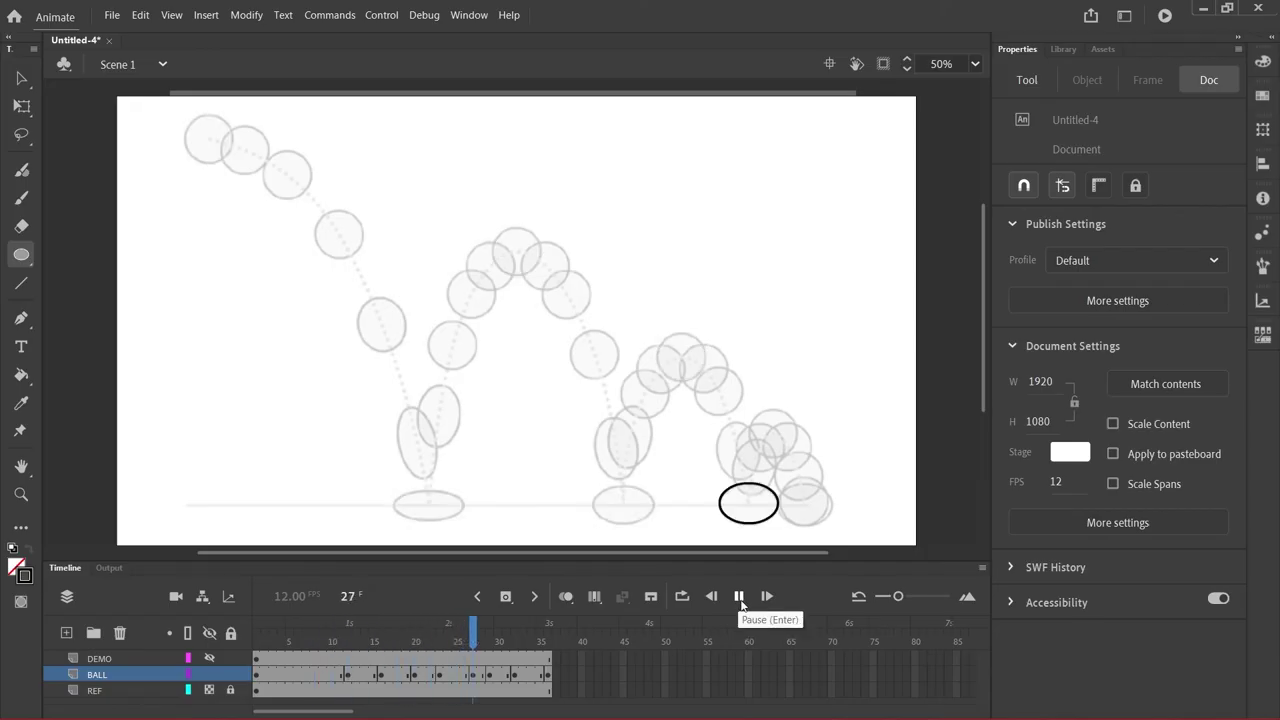
{"action": "left_click", "coordinate": [739, 597]}
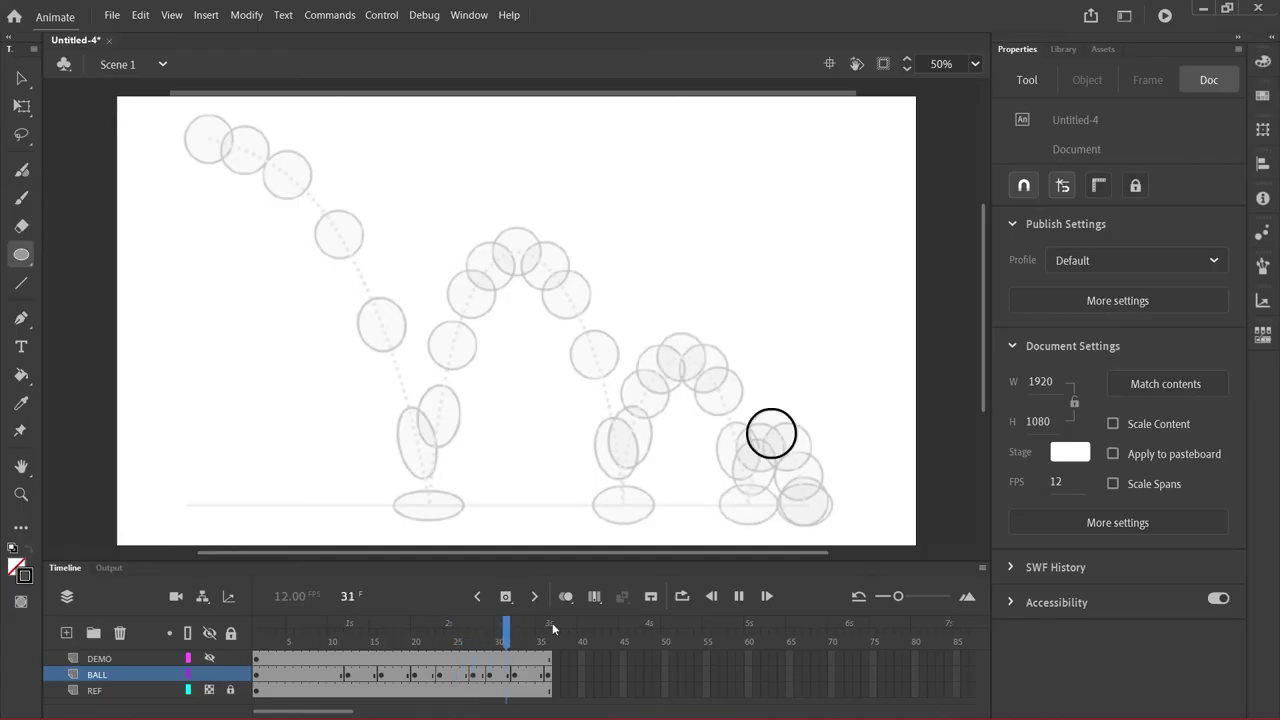
{"action": "left_click_drag", "start_coordinate": [545, 630], "coordinate": [206, 625]}
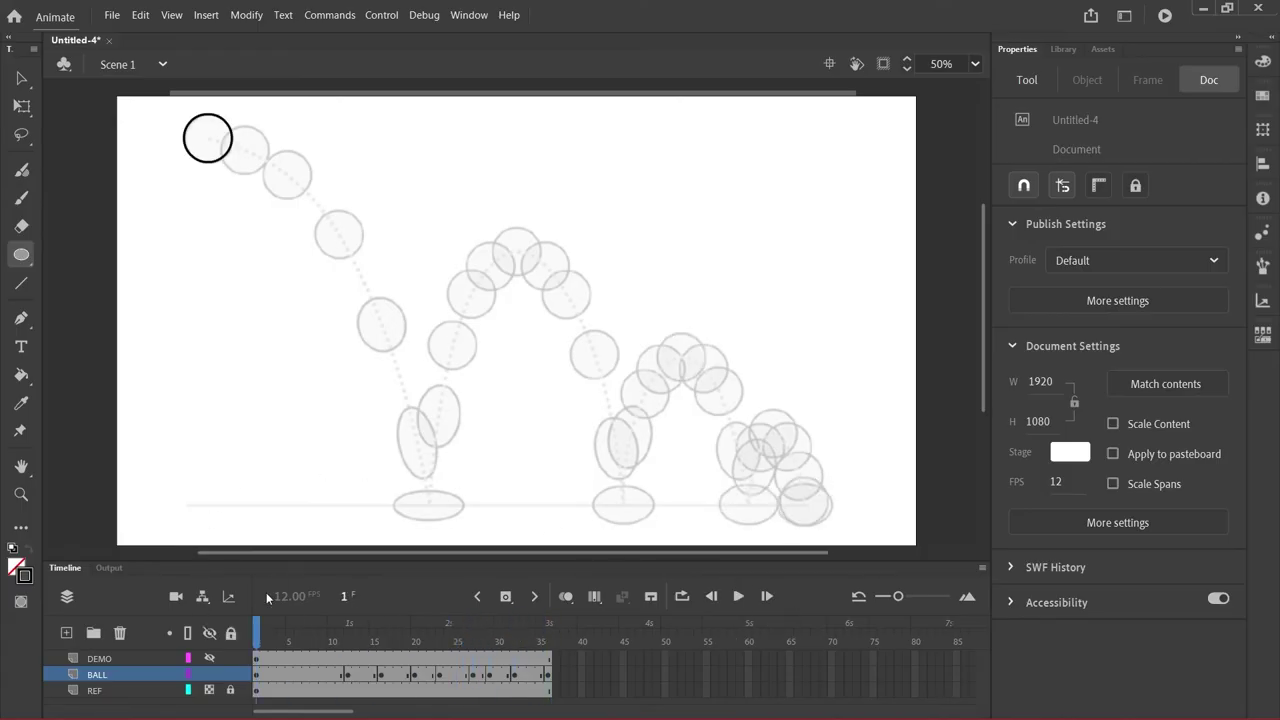
{"action": "left_click_drag", "start_coordinate": [261, 630], "coordinate": [483, 643]}
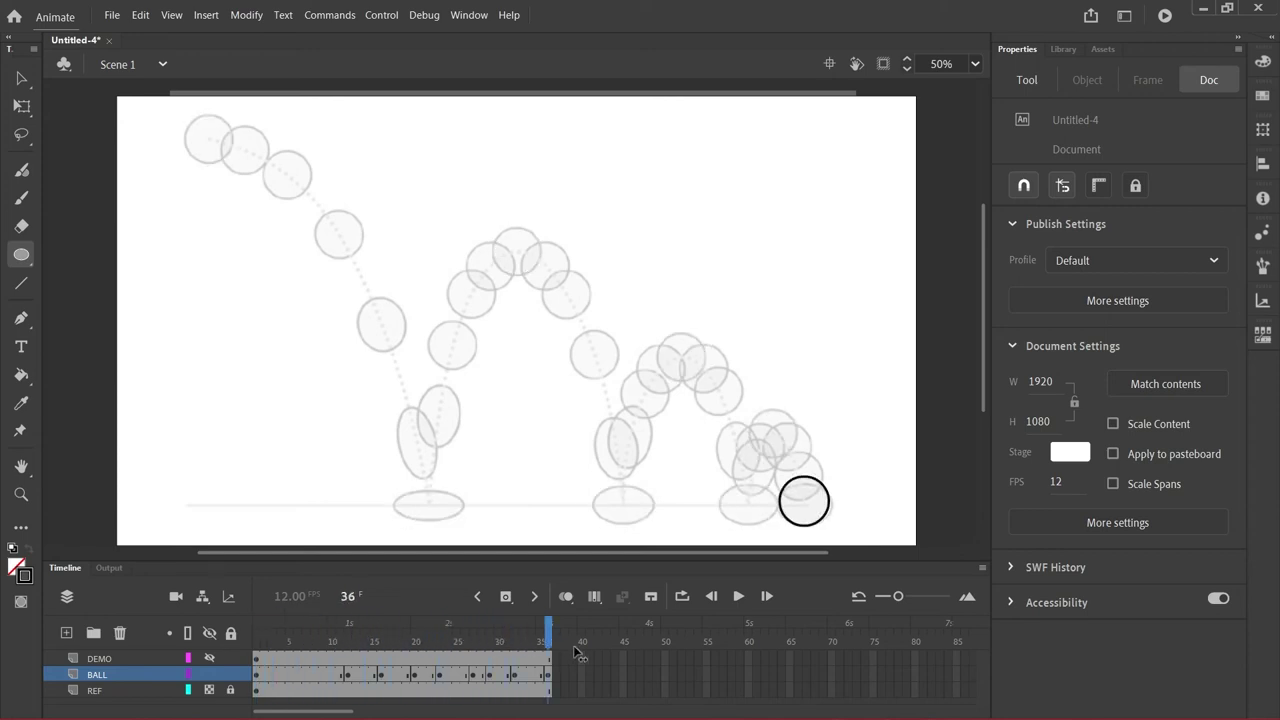
{"action": "left_click", "coordinate": [258, 630]}
{"action": "left_click_drag", "start_coordinate": [258, 630], "coordinate": [215, 635]}
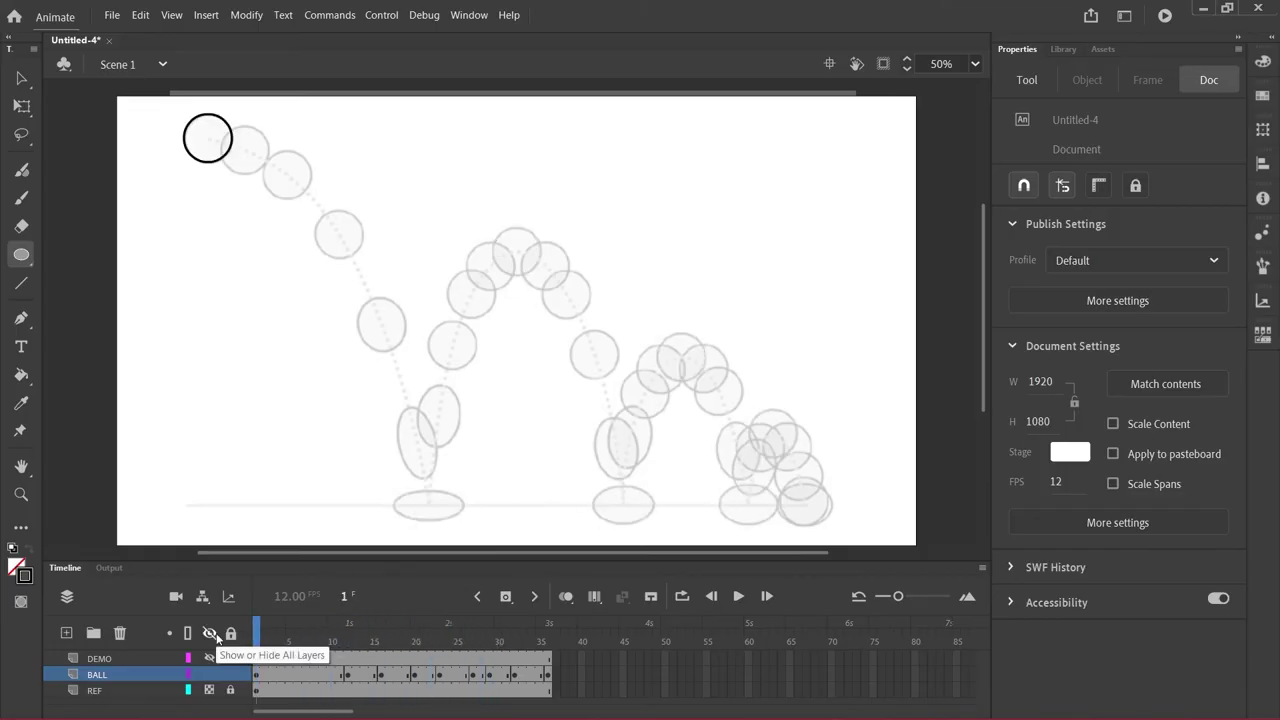
Open the Save As dialog and dismiss it without saving the document
{"action": "key", "text": "ctrl+s"}
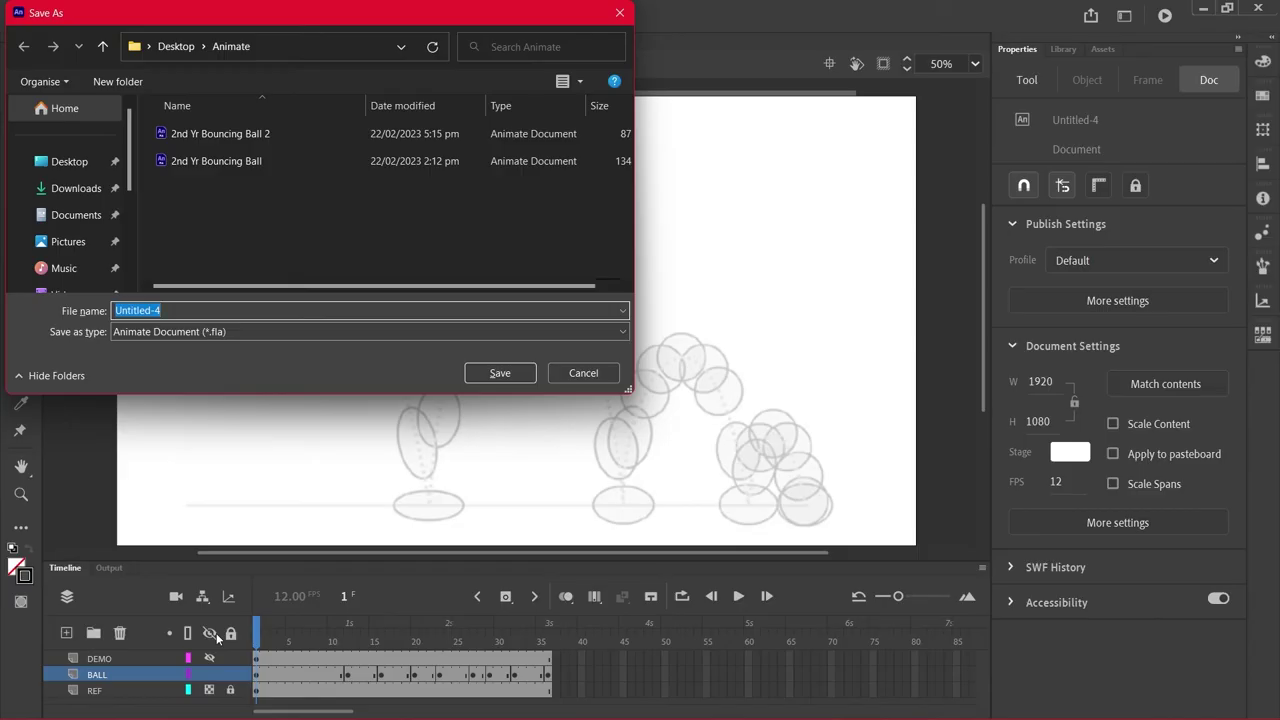
{"action": "left_click", "coordinate": [619, 12]}
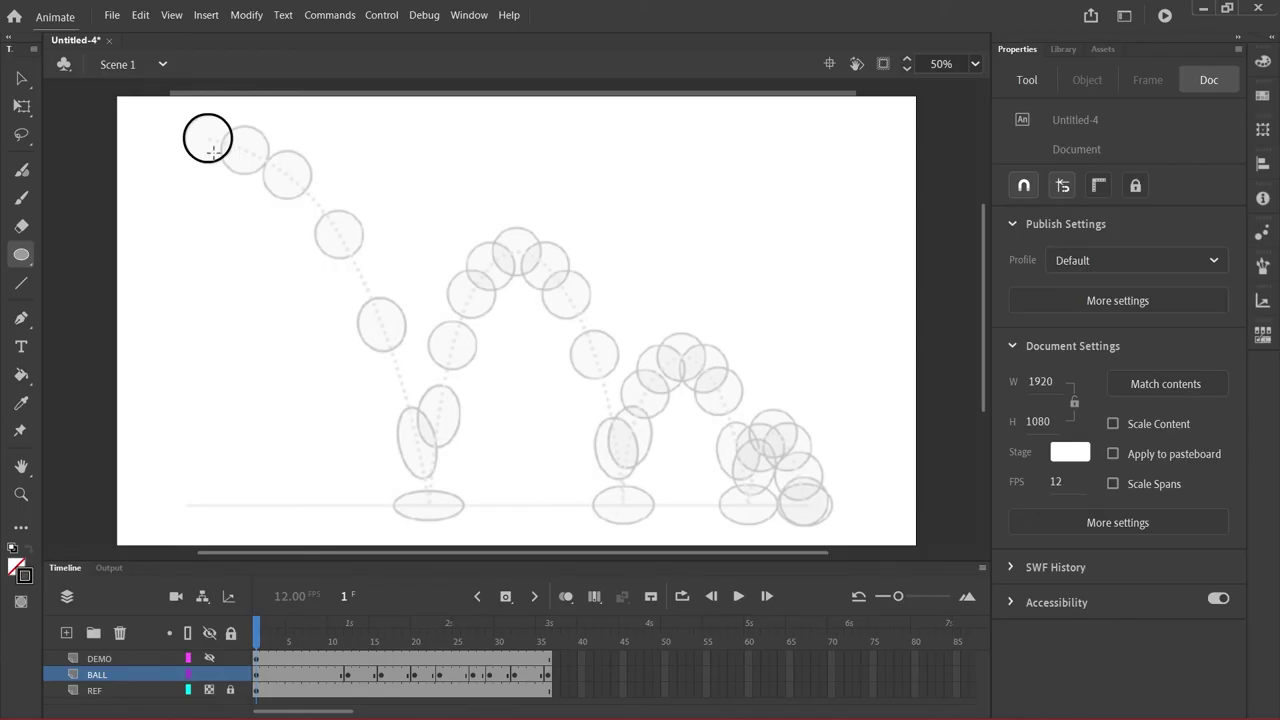
Play the key poses through to the end of the timeline once more and return to the start
{"action": "left_click", "coordinate": [739, 597]}
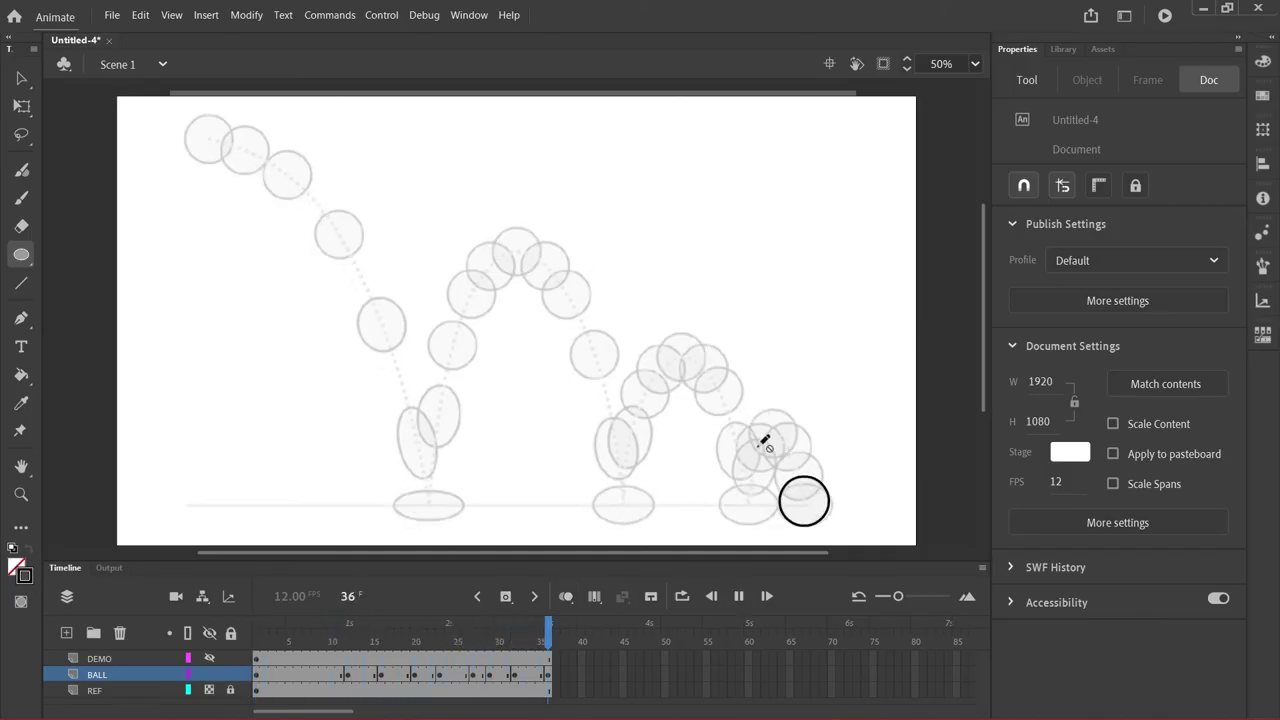
{"action": "left_click", "coordinate": [739, 596]}
{"action": "left_click_drag", "start_coordinate": [548, 626], "coordinate": [240, 632]}
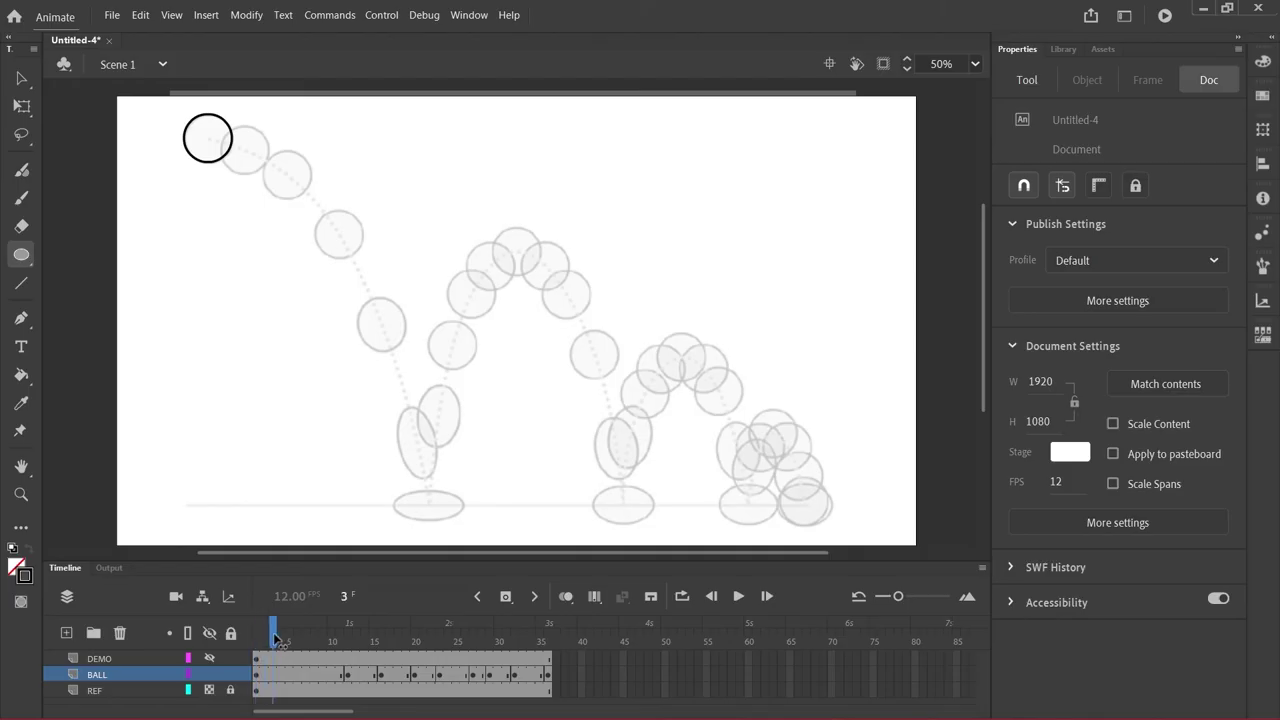
Insert a blank keyframe at frame 7 of BALL and outline the fourth reference ball on the initial descent
{"action": "left_click_drag", "start_coordinate": [248, 640], "coordinate": [307, 650]}
{"action": "left_click", "coordinate": [306, 677]}
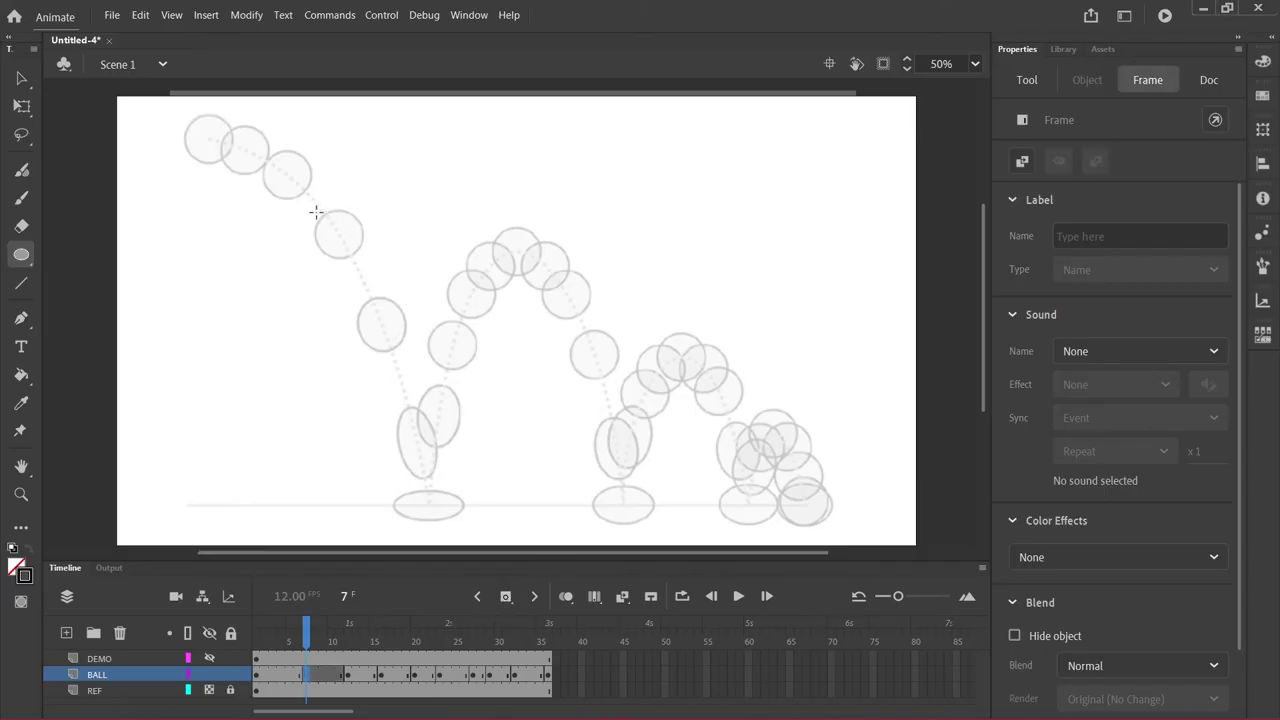
{"action": "left_click_drag", "start_coordinate": [313, 210], "coordinate": [361, 259]}
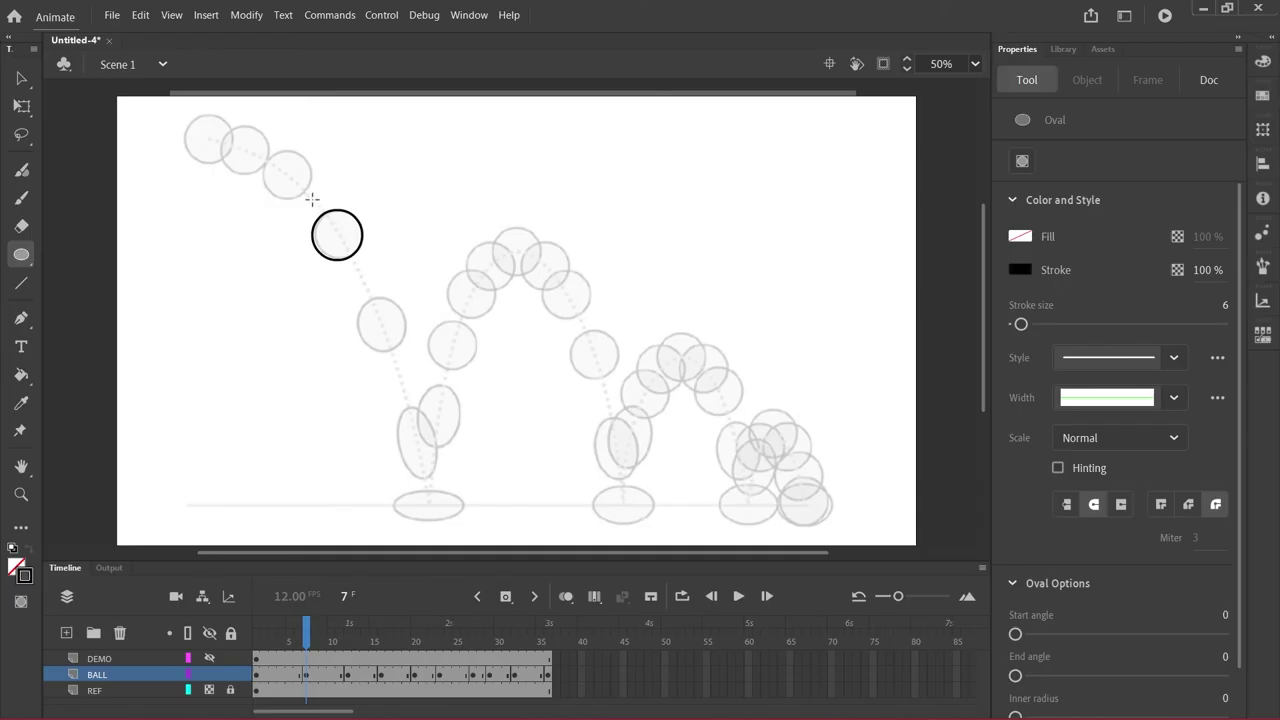
{"action": "key", "text": "ctrl+z"}
{"action": "left_click_drag", "start_coordinate": [316, 209], "coordinate": [364, 259]}
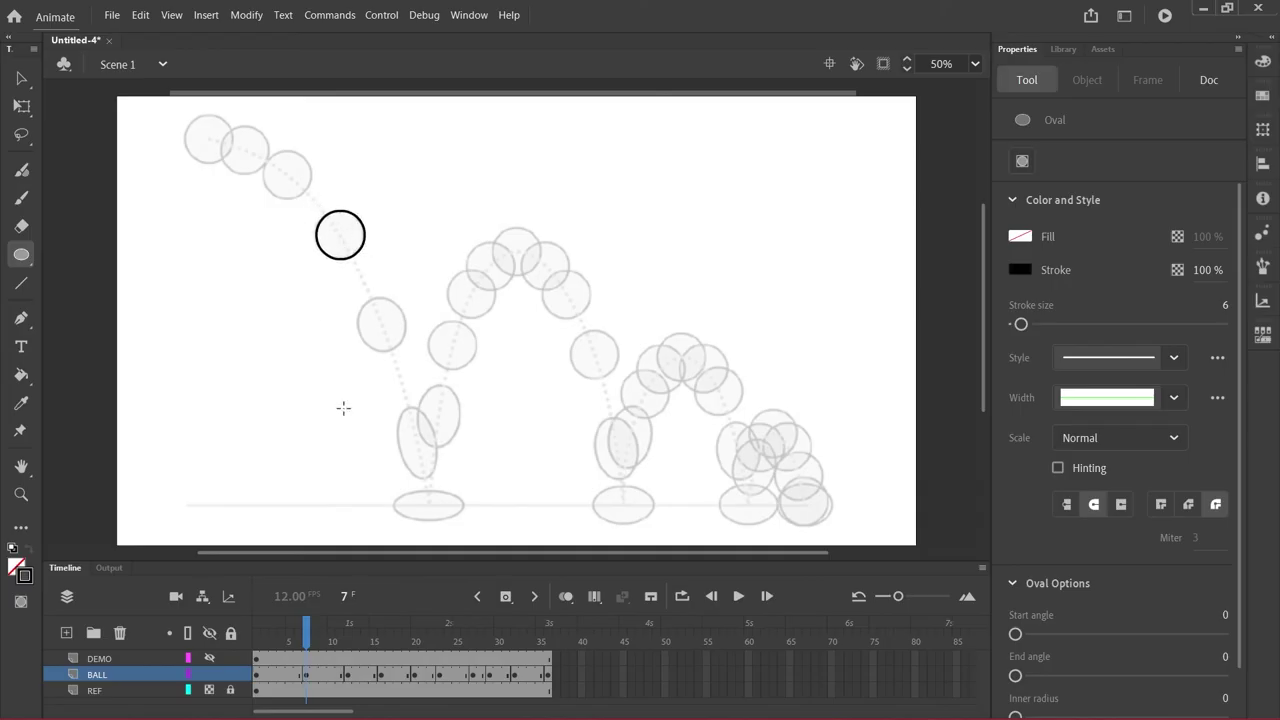
Insert a blank keyframe at frame 14 of BALL and outline the third reference ball rising on the first bounce arc
{"action": "left_click_drag", "start_coordinate": [316, 622], "coordinate": [364, 636]}
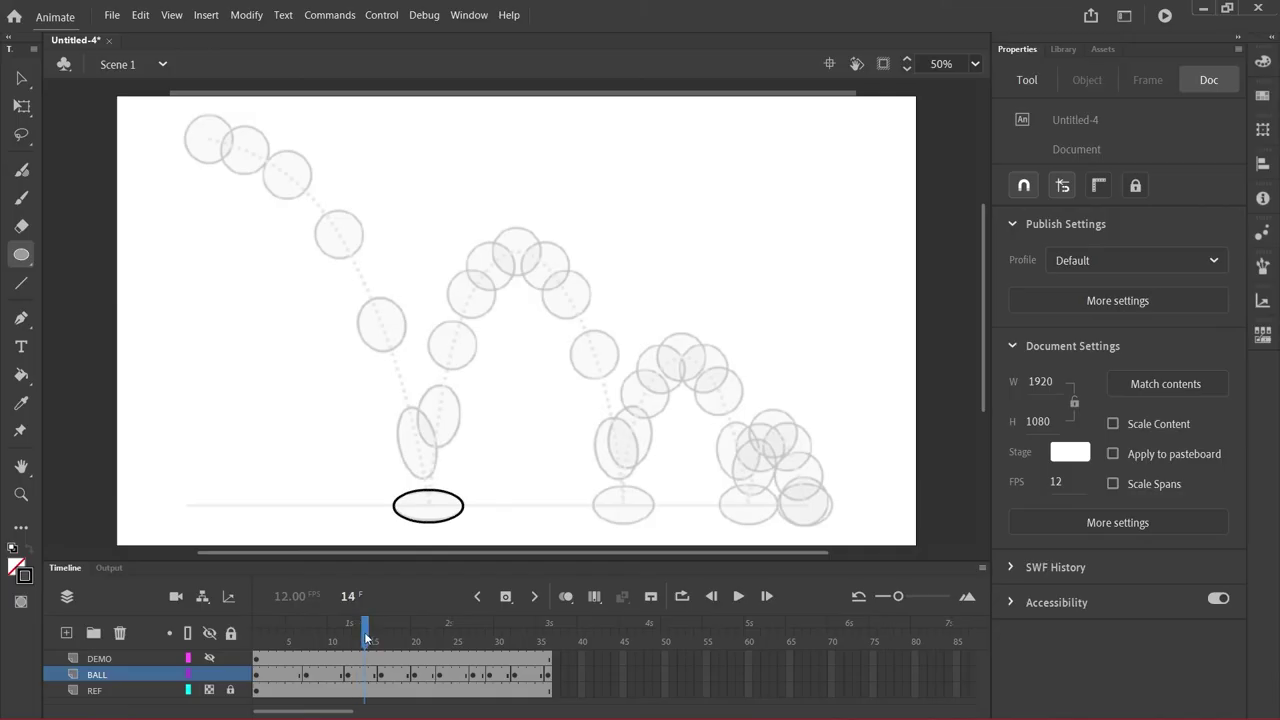
{"action": "left_click", "coordinate": [505, 596]}
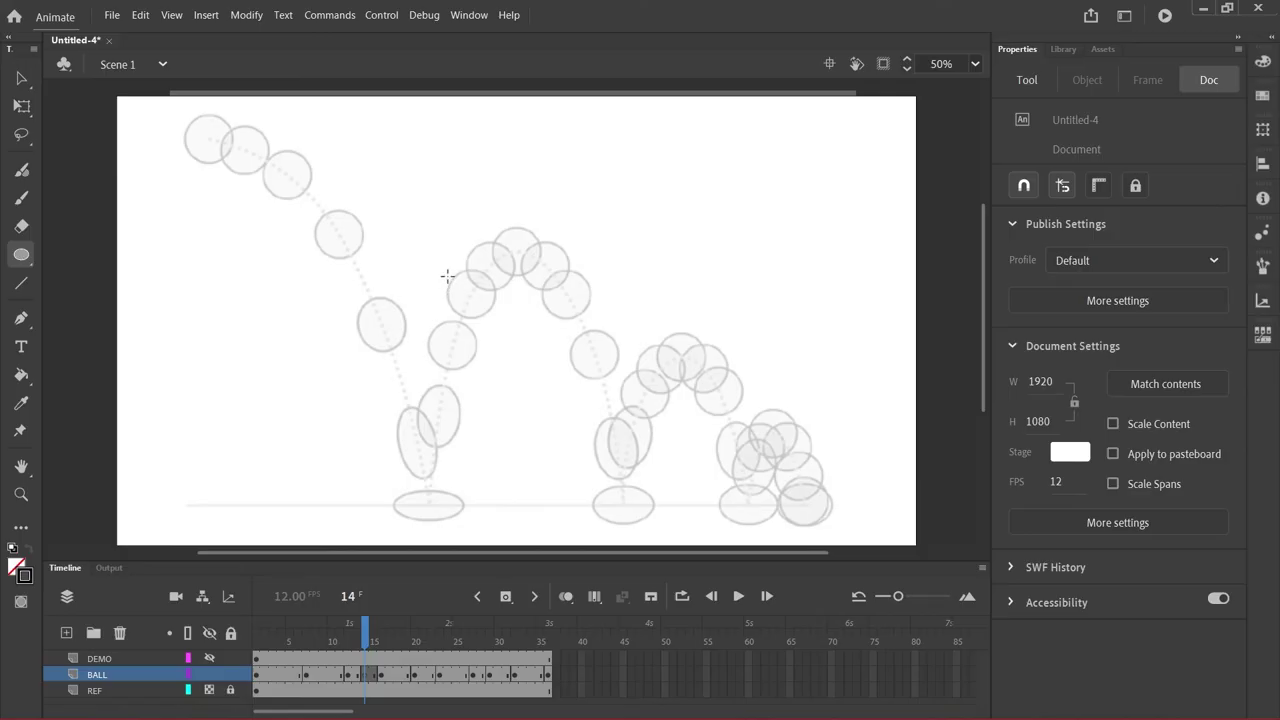
{"action": "left_click_drag", "start_coordinate": [445, 269], "coordinate": [496, 316]}
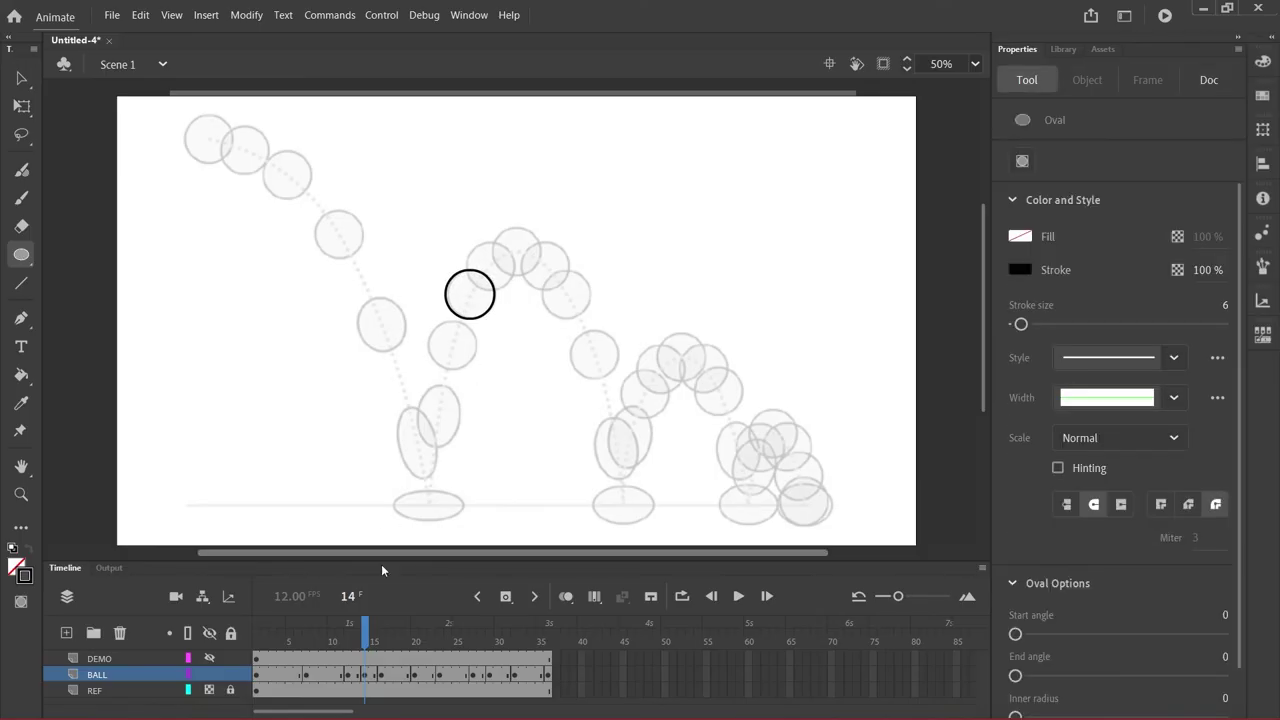
Insert a blank keyframe at frame 18 of BALL and outline the third reference ball descending from the first bounce's peak
{"action": "left_click", "coordinate": [330, 637]}
{"action": "left_click_drag", "start_coordinate": [330, 637], "coordinate": [398, 657]}
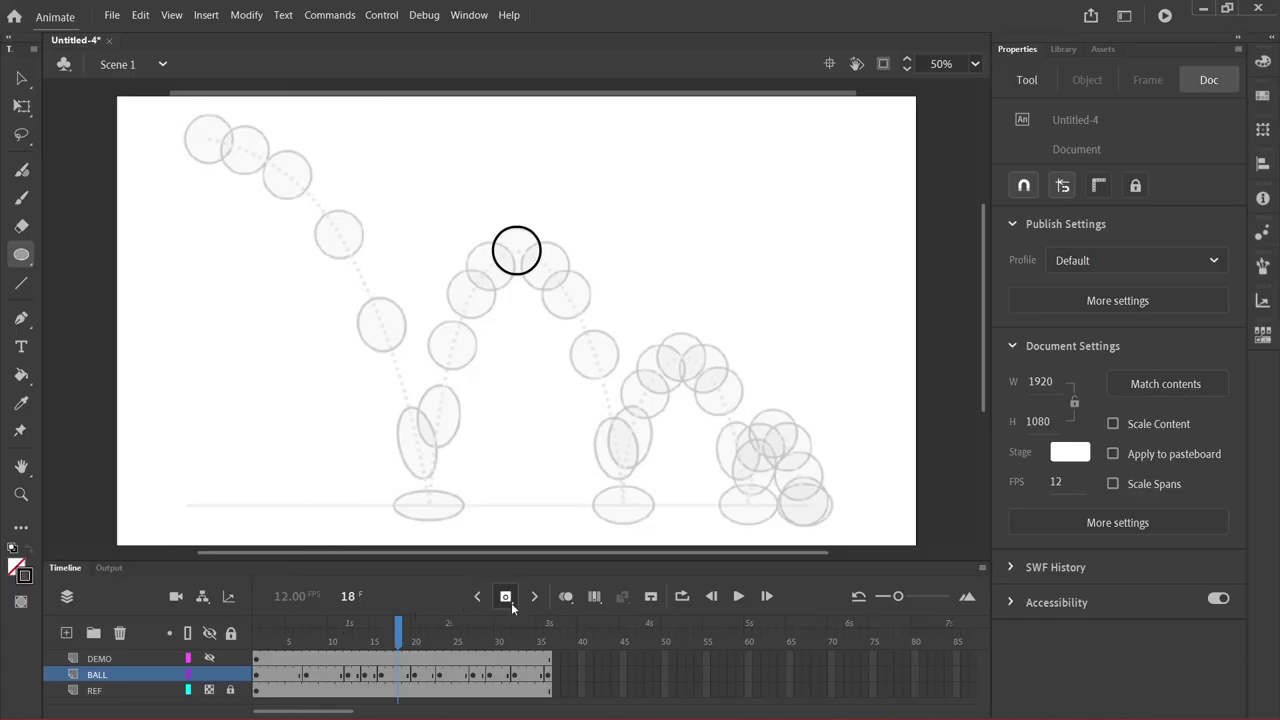
{"action": "key", "text": "F7"}
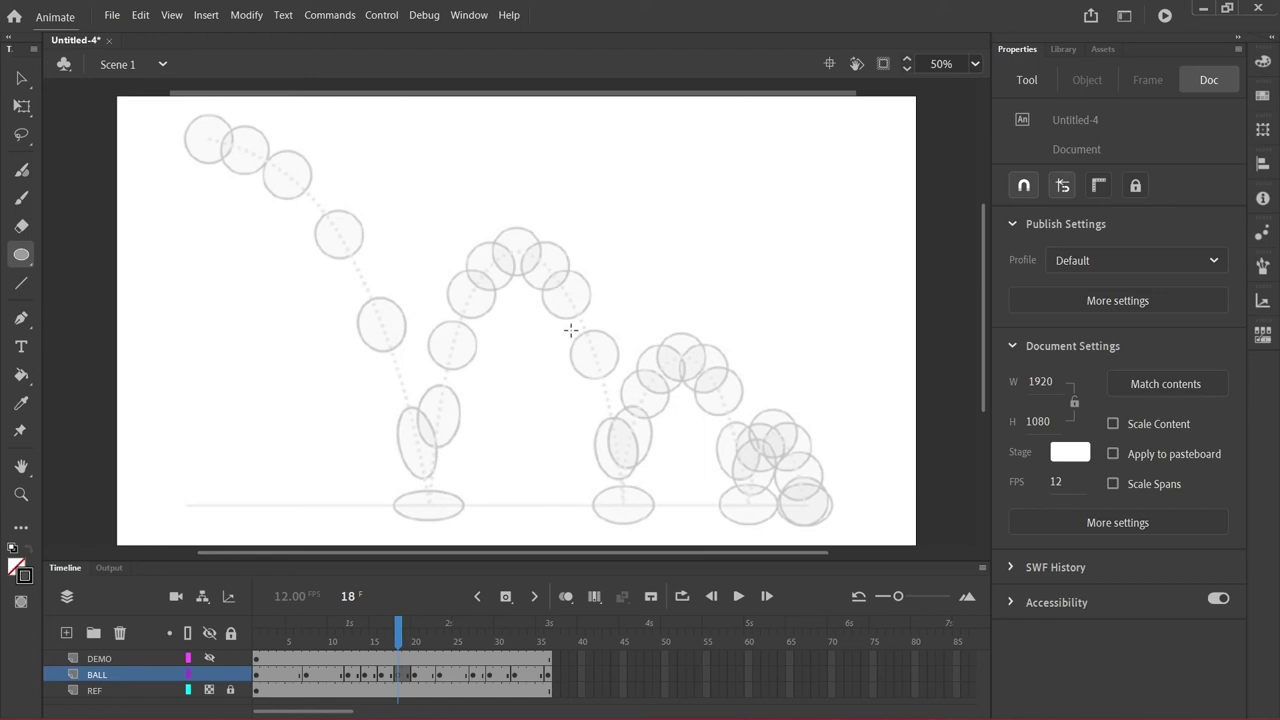
{"action": "left_click_drag", "start_coordinate": [569, 328], "coordinate": [619, 377]}
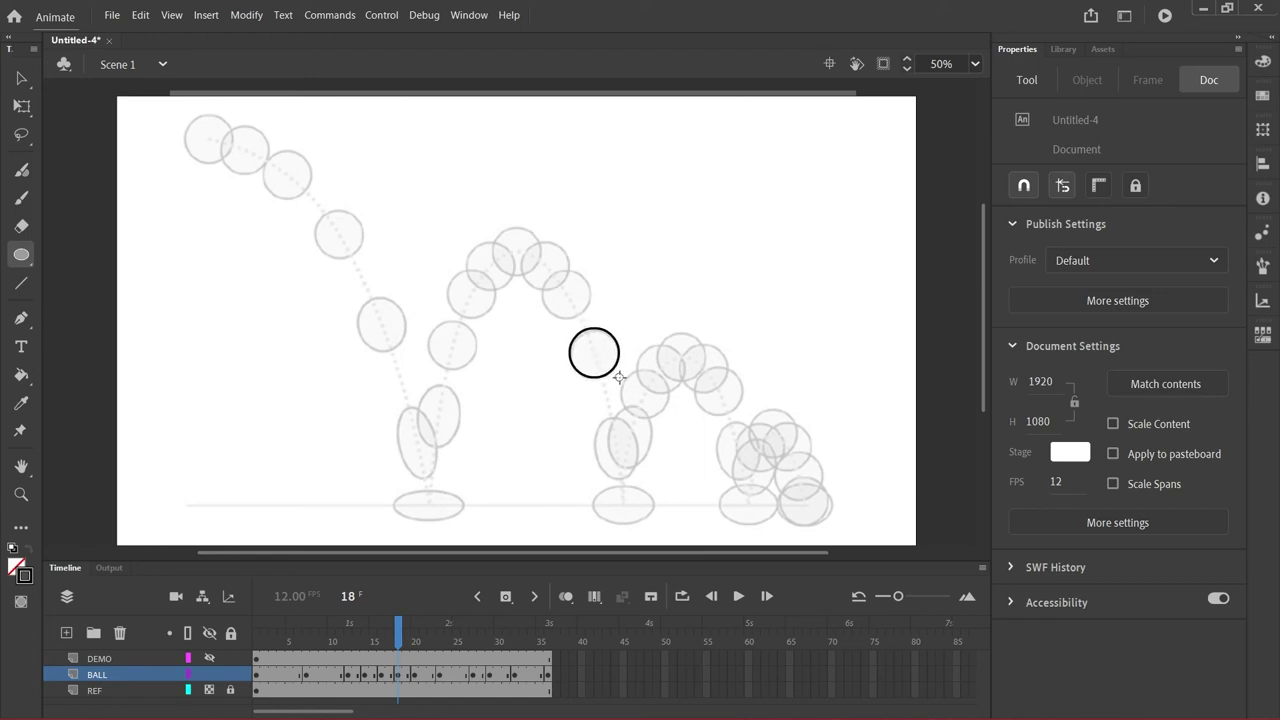
Insert a blank keyframe at frame 21 of BALL and outline a reference ball near the second bounce's peak, redrawing it until it fits
{"action": "mouse_move", "coordinate": [408, 630]}
{"action": "left_mouse_down"}
{"action": "mouse_move", "coordinate": [380, 630]}
{"action": "mouse_move", "coordinate": [422, 630]}
{"action": "mouse_move", "coordinate": [357, 632]}
{"action": "mouse_move", "coordinate": [429, 644]}
{"action": "left_mouse_up"}
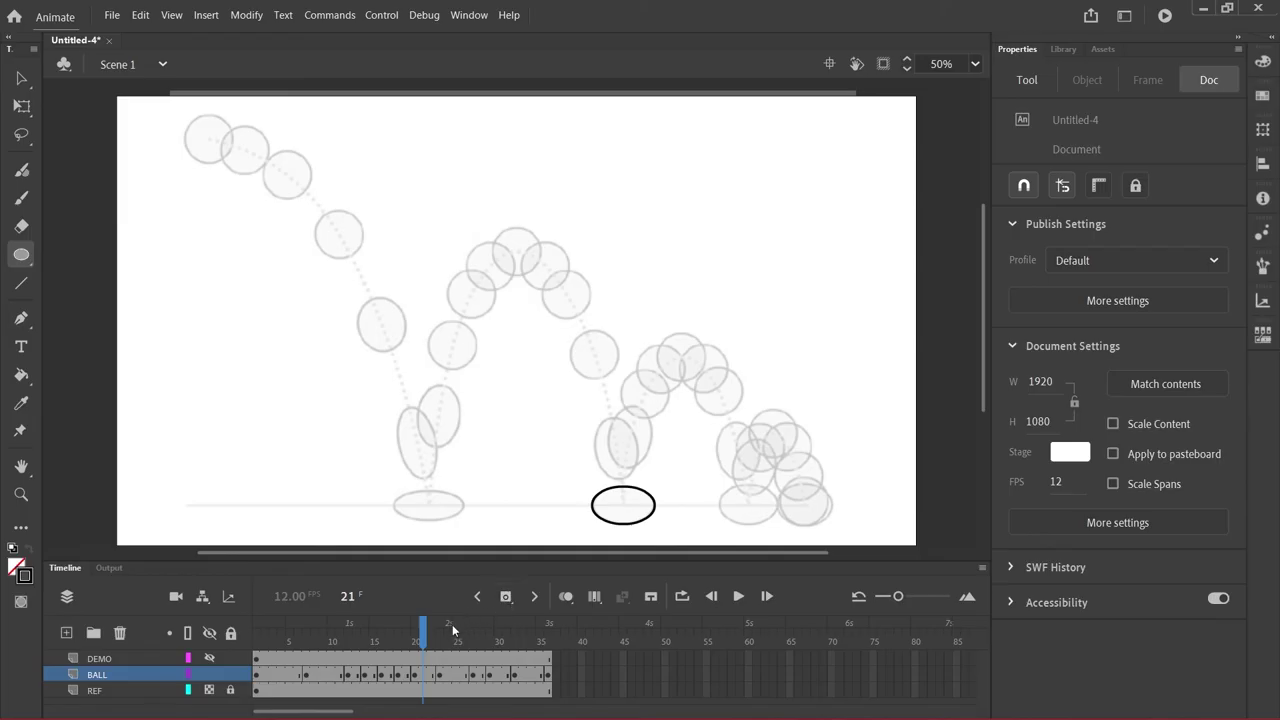
{"action": "left_click", "coordinate": [505, 596]}
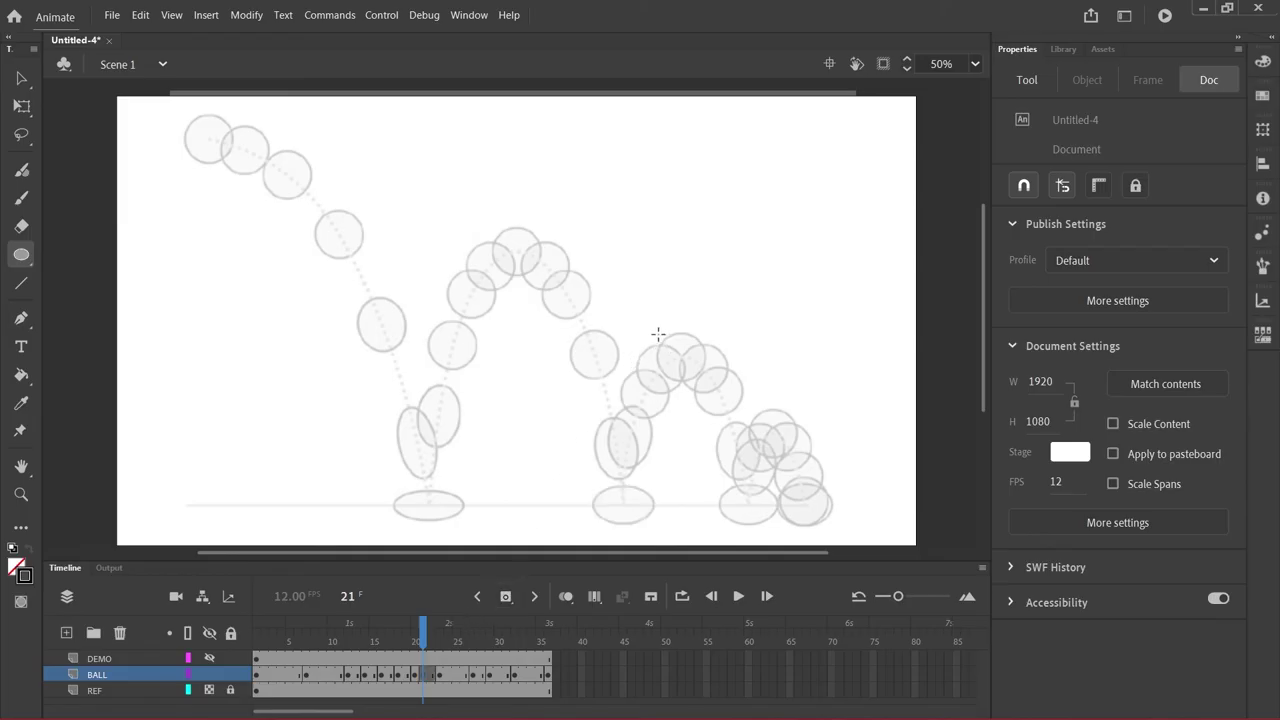
{"action": "left_click_drag", "start_coordinate": [658, 331], "coordinate": [707, 380]}
{"action": "key", "text": "ctrl+z"}
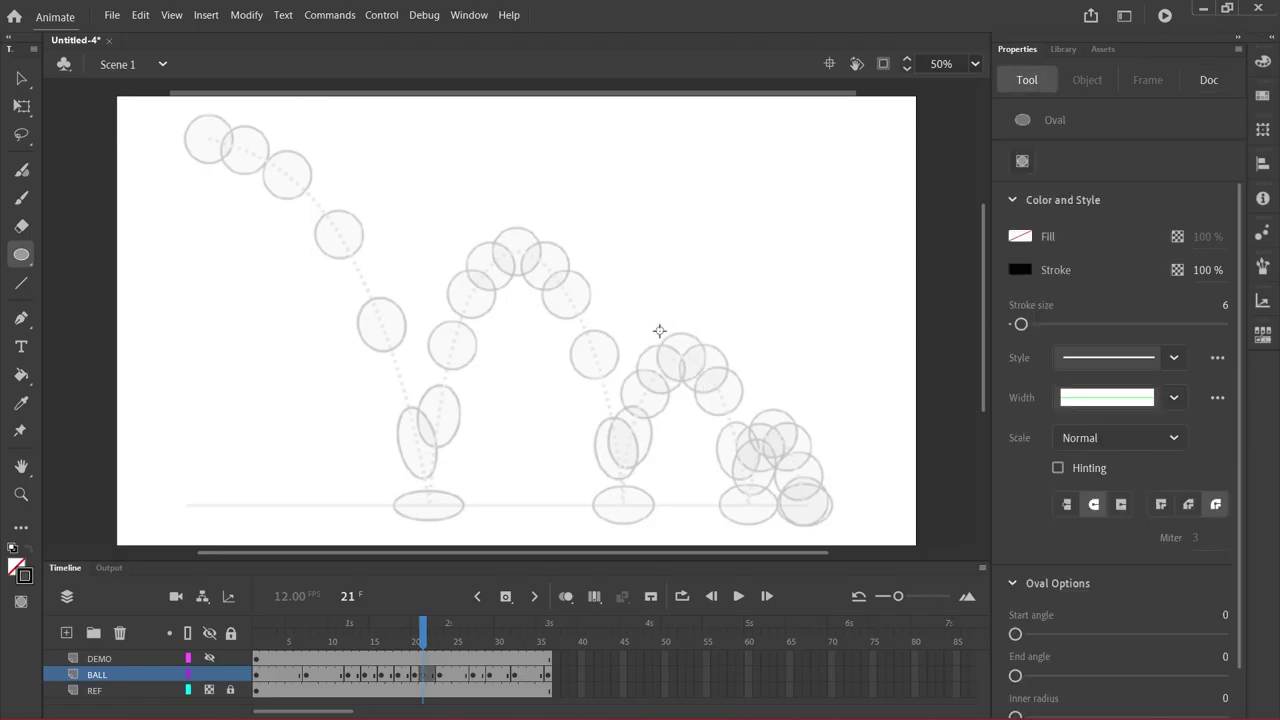
{"action": "left_click_drag", "start_coordinate": [659, 331], "coordinate": [706, 380]}
{"action": "key", "text": "ctrl+z"}
{"action": "left_click_drag", "start_coordinate": [657, 333], "coordinate": [704, 384]}
Insert a blank keyframe at frame 25 of BALL and outline the second reference ball descending from the second bounce's peak
{"action": "left_click_drag", "start_coordinate": [420, 630], "coordinate": [458, 633]}
{"action": "left_click", "coordinate": [506, 597]}
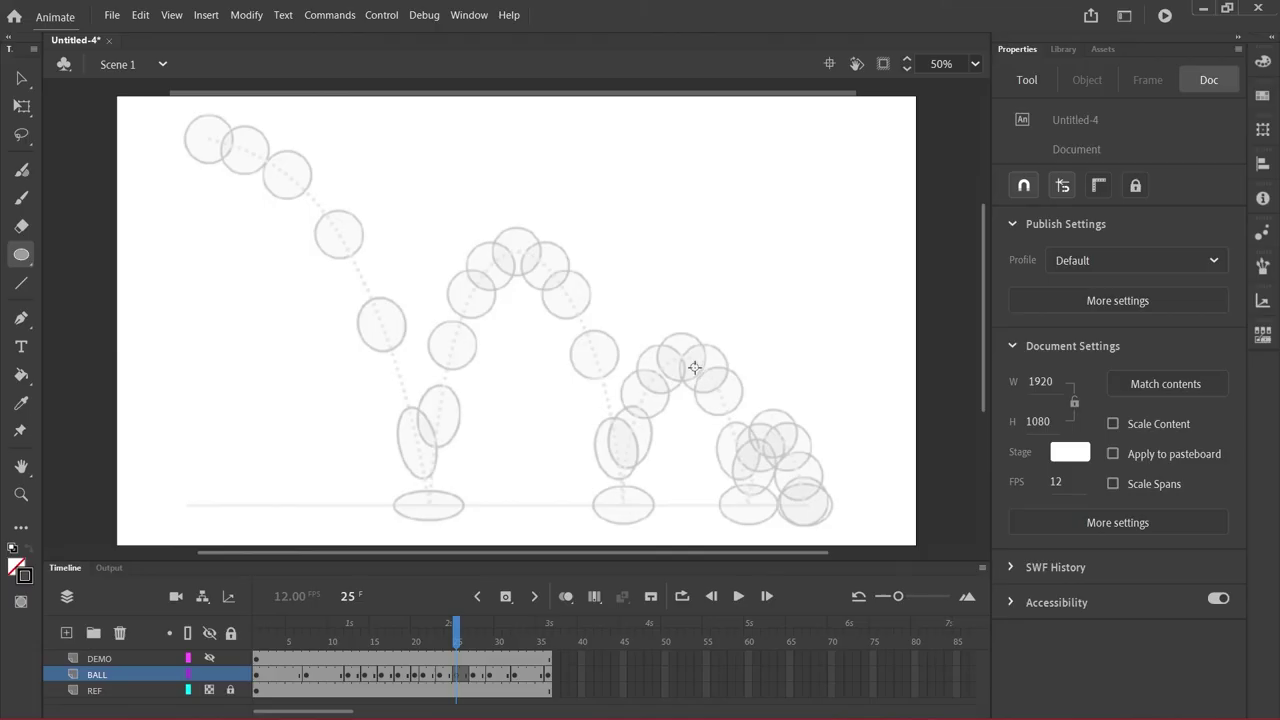
{"action": "left_click_drag", "start_coordinate": [694, 367], "coordinate": [741, 414]}
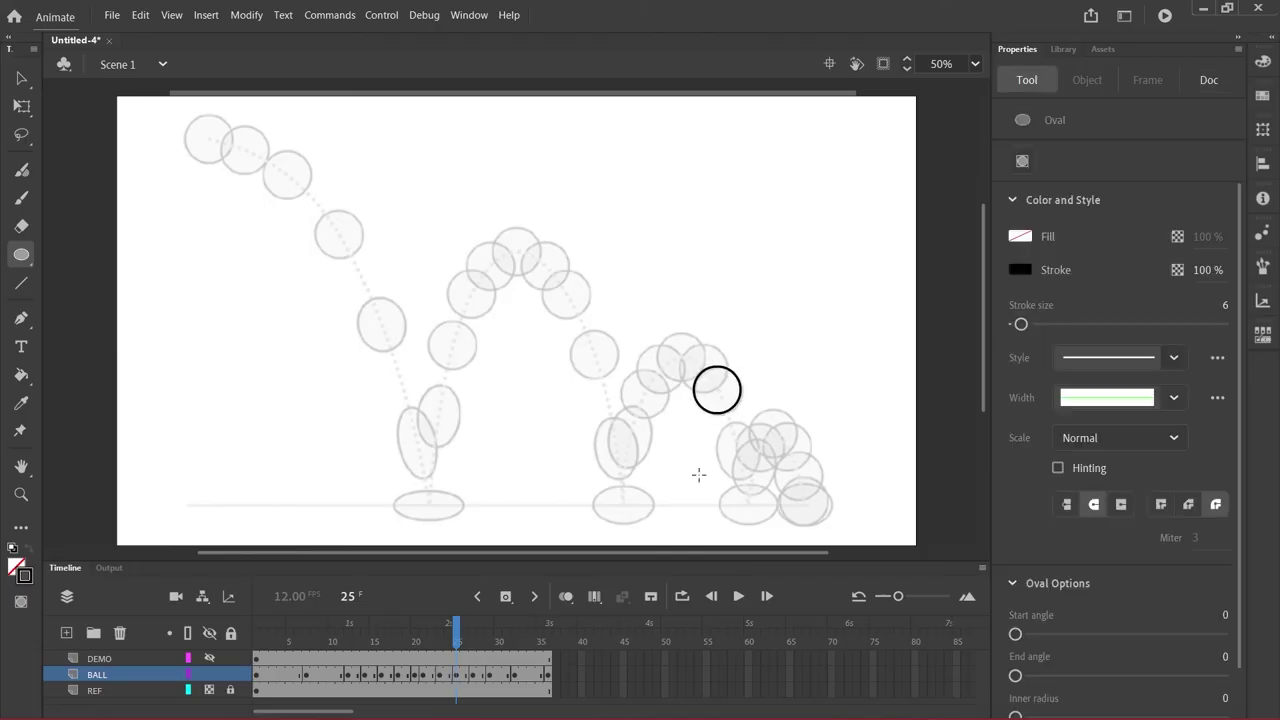
Play the animation from the first frame to the end and return to the start
{"action": "left_click_drag", "start_coordinate": [463, 632], "coordinate": [546, 641]}
{"action": "key", "text": "shift+comma"}
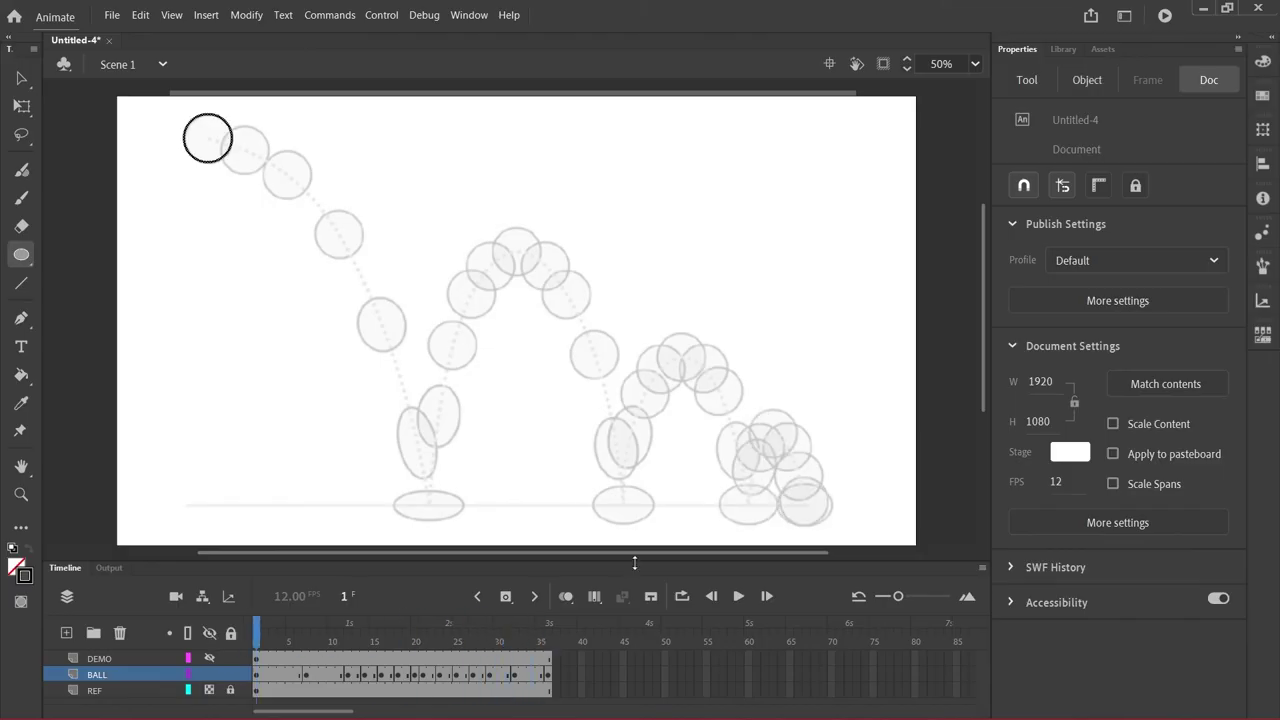
{"action": "left_click", "coordinate": [739, 596]}
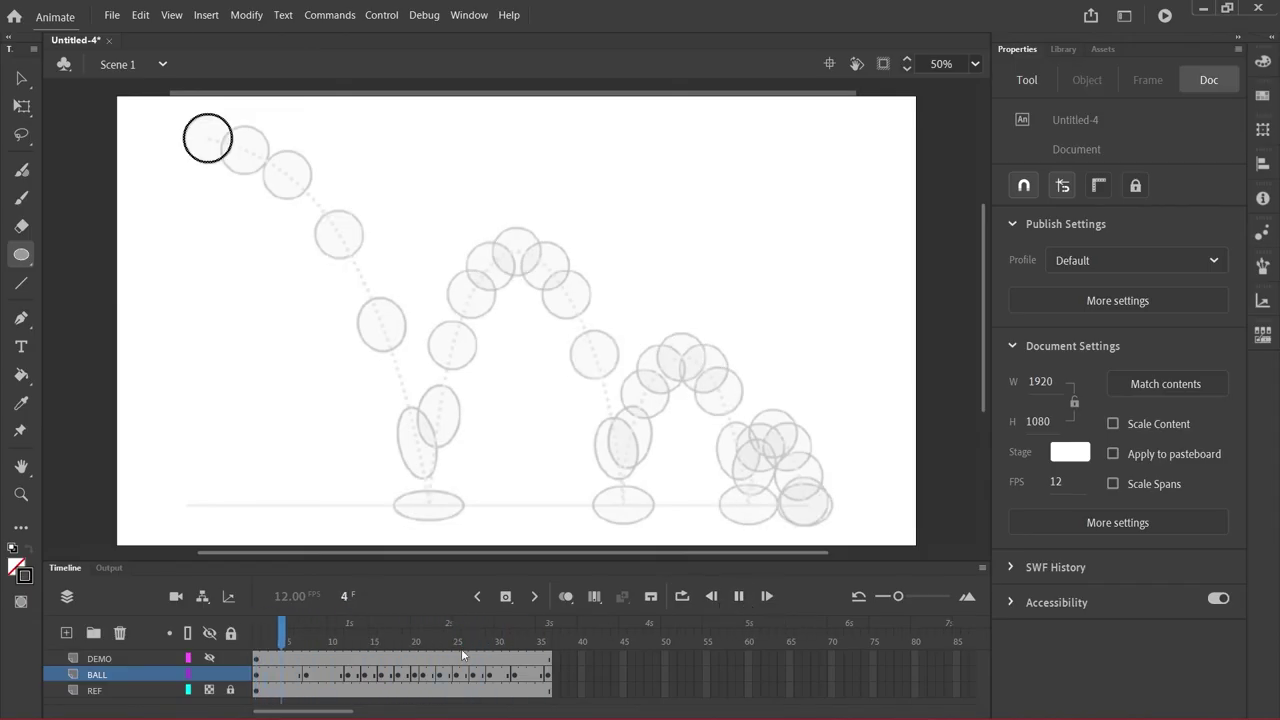
{"action": "left_click", "coordinate": [737, 604]}
{"action": "left_click", "coordinate": [737, 604]}
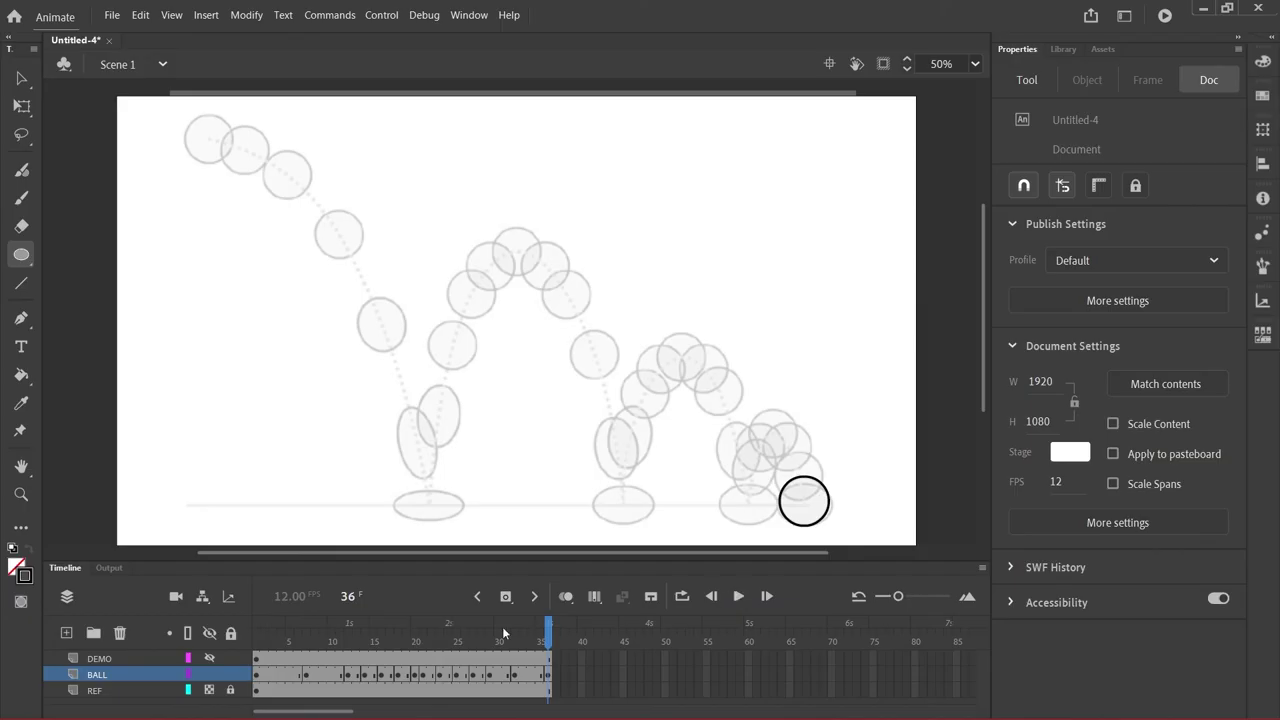
{"action": "left_click_drag", "start_coordinate": [502, 626], "coordinate": [240, 630]}
Insert a blank keyframe at frame 4 of BALL and outline the third reference ball on the initial descent
{"action": "left_click", "coordinate": [285, 632]}
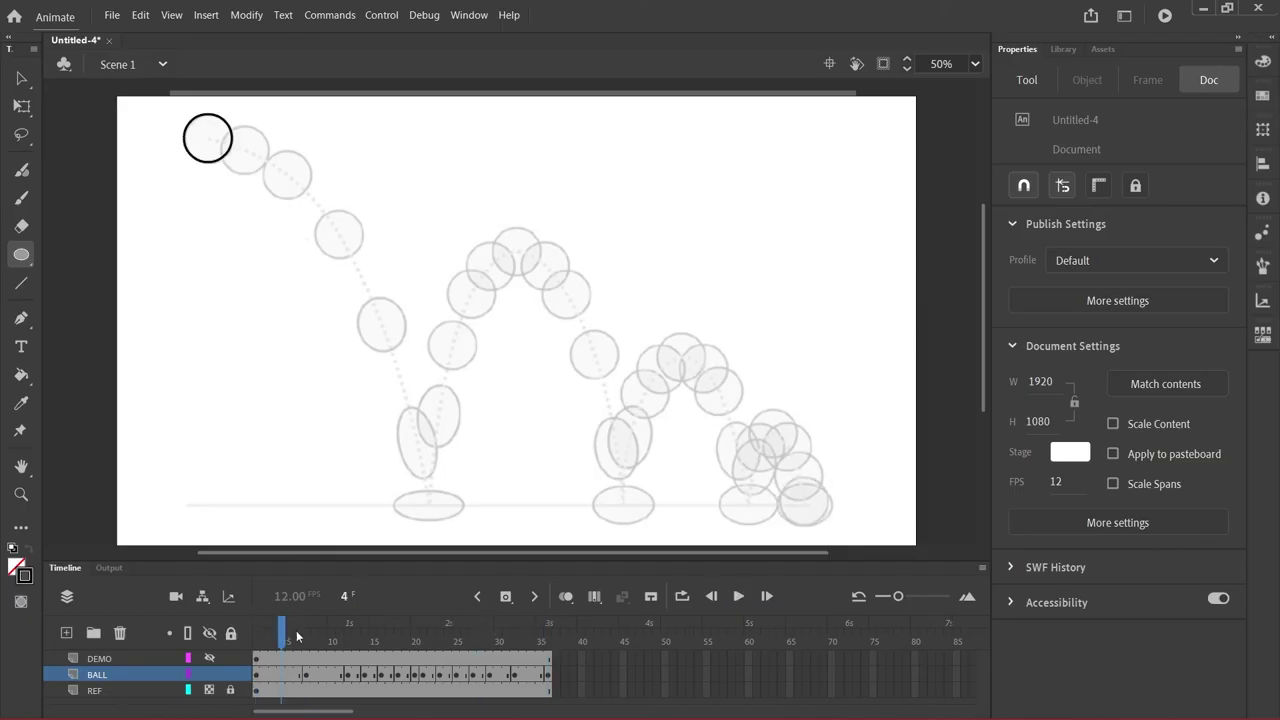
{"action": "key", "text": "Return"}
{"action": "left_click", "coordinate": [363, 414]}
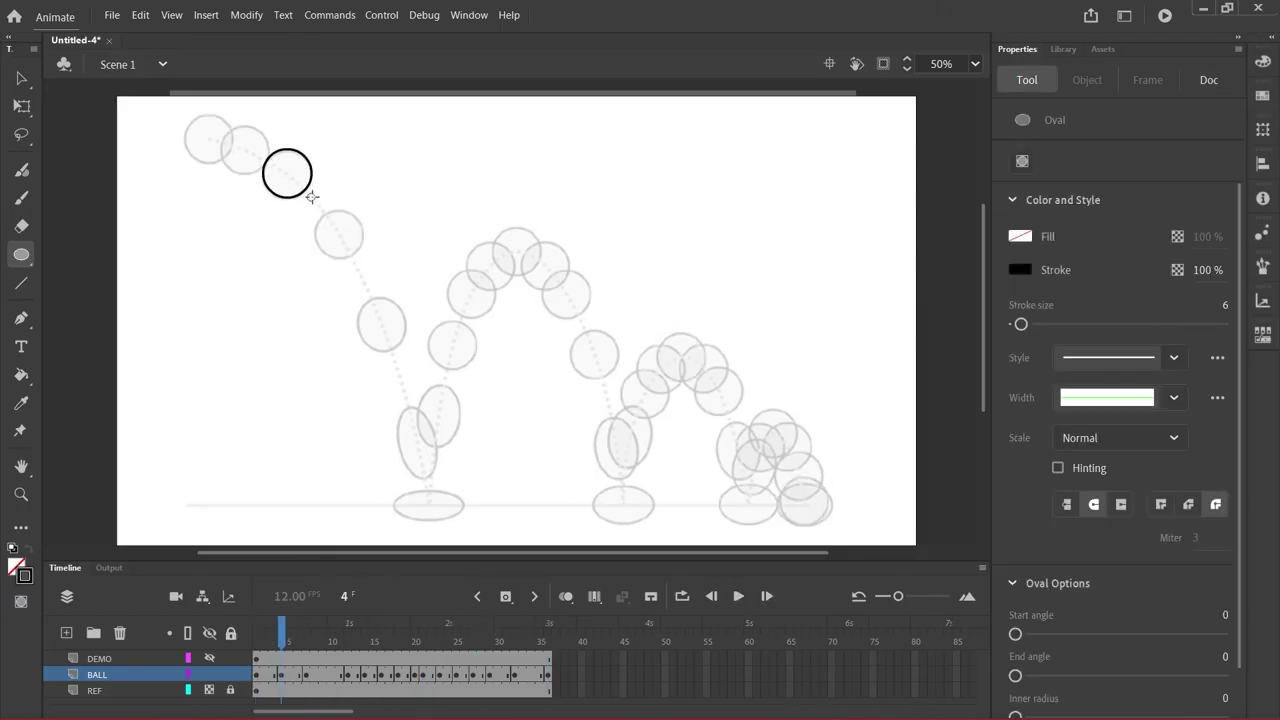
Insert a blank keyframe at frame 9 of BALL and outline the slightly stretched fifth reference ball on the initial descent
{"action": "key", "text": "Return"}
{"action": "key", "text": "Return"}
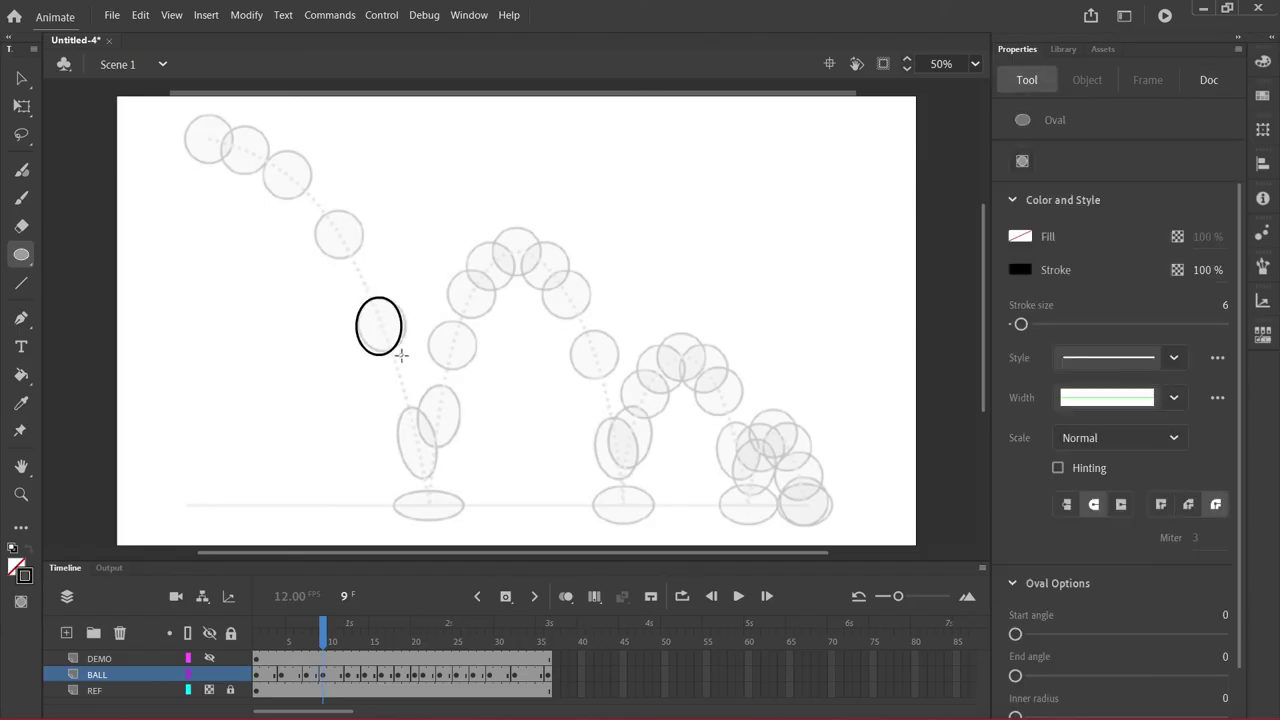
{"action": "scroll", "coordinate": [297, 263], "scroll_direction": "up", "scroll_amount": 1}
Insert a blank keyframe at frame 3 of BALL and outline the second reference ball on the initial descent
{"action": "left_click", "coordinate": [258, 632]}
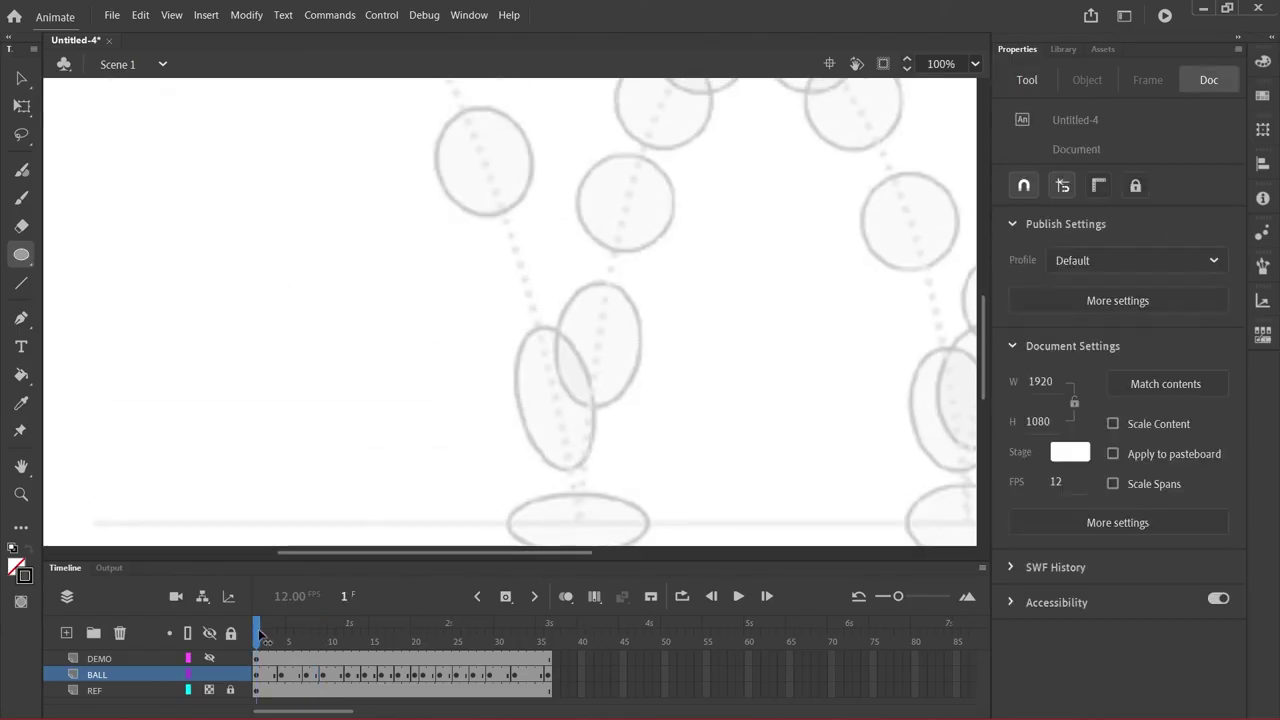
{"action": "key", "text": "ctrl+minus"}
{"action": "mouse_move", "coordinate": [258, 632]}
{"action": "left_mouse_down"}
{"action": "mouse_move", "coordinate": [375, 635]}
{"action": "mouse_move", "coordinate": [272, 635]}
{"action": "left_mouse_up"}
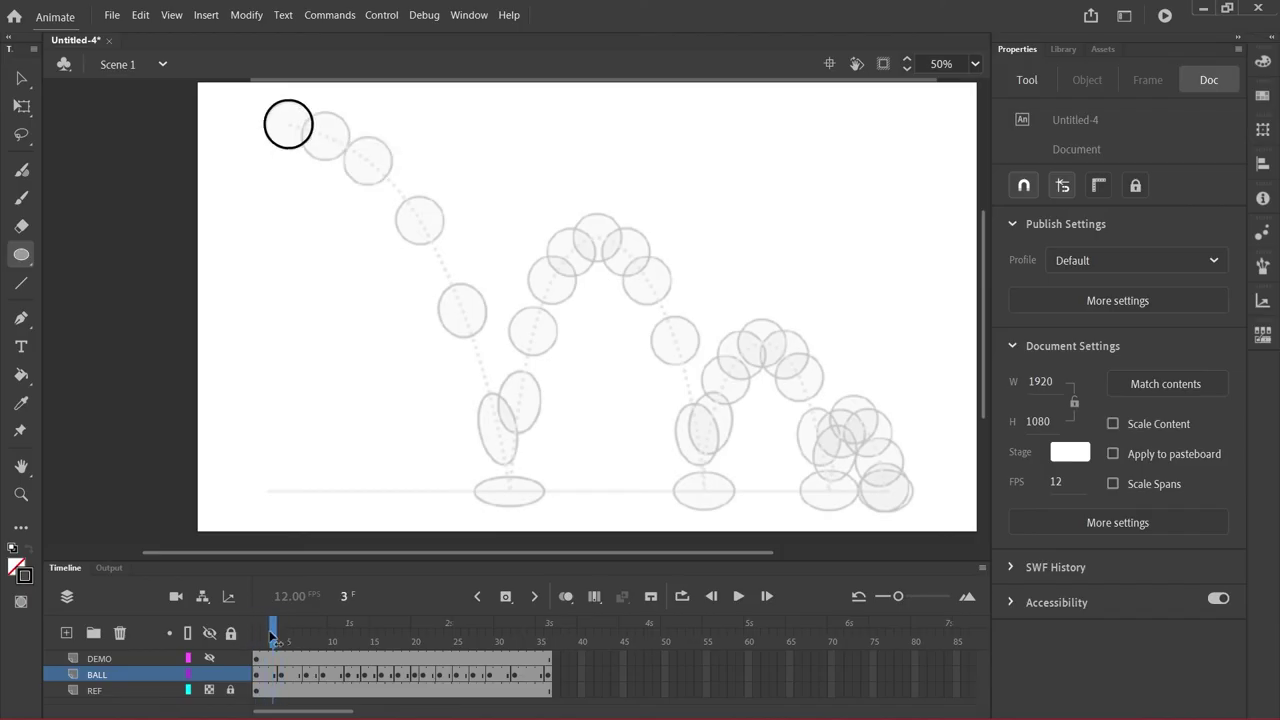
{"action": "left_click", "coordinate": [506, 597]}
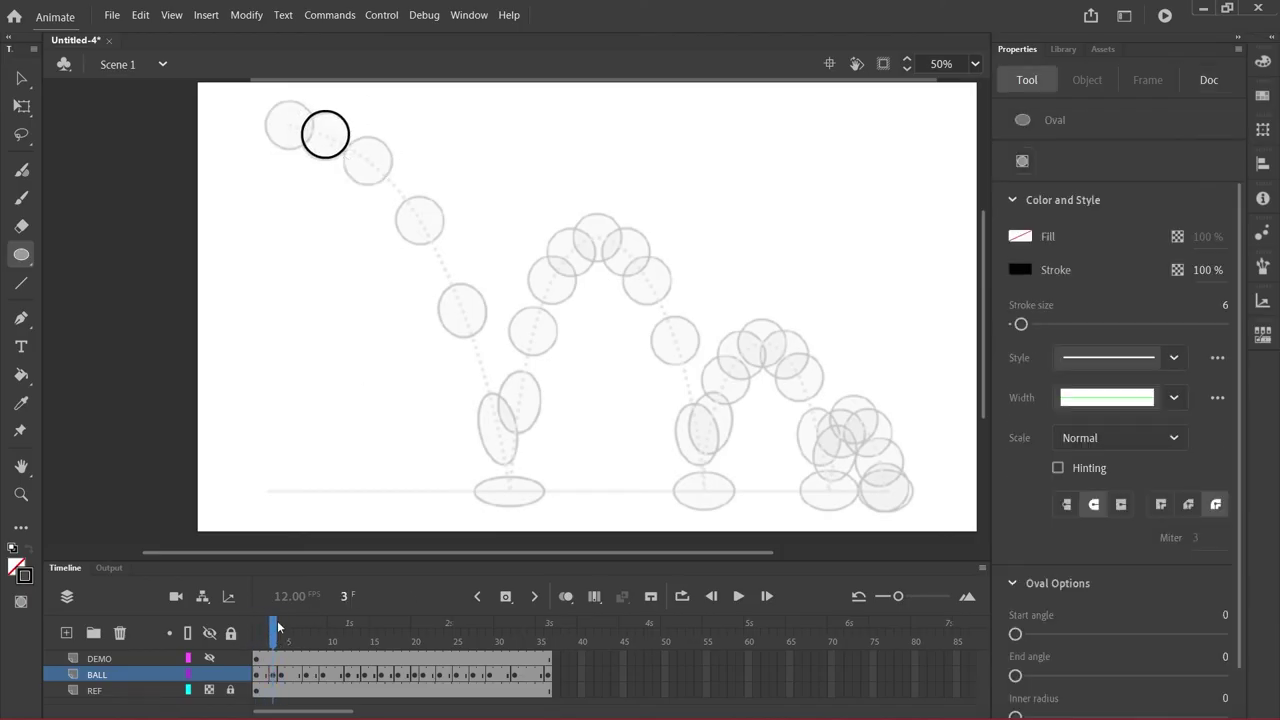
Outline the stretched reference ball just before the first contact at frame 11 of BALL and tilt it to match with Free Transform
{"action": "left_click_drag", "start_coordinate": [274, 632], "coordinate": [338, 656]}
{"action": "left_click_drag", "start_coordinate": [478, 392], "coordinate": [517, 462]}
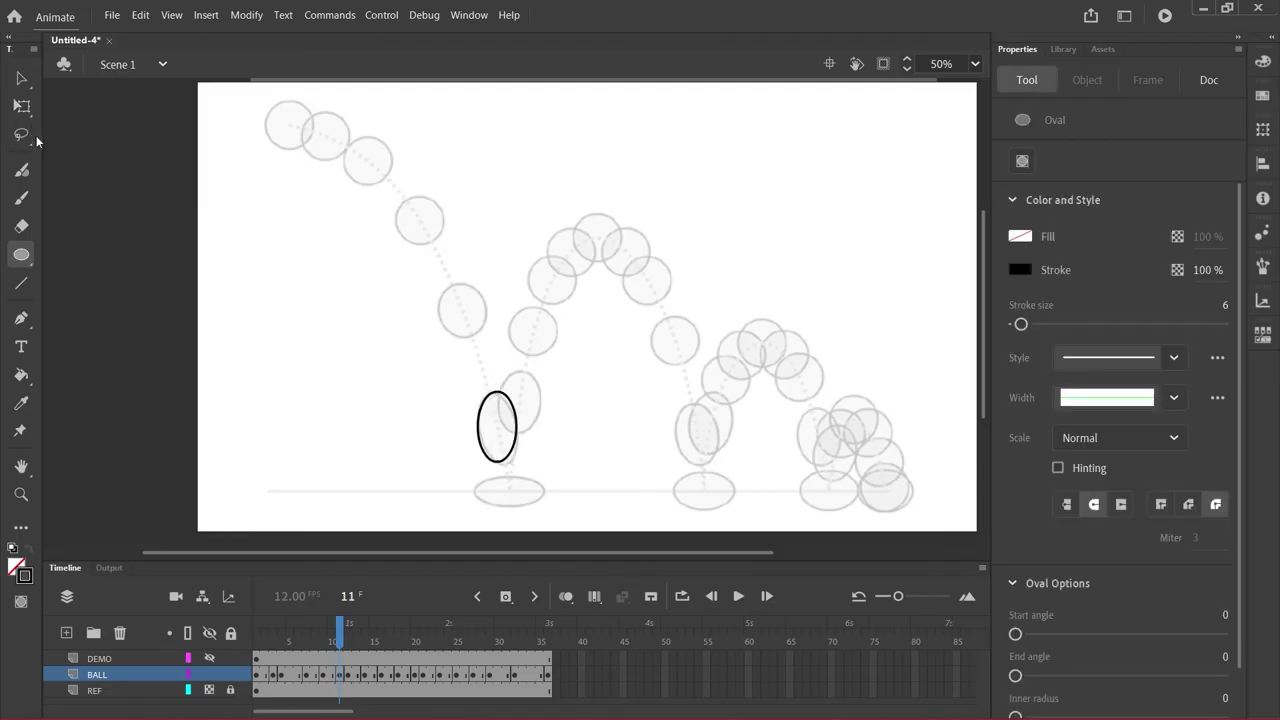
{"action": "left_click", "coordinate": [22, 112]}
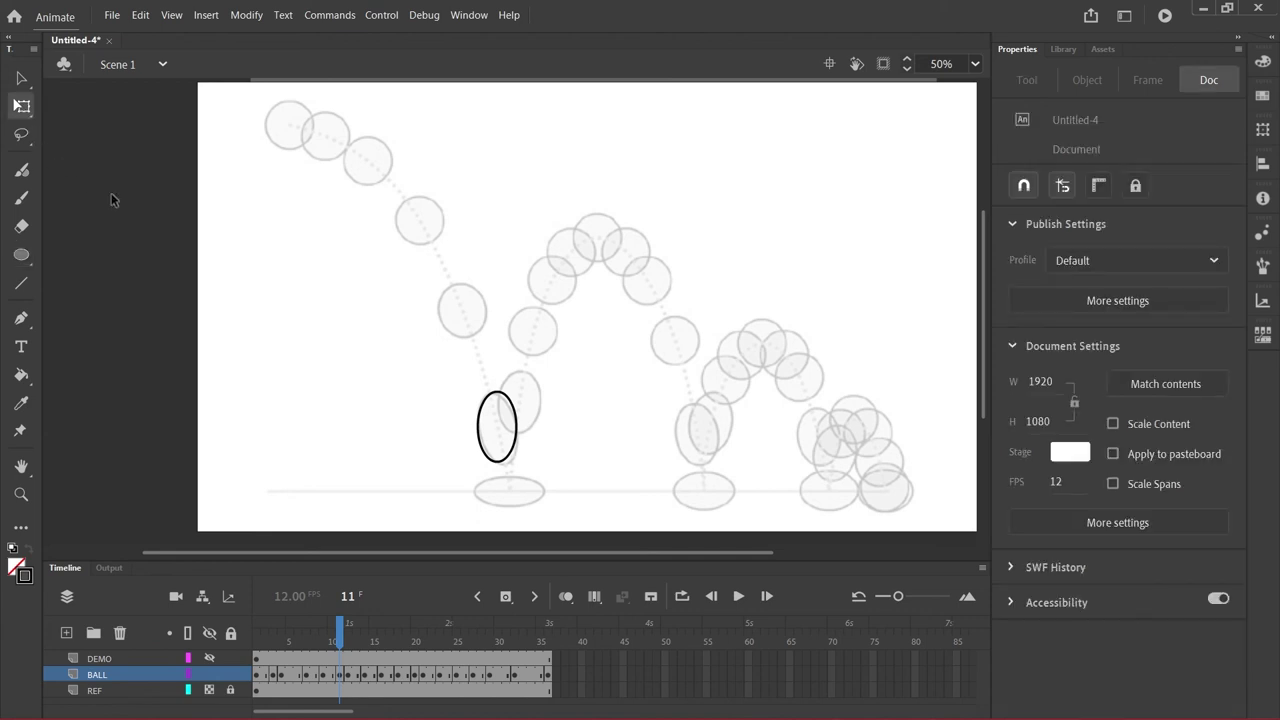
{"action": "left_click", "coordinate": [341, 677]}
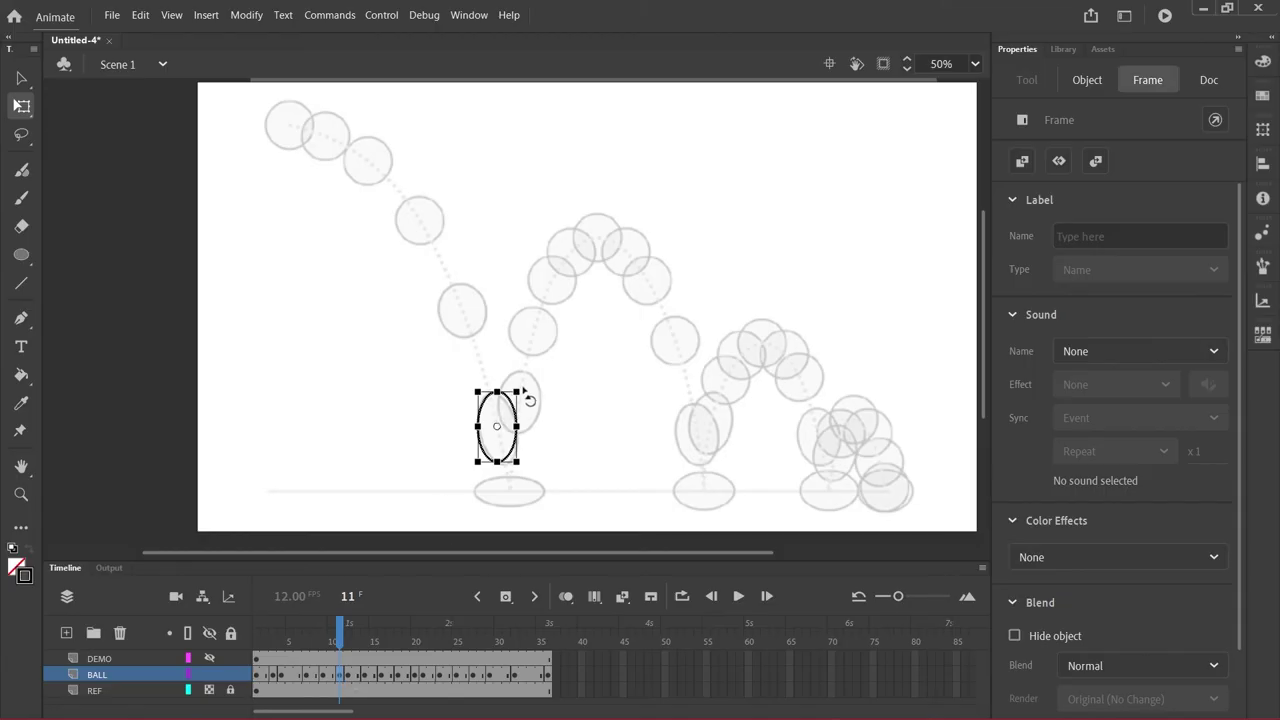
{"action": "key", "text": "ctrl+equal"}
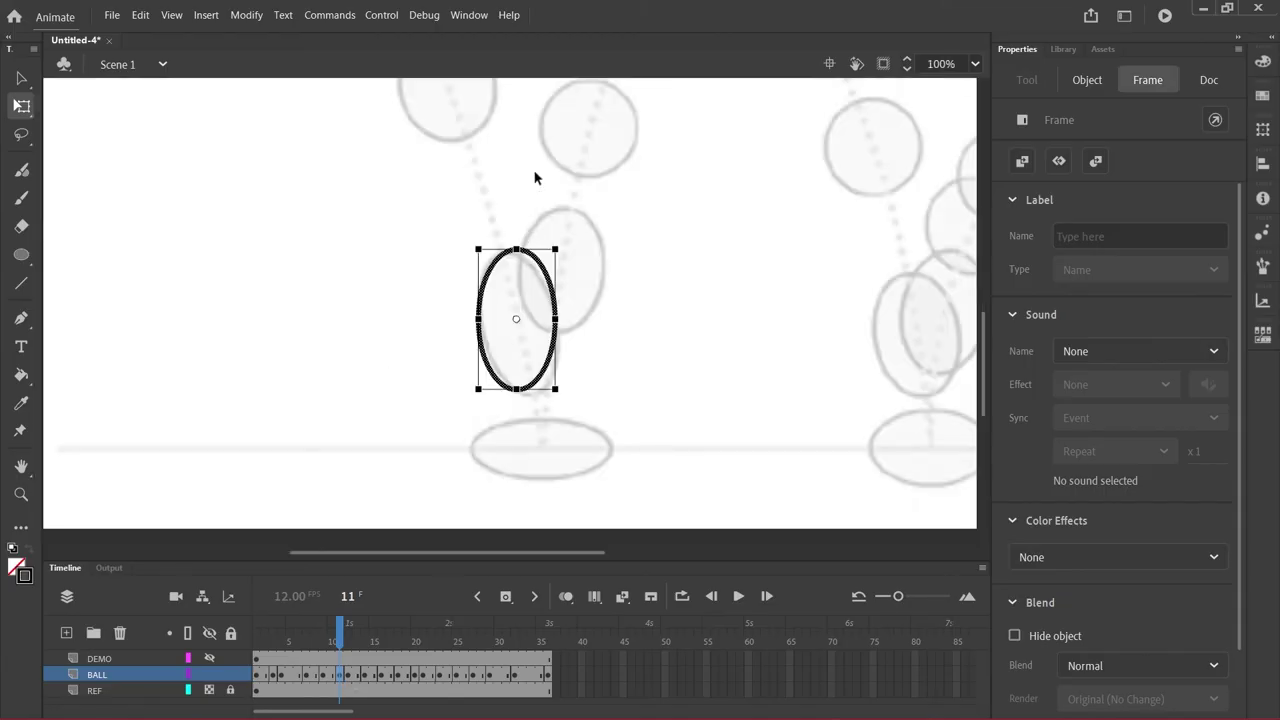
{"action": "left_click_drag", "start_coordinate": [562, 235], "coordinate": [561, 231]}
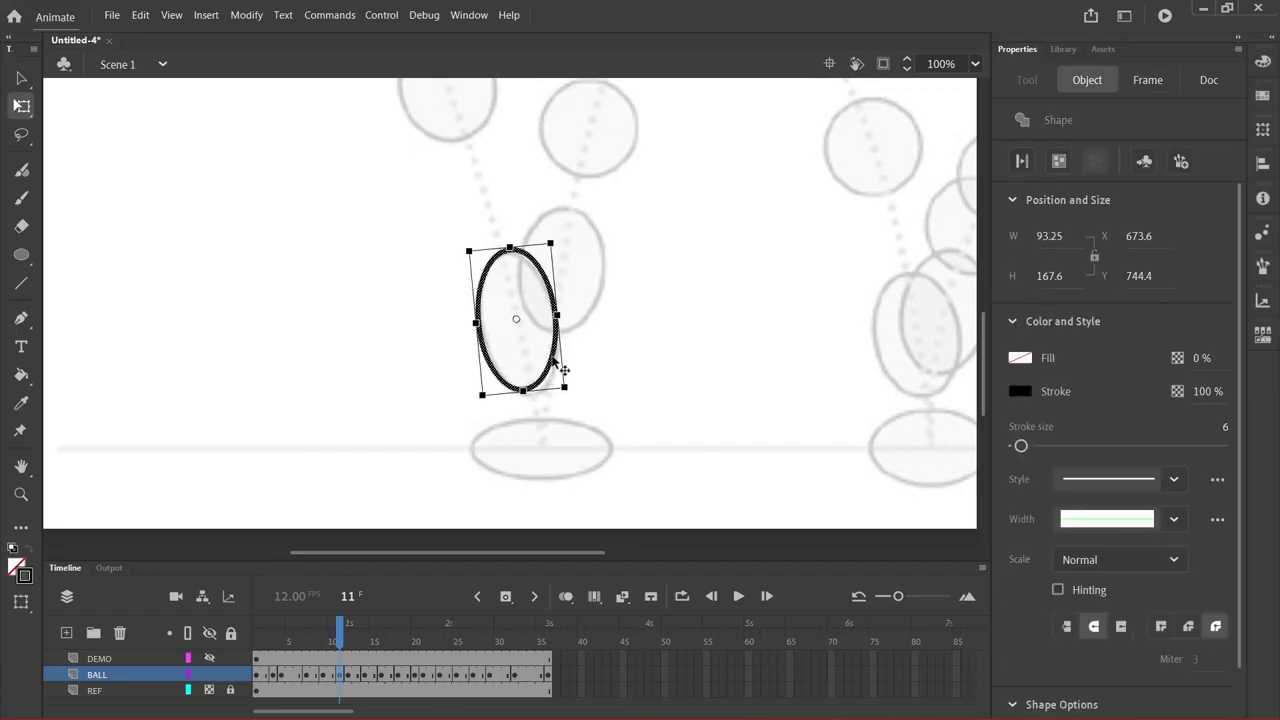
{"action": "left_click_drag", "start_coordinate": [556, 362], "coordinate": [556, 364]}
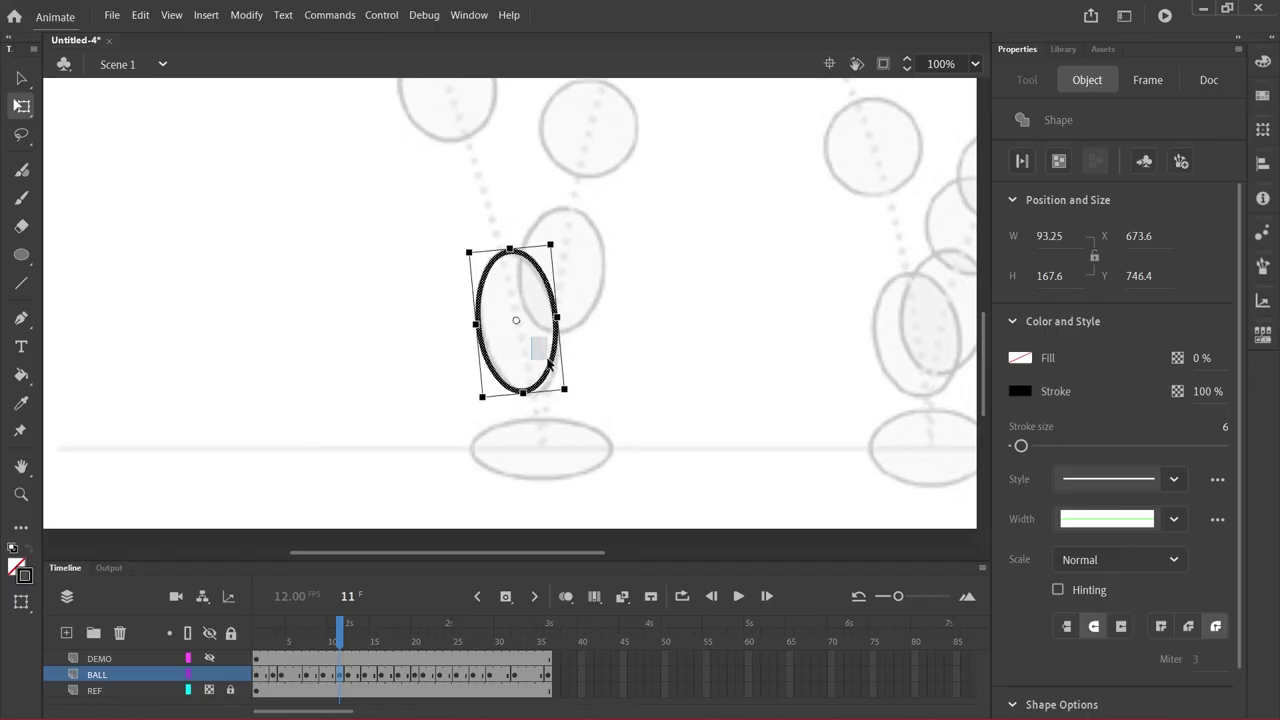
{"action": "left_click", "coordinate": [567, 340]}
{"action": "left_click", "coordinate": [341, 675]}
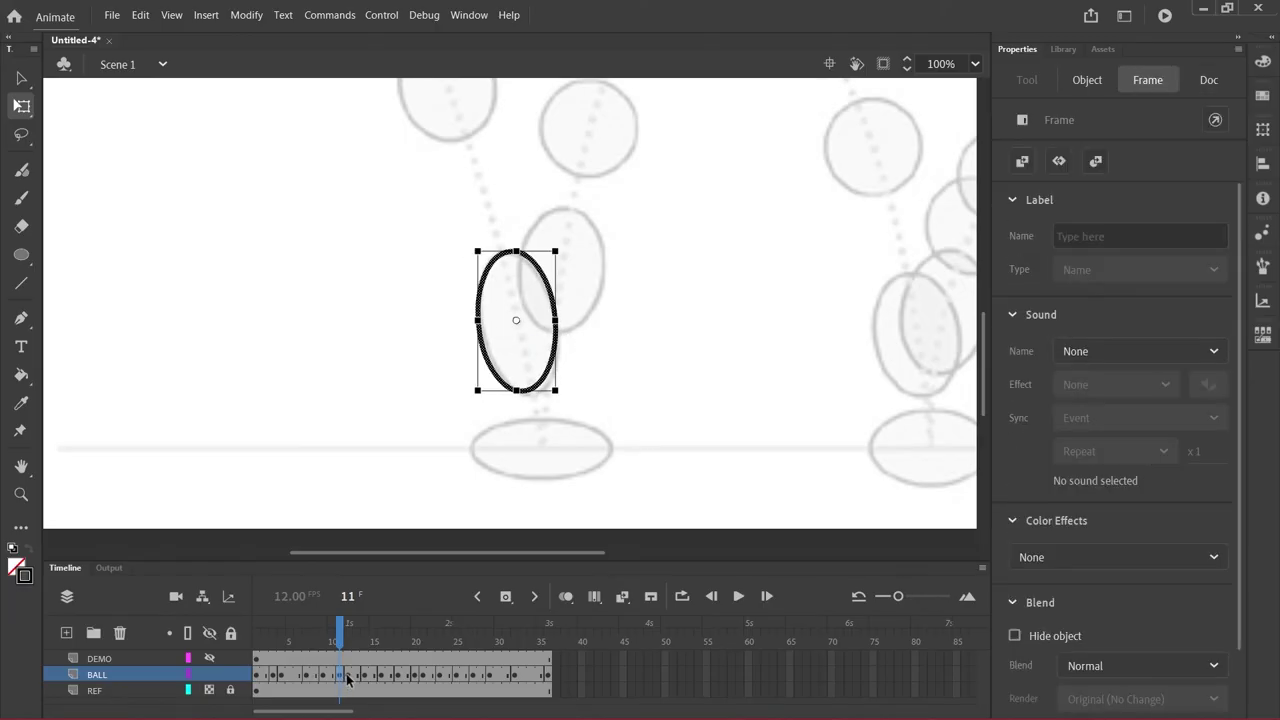
Insert a blank keyframe at frame 15 of BALL and outline the reference ball just before the first bounce's peak
{"action": "left_click", "coordinate": [21, 254]}
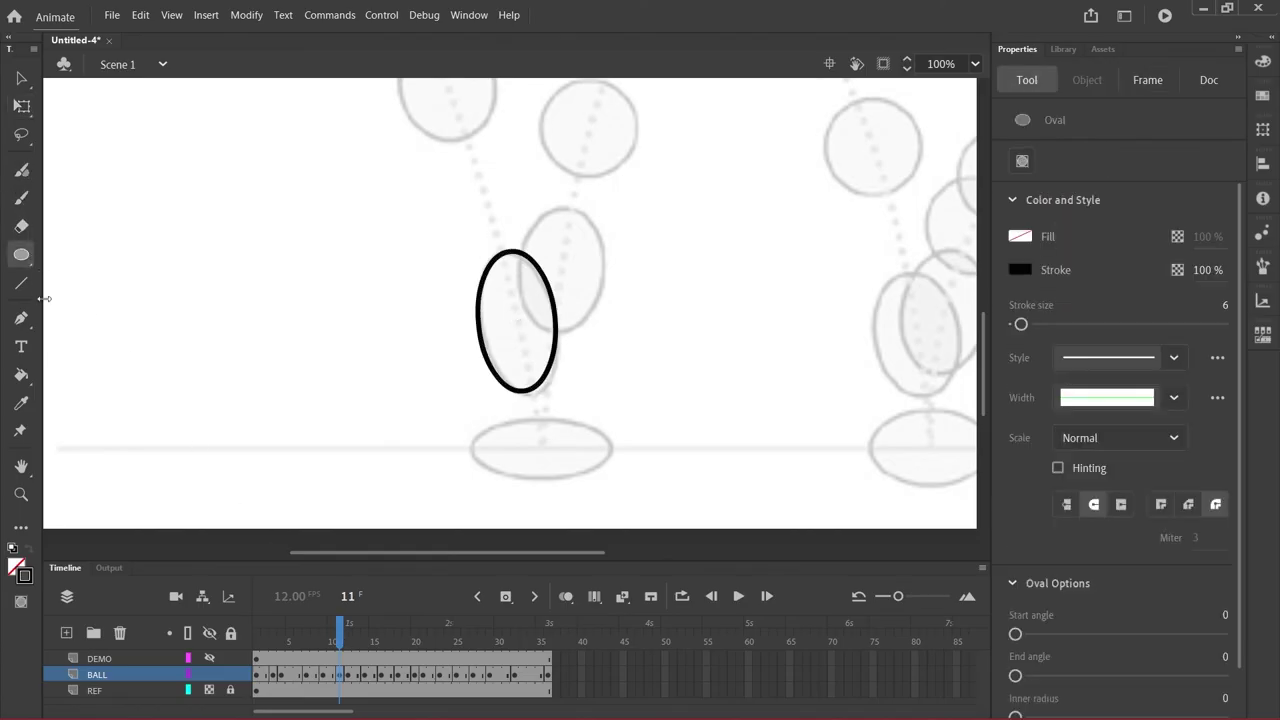
{"action": "left_click", "coordinate": [345, 630]}
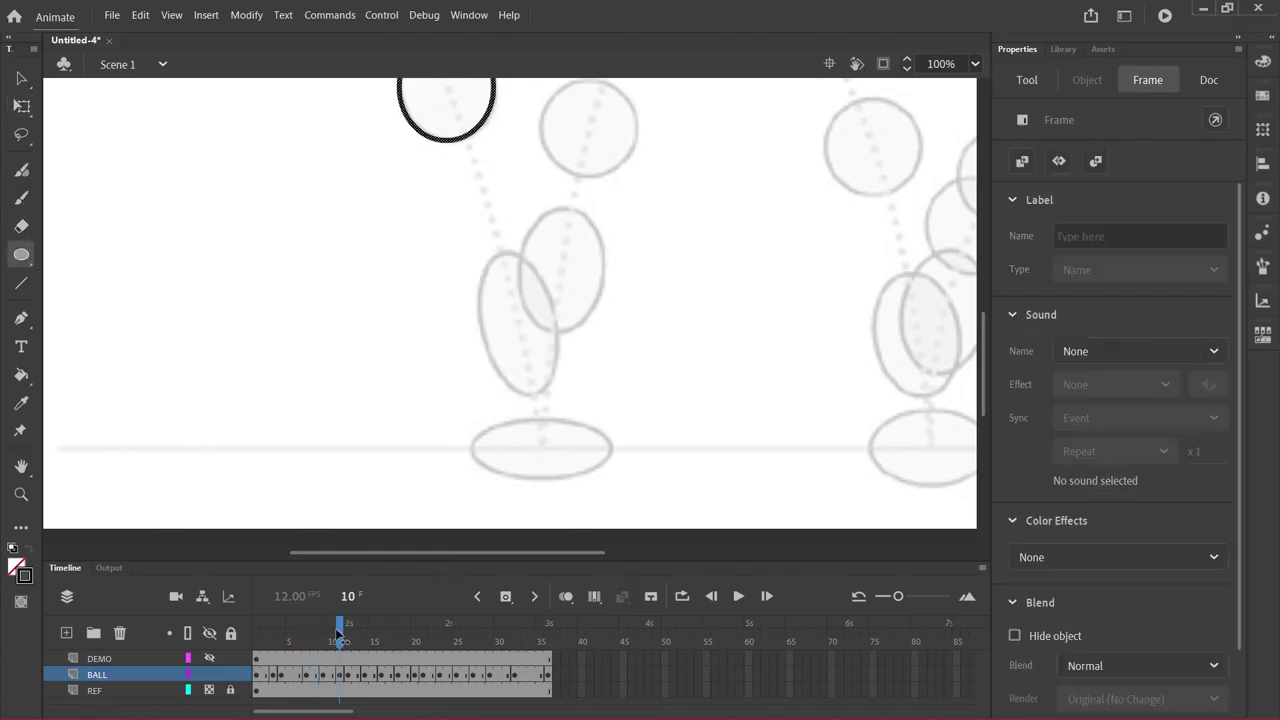
{"action": "key", "text": "ctrl+minus"}
{"action": "left_click", "coordinate": [368, 641]}
{"action": "key", "text": "comma"}
{"action": "key", "text": "period"}
{"action": "key", "text": "period"}
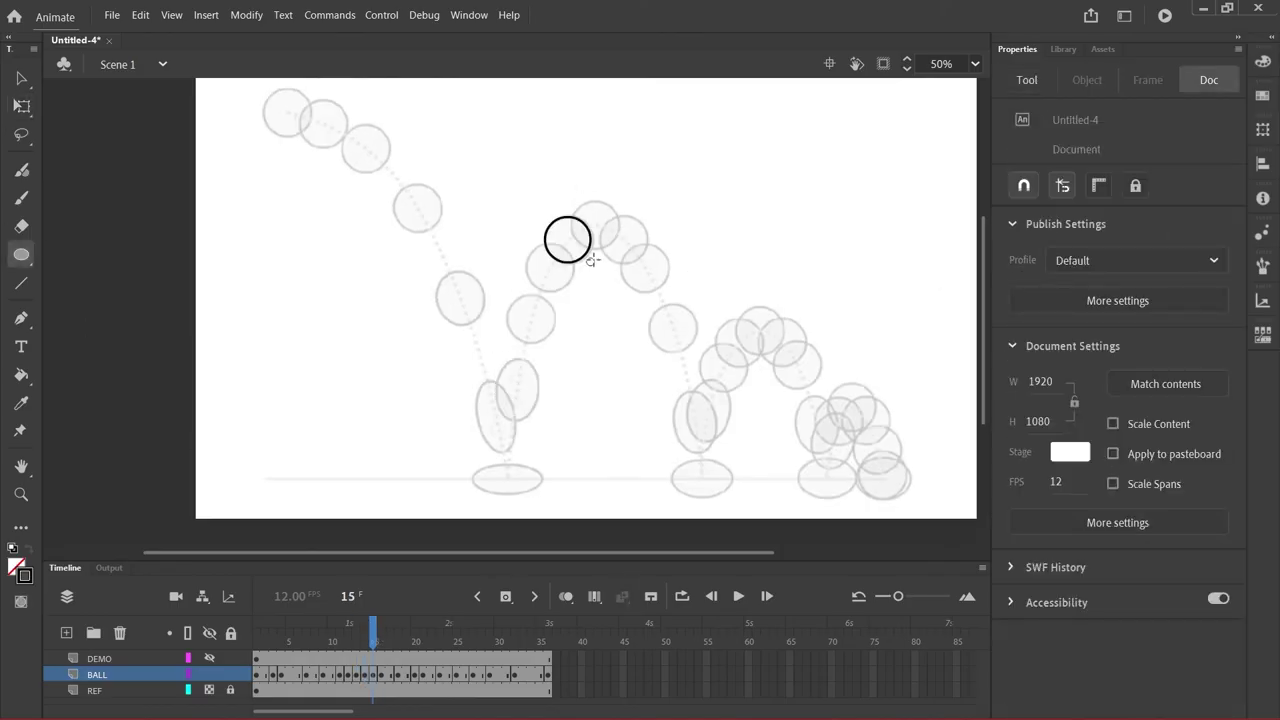
Outline the stretched reference ball just before the second contact at frame 19 of BALL and tilt it to match
{"action": "key", "text": "period"}
{"action": "key", "text": "period"}
{"action": "left_click_drag", "start_coordinate": [389, 630], "coordinate": [410, 632]}
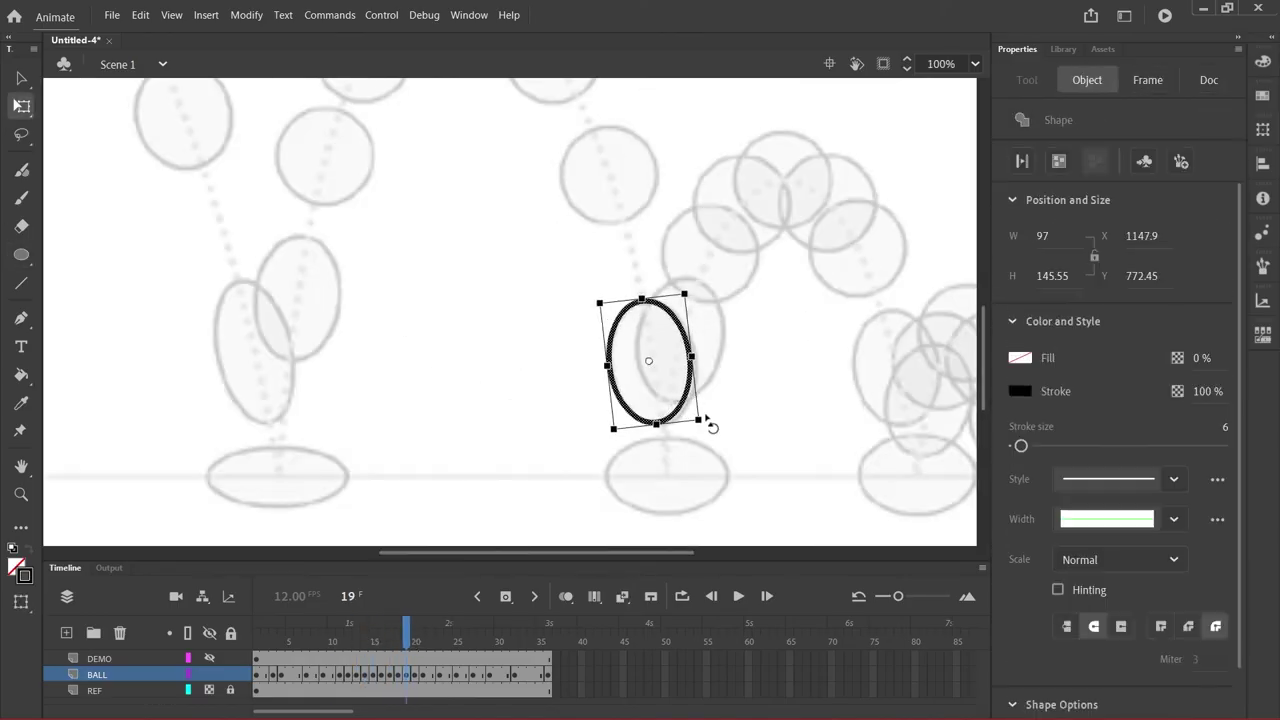
Outline the stretched reference ball rising from the second contact at frame 21 of BALL and tilt it to match
{"action": "mouse_move", "coordinate": [430, 635]}
{"action": "left_mouse_down"}
{"action": "mouse_move", "coordinate": [460, 634]}
{"action": "mouse_move", "coordinate": [391, 634]}
{"action": "mouse_move", "coordinate": [422, 635]}
{"action": "left_mouse_up"}
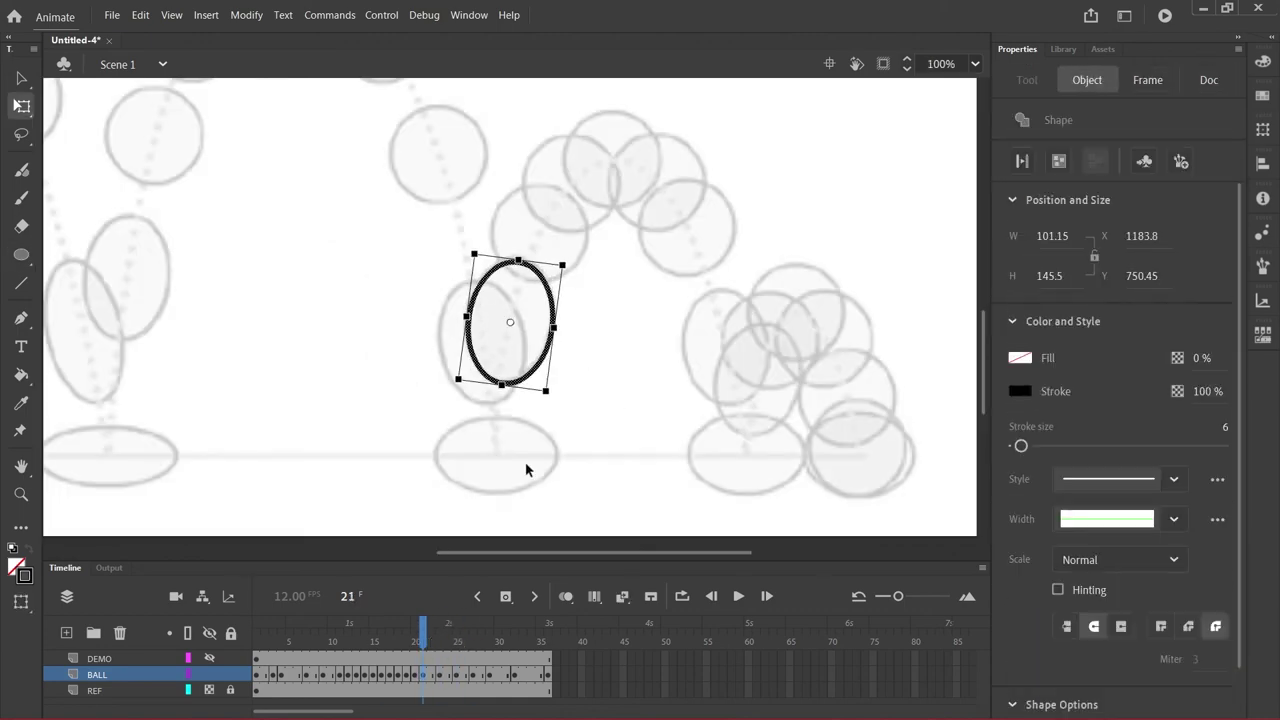
{"action": "left_click", "coordinate": [527, 469]}
{"action": "left_click", "coordinate": [440, 628]}
Insert a blank keyframe at frame 25 of BALL and return to the Oval tool
{"action": "right_click", "coordinate": [455, 674]}
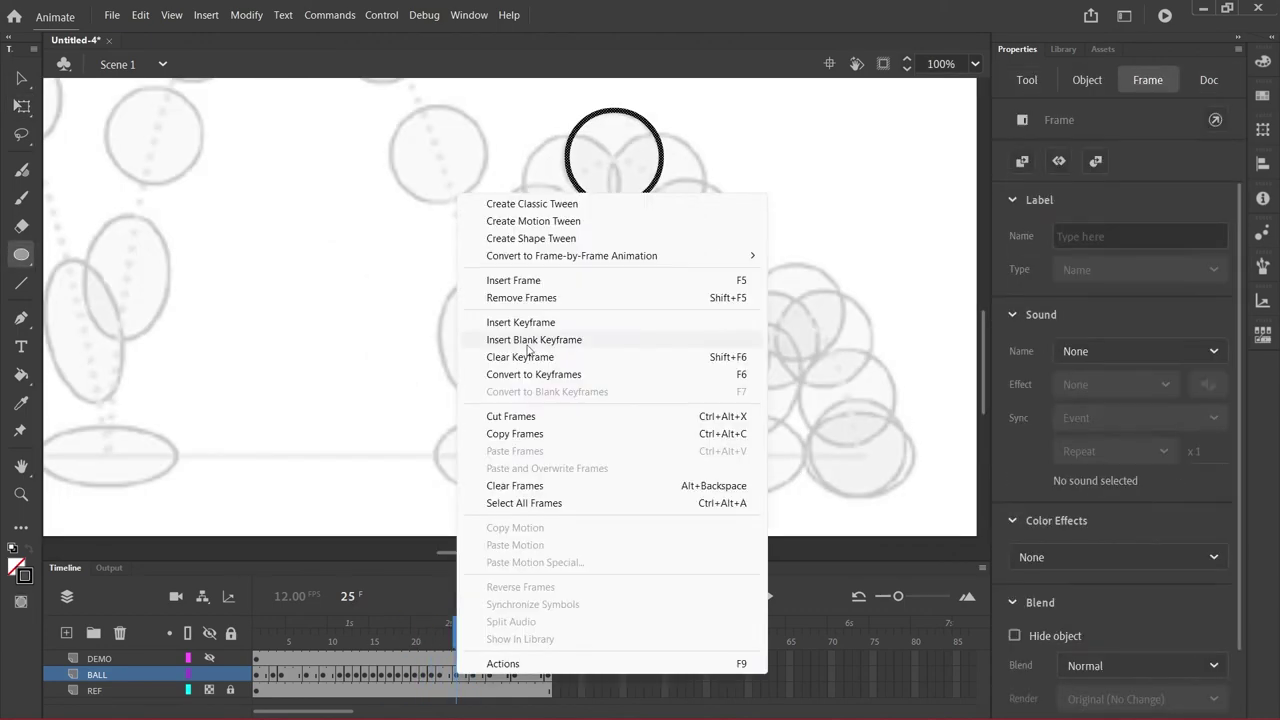
{"action": "left_click", "coordinate": [456, 628]}
{"action": "key", "text": "o"}
Outline the stretched reference ball rising from the third contact at frame 28 of BALL and fit it with Free Transform
{"action": "left_click_drag", "start_coordinate": [456, 628], "coordinate": [481, 628]}
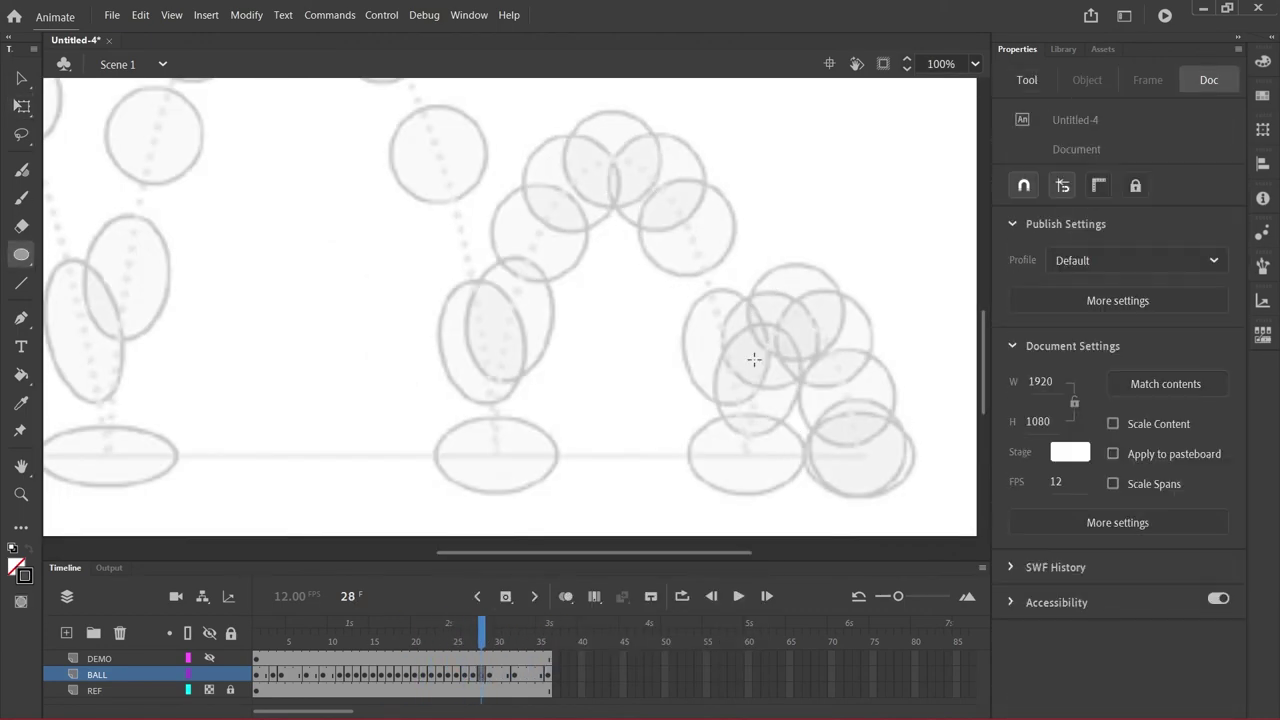
{"action": "key", "text": "q"}
{"action": "left_click", "coordinate": [761, 377]}
{"action": "key", "text": "Return"}
{"action": "key", "text": "o"}
{"action": "key", "text": "ctrl+minus"}
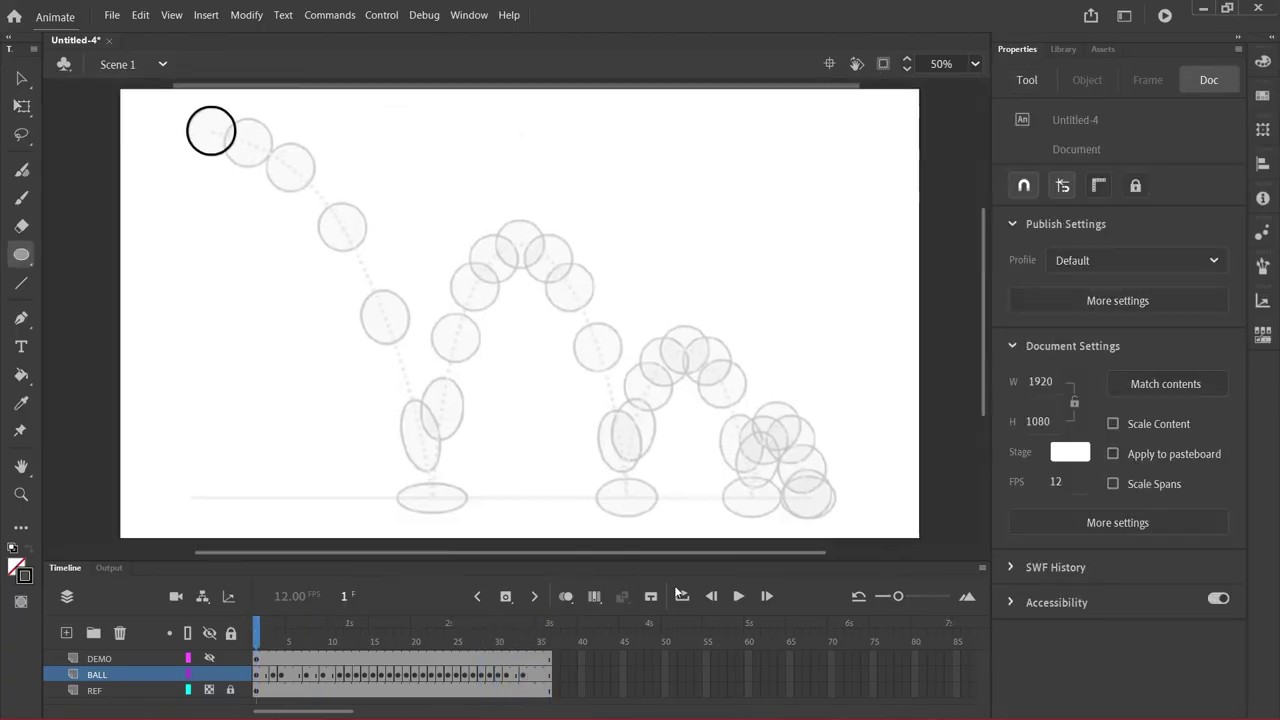
Play the filled-in bouncing ball animation several times to check its timing
{"action": "key", "text": "Return"}
{"action": "left_click", "coordinate": [739, 597]}
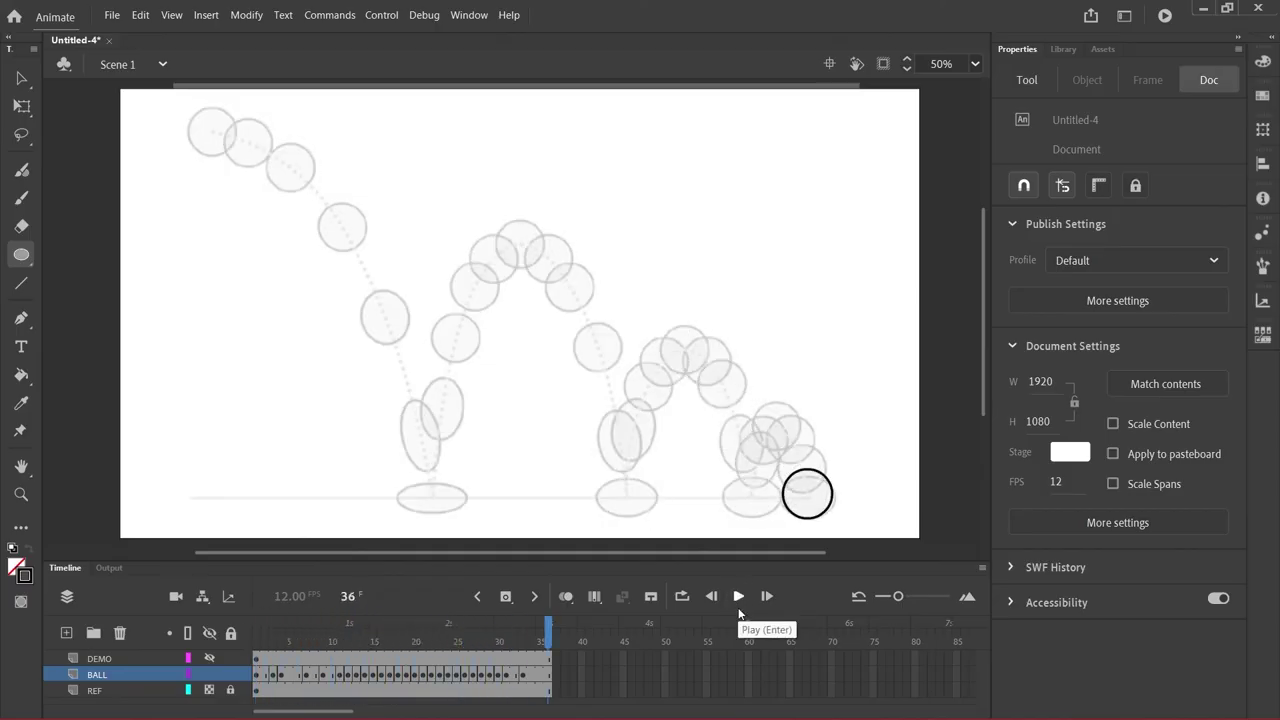
{"action": "left_click", "coordinate": [737, 607]}
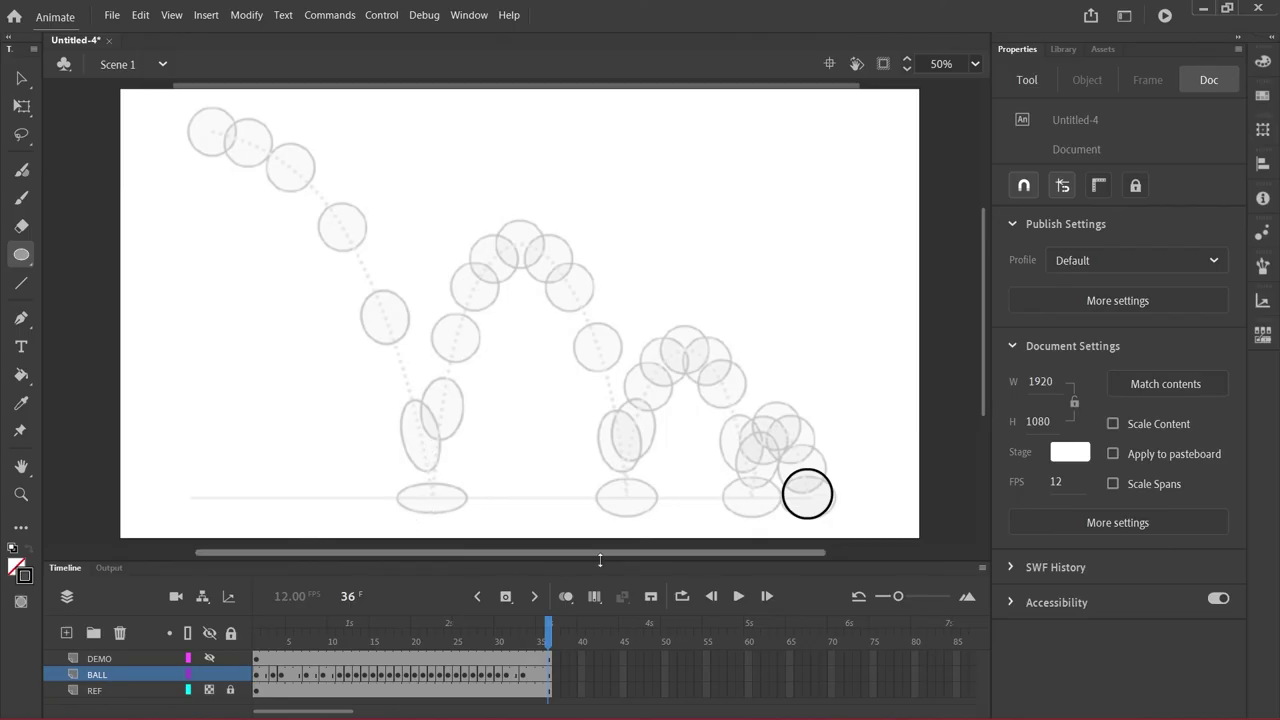
{"action": "left_click", "coordinate": [738, 596]}
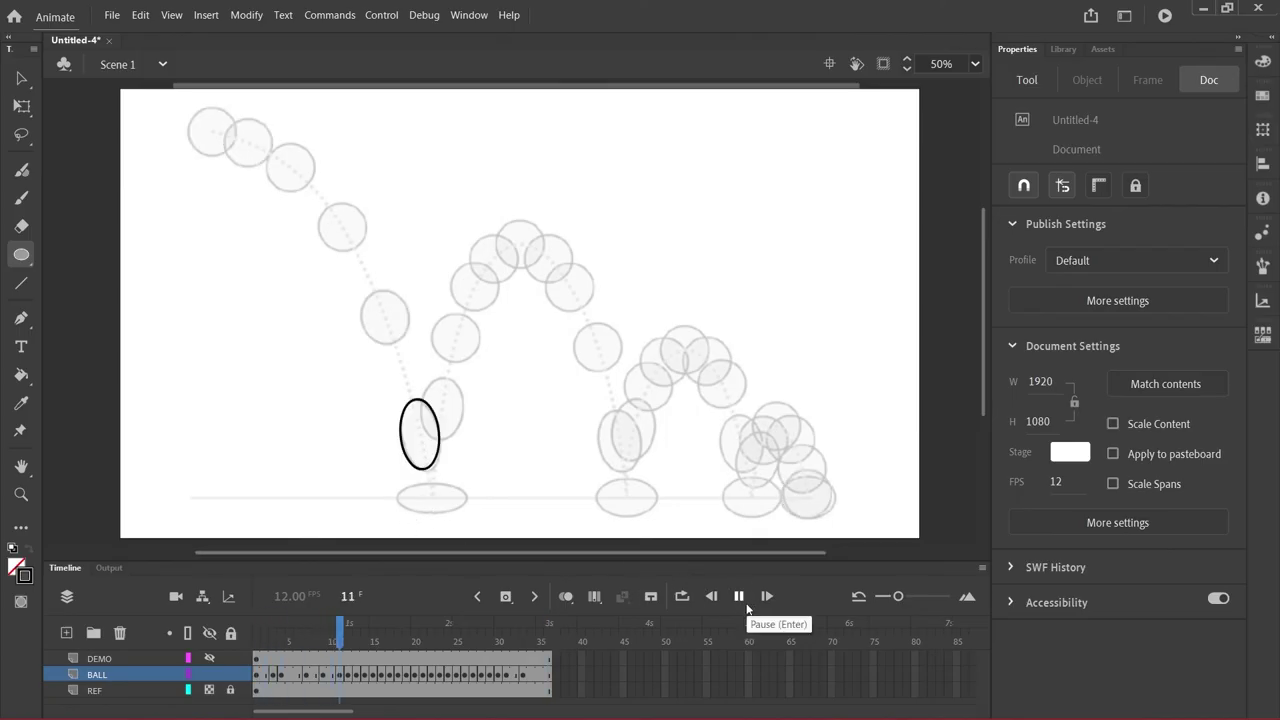
{"action": "left_click", "coordinate": [741, 600]}
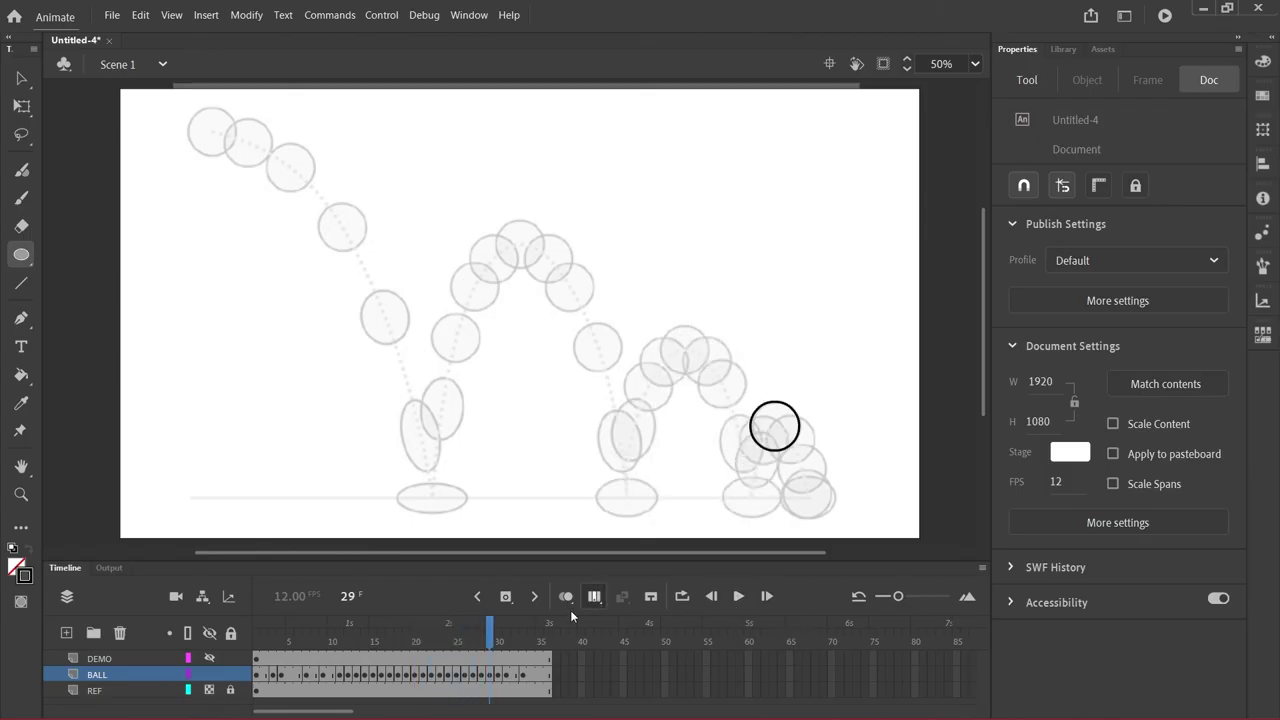
Try shortening the ball's first fall on BALL by one frame and play the animation from frame 1
{"action": "left_click_drag", "start_coordinate": [489, 628], "coordinate": [245, 634]}
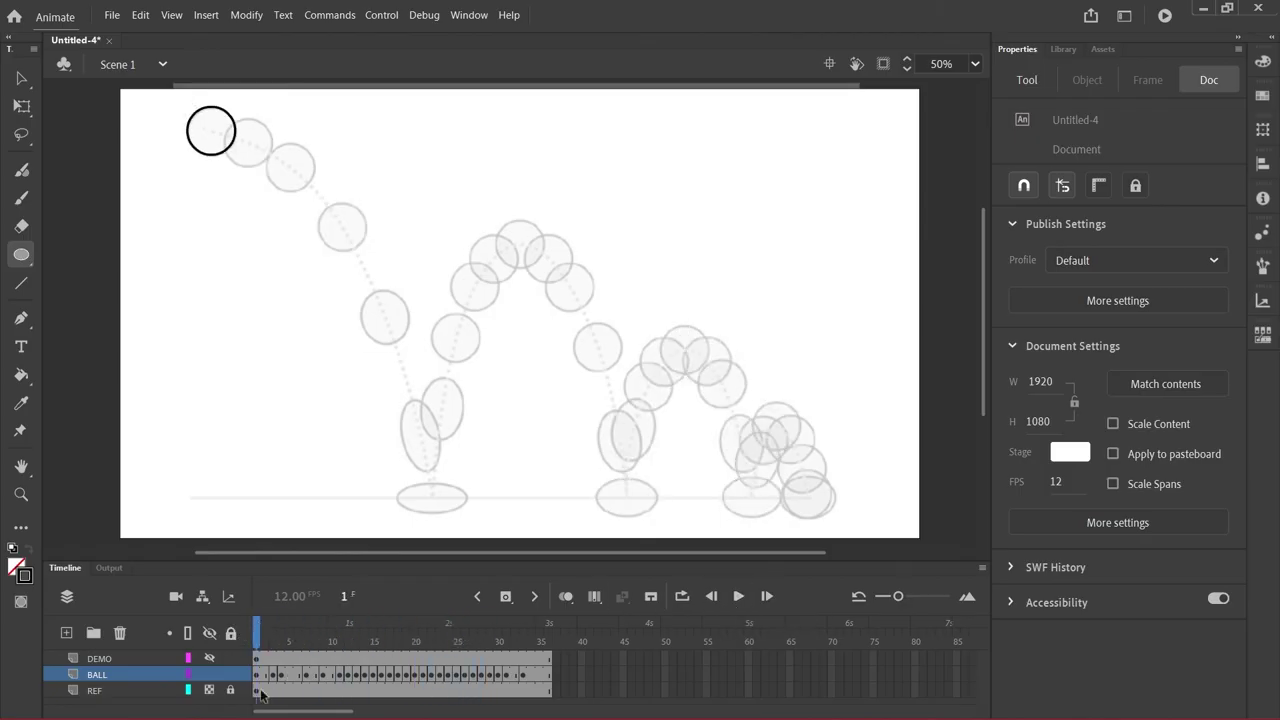
{"action": "left_click", "coordinate": [257, 679]}
{"action": "left_click_drag", "start_coordinate": [257, 682], "coordinate": [335, 680]}
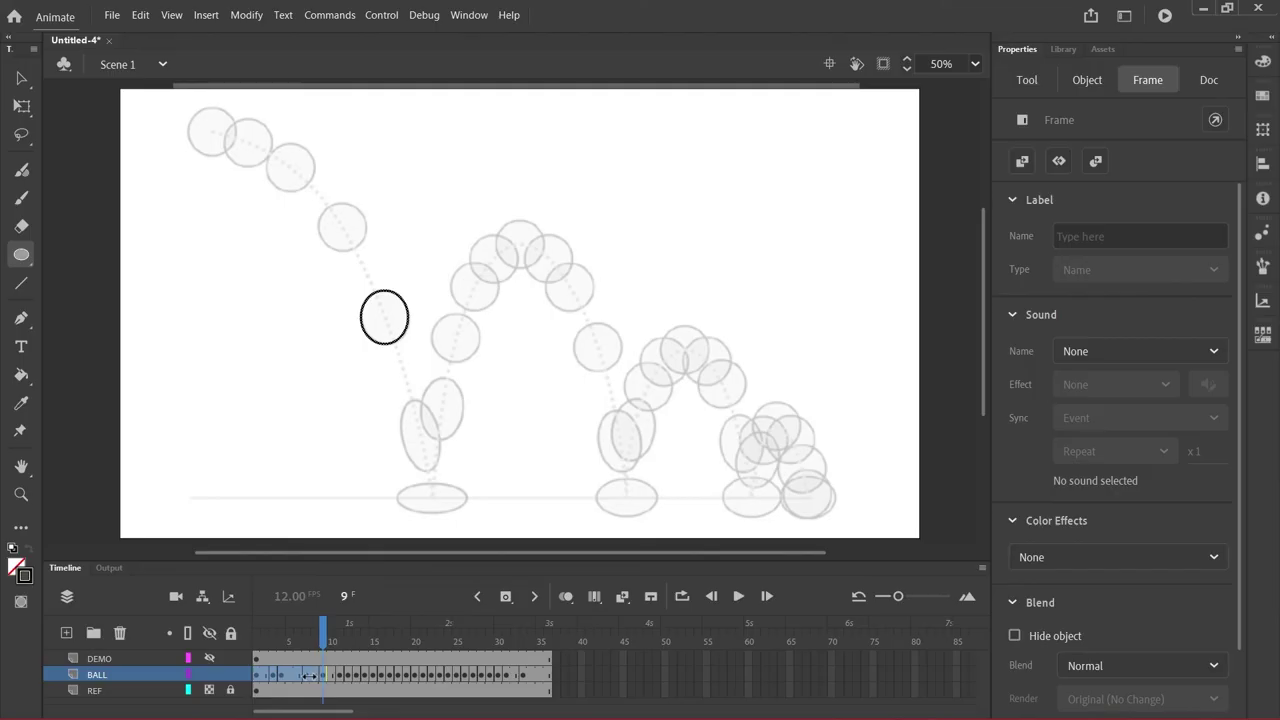
{"action": "left_click_drag", "start_coordinate": [309, 676], "coordinate": [316, 678]}
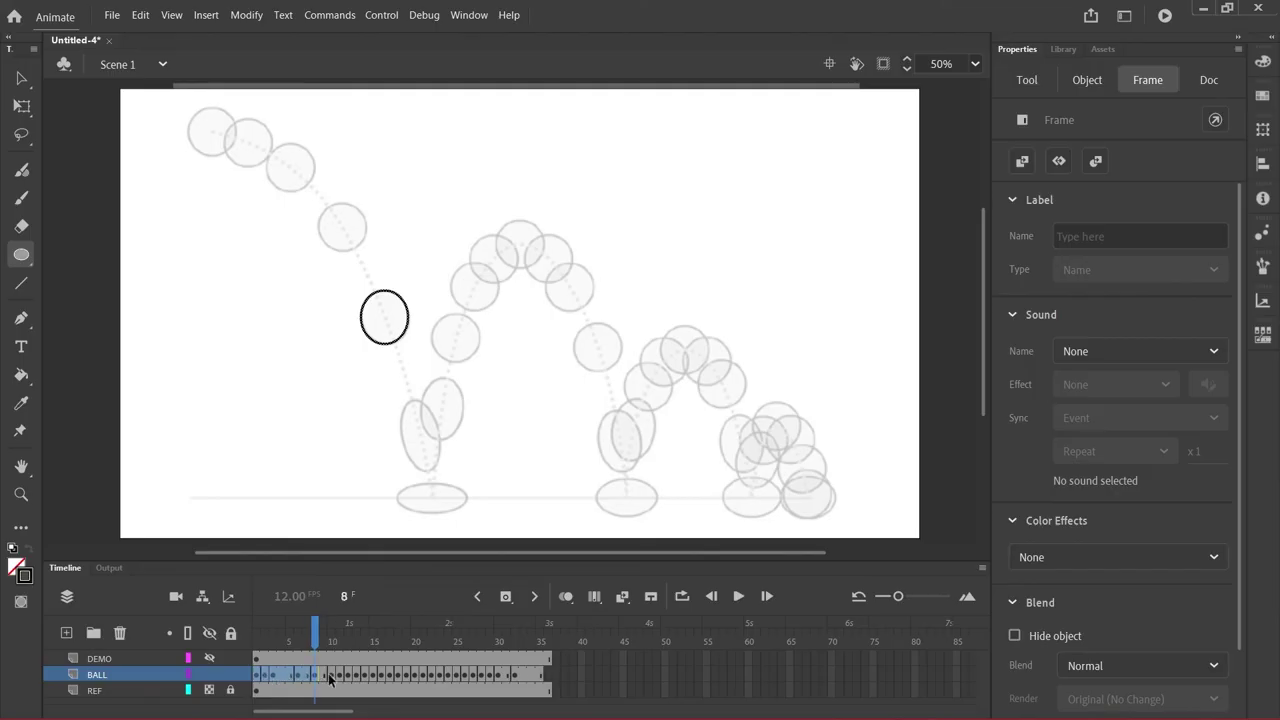
{"action": "key", "text": "Return"}
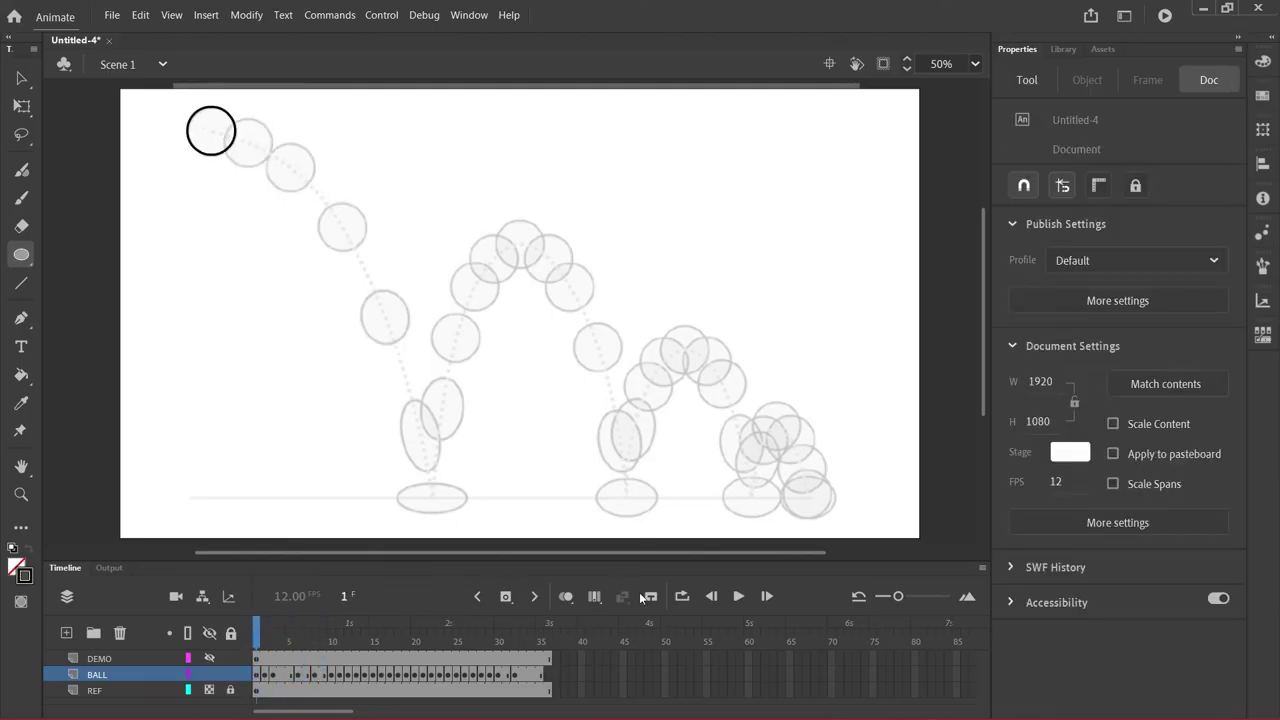
{"action": "left_click", "coordinate": [738, 596]}
{"action": "left_click", "coordinate": [738, 596]}
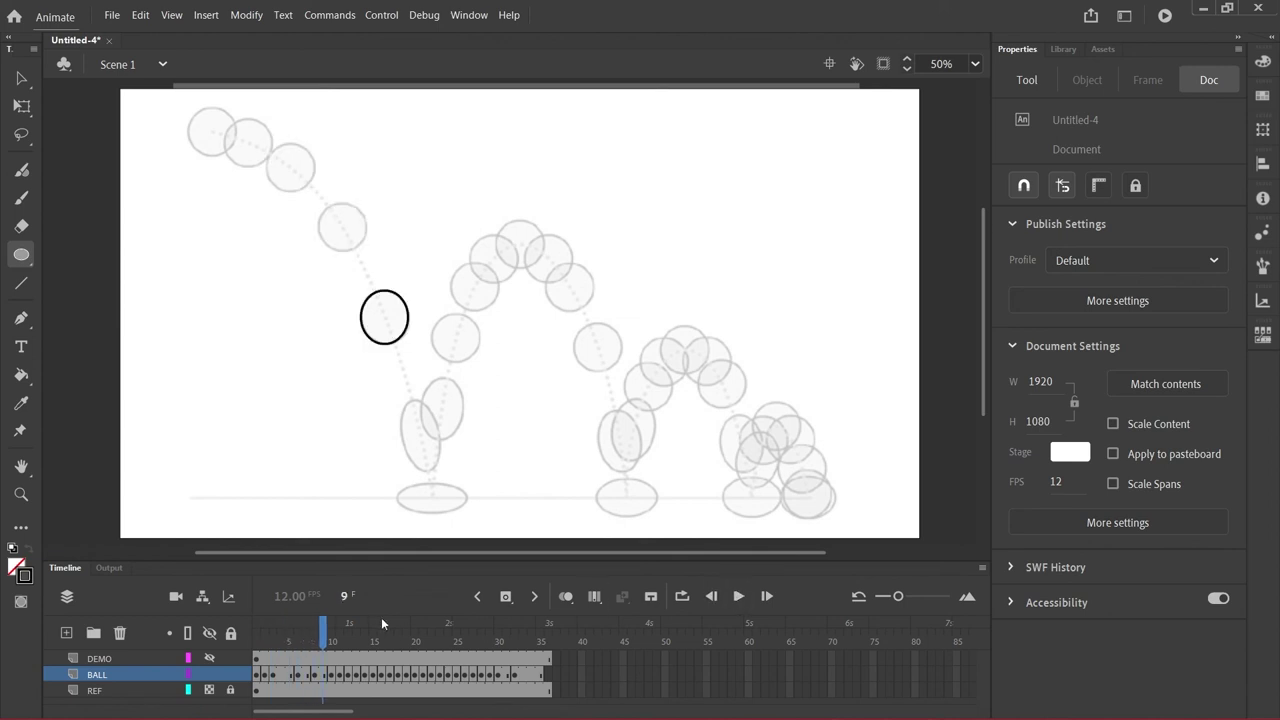
Shorten the ball's first fall on BALL by two frames in total and return to frame 1
{"action": "left_click_drag", "start_coordinate": [258, 675], "coordinate": [323, 675]}
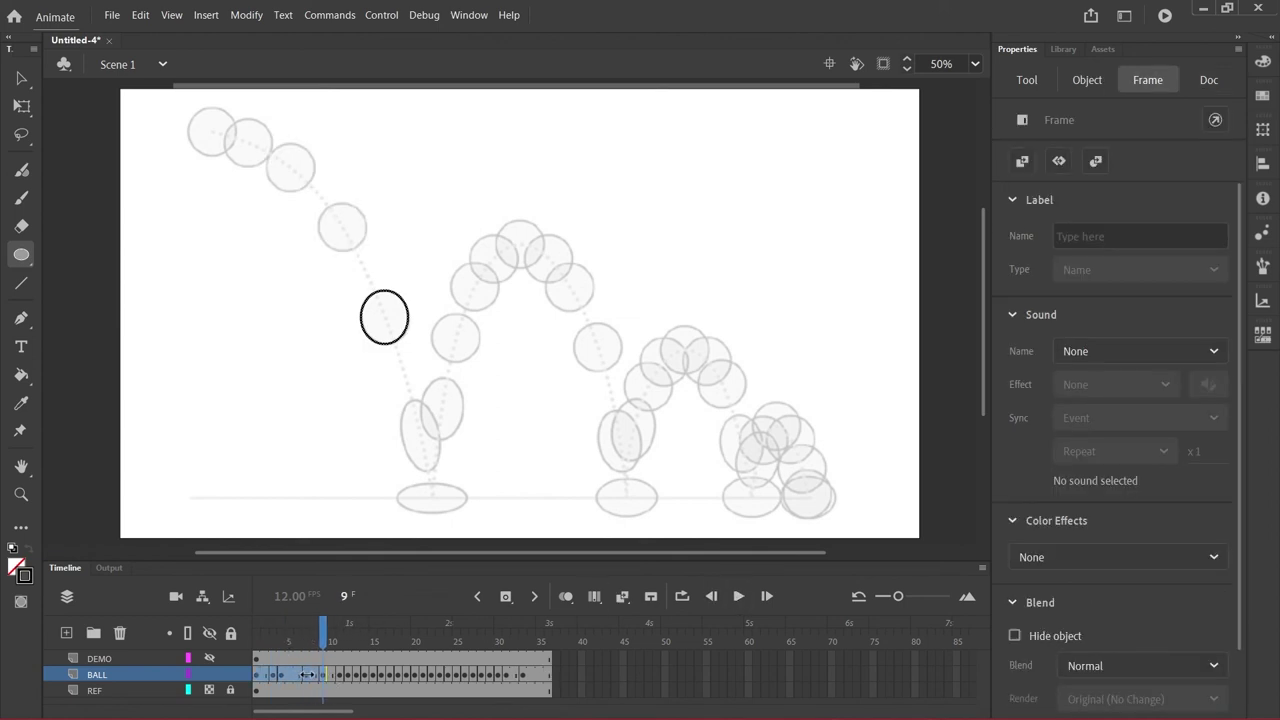
{"action": "left_click_drag", "start_coordinate": [307, 675], "coordinate": [341, 675]}
{"action": "left_click", "coordinate": [258, 641]}
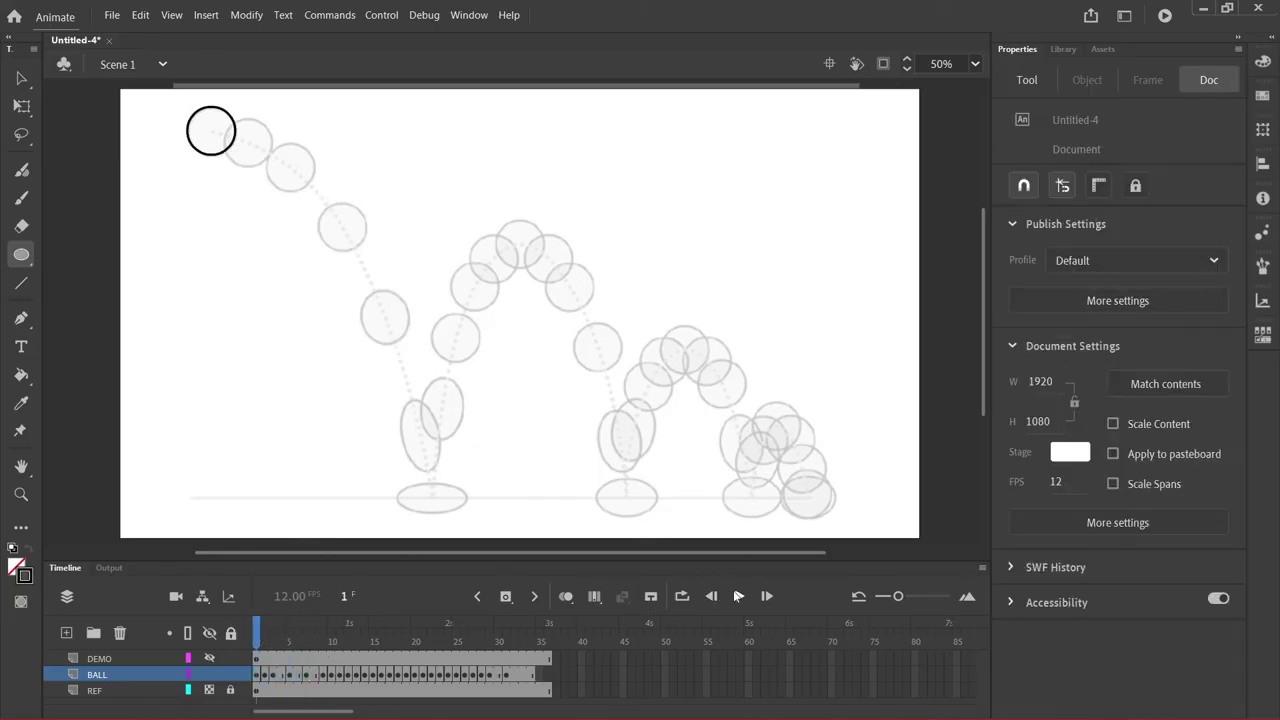
Play the bouncing ball animation from the start several times to check the quicker first fall
{"action": "left_click", "coordinate": [738, 596]}
{"action": "left_click", "coordinate": [738, 596]}
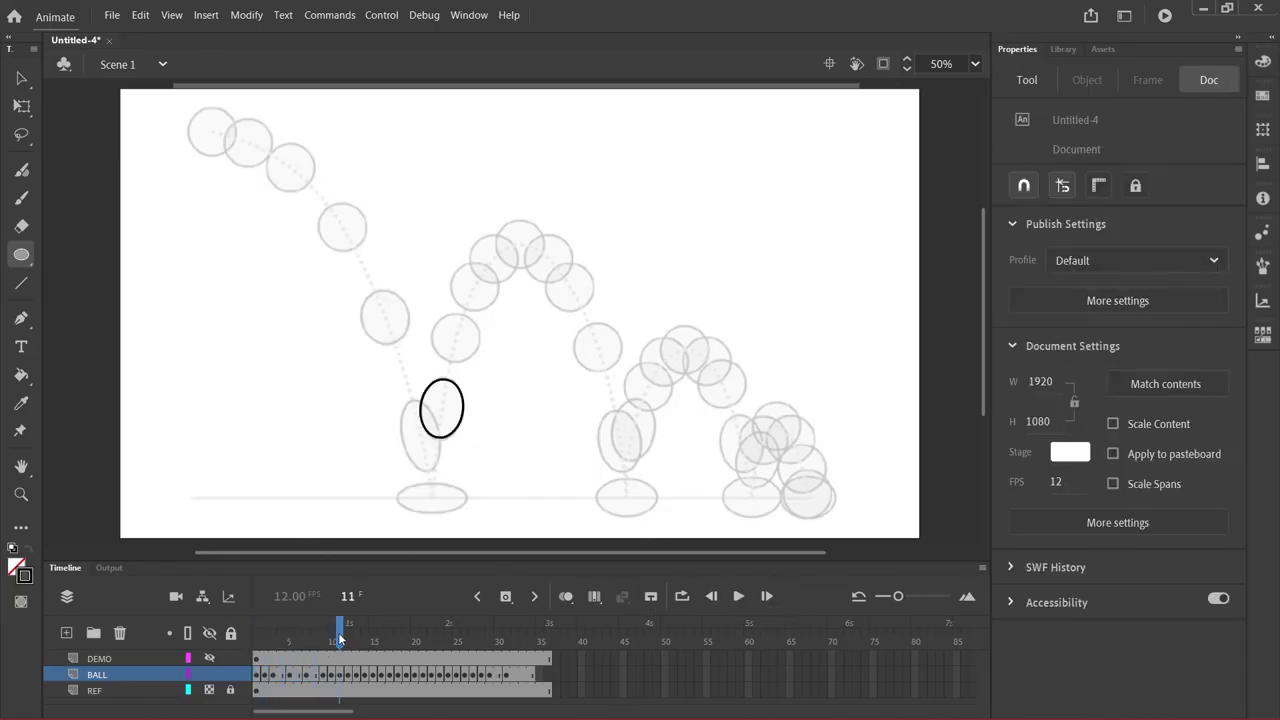
{"action": "left_click_drag", "start_coordinate": [340, 638], "coordinate": [257, 638]}
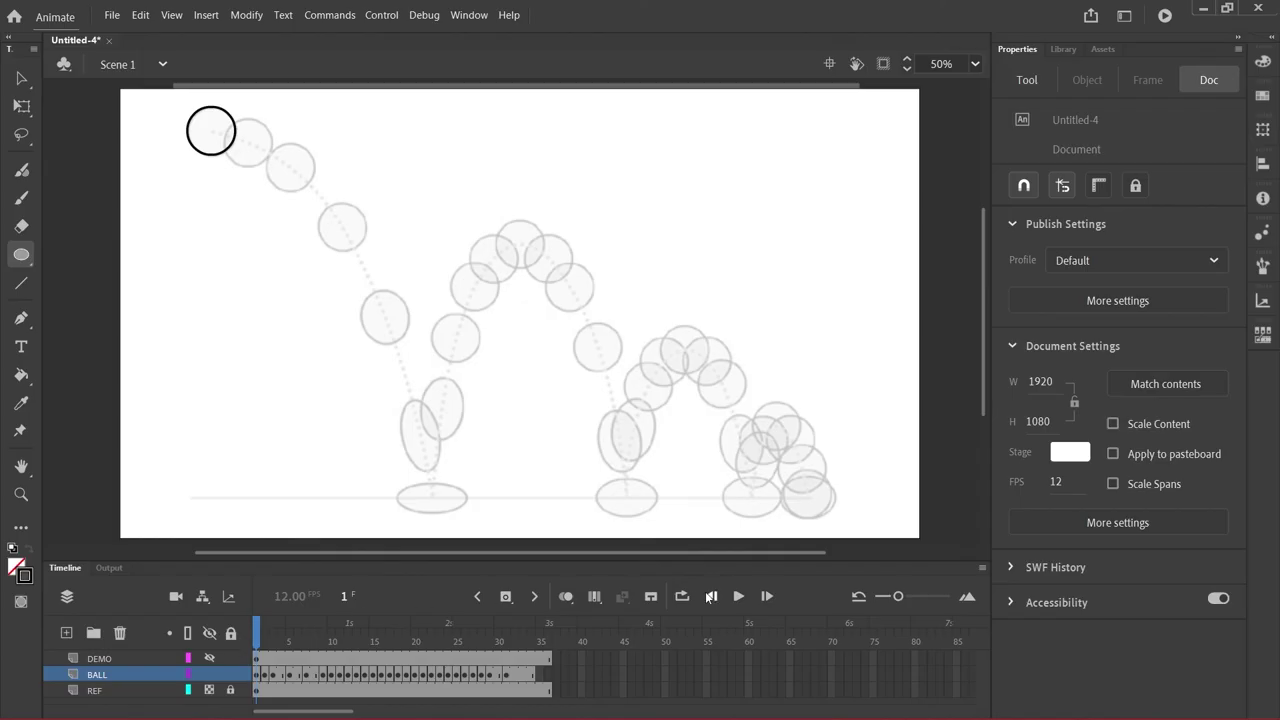
{"action": "left_click", "coordinate": [738, 596]}
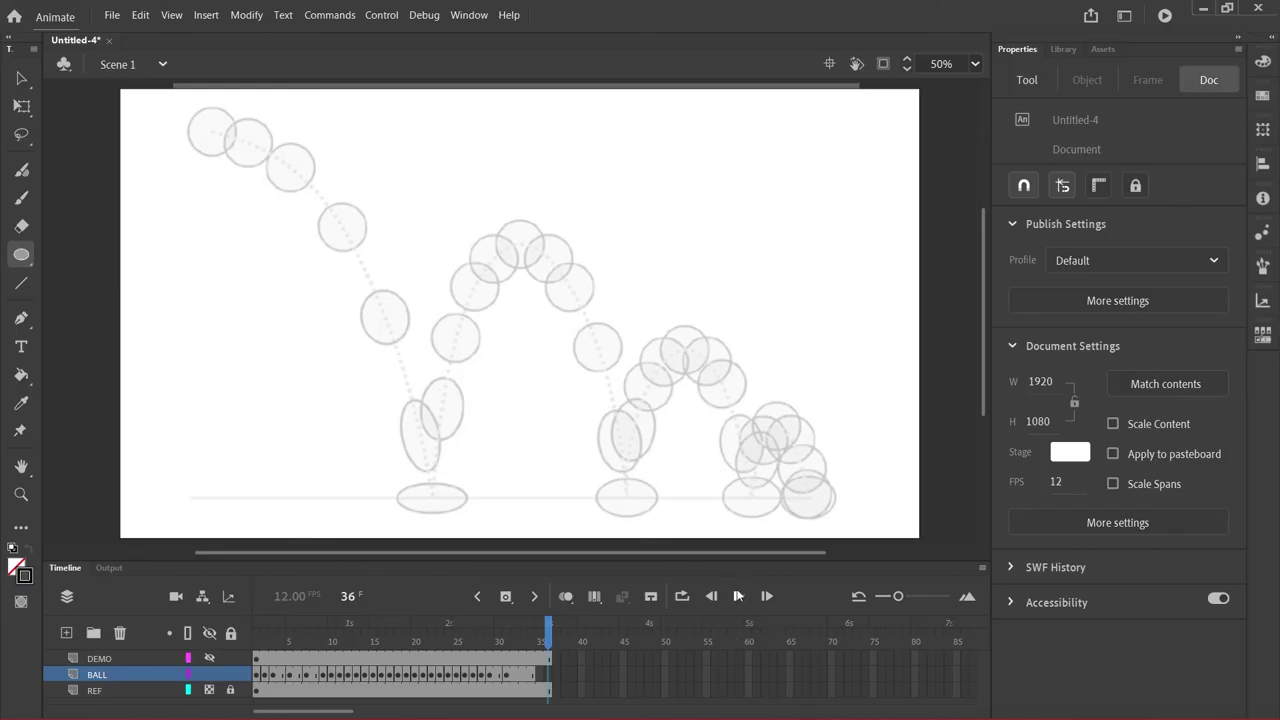
{"action": "left_click", "coordinate": [738, 596]}
{"action": "left_click", "coordinate": [738, 596]}
{"action": "left_click_drag", "start_coordinate": [566, 622], "coordinate": [268, 616]}
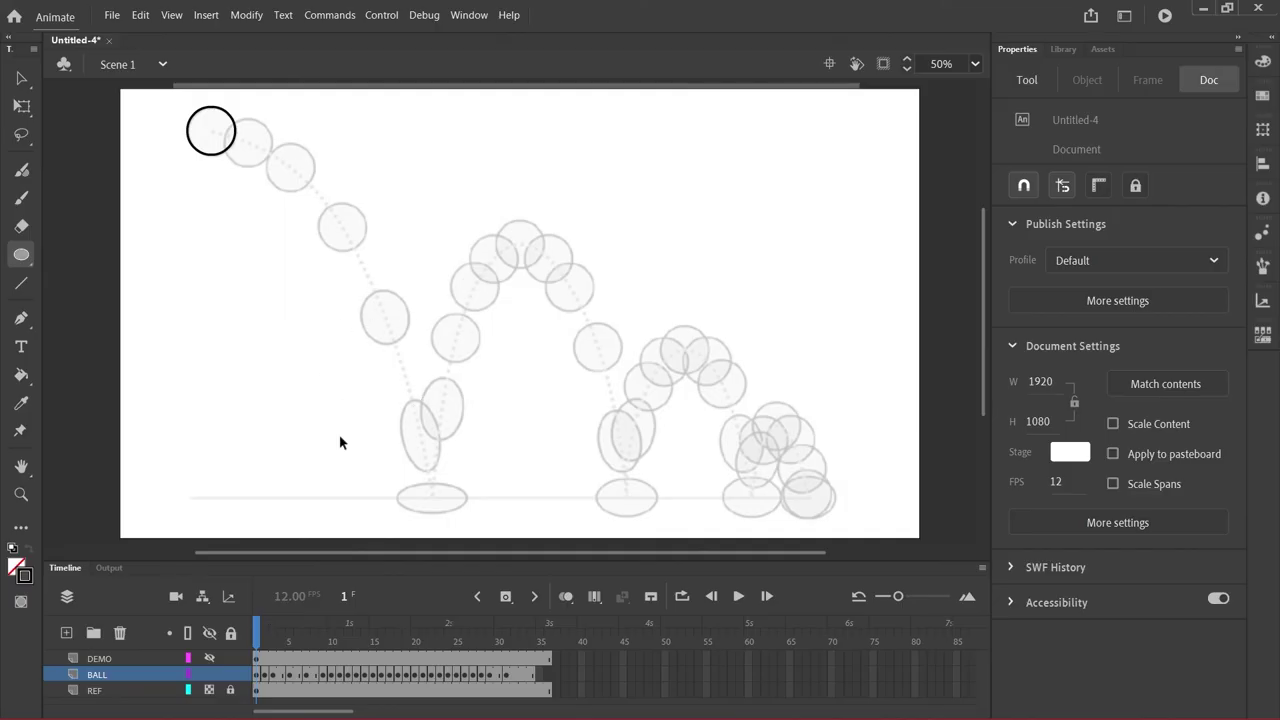
Save the animation as an Animate document named Tutorial 1 in the Animate folder on the desktop
{"action": "key", "text": "ctrl+s"}
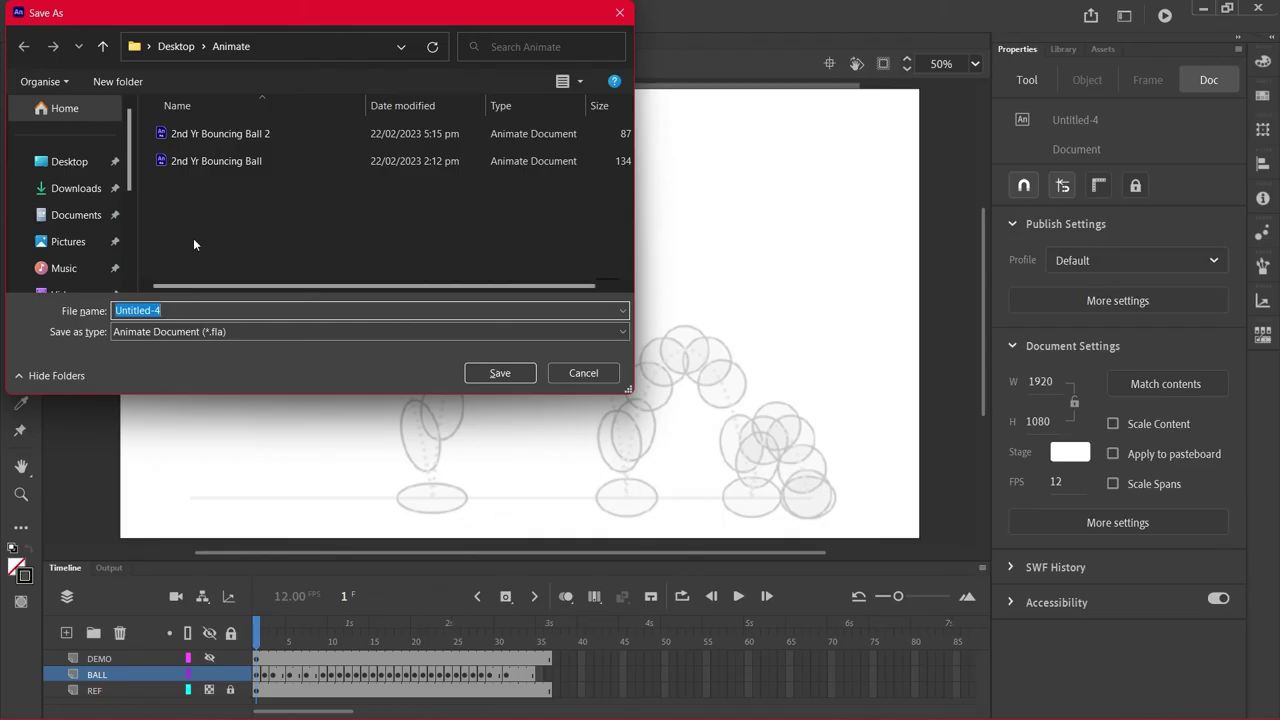
{"action": "type", "text": "Tutorial 1"}
{"action": "left_click", "coordinate": [499, 373]}
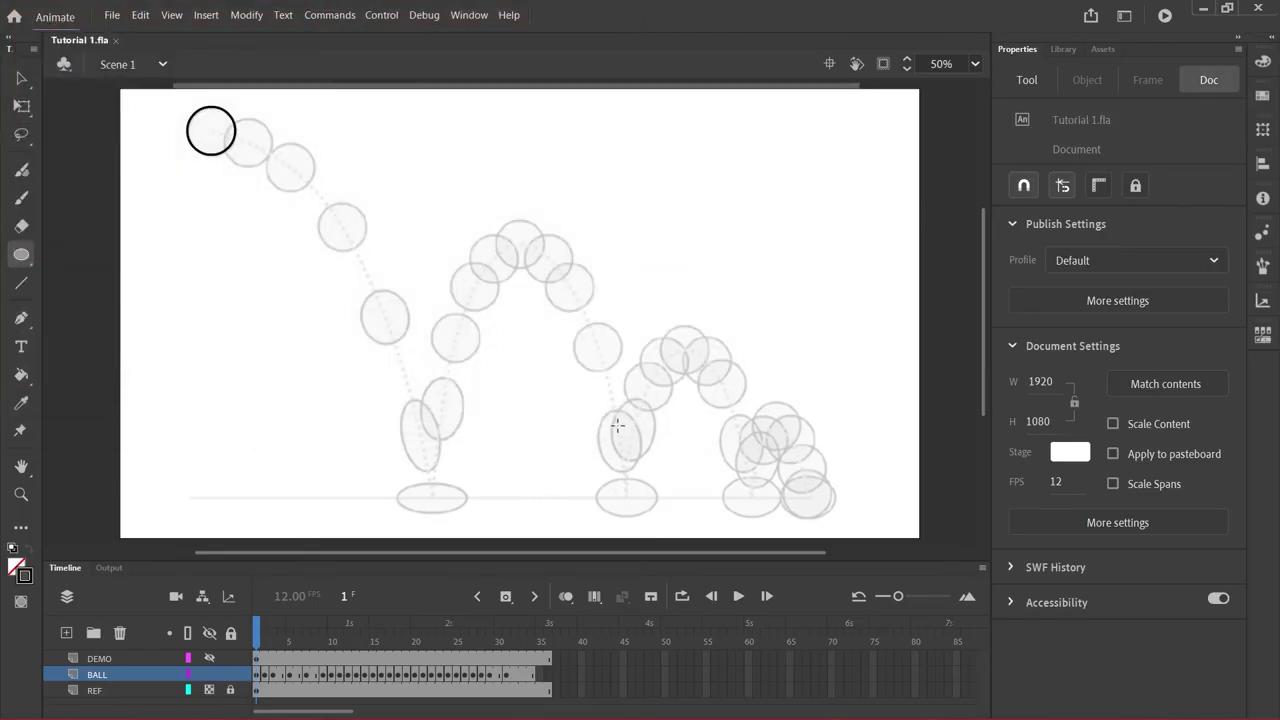